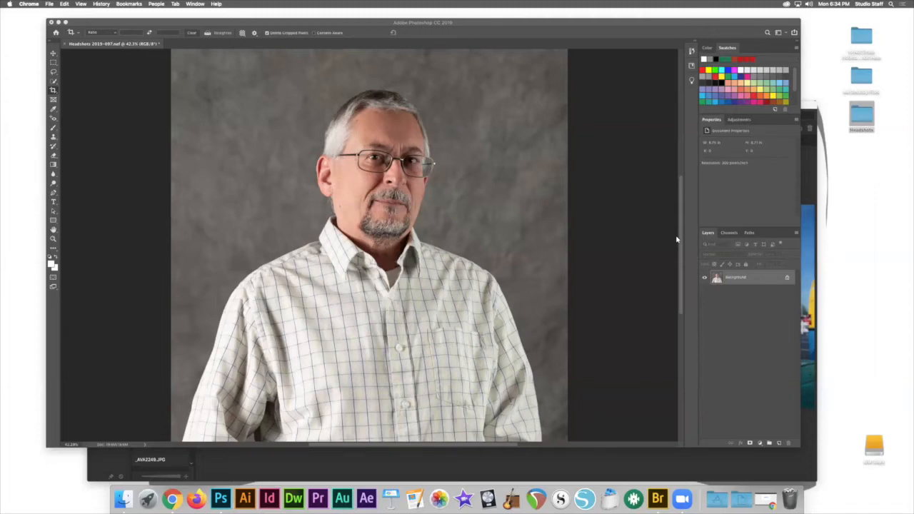
# Switch to Bridge, compare the eye and clothing details of _AVA2248.JPG and _AVA2248.NEF at 100% magnification, and return to Photoshop
pyautogui.click(808, 185)
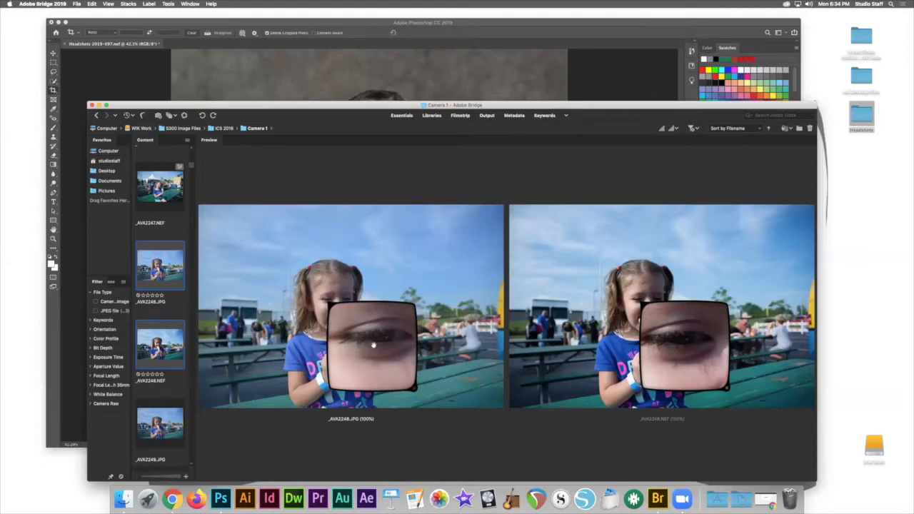
pyautogui.moveTo(387, 343); pyautogui.dragTo(389, 341)
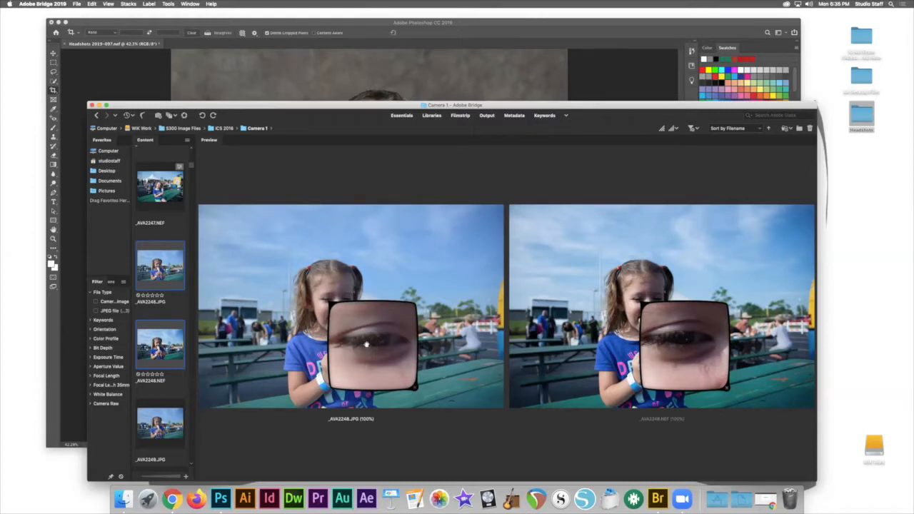
pyautogui.moveTo(679, 325); pyautogui.dragTo(676, 328)
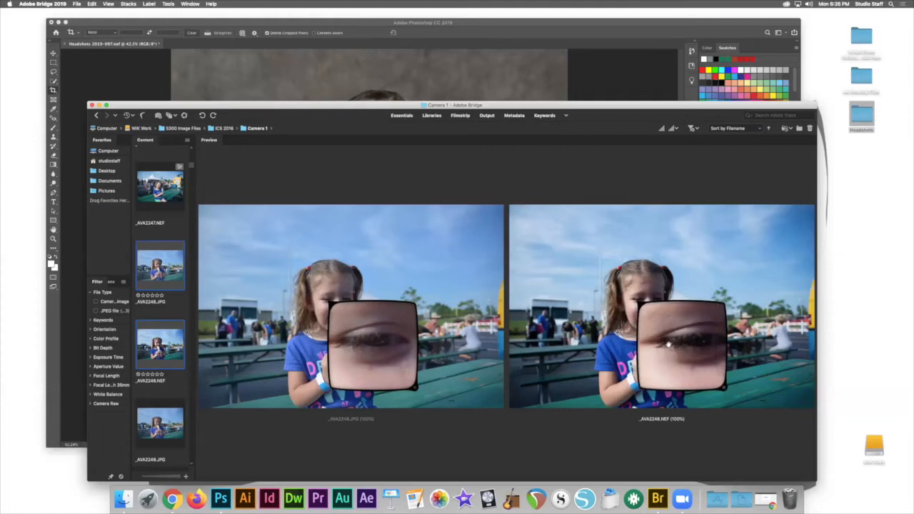
pyautogui.moveTo(680, 335); pyautogui.dragTo(723, 345)
pyautogui.moveTo(373, 345); pyautogui.dragTo(413, 383)
pyautogui.moveTo(695, 335); pyautogui.dragTo(684, 348)
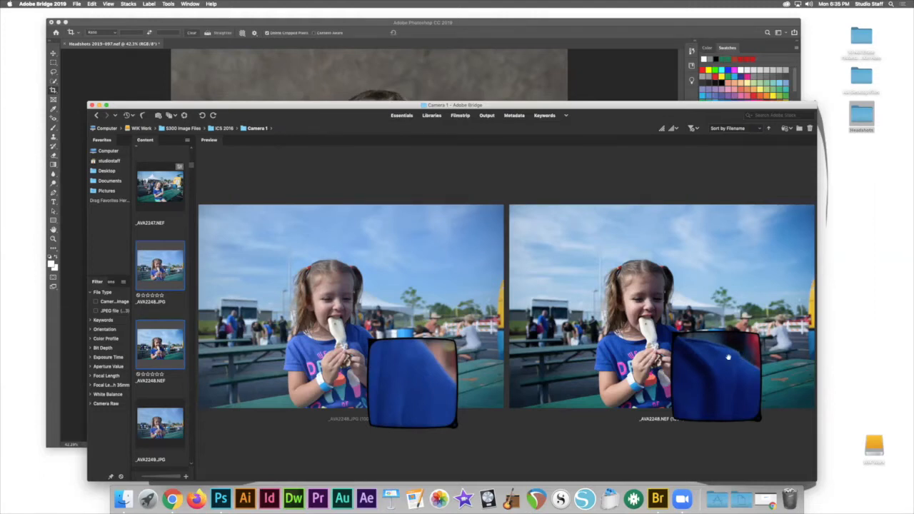
pyautogui.moveTo(705, 357); pyautogui.dragTo(683, 346)
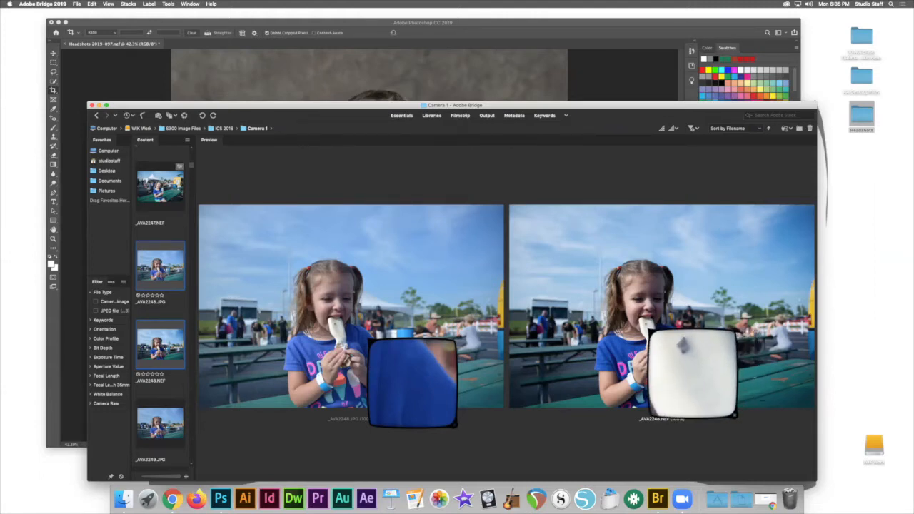
pyautogui.moveTo(412, 382); pyautogui.dragTo(381, 369)
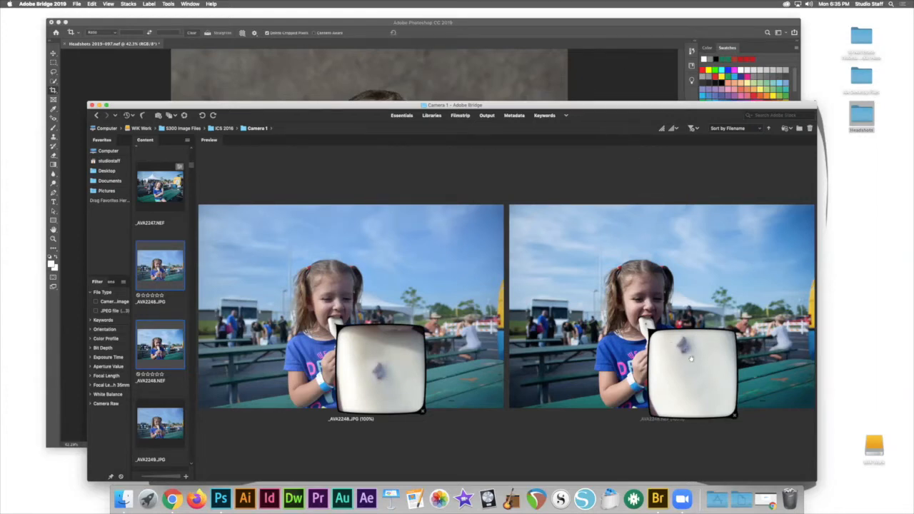
pyautogui.click(597, 41)
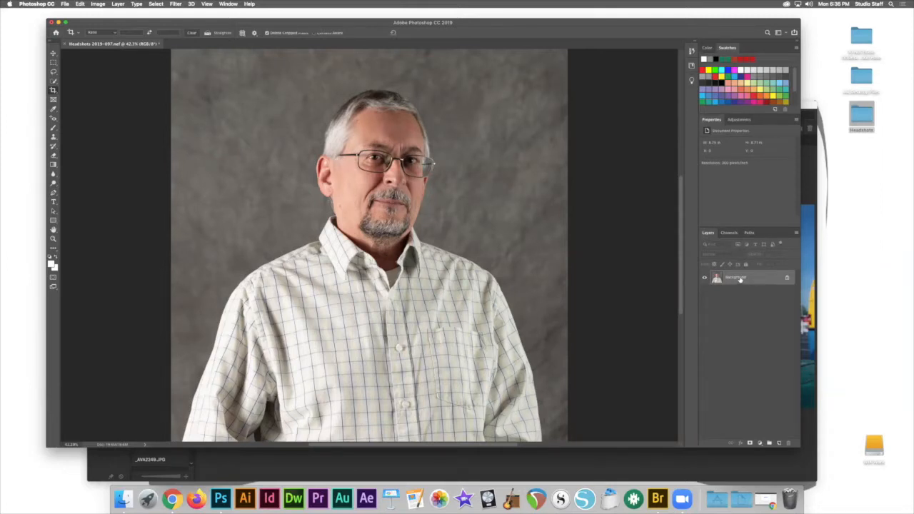
pyautogui.rightClick(740, 279)
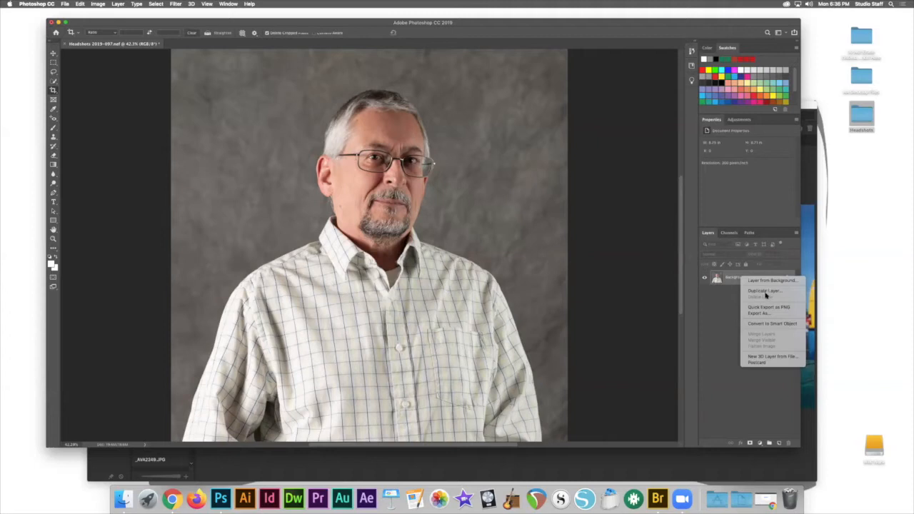
pyautogui.click(765, 292)
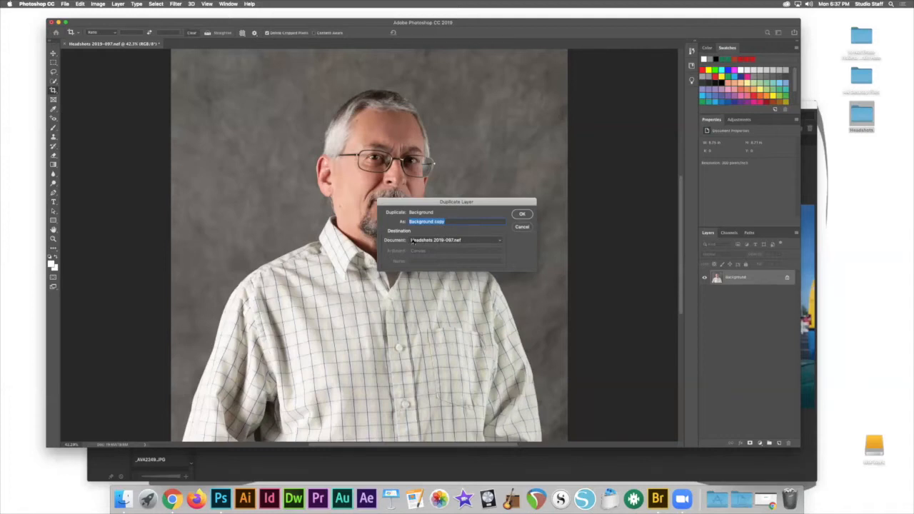
pyautogui.click(467, 242)
pyautogui.click(435, 240)
pyautogui.click(434, 242)
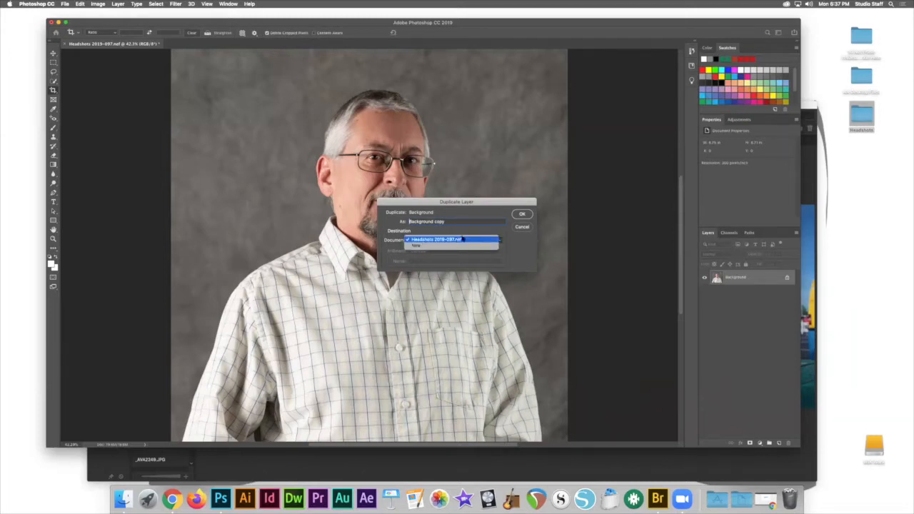
pyautogui.click(527, 229)
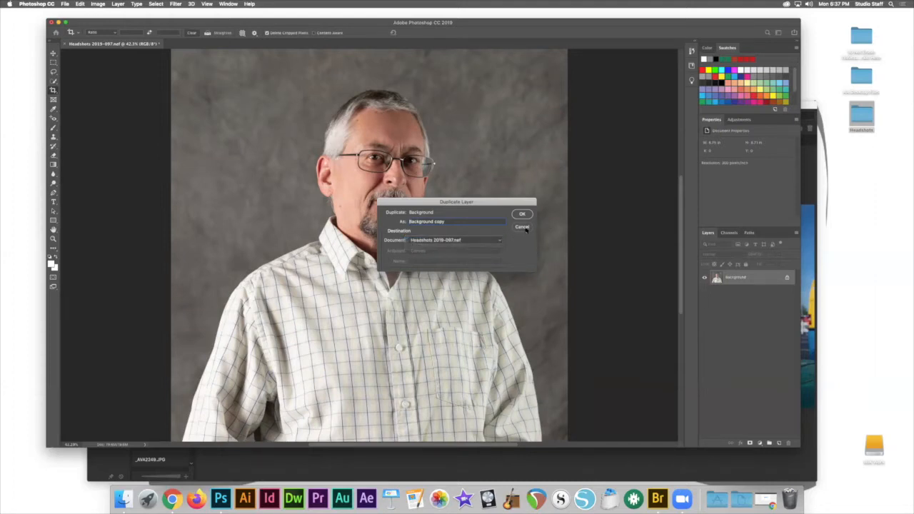
pyautogui.click(524, 227)
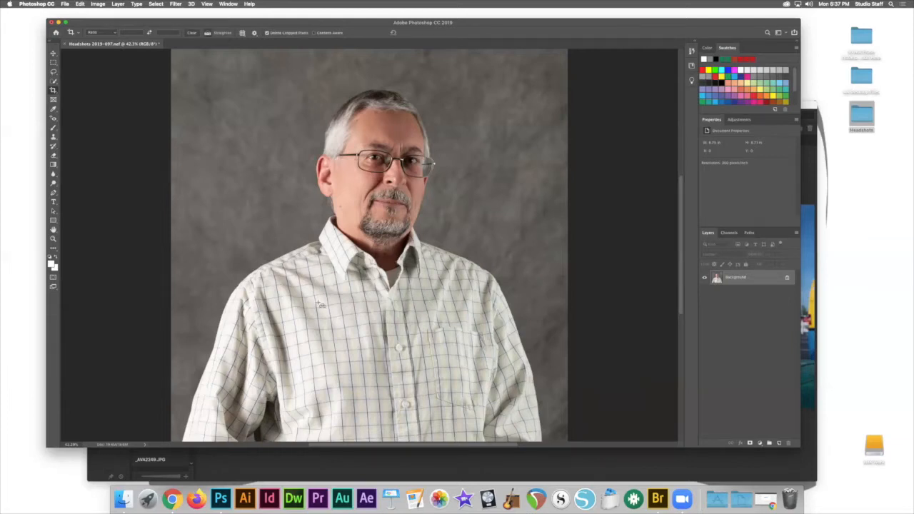
# Duplicate the Background layer and make the copy the active layer
pyautogui.press('super+j')
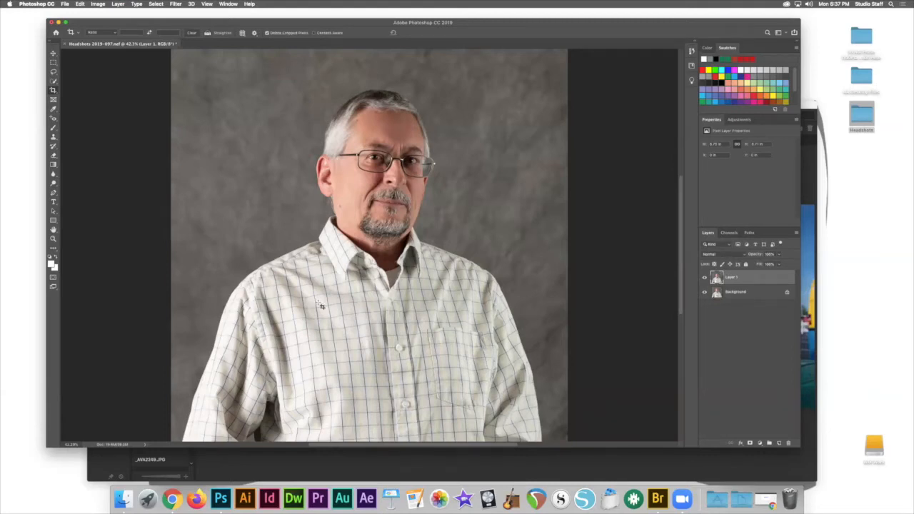
pyautogui.click(756, 292)
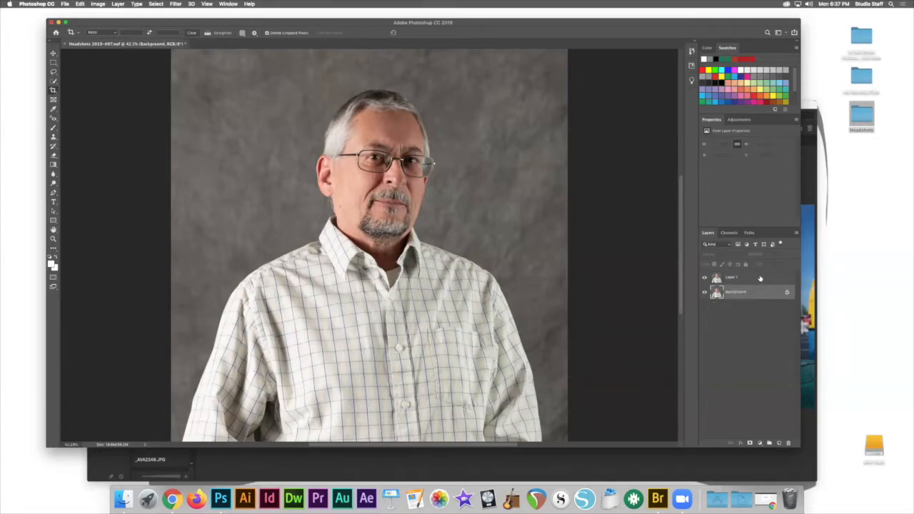
pyautogui.click(757, 278)
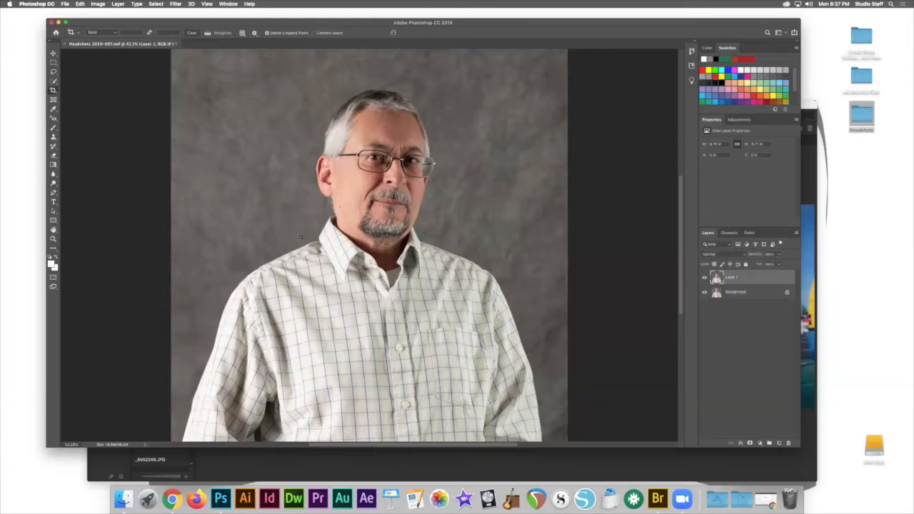
# Paint a white zigzag across the man's face on the duplicate layer and check it by toggling that layer's visibility
pyautogui.click(54, 128)
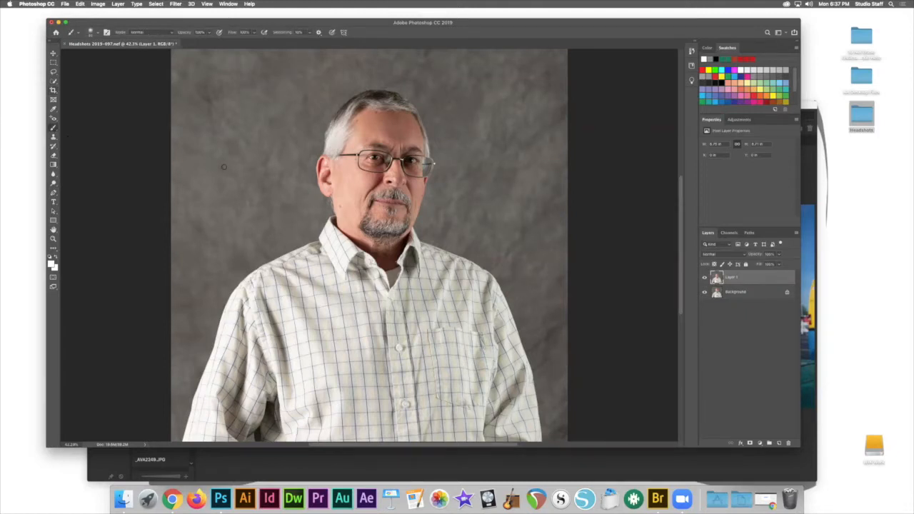
pyautogui.moveTo(276, 200)
pyautogui.mouseDown()
pyautogui.moveTo(328, 158)
pyautogui.moveTo(421, 208)
pyautogui.moveTo(484, 227)
pyautogui.mouseUp()
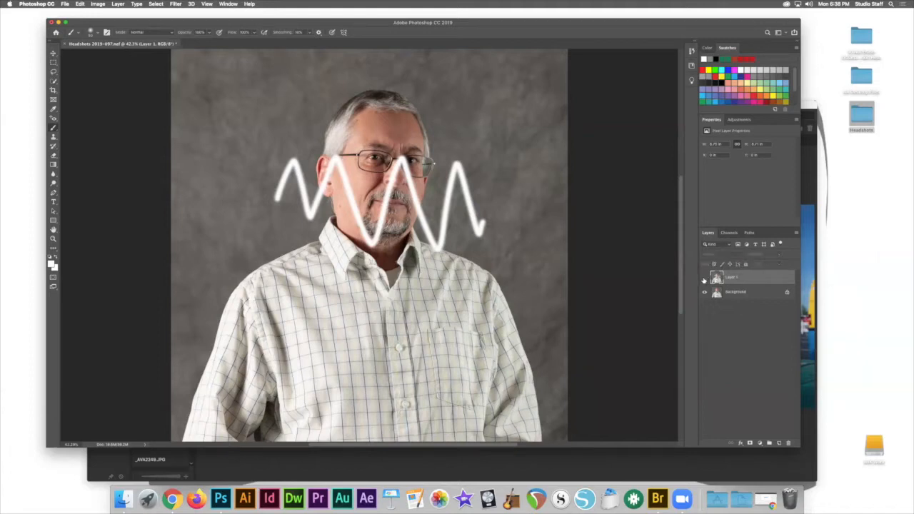
pyautogui.click(704, 280)
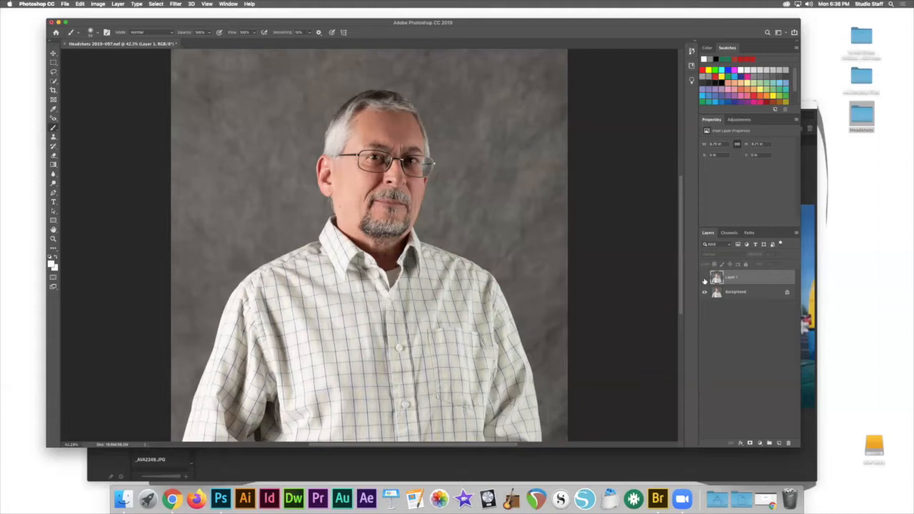
pyautogui.click(704, 277)
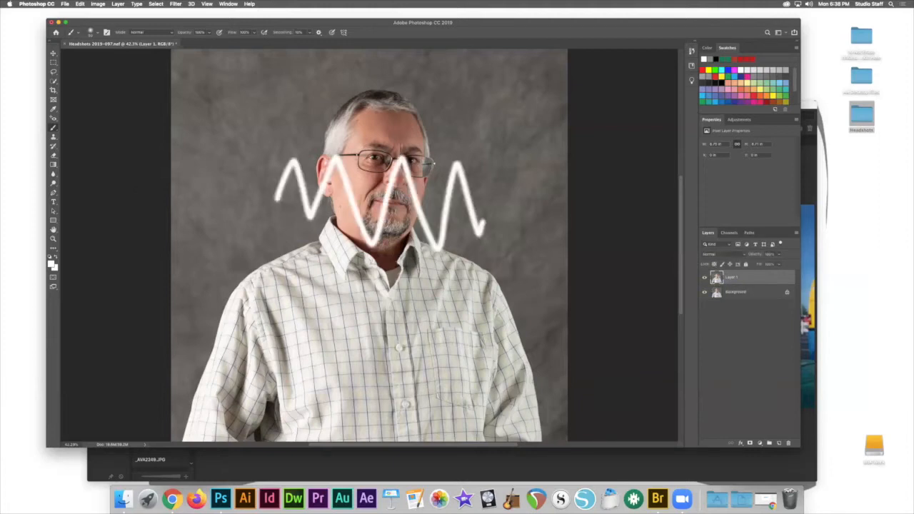
# Delete a rectangular area beside the man's head, covering the start of the zigzag, from the duplicate layer and clear the selection
pyautogui.click(52, 63)
pyautogui.moveTo(199, 107); pyautogui.dragTo(319, 206)
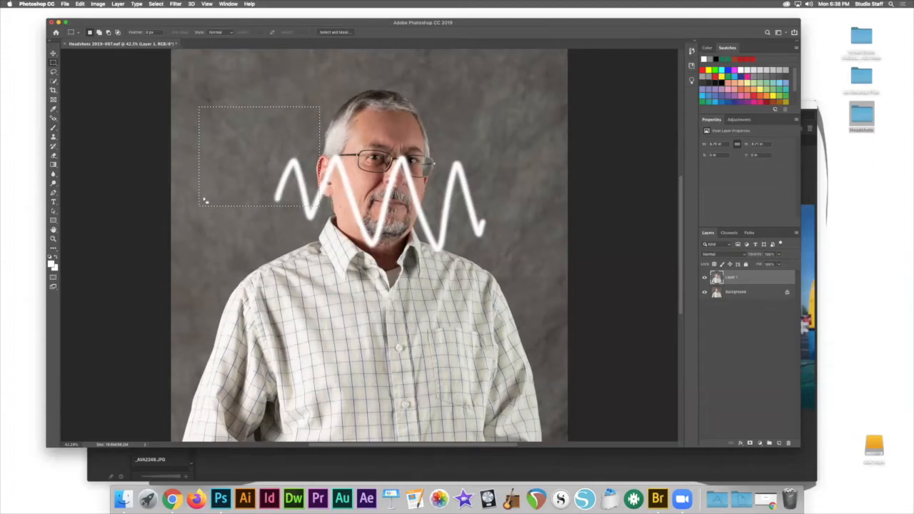
pyautogui.press('Delete')
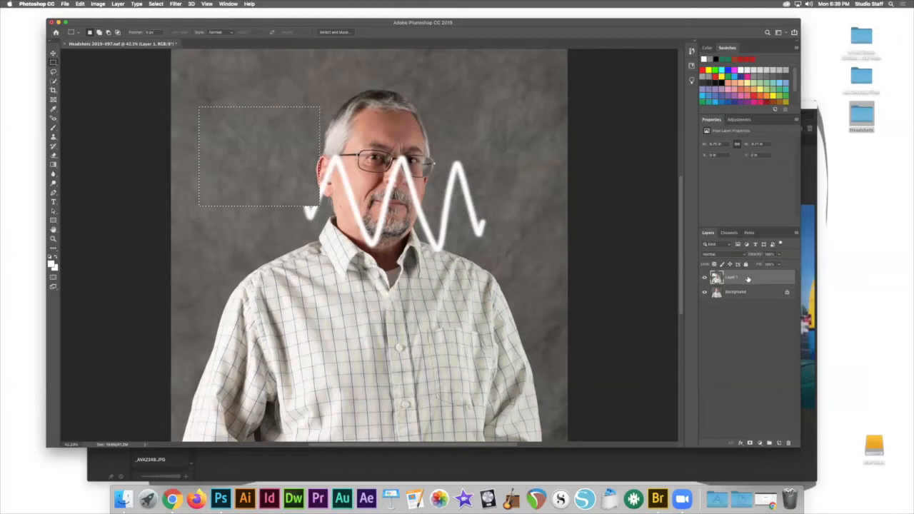
pyautogui.press('super+d')
# Rename the painted duplicate layer to "squiggle"
pyautogui.write('Liwave')
pyautogui.press('BackSpace')
pyautogui.press('BackSpace')
pyautogui.write('squiggle')
pyautogui.press('Return')
# Duplicate the Background layer twice beneath the squiggle layer
pyautogui.click(758, 294)
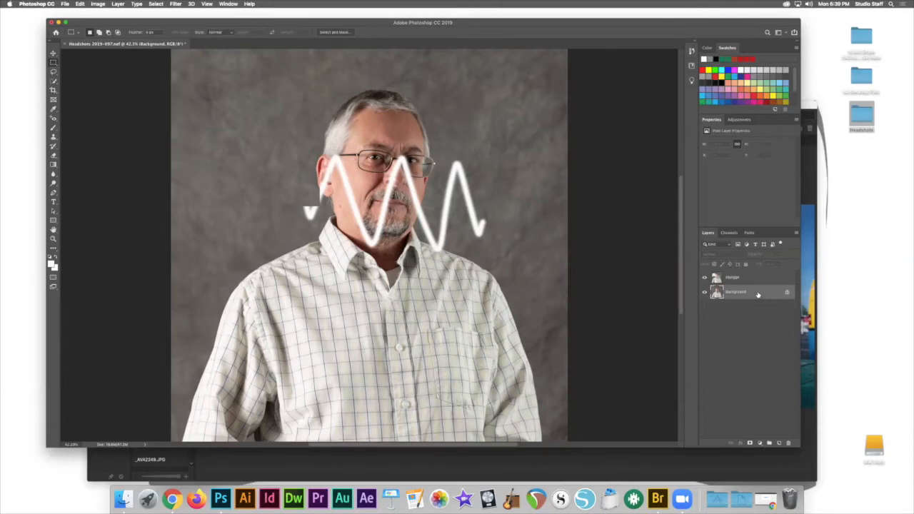
pyautogui.press('super+j')
pyautogui.press('super+j')
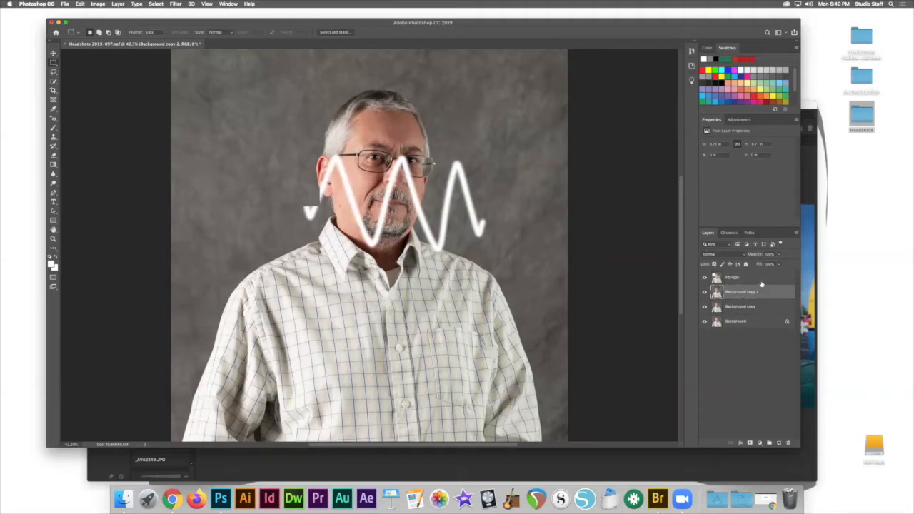
# Add a Gradient Map adjustment layer above Background copy 2 using the violet-to-orange gradient preset
pyautogui.click(744, 120)
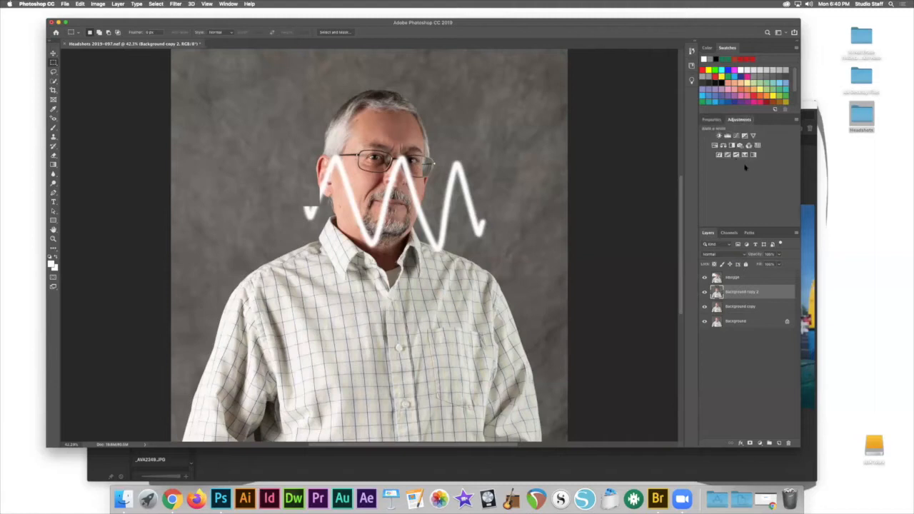
pyautogui.click(753, 157)
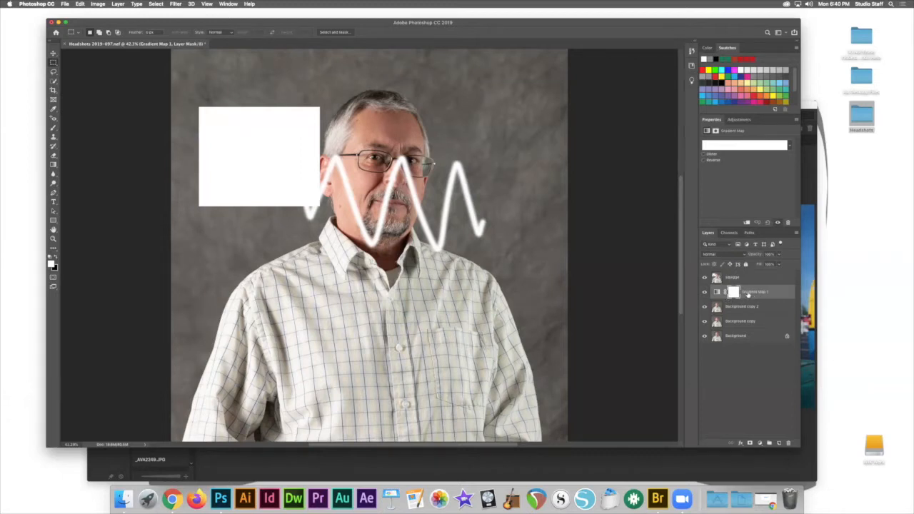
pyautogui.click(788, 147)
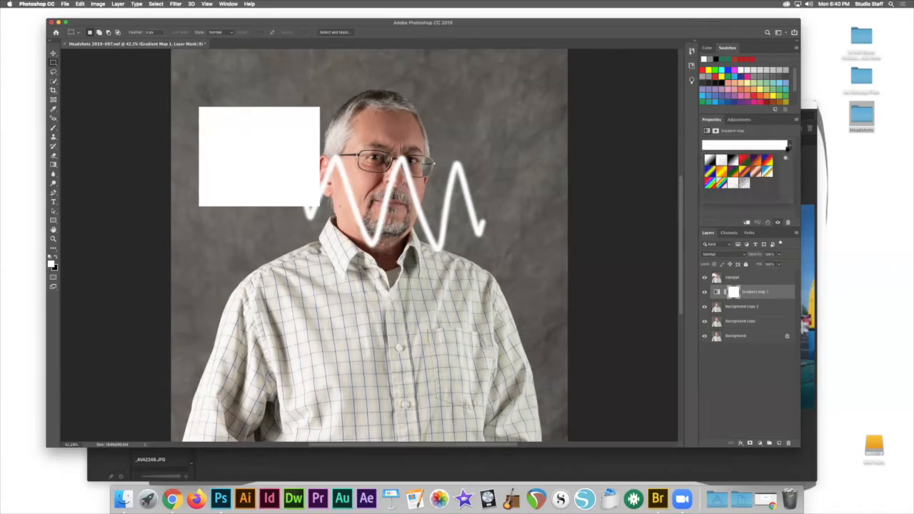
pyautogui.click(758, 163)
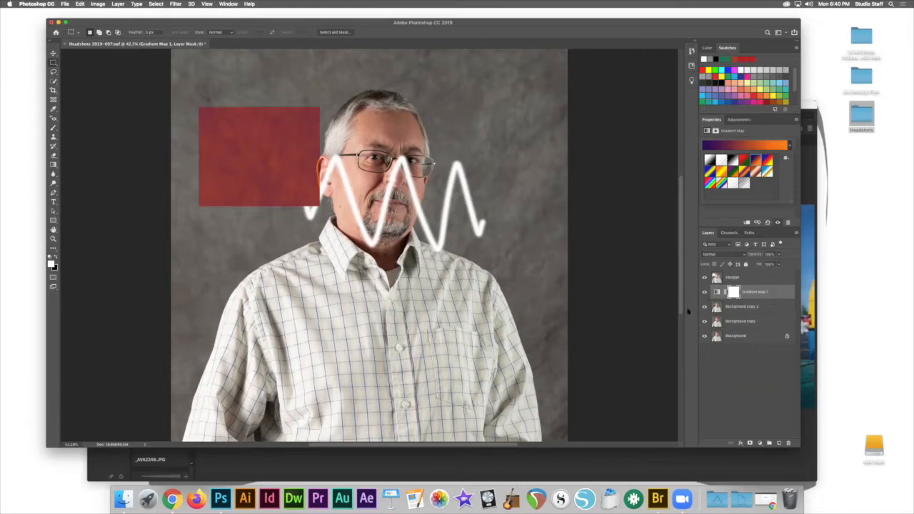
# Toggle the visibility of the squiggle, Gradient Map and Background copy 2 layers to compare them, leaving the squiggle layer hidden
pyautogui.click(704, 280)
pyautogui.click(704, 280)
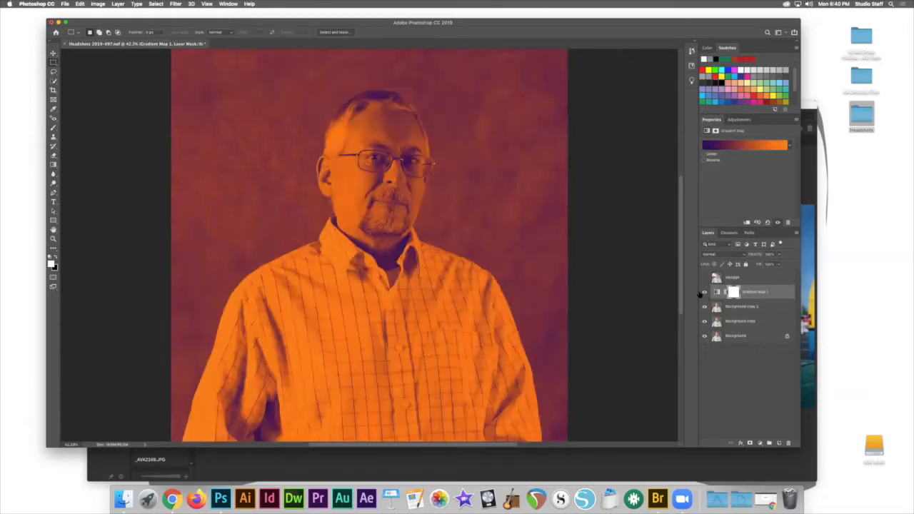
pyautogui.click(705, 291)
pyautogui.click(705, 307)
pyautogui.click(704, 307)
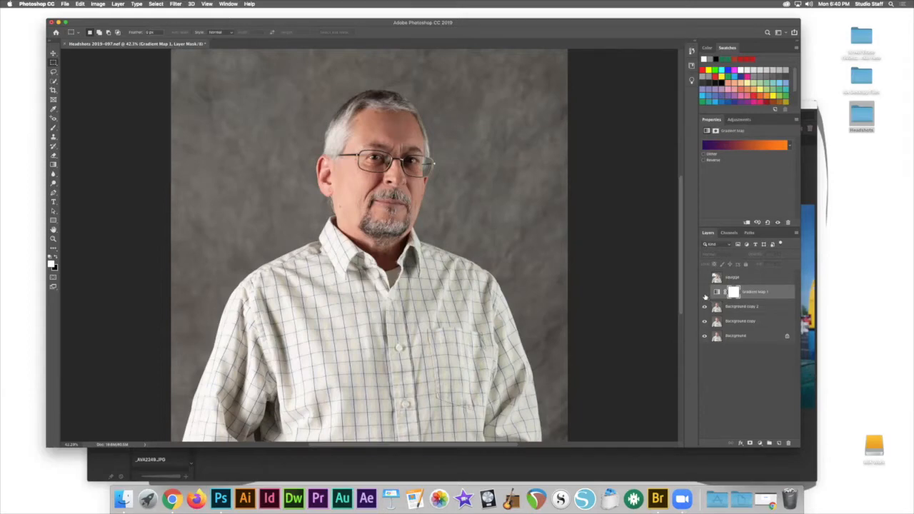
pyautogui.click(705, 293)
pyautogui.click(704, 279)
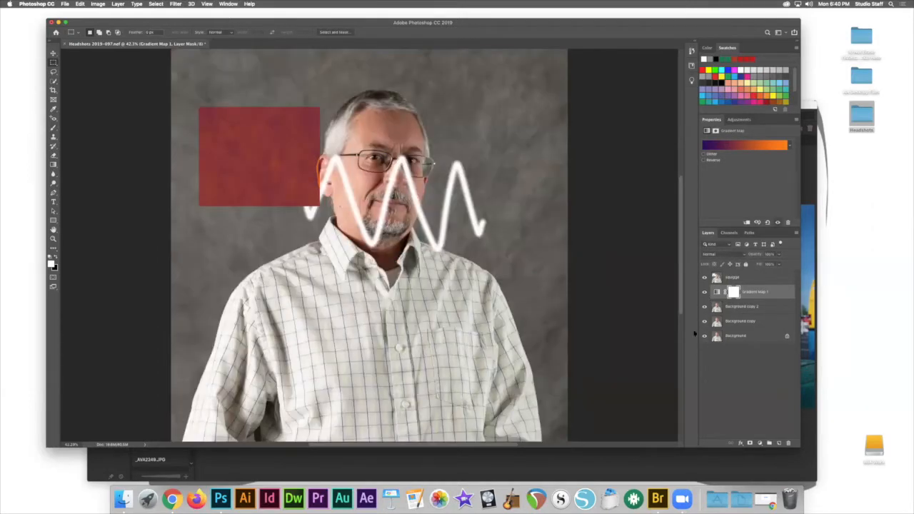
pyautogui.click(705, 279)
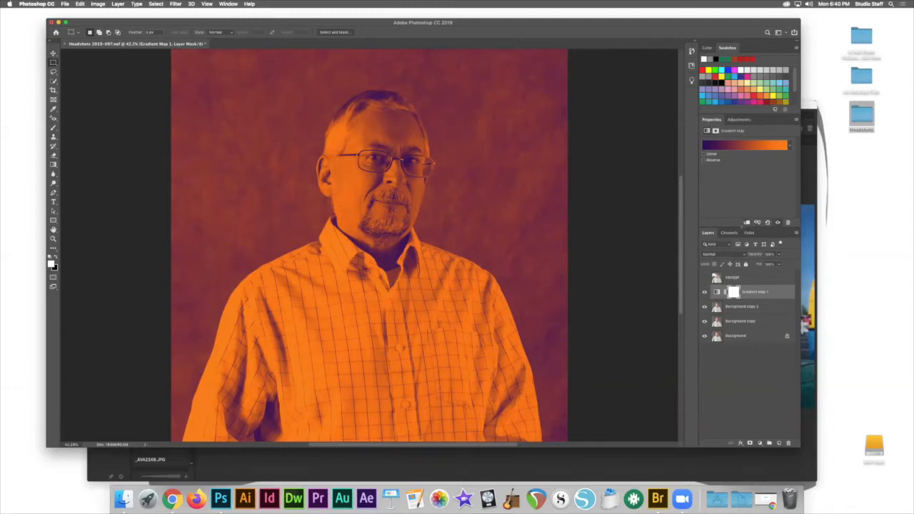
# Enlarge the layer list area and group the Gradient Map adjustment layer with Background copy 2
pyautogui.moveTo(736, 227); pyautogui.dragTo(739, 203)
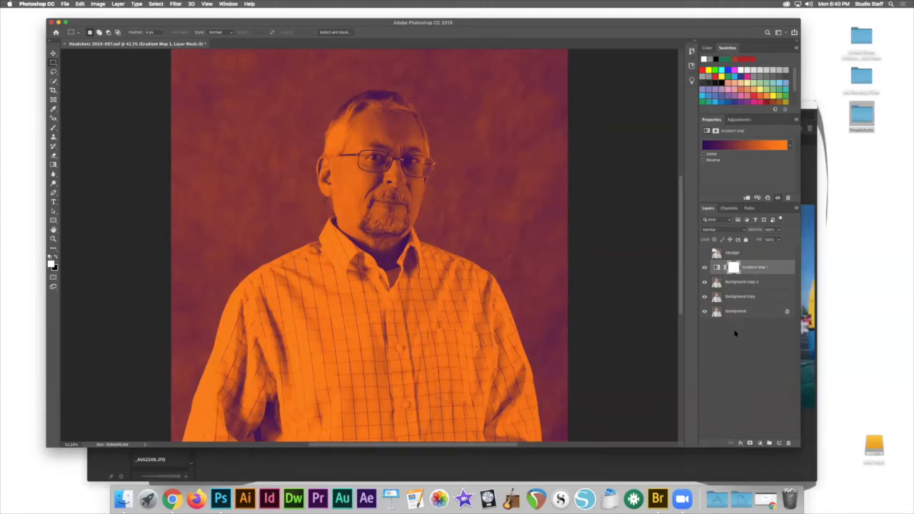
pyautogui.click(772, 268)
pyautogui.keyDown('shift'); pyautogui.click(771, 285); pyautogui.keyUp('shift')
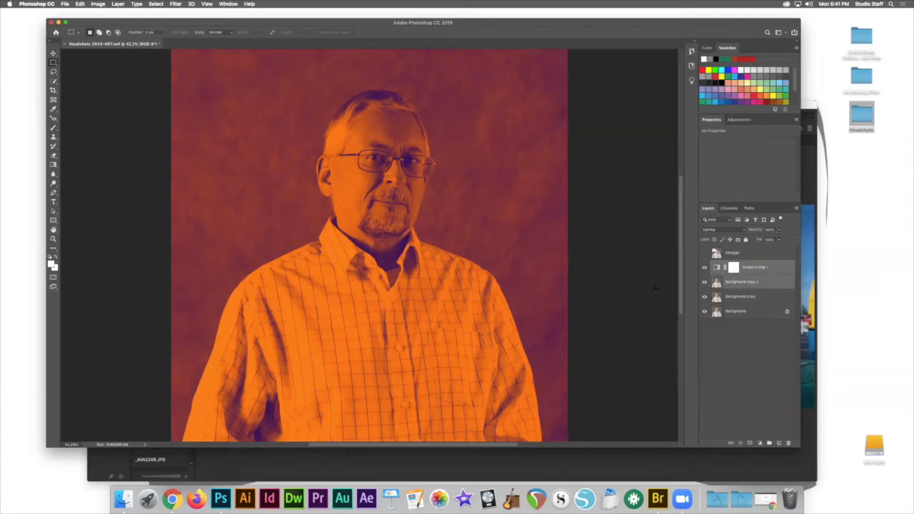
pyautogui.rightClick(763, 279)
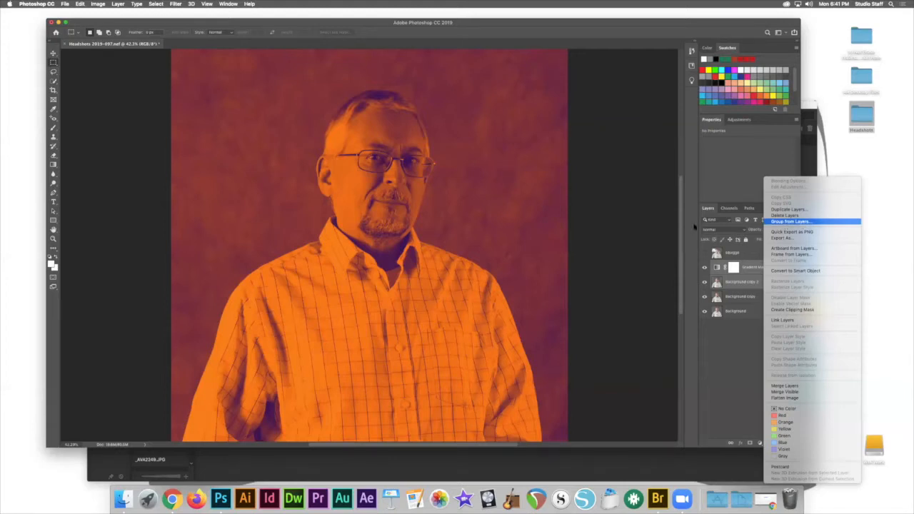
pyautogui.click(800, 223)
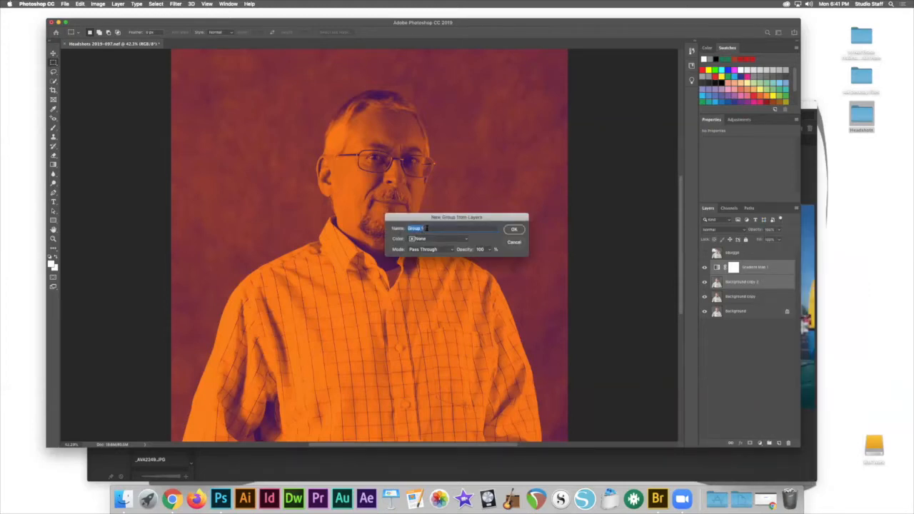
pyautogui.click(515, 243)
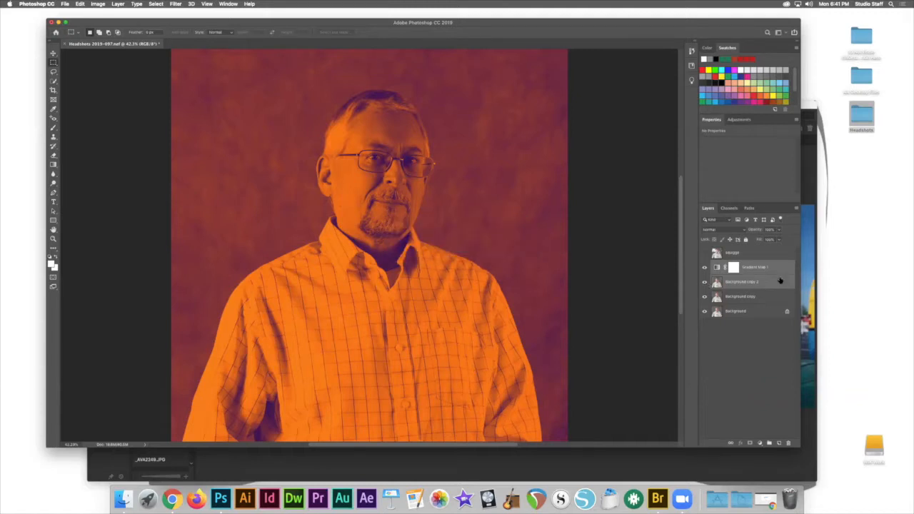
pyautogui.press('super+g')
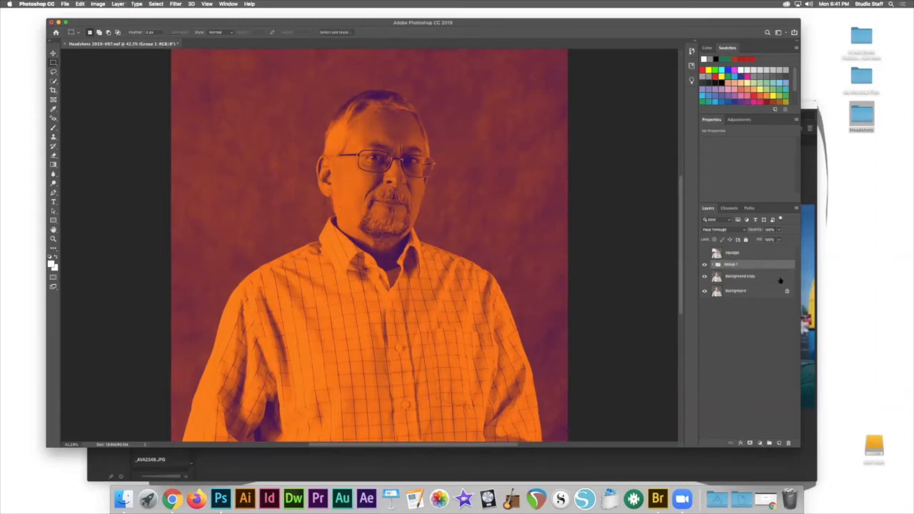
# Rename the new layer group to "sunset filter"
pyautogui.doubleClick(728, 264)
pyautogui.write('half')
pyautogui.write('set filter')
pyautogui.press('Return')
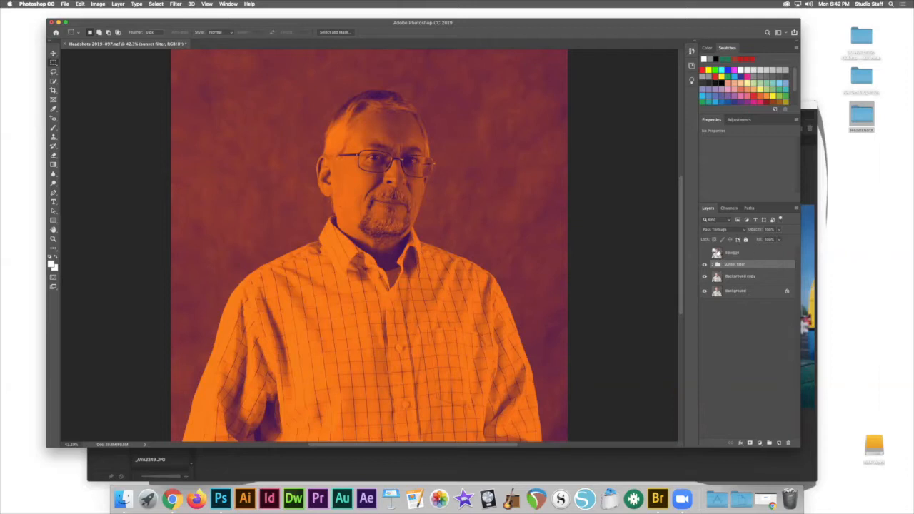
# Make the squiggle layer visible and give the sunset filter group a green color label
pyautogui.click(704, 253)
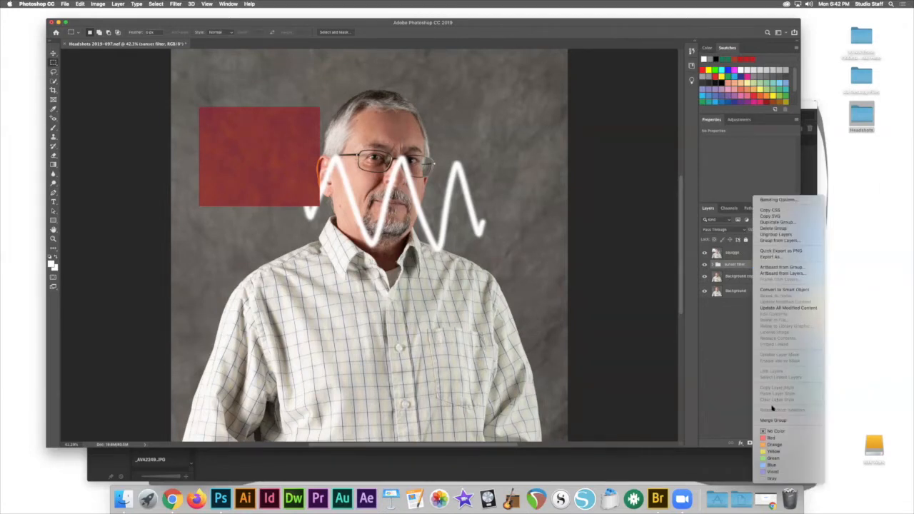
pyautogui.click(778, 459)
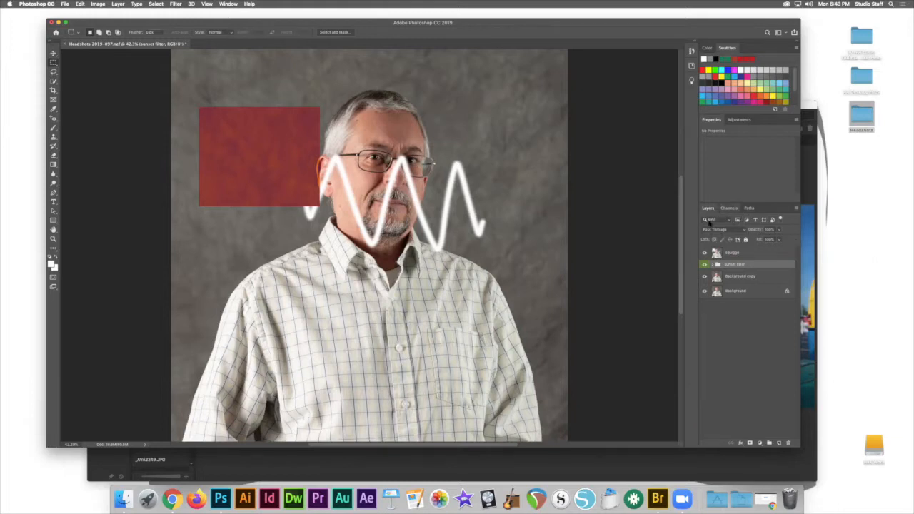
# Set the layer thumbnails to medium size
pyautogui.click(796, 210)
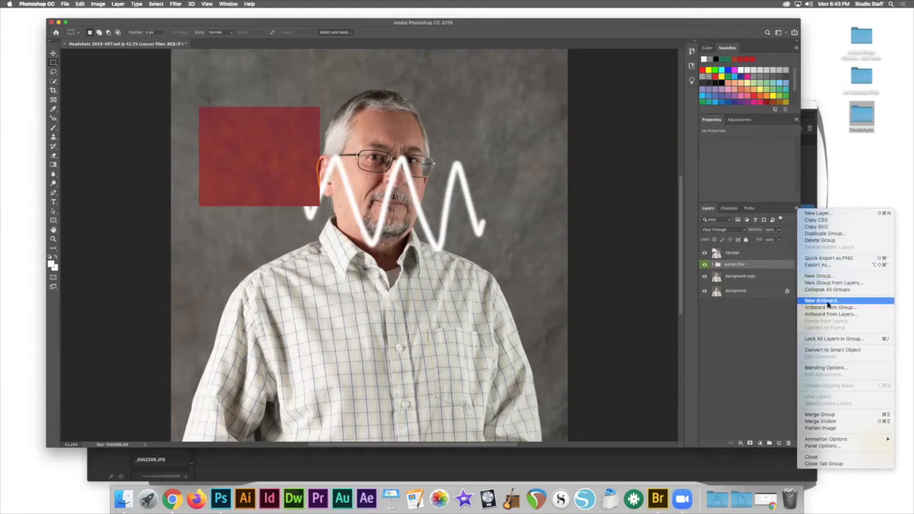
pyautogui.rightClick(772, 321)
pyautogui.rightClick(771, 322)
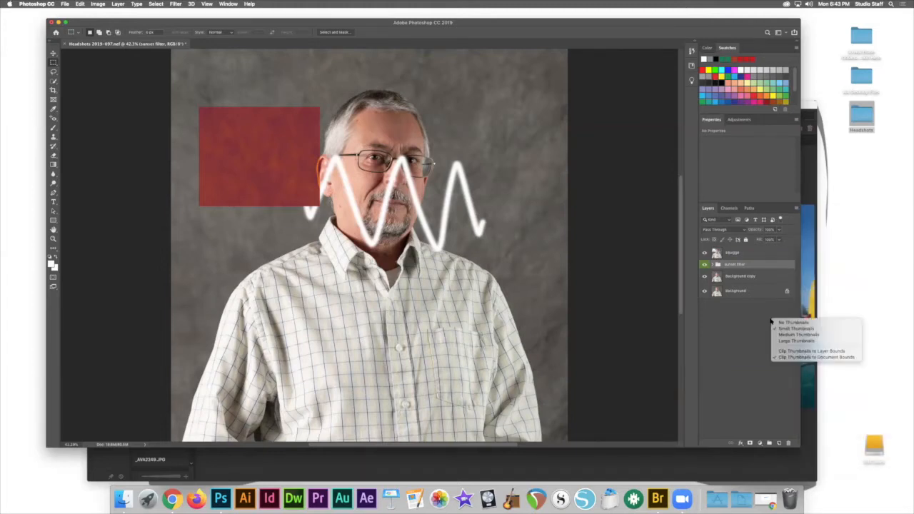
pyautogui.click(743, 315)
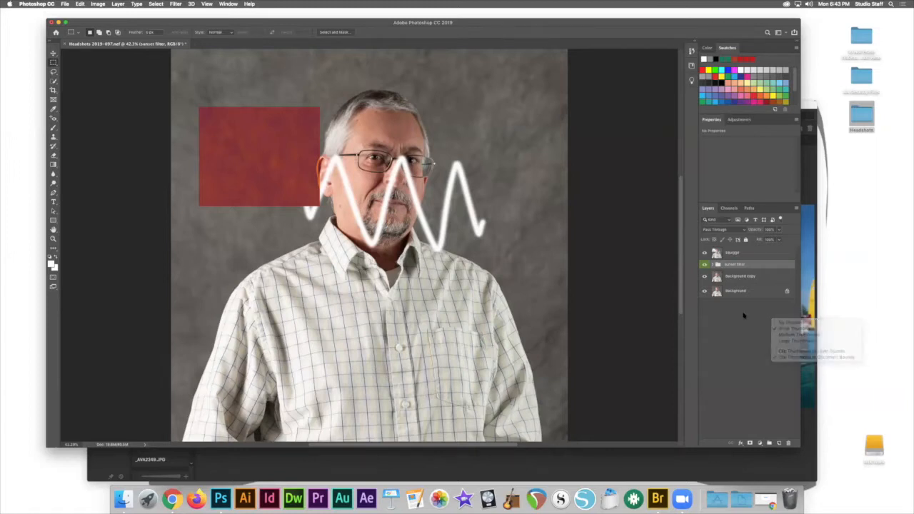
pyautogui.rightClick(743, 315)
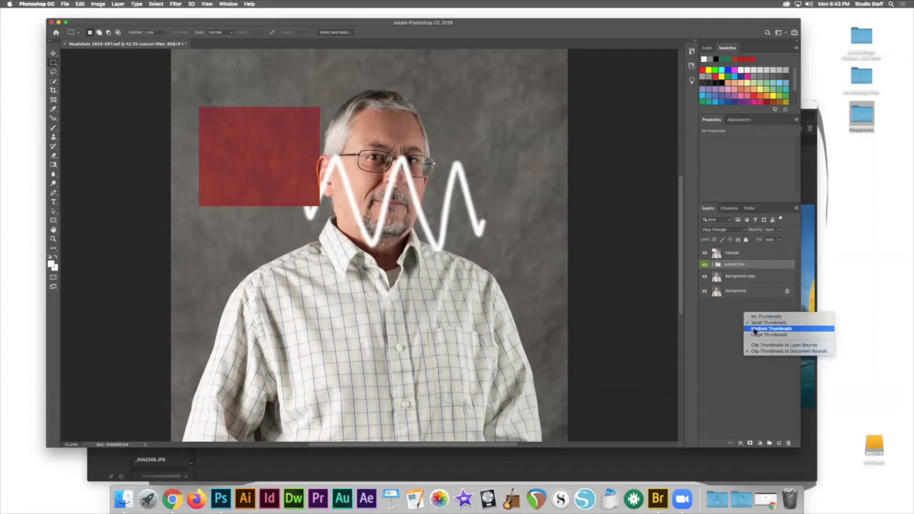
pyautogui.click(755, 329)
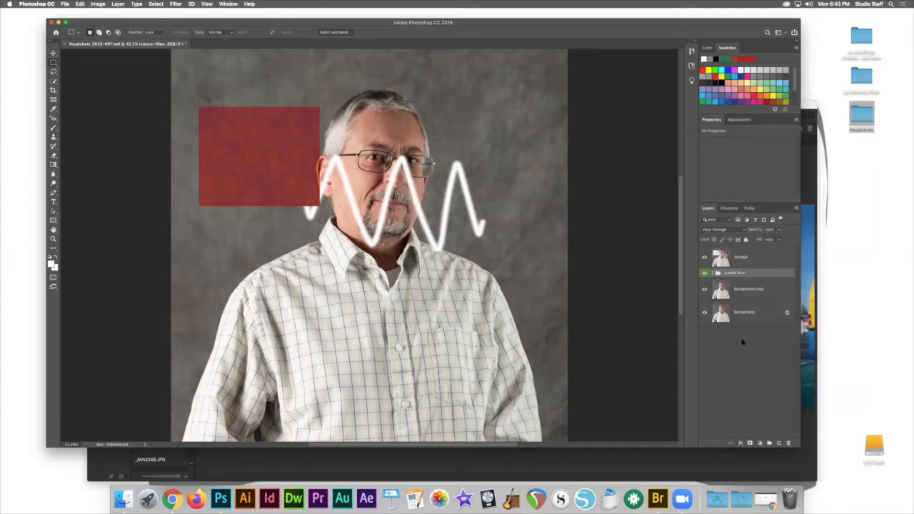
# Try large layer thumbnails, and return to medium thumbnails
pyautogui.rightClick(747, 342)
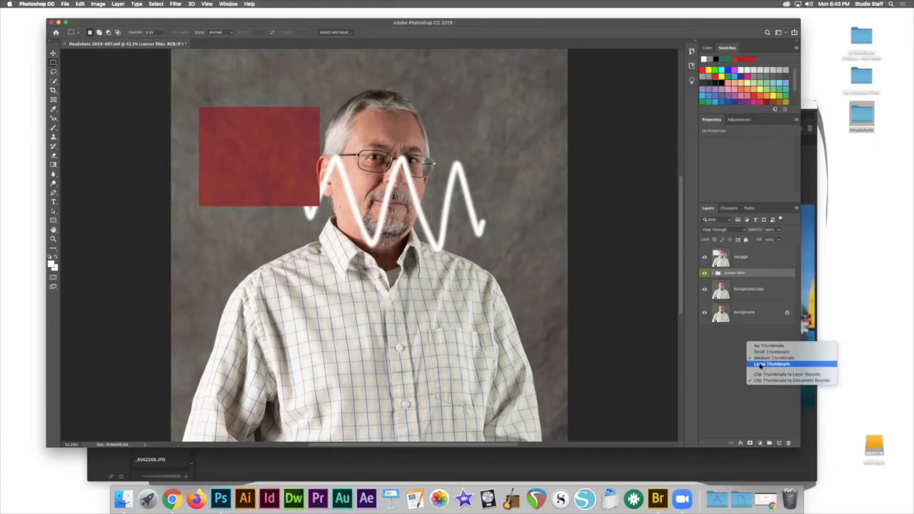
pyautogui.click(759, 366)
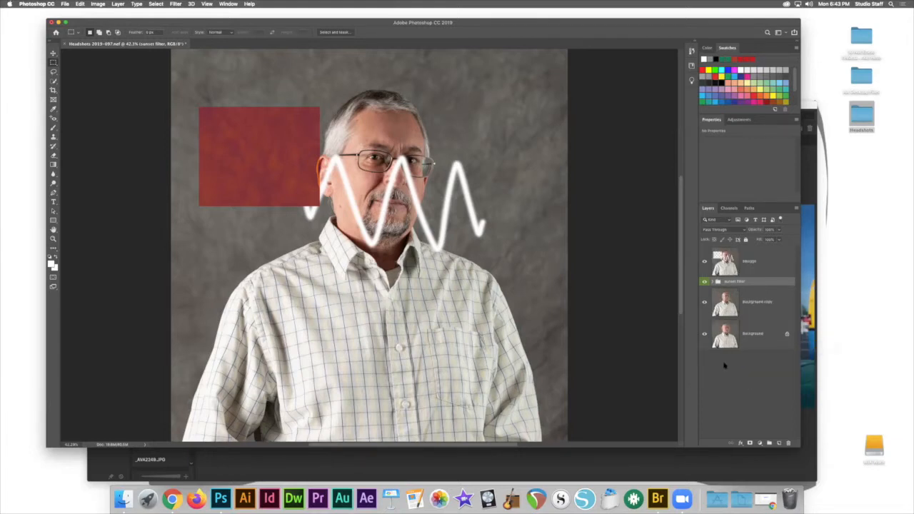
pyautogui.rightClick(774, 312)
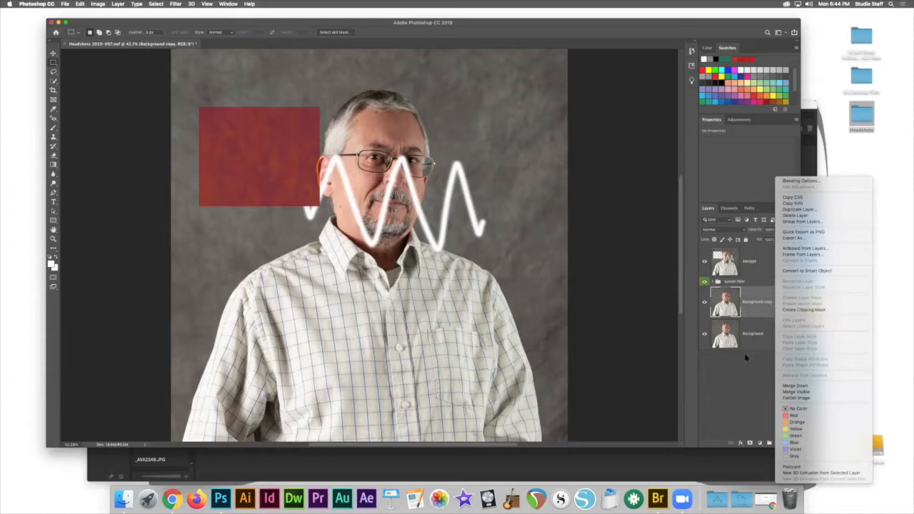
pyautogui.rightClick(745, 367)
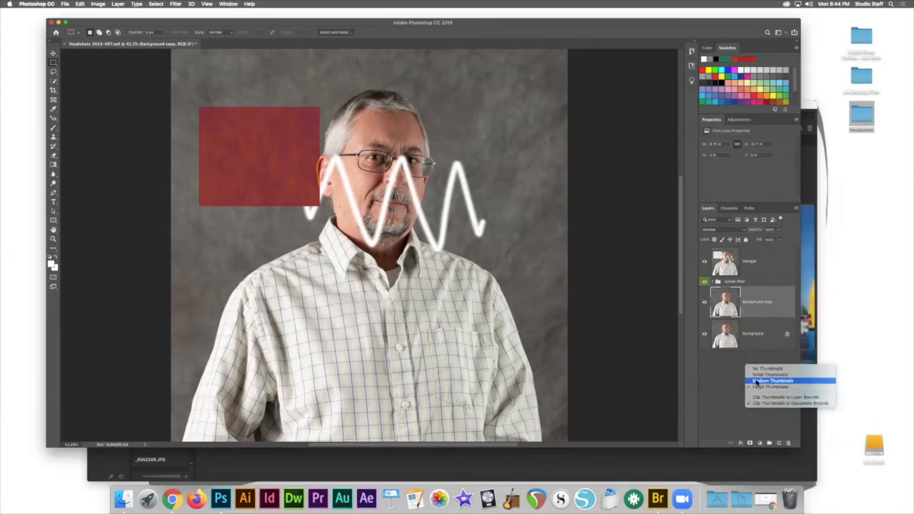
pyautogui.click(755, 379)
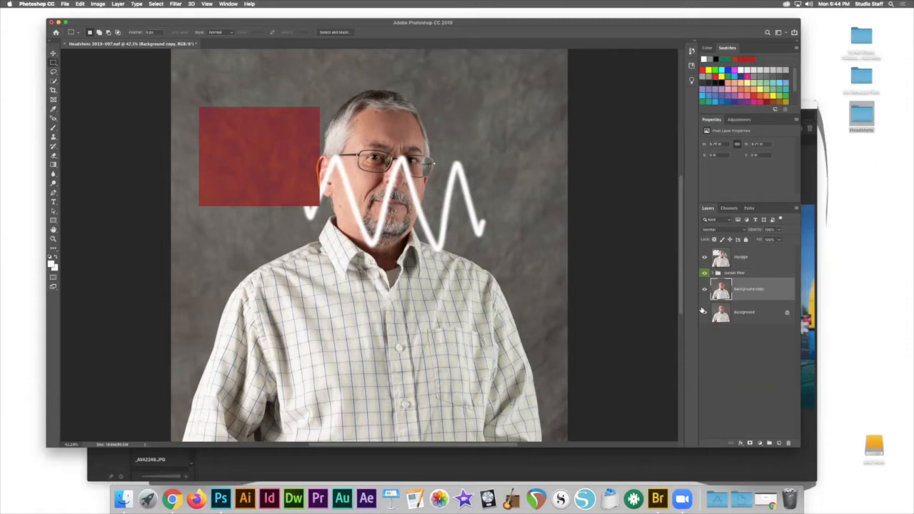
# Hide the Background, Background copy, sunset filter group and squiggle layer one by one, and show them all again
pyautogui.click(704, 312)
pyautogui.click(703, 290)
pyautogui.click(704, 273)
pyautogui.click(704, 258)
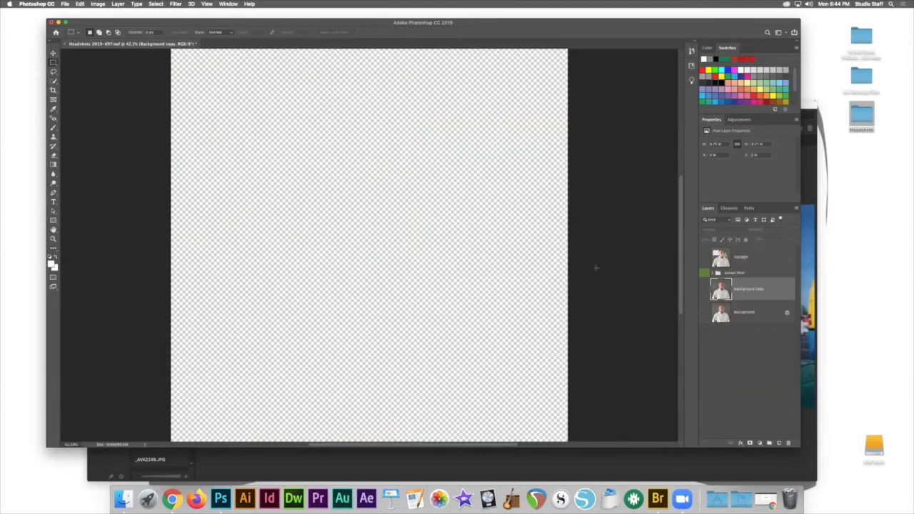
pyautogui.moveTo(706, 262); pyautogui.dragTo(704, 314)
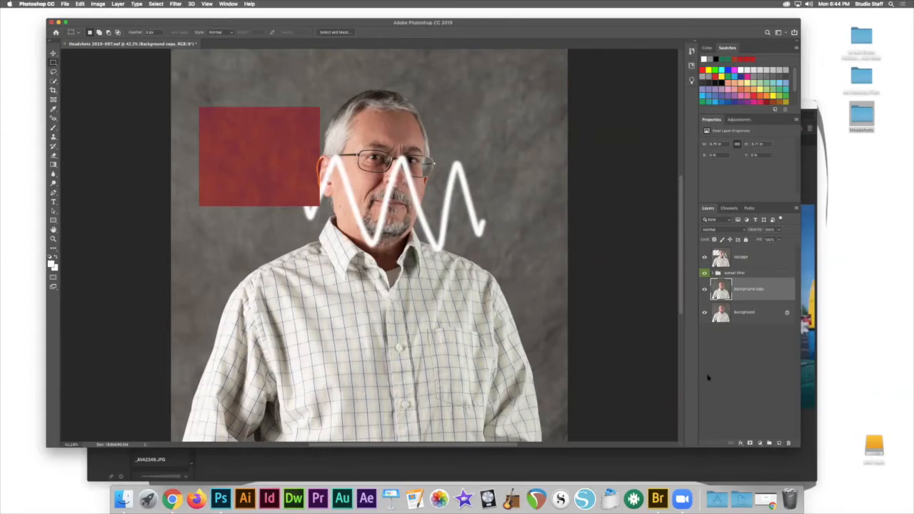
# Delete the sunset filter group and the squiggle layer
pyautogui.click(750, 274)
pyautogui.moveTo(756, 275); pyautogui.dragTo(787, 442)
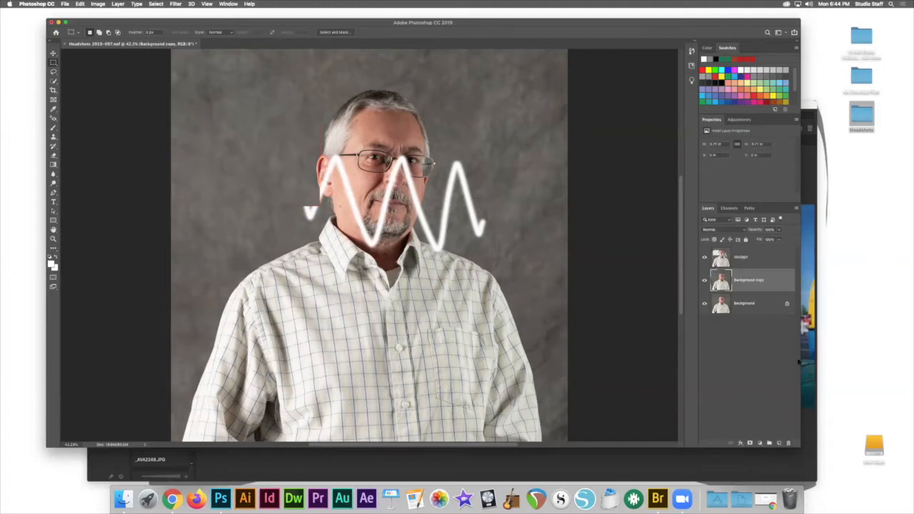
pyautogui.click(768, 259)
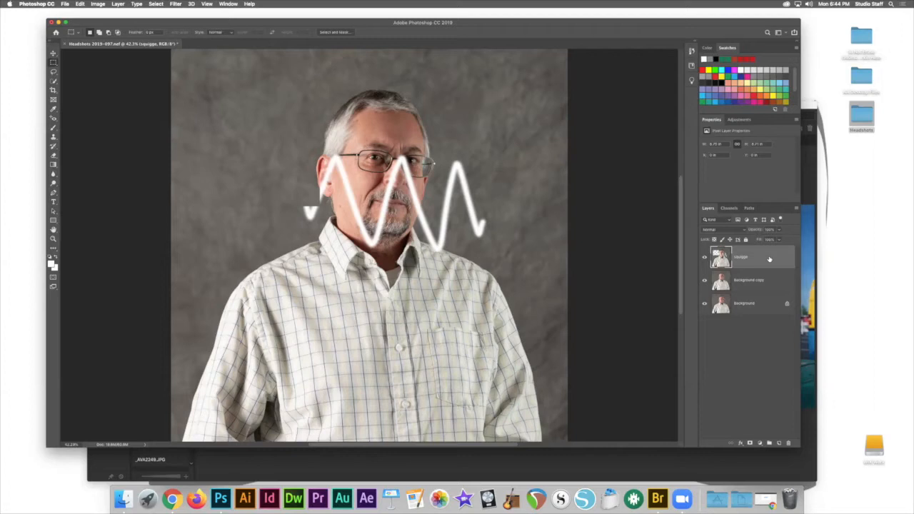
pyautogui.press('Delete')
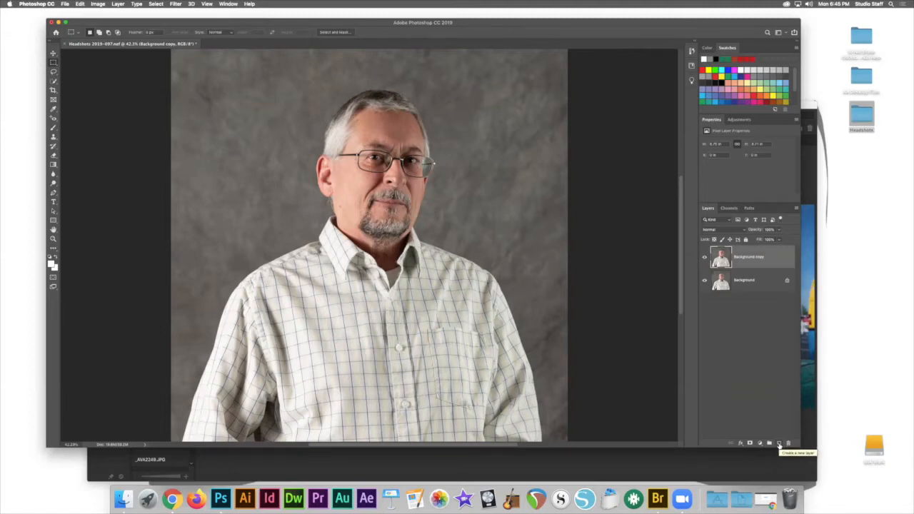
# Add an empty layer named "makeup" above Background copy, and put both layers in a new group
pyautogui.click(779, 444)
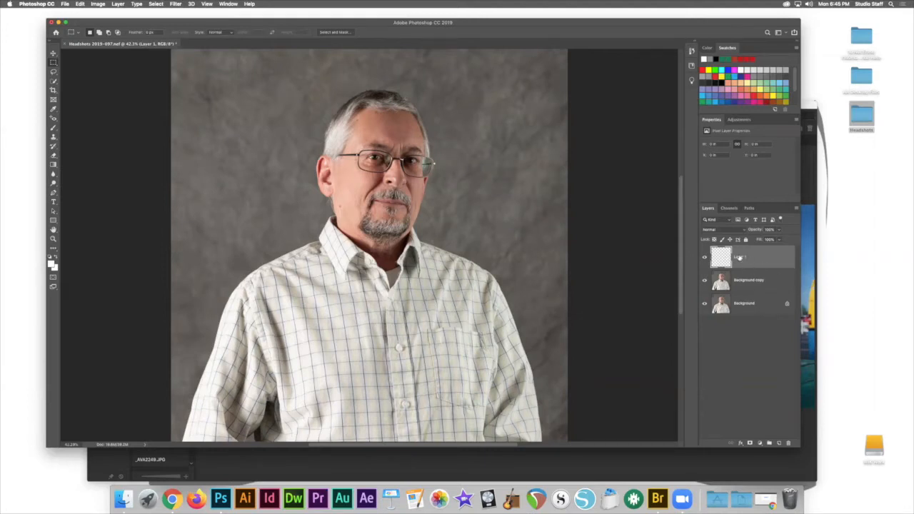
pyautogui.doubleClick(739, 257)
pyautogui.write('Healing')
pyautogui.press('Return')
pyautogui.keyDown('shift'); pyautogui.click(764, 285); pyautogui.keyUp('shift')
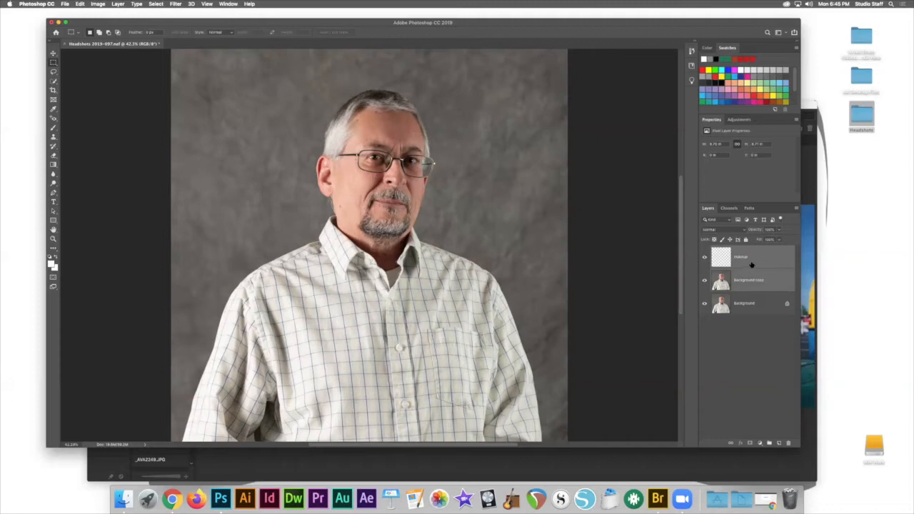
pyautogui.moveTo(758, 263); pyautogui.dragTo(769, 443)
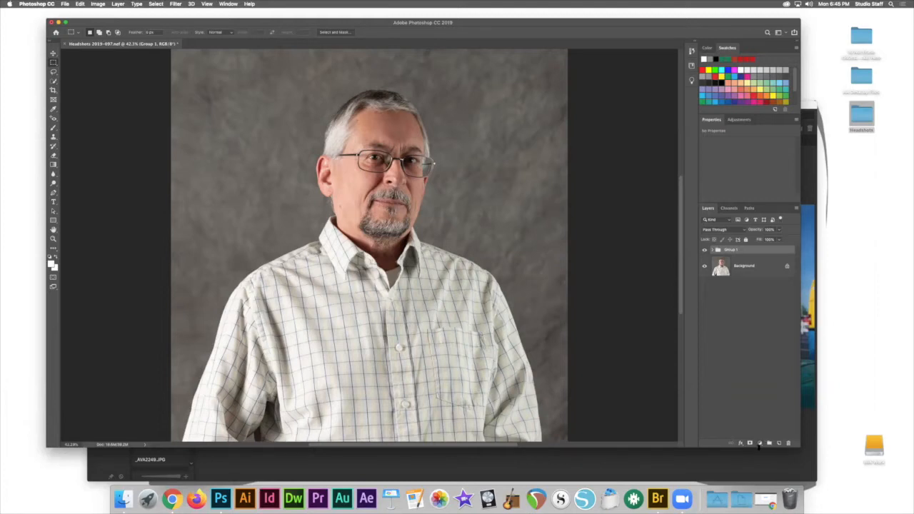
# Browse the available adjustment types and add a Hue/Saturation adjustment layer above the group
pyautogui.click(759, 443)
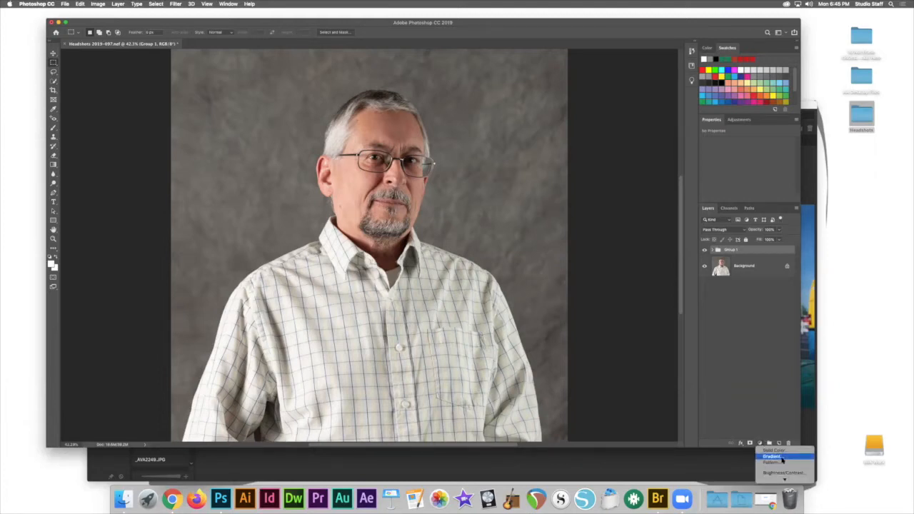
pyautogui.moveTo(784, 479)
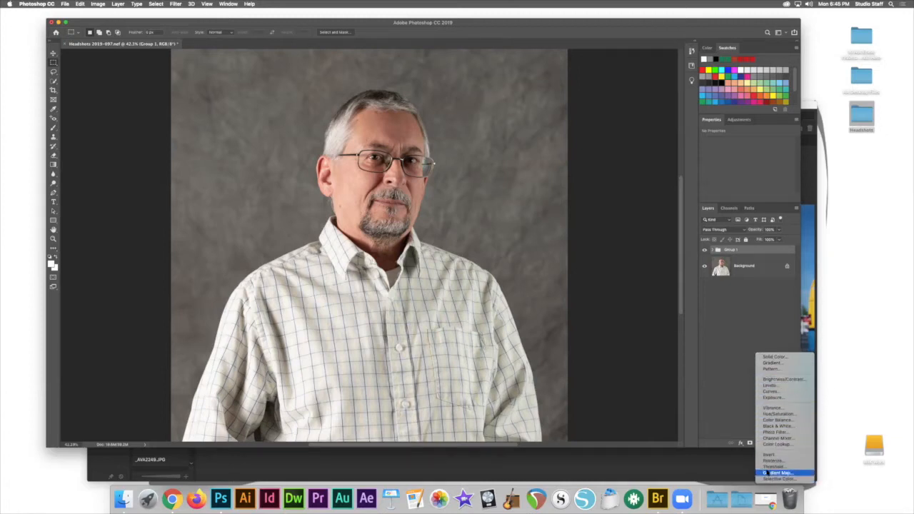
pyautogui.click(741, 121)
pyautogui.click(739, 120)
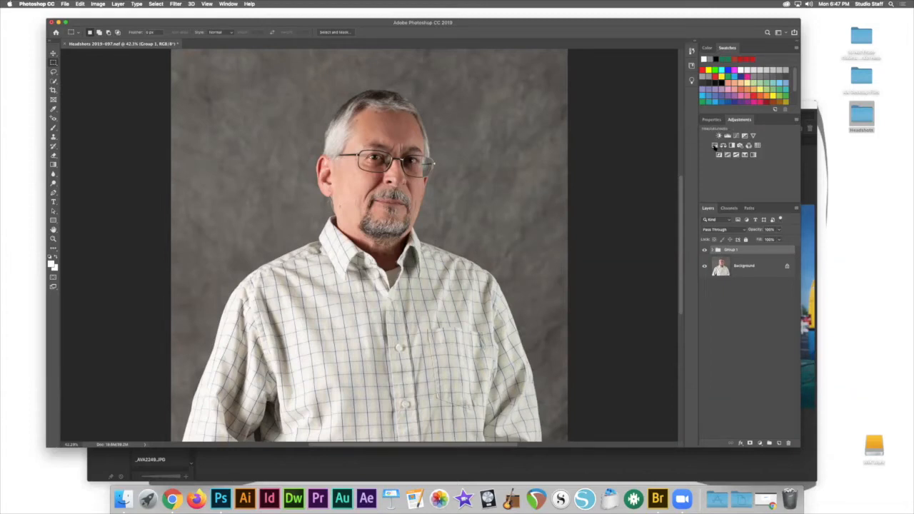
pyautogui.click(715, 147)
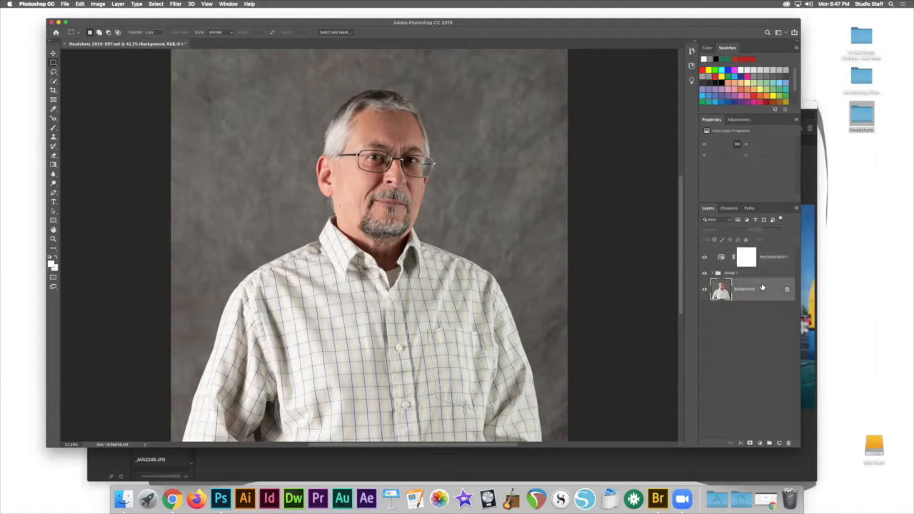
# Add a Color Balance adjustment layer directly above the Background layer, beneath the group
pyautogui.click(747, 276)
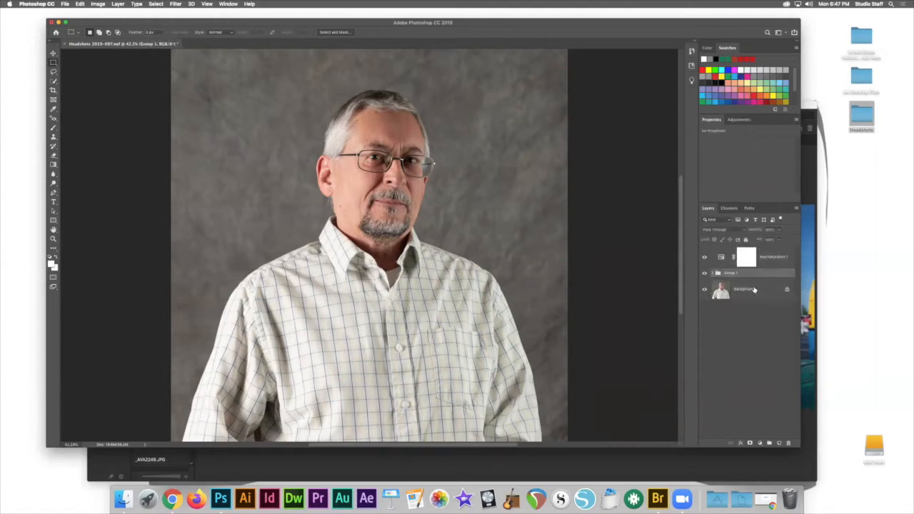
pyautogui.click(753, 291)
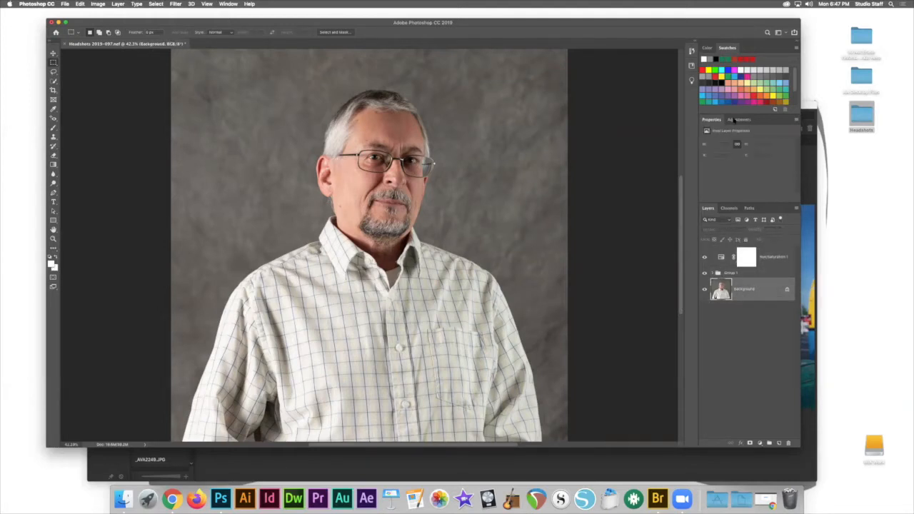
pyautogui.click(739, 119)
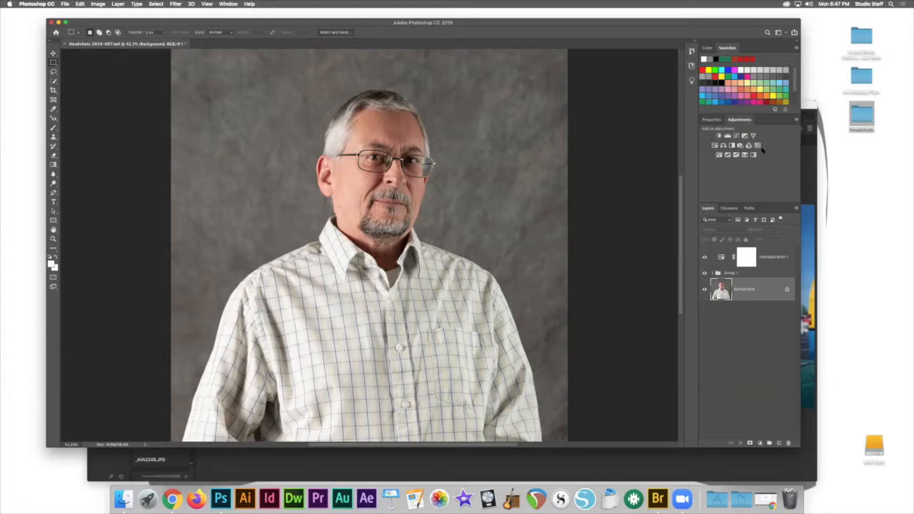
pyautogui.click(723, 146)
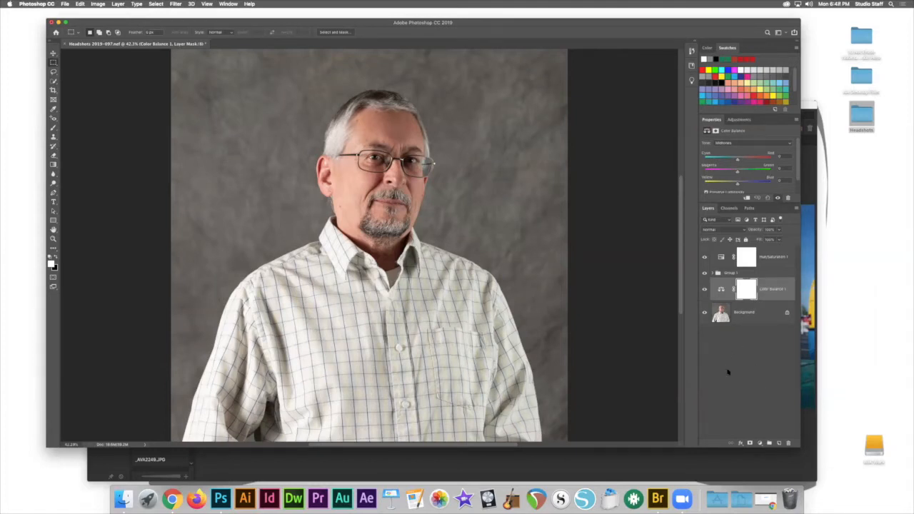
# Clip the Color Balance adjustment to the Background layer and release it again
pyautogui.click(747, 199)
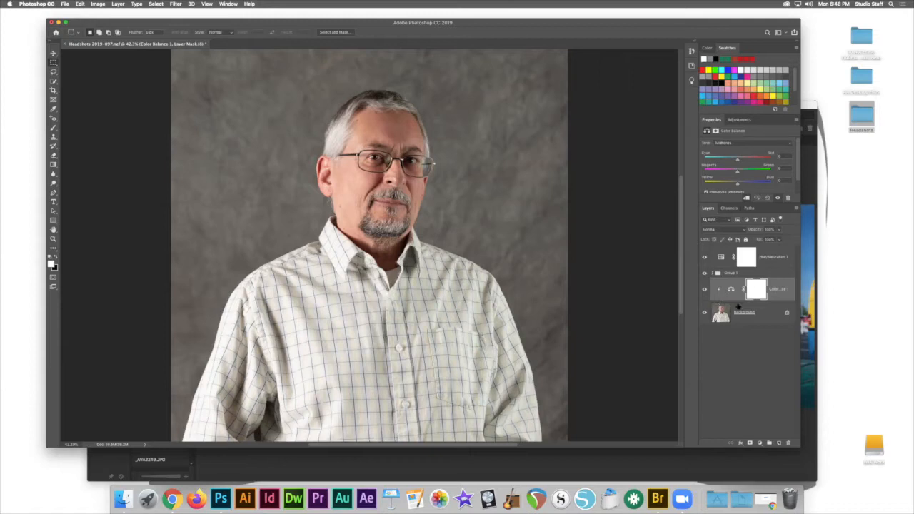
pyautogui.keyDown('alt'); pyautogui.click(735, 305); pyautogui.keyUp('alt')
pyautogui.click(721, 289)
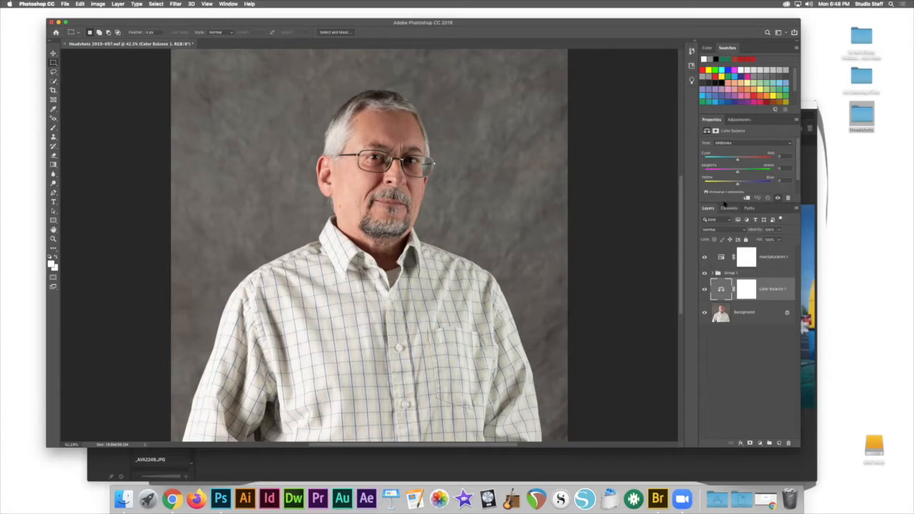
# Enlarge the adjustment properties area and clip the Color Balance layer to the Background layer directly beneath it
pyautogui.moveTo(725, 205); pyautogui.dragTo(726, 231)
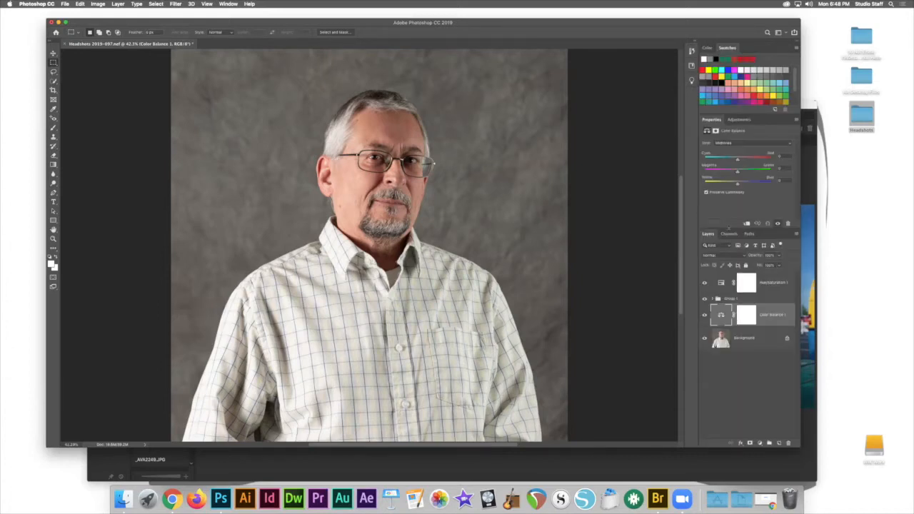
pyautogui.click(746, 223)
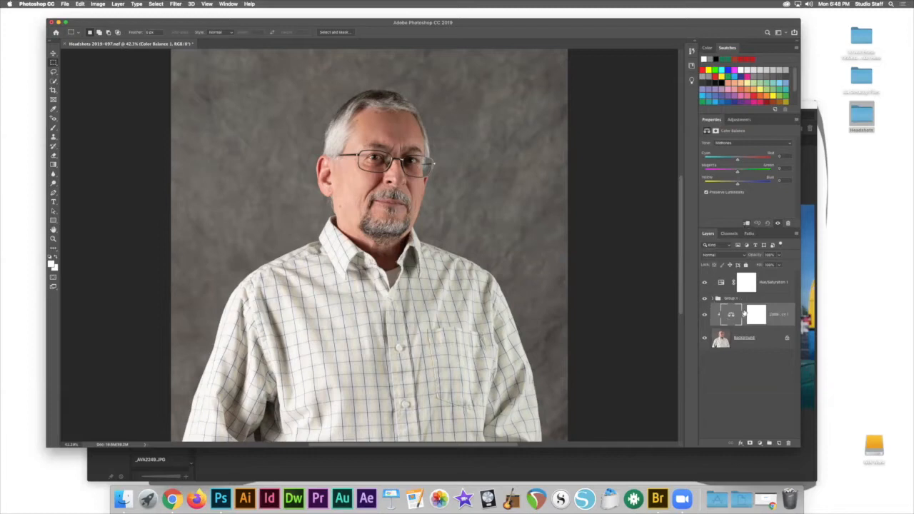
pyautogui.press('super+z')
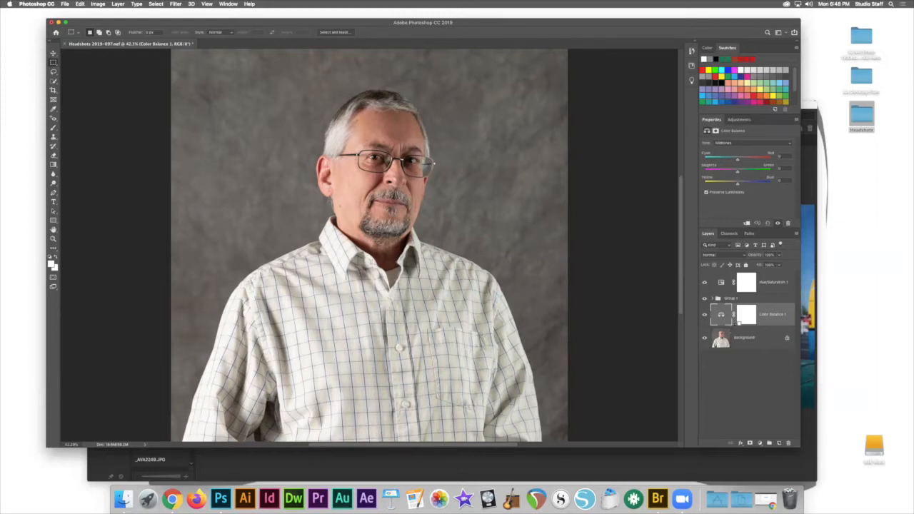
pyautogui.keyDown('alt'); pyautogui.click(733, 326); pyautogui.keyUp('alt')
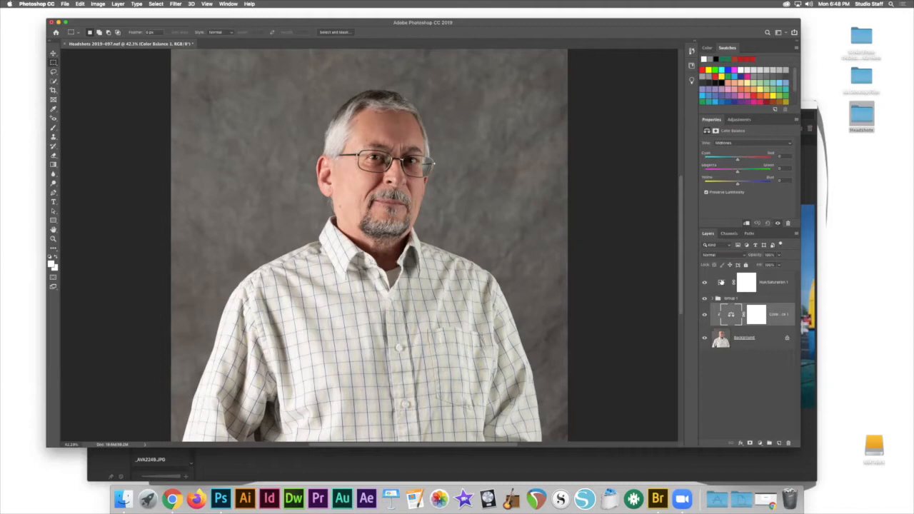
# Review the Hue/Saturation layer's presets and colour ranges, and shift the Master hue strongly upward to turn the skin green
pyautogui.click(721, 282)
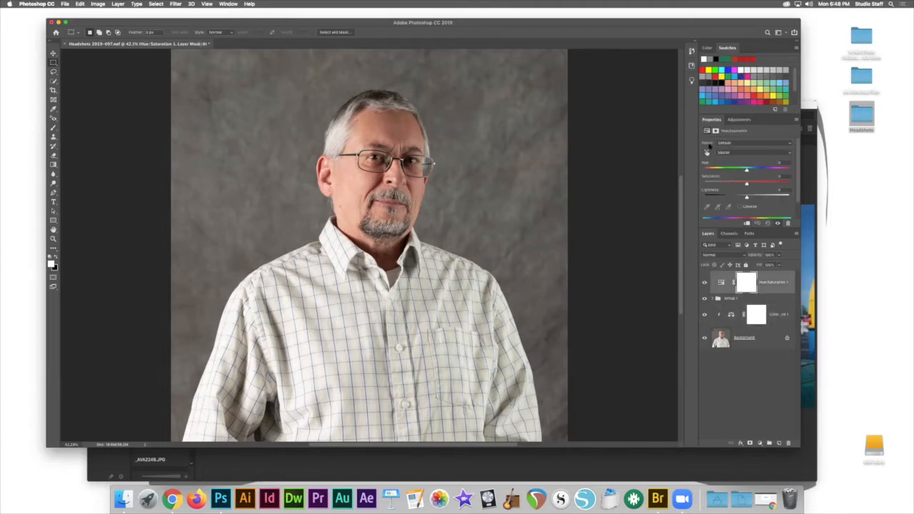
pyautogui.click(767, 145)
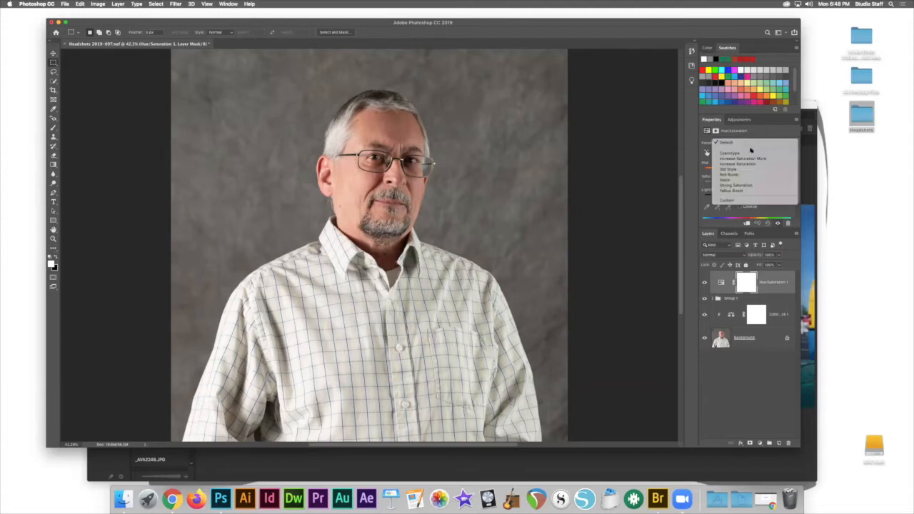
pyautogui.click(748, 134)
pyautogui.click(740, 152)
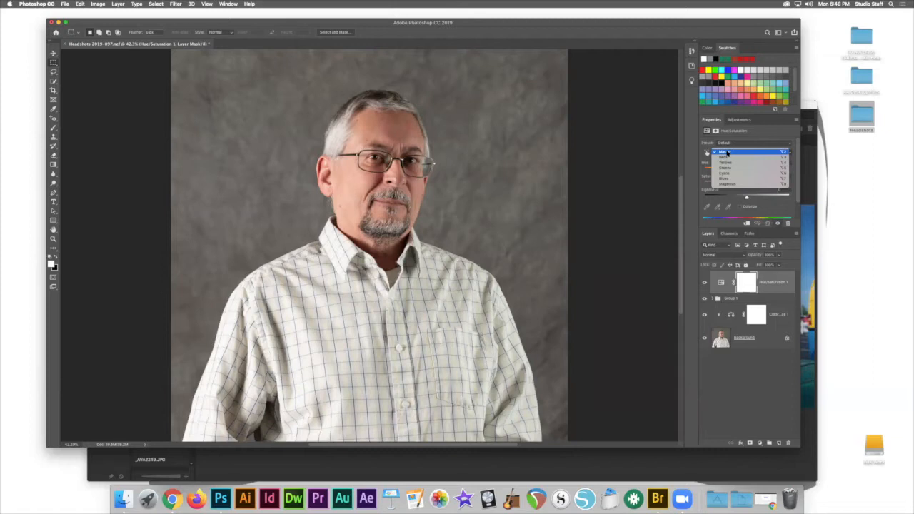
pyautogui.click(730, 183)
pyautogui.click(735, 151)
pyautogui.moveTo(747, 170); pyautogui.dragTo(776, 172)
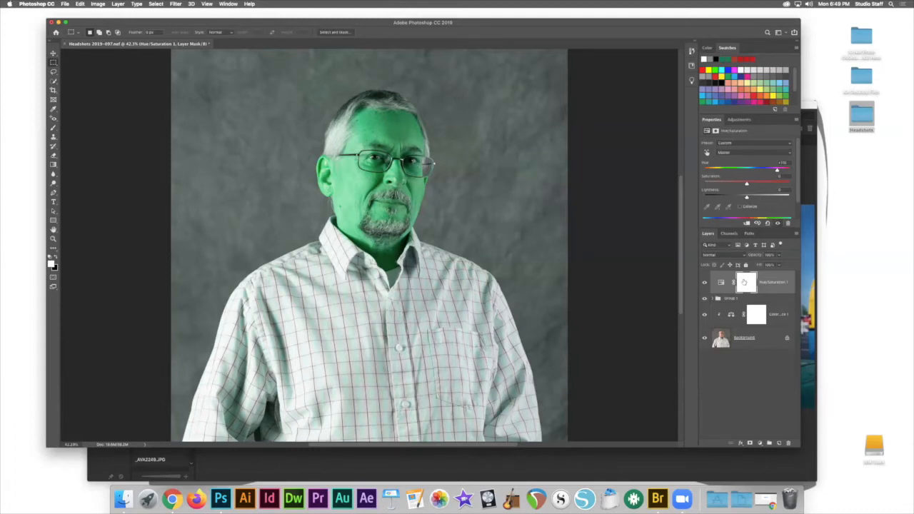
# Compare the Hue/Saturation layer's mask properties with its adjustment settings by switching between the two
pyautogui.click(743, 282)
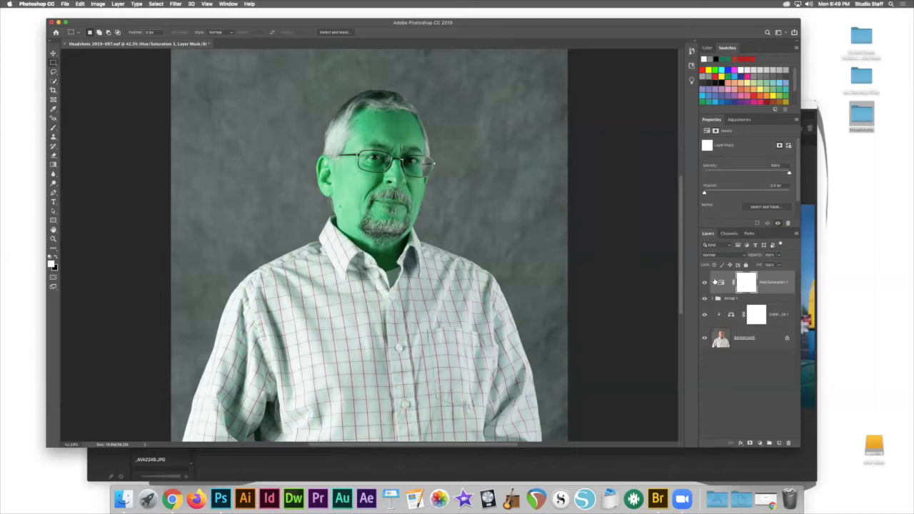
pyautogui.click(721, 283)
pyautogui.click(746, 282)
pyautogui.click(721, 282)
pyautogui.click(737, 282)
pyautogui.click(721, 283)
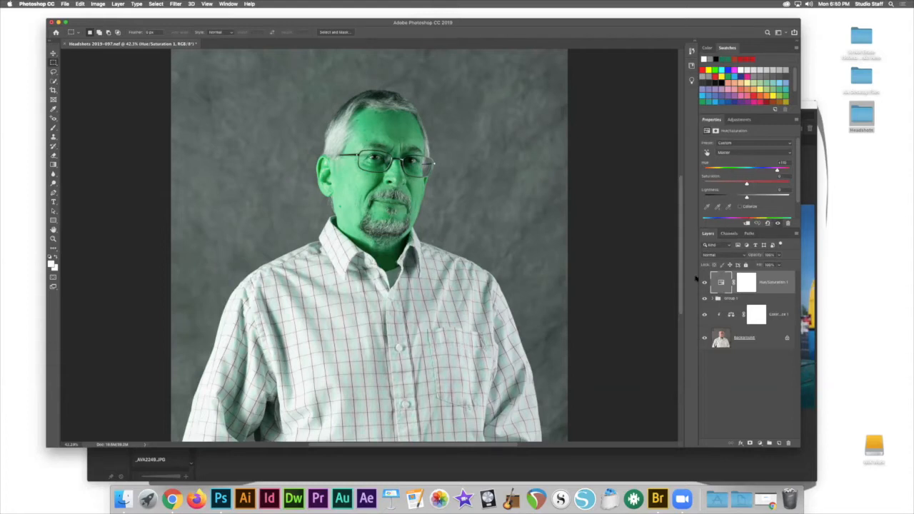
# Invert the Hue/Saturation layer mask to black and brush white over the cheeks, nose and mouth
pyautogui.click(745, 284)
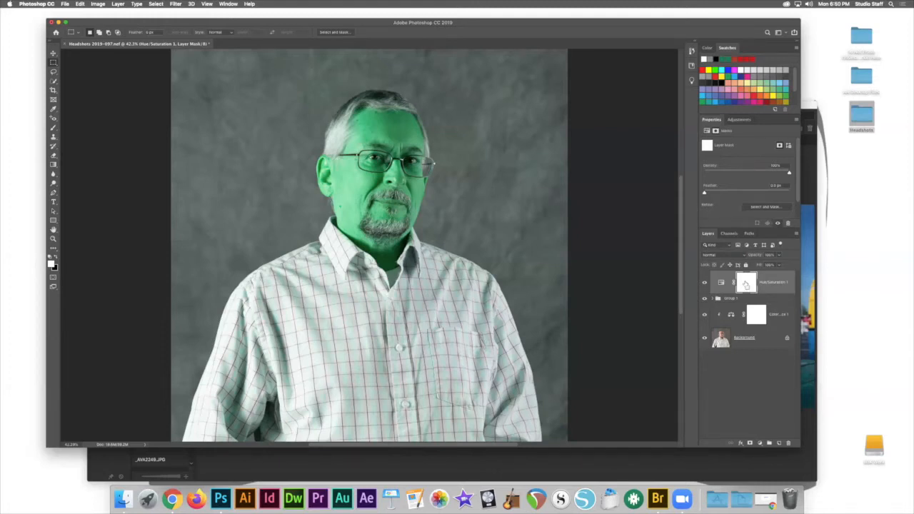
pyautogui.press('super+i')
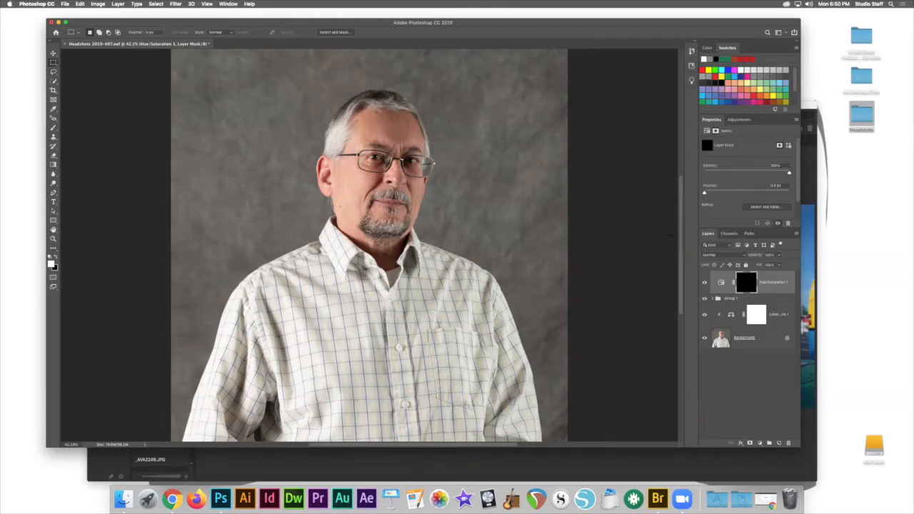
pyautogui.click(53, 127)
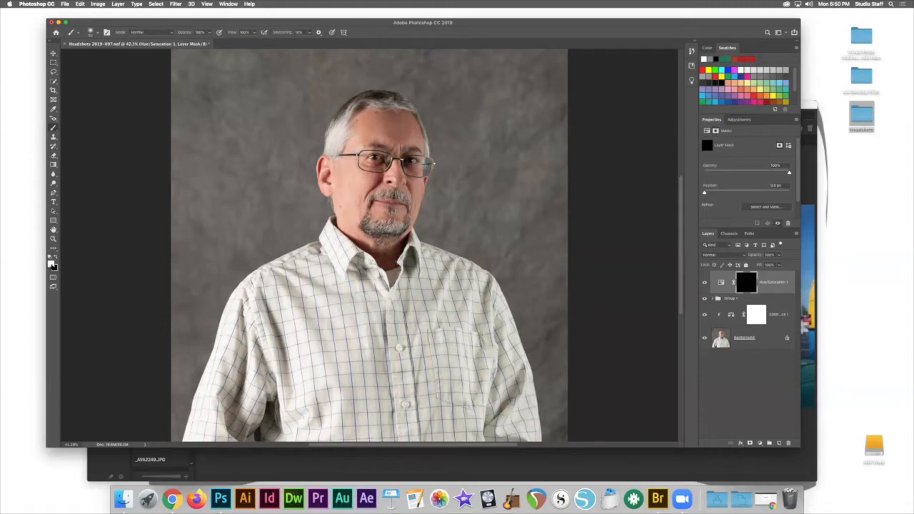
pyautogui.press('x')
pyautogui.press('x')
pyautogui.moveTo(355, 184)
pyautogui.mouseDown()
pyautogui.moveTo(350, 196)
pyautogui.moveTo(407, 182)
pyautogui.moveTo(413, 211)
pyautogui.moveTo(402, 225)
pyautogui.moveTo(409, 203)
pyautogui.moveTo(393, 224)
pyautogui.moveTo(387, 214)
pyautogui.moveTo(406, 201)
pyautogui.moveTo(396, 208)
pyautogui.moveTo(404, 190)
pyautogui.moveTo(399, 194)
pyautogui.mouseUp()
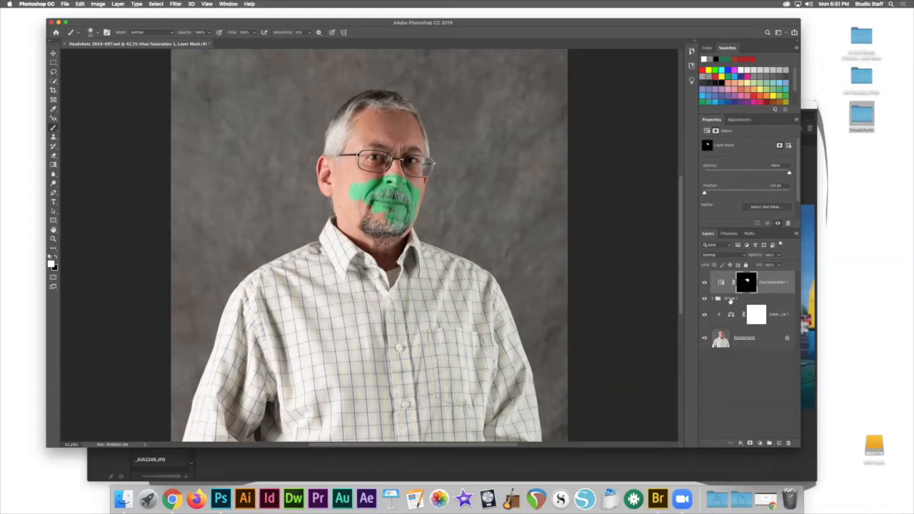
# Preview blend modes on the Hue/Saturation layer and set it to Multiply
pyautogui.click(728, 255)
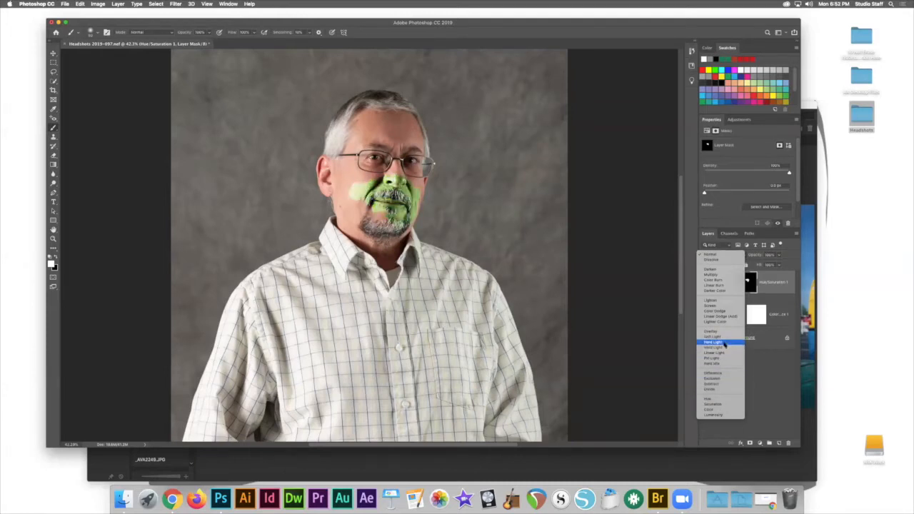
pyautogui.click(790, 256)
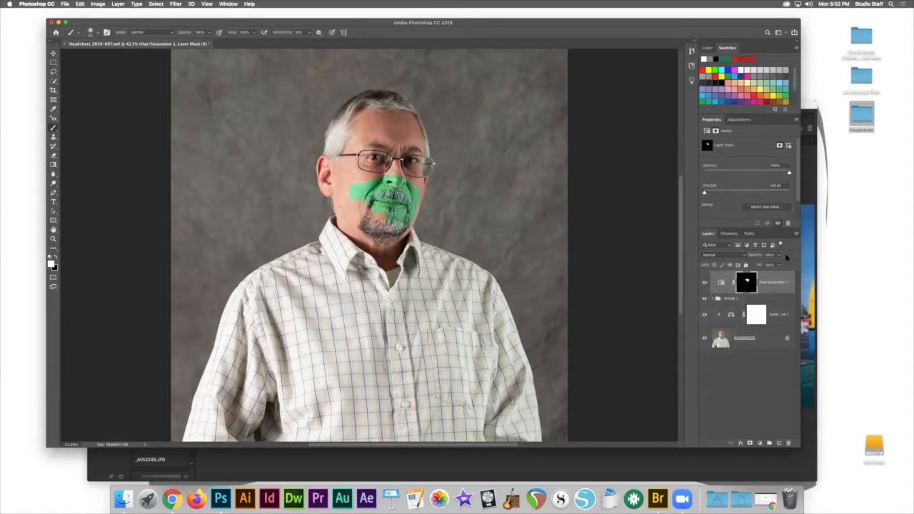
pyautogui.click(736, 255)
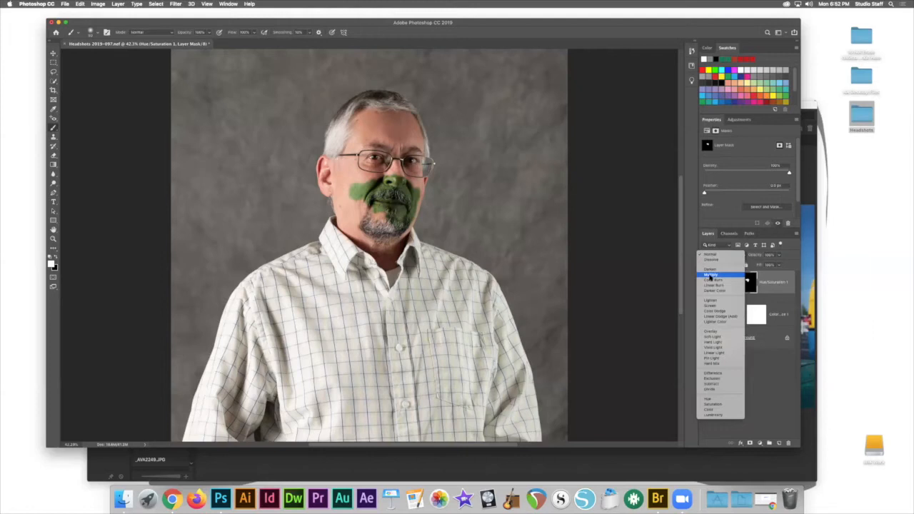
pyautogui.click(709, 275)
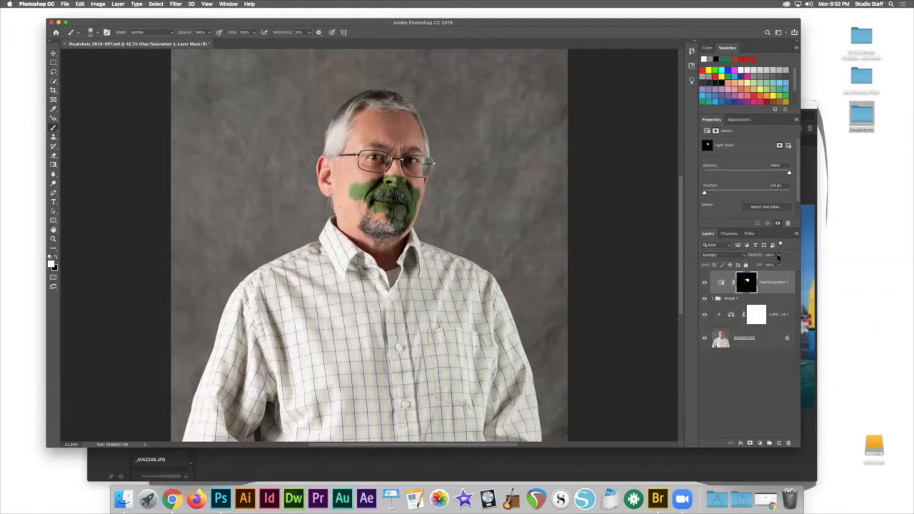
# Lower the Hue/Saturation layer's opacity sharply and restore it to 100%
pyautogui.click(777, 256)
pyautogui.moveTo(778, 264); pyautogui.dragTo(750, 267)
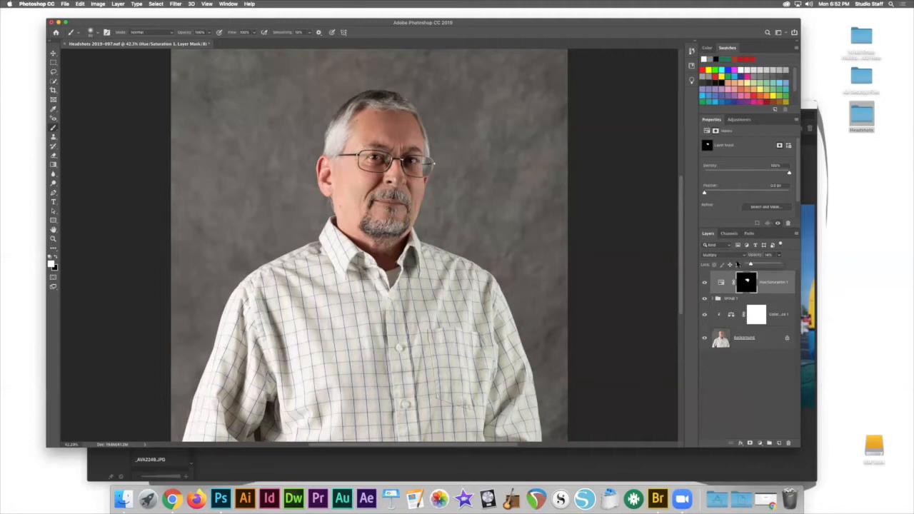
pyautogui.moveTo(751, 265); pyautogui.dragTo(782, 264)
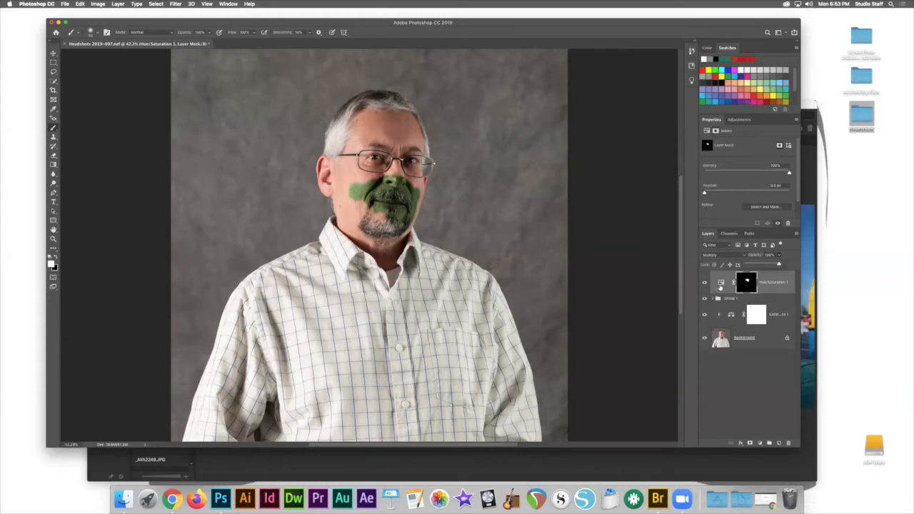
# Invert the painted Hue/Saturation layer mask and make black the foreground colour for the Brush tool
pyautogui.click(747, 289)
pyautogui.press('super+i')
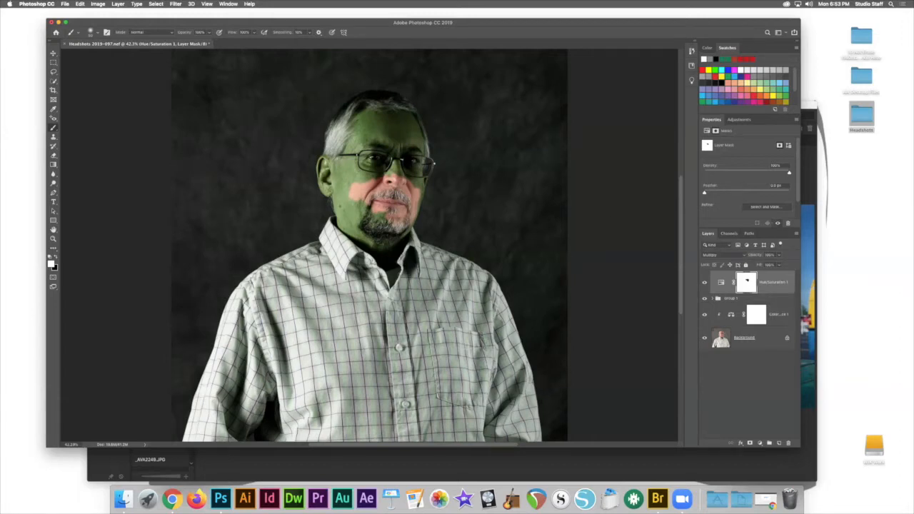
pyautogui.press('z')
pyautogui.press('b')
pyautogui.press('x')
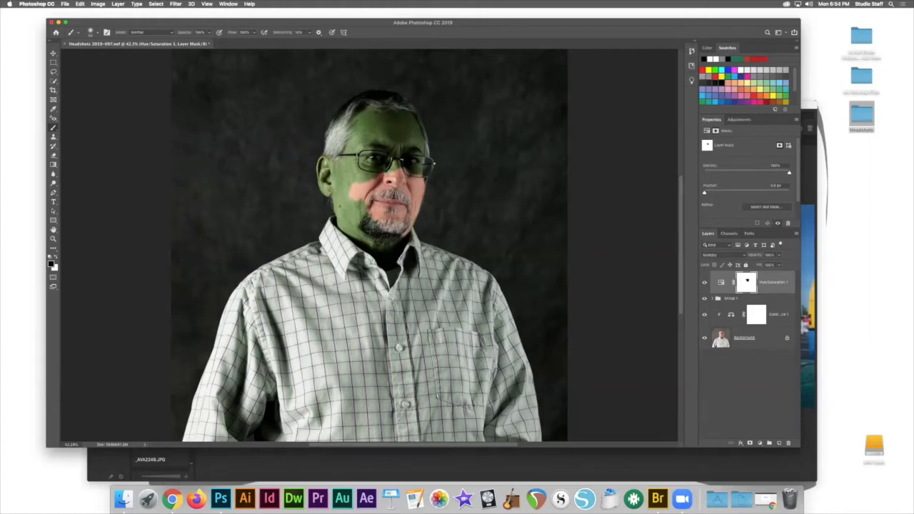
# Close the headshot document without saving its changes and reposition the application window
pyautogui.click(65, 44)
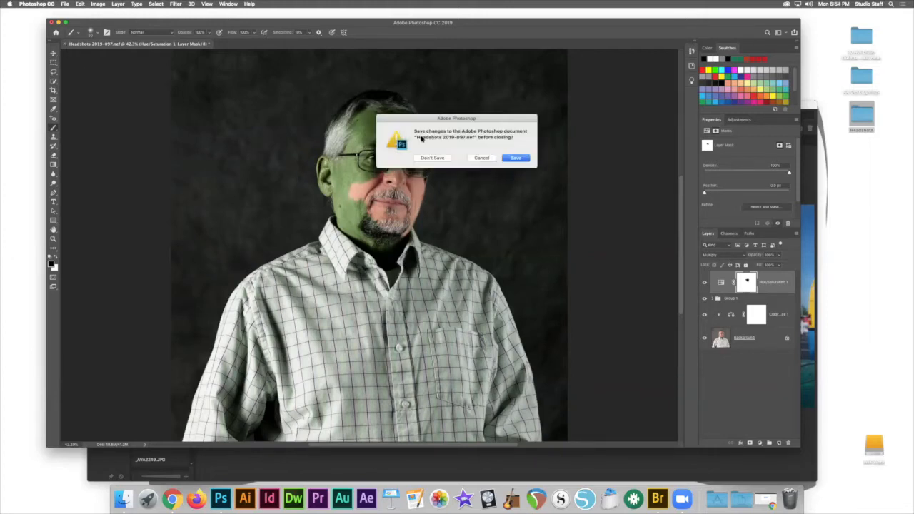
pyautogui.click(430, 158)
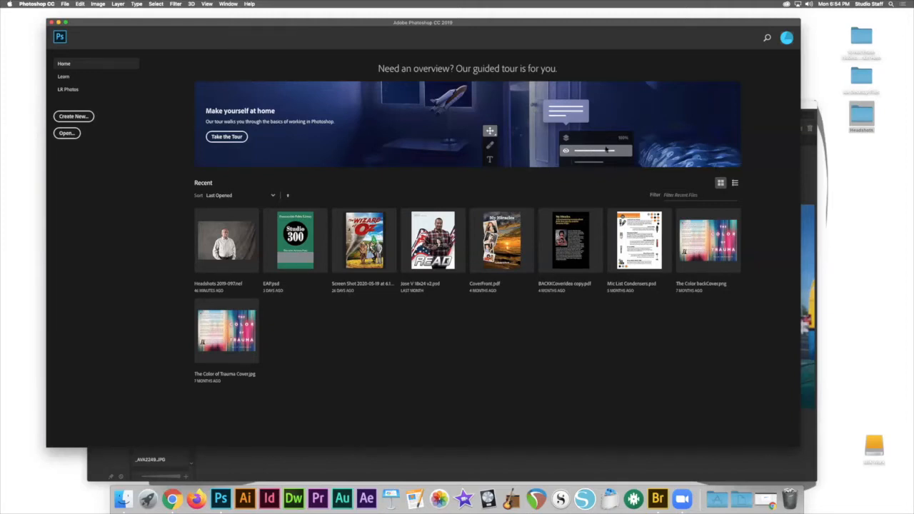
pyautogui.moveTo(366, 30); pyautogui.dragTo(332, 25)
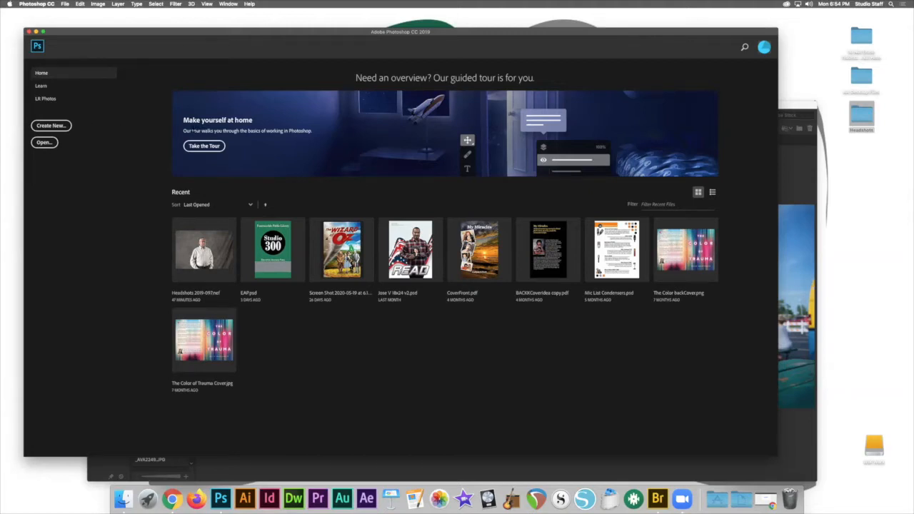
# Open Headshots 2019-390.nef from the desktop's Headshots folder with Adobe Photoshop CC 2019
pyautogui.click(65, 4)
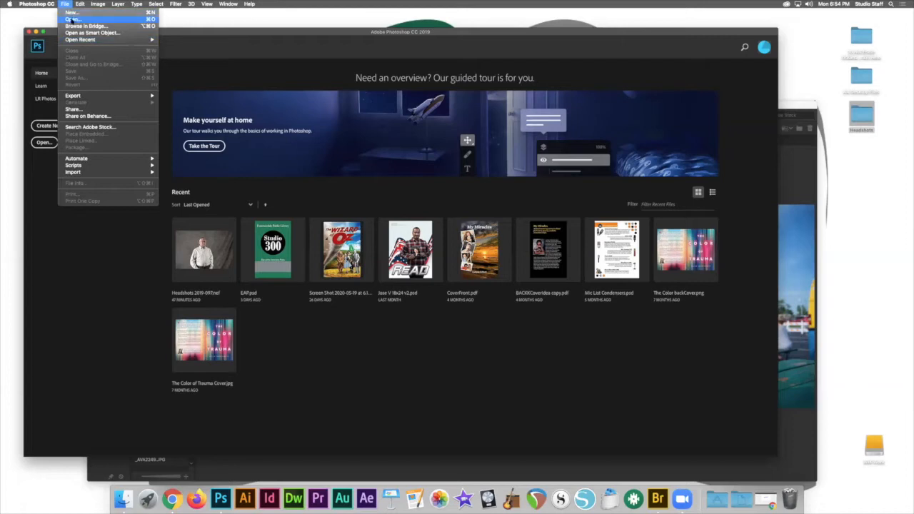
pyautogui.click(43, 143)
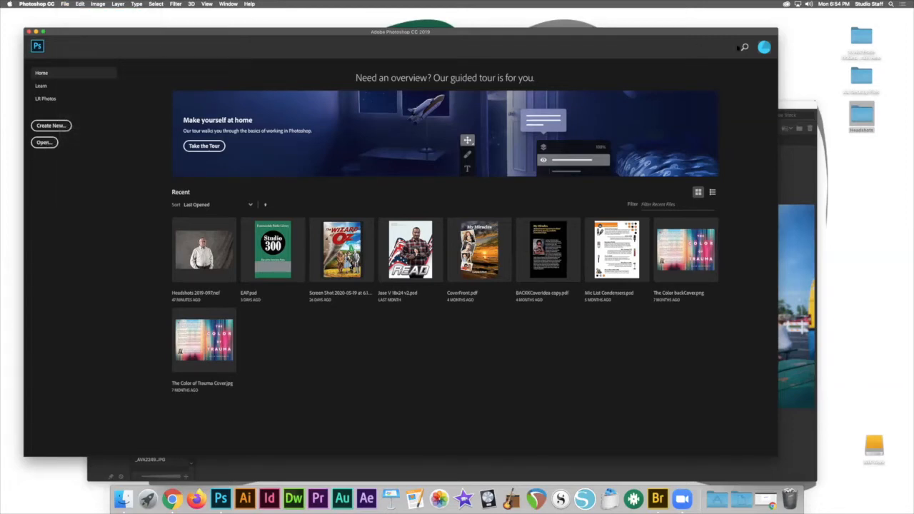
pyautogui.click(861, 120)
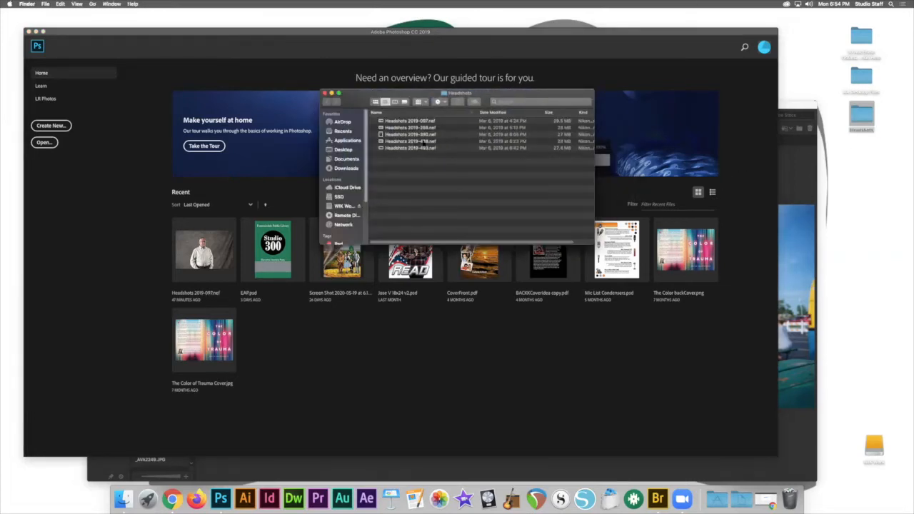
pyautogui.click(404, 134)
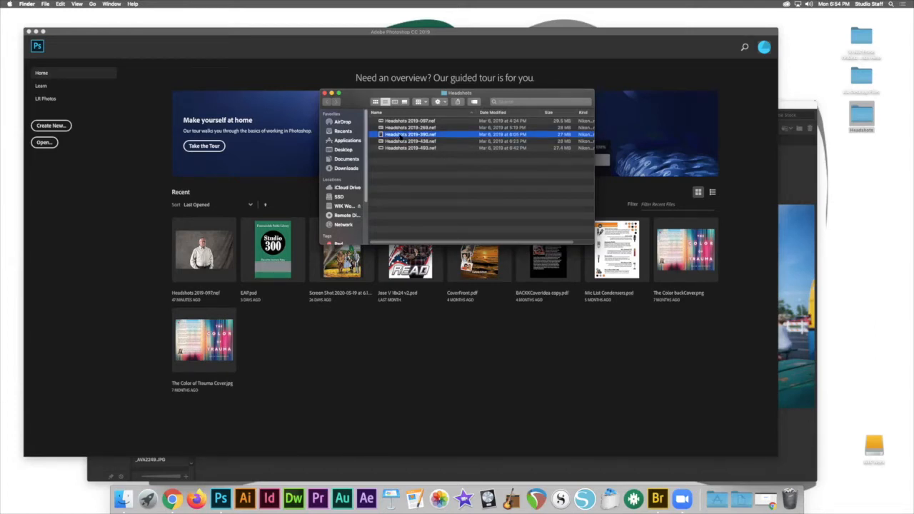
pyautogui.rightClick(404, 135)
pyautogui.moveTo(443, 147)
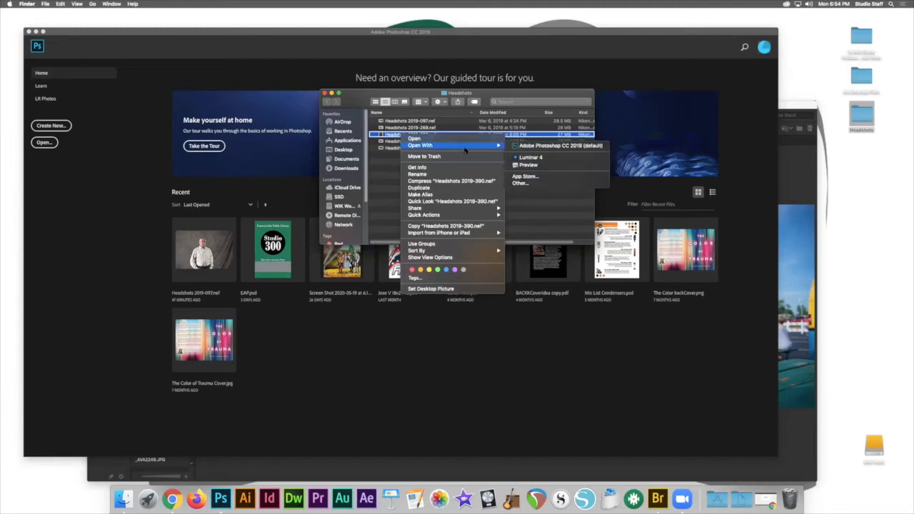
pyautogui.click(549, 146)
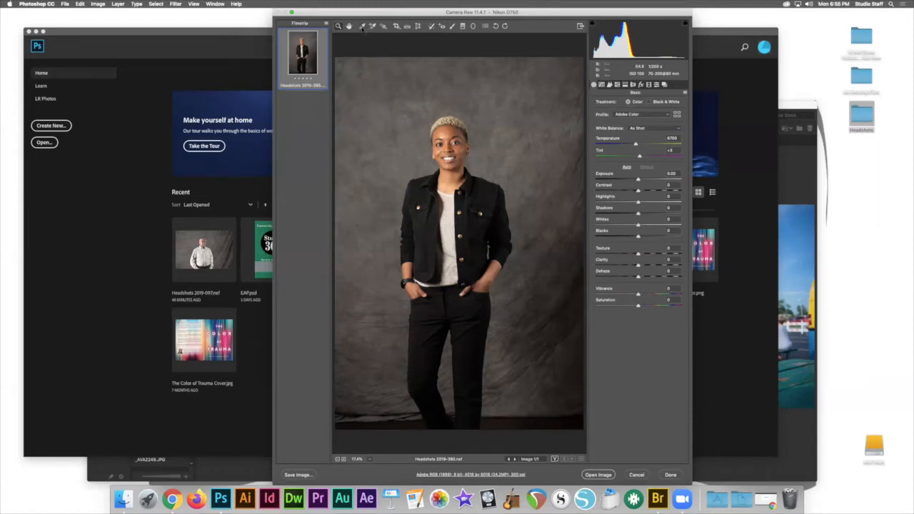
# Correct the white balance from the grey backdrop with a slightly warmer temperature, and set the saturation to -100
pyautogui.click(362, 27)
pyautogui.click(369, 109)
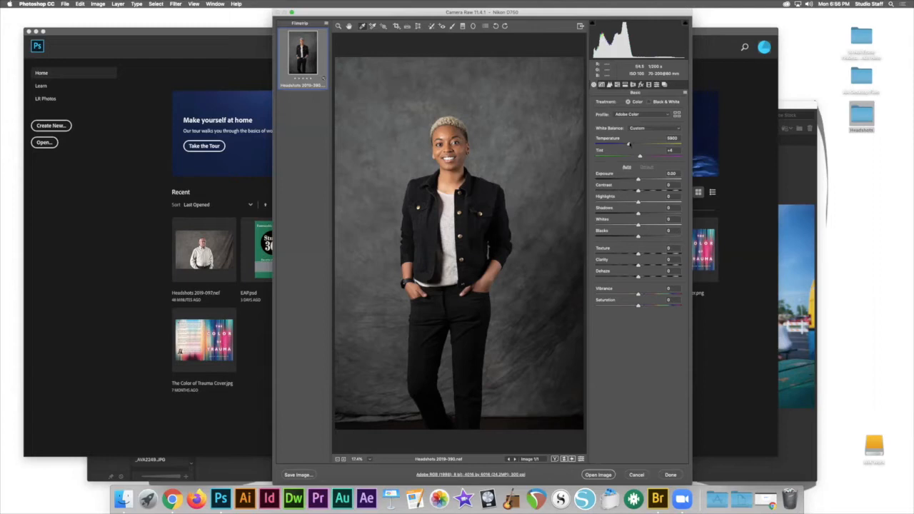
pyautogui.moveTo(628, 145); pyautogui.dragTo(631, 145)
pyautogui.moveTo(596, 305); pyautogui.dragTo(573, 304)
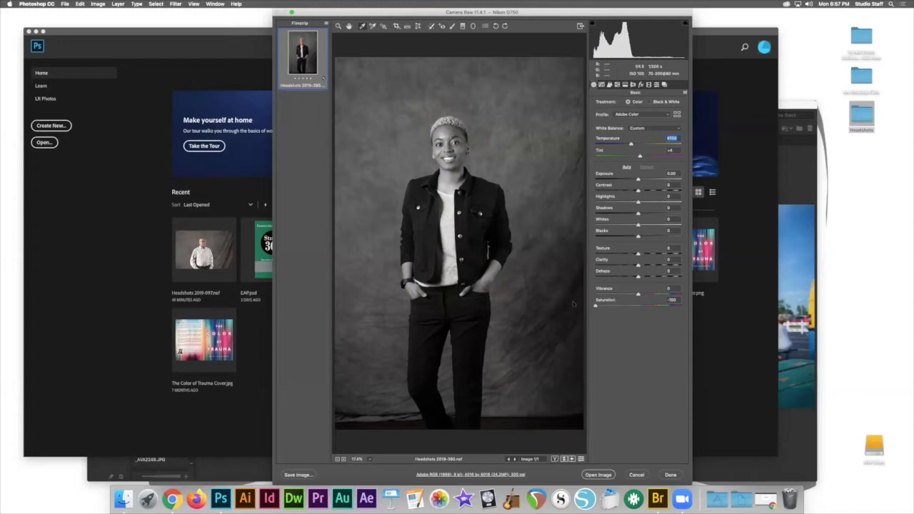
# Try the portrait's saturation at +100, and reset it to 0
pyautogui.moveTo(621, 307); pyautogui.dragTo(694, 316)
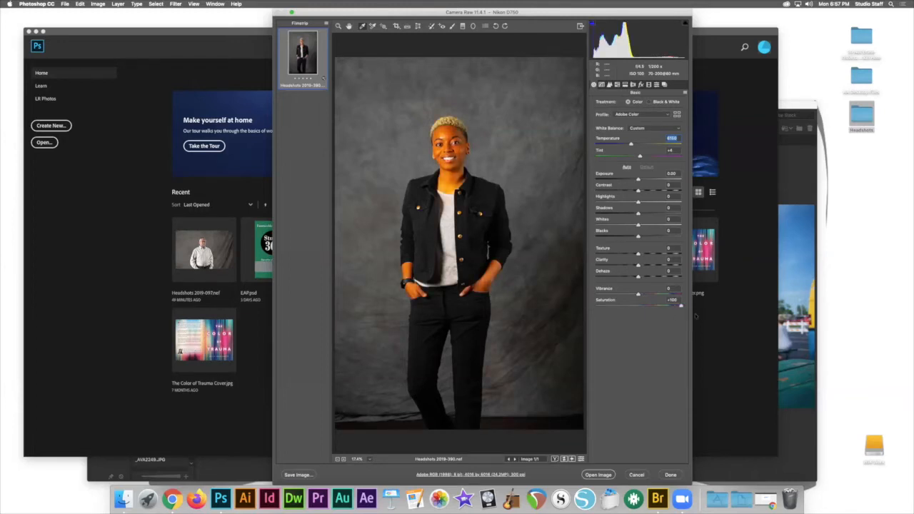
pyautogui.click(671, 299)
pyautogui.doubleClick(680, 306)
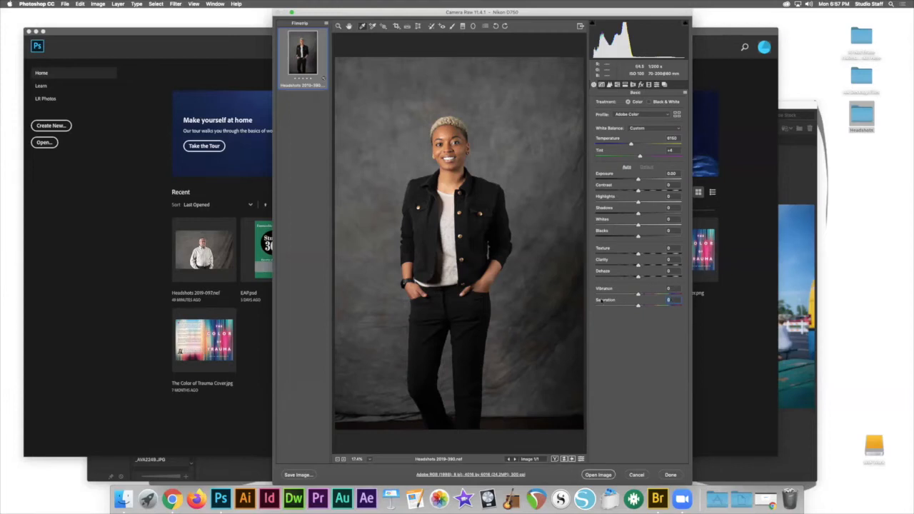
# Test the portrait's vibrance at +100, and settle it at +3
pyautogui.moveTo(638, 294); pyautogui.dragTo(657, 294)
pyautogui.moveTo(658, 294); pyautogui.dragTo(695, 300)
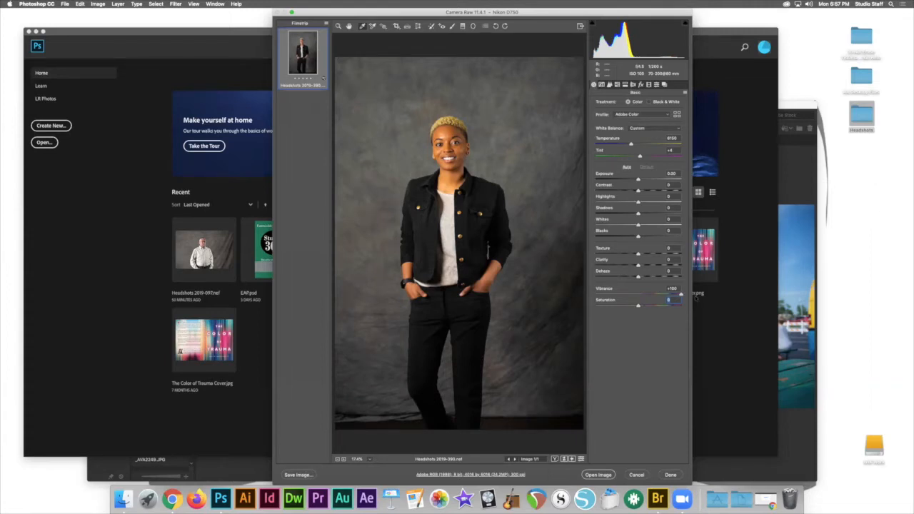
pyautogui.moveTo(681, 295); pyautogui.dragTo(641, 301)
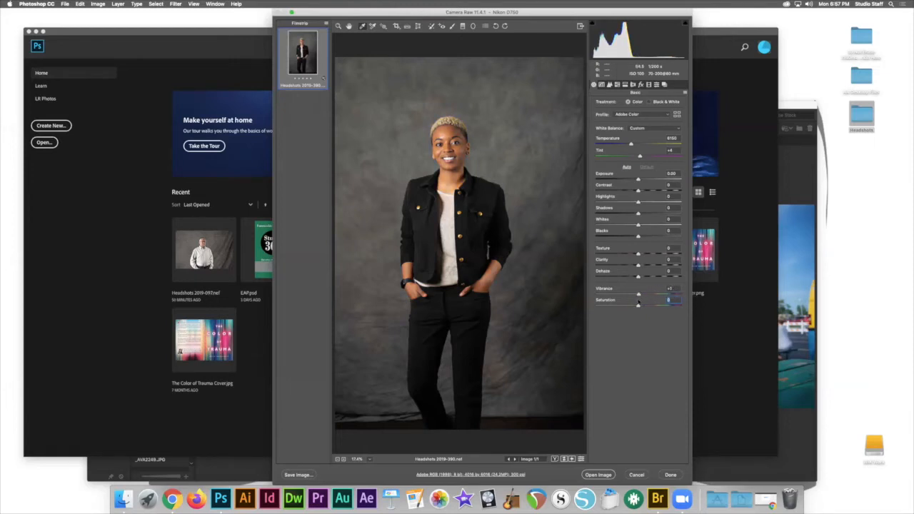
pyautogui.moveTo(639, 302); pyautogui.dragTo(639, 302)
# Widen the Camera Raw window, and raise the exposure to +0.15 while checking the face at 100%
pyautogui.click(369, 459)
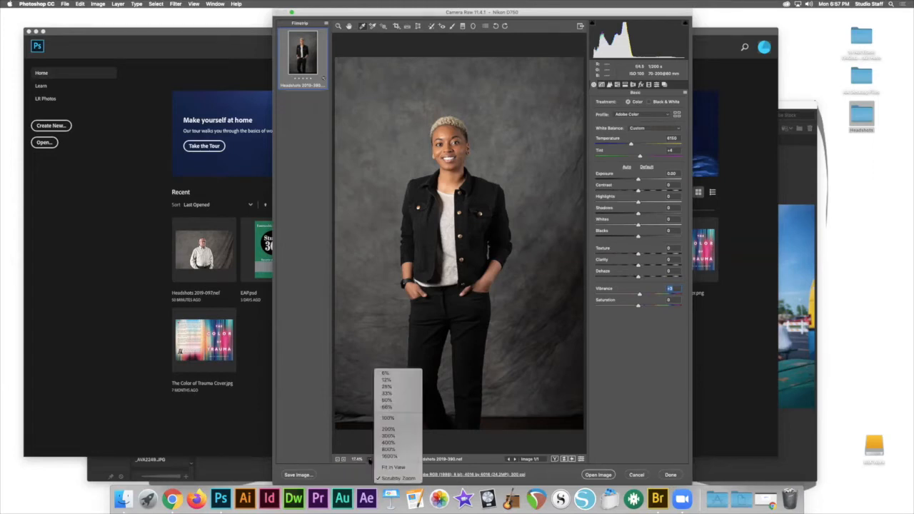
pyautogui.click(392, 418)
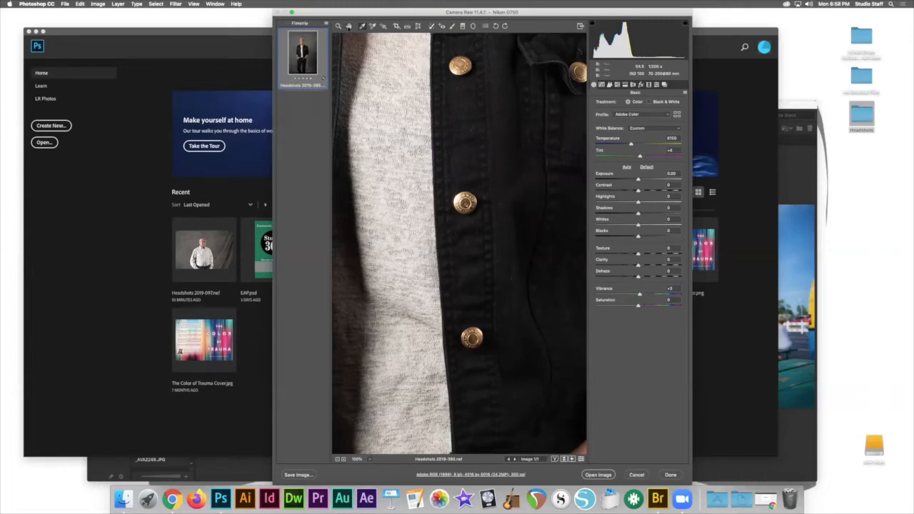
pyautogui.moveTo(433, 132); pyautogui.dragTo(453, 353)
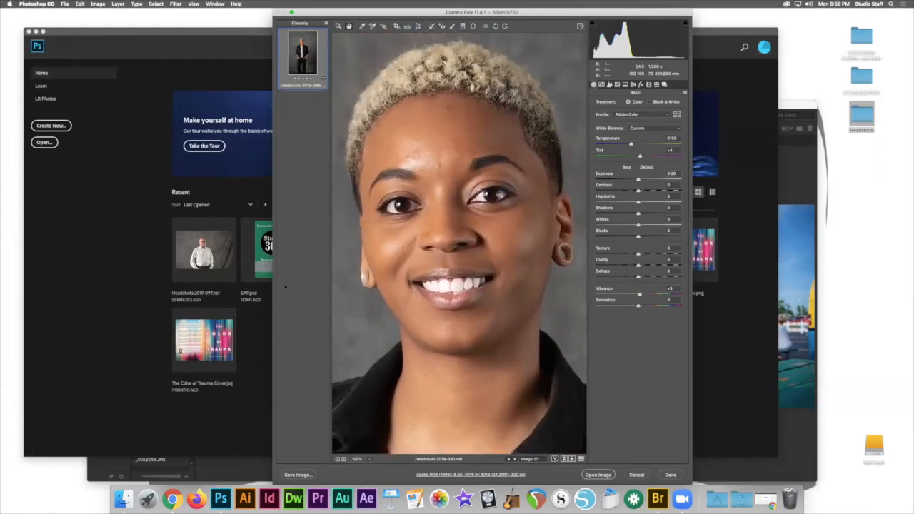
pyautogui.moveTo(273, 287); pyautogui.dragTo(149, 287)
pyautogui.moveTo(333, 236); pyautogui.dragTo(411, 239)
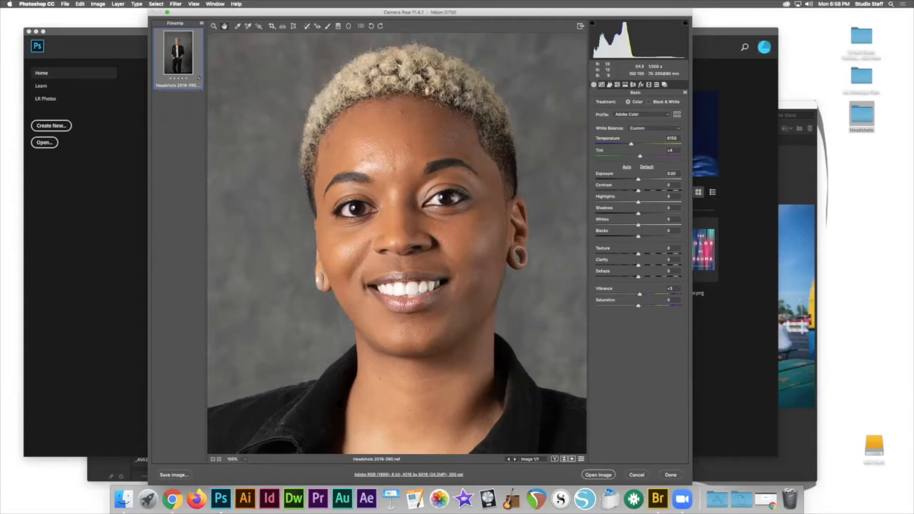
pyautogui.scroll(-5, 384, 379)
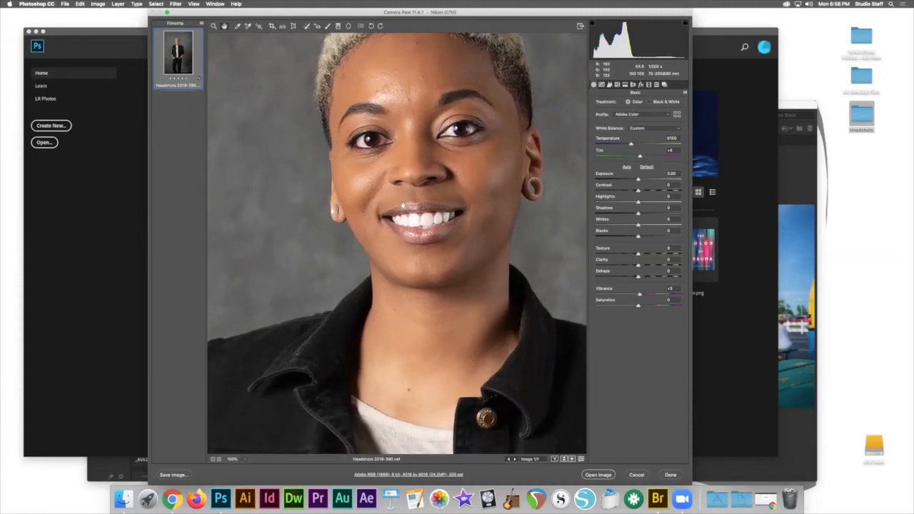
pyautogui.moveTo(414, 98); pyautogui.dragTo(411, 130)
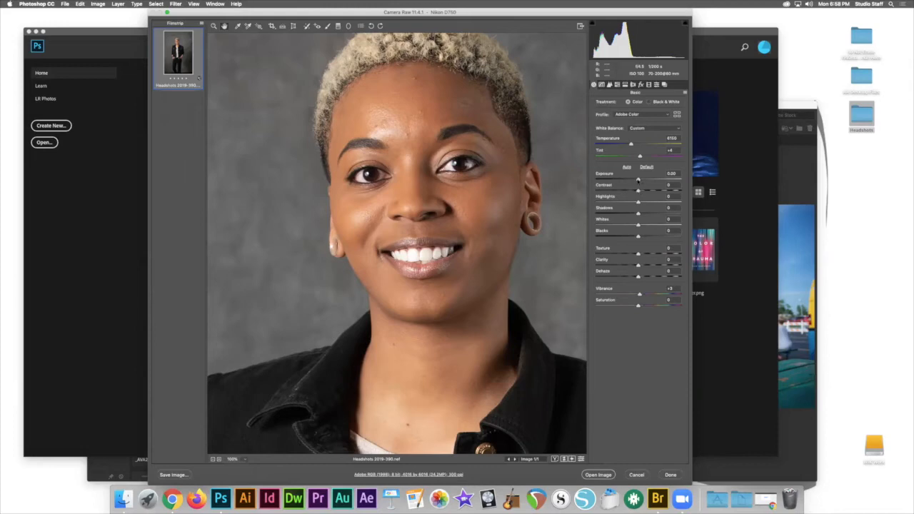
pyautogui.moveTo(638, 180)
pyautogui.mouseDown()
pyautogui.moveTo(651, 180)
pyautogui.moveTo(639, 186)
pyautogui.mouseUp()
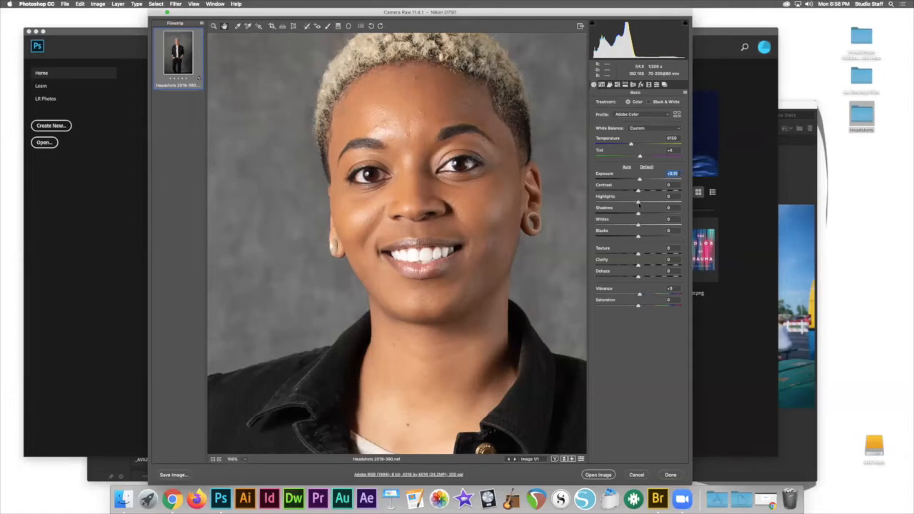
# Try lowering the highlights to about -40, and reset them to 0
pyautogui.moveTo(638, 203); pyautogui.dragTo(620, 204)
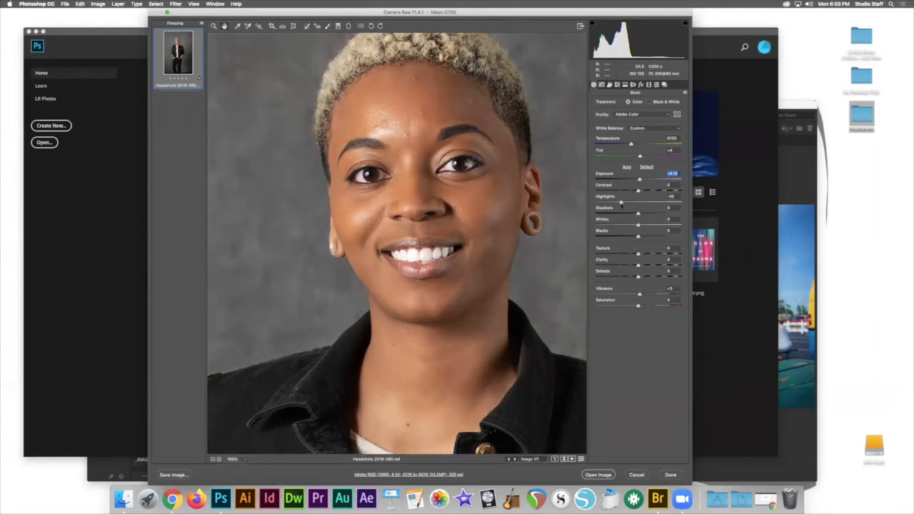
pyautogui.doubleClick(621, 203)
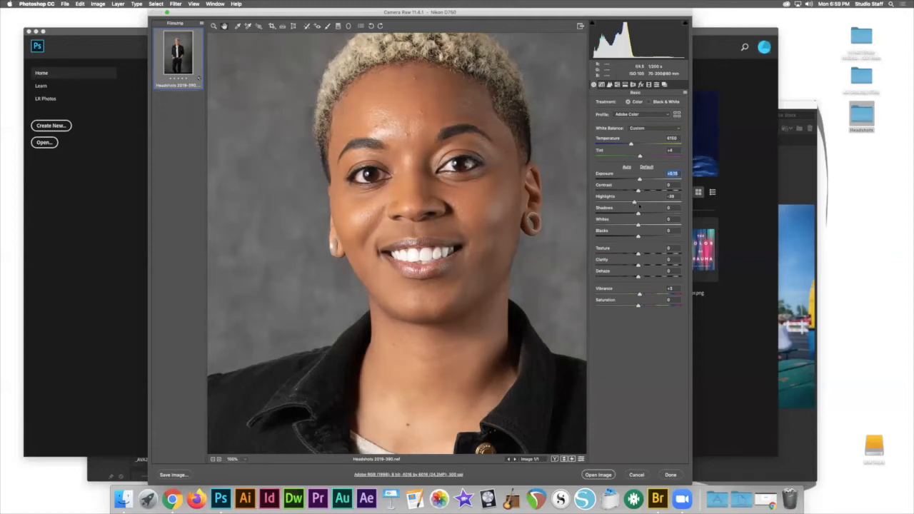
pyautogui.click(637, 214)
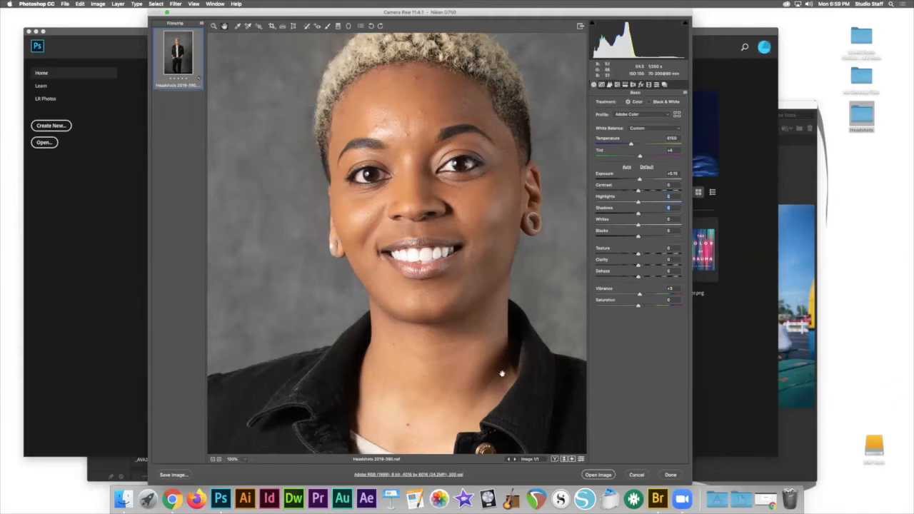
# Compare the shadows at +100 and -100 on the portrait, and set them to -4
pyautogui.moveTo(637, 213); pyautogui.dragTo(675, 221)
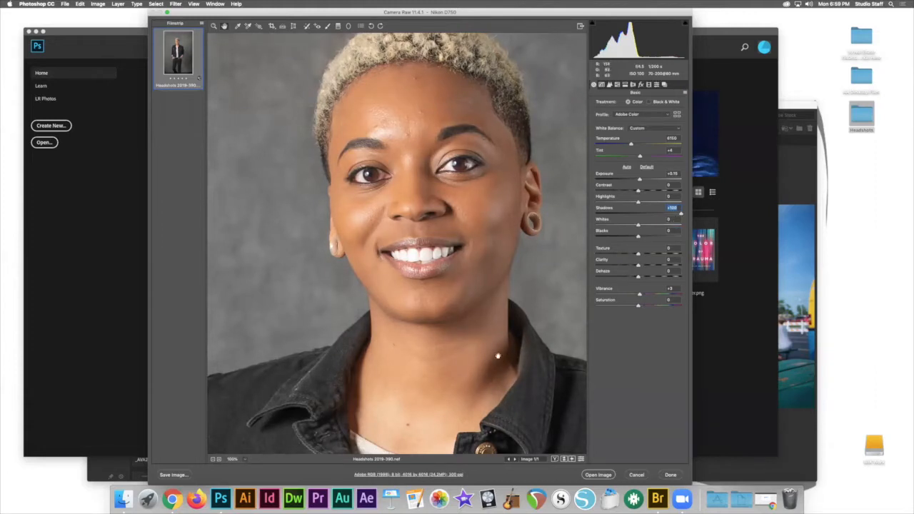
pyautogui.write('-100')
pyautogui.press('Return')
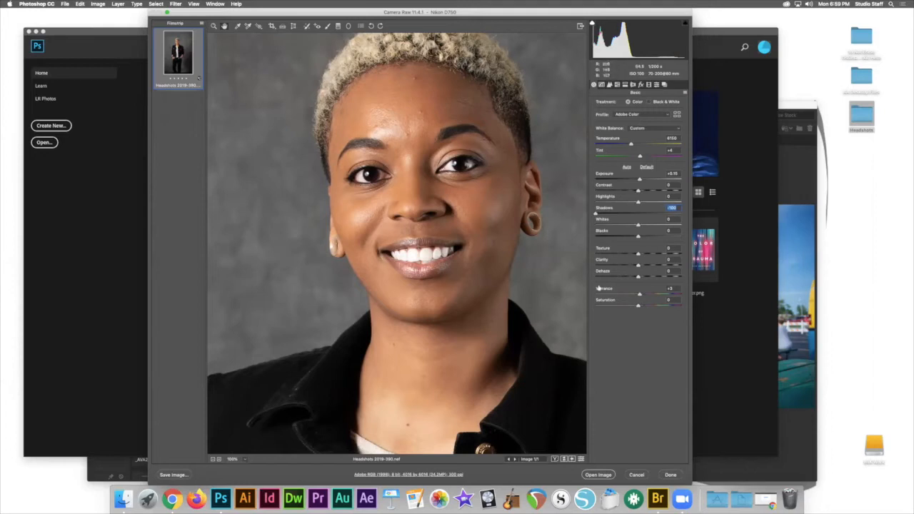
pyautogui.doubleClick(595, 213)
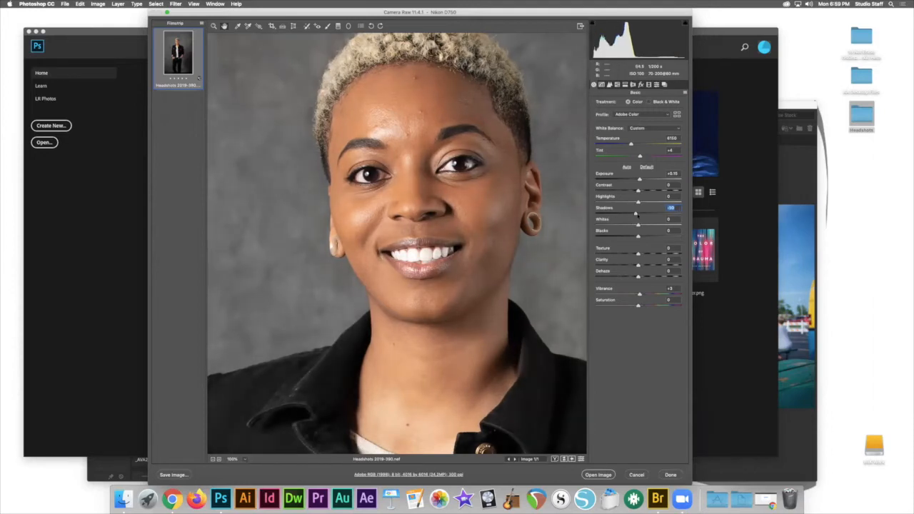
pyautogui.moveTo(638, 214); pyautogui.dragTo(637, 215)
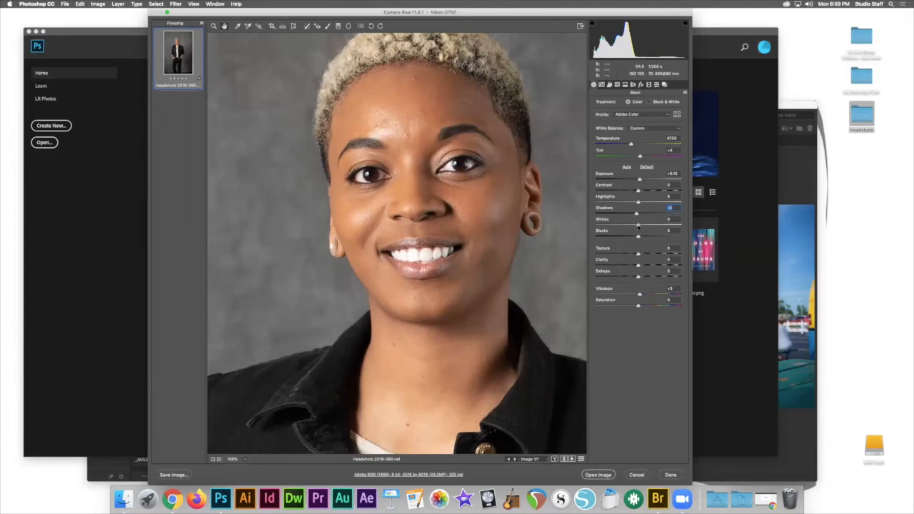
# Try raising the whites to about +85, and reset them to 0
pyautogui.moveTo(639, 226); pyautogui.dragTo(676, 227)
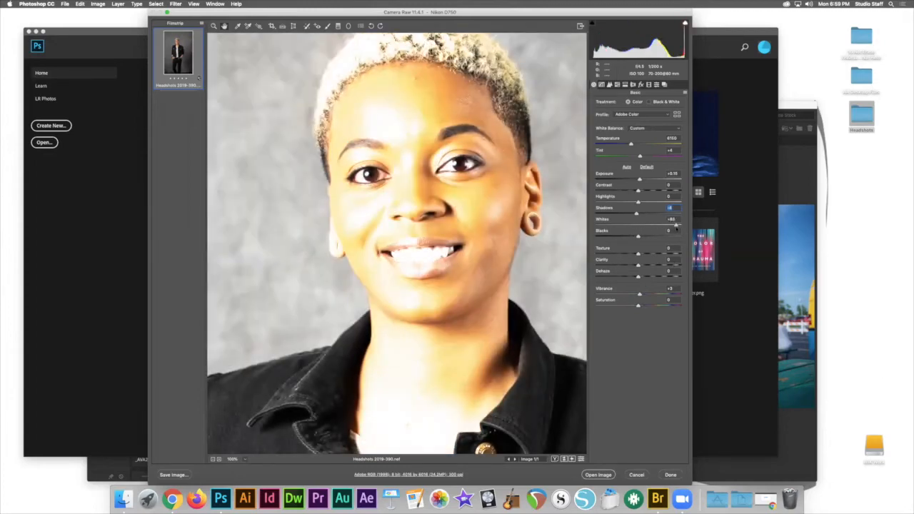
pyautogui.moveTo(676, 225); pyautogui.dragTo(637, 225)
pyautogui.doubleClick(637, 225)
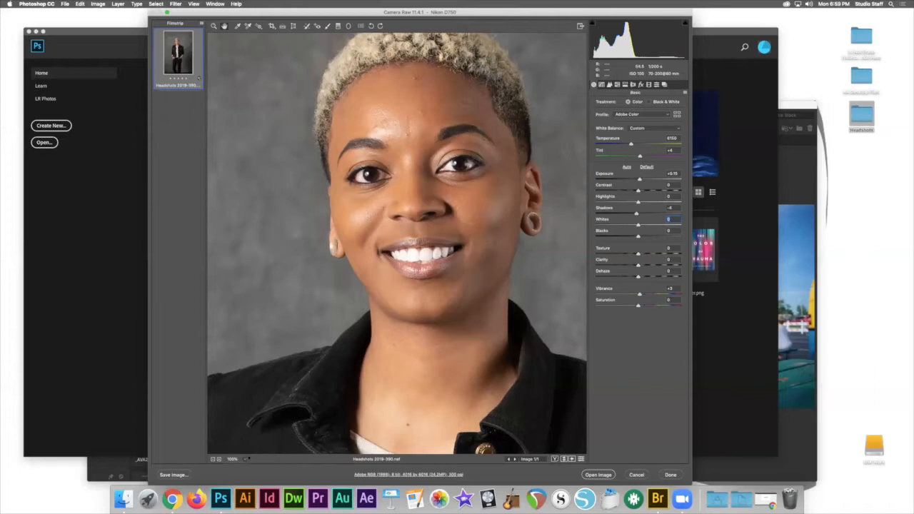
# Darken the portrait's blacks to -8, judging the jacket and torso at 33% magnification
pyautogui.click(249, 458)
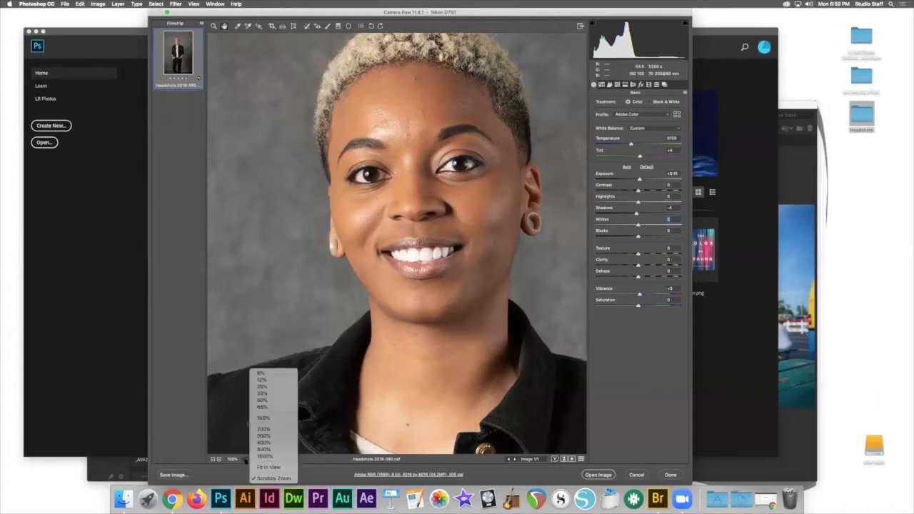
pyautogui.click(275, 419)
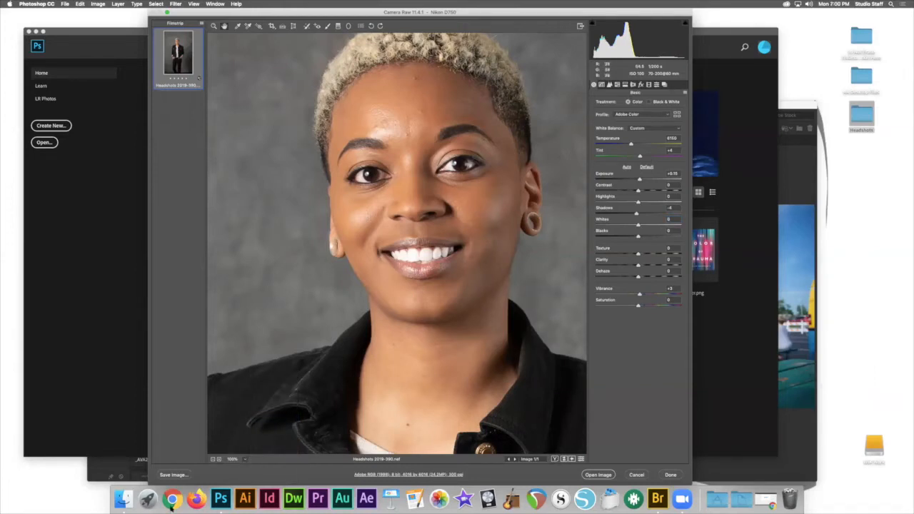
pyautogui.click(247, 459)
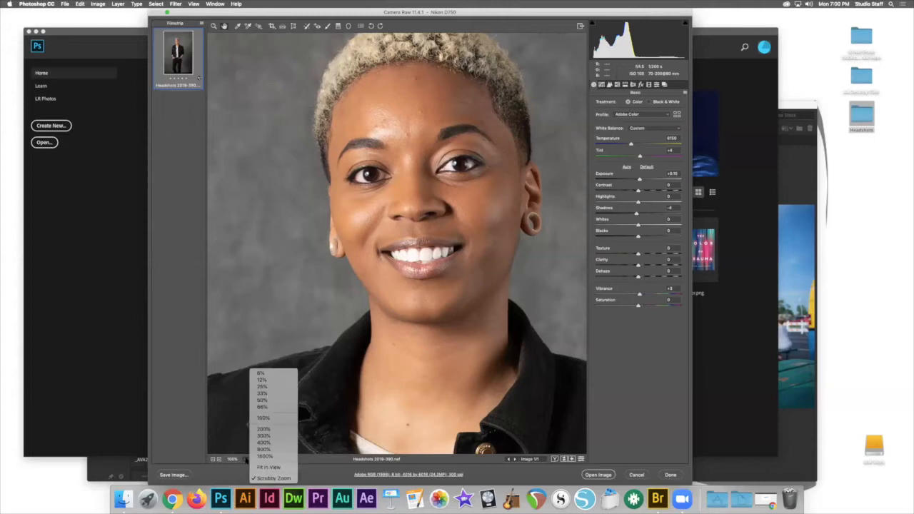
pyautogui.click(269, 393)
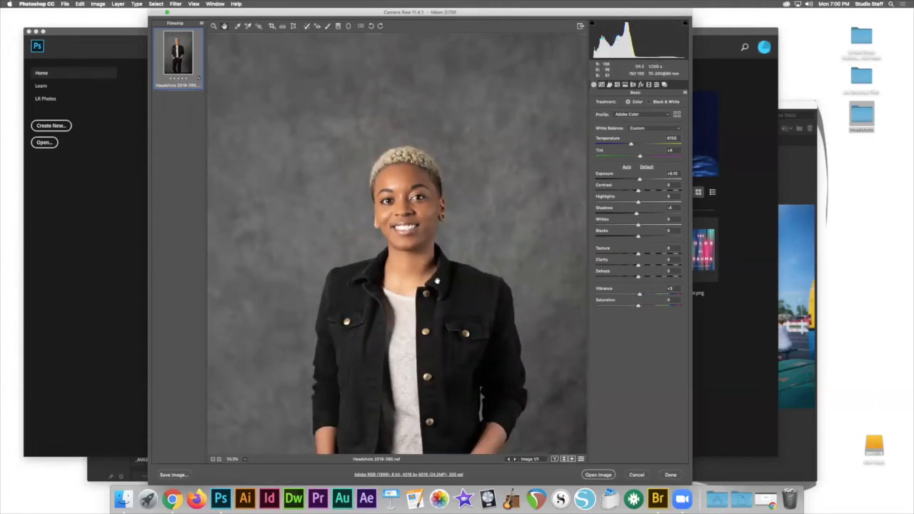
pyautogui.moveTo(489, 299); pyautogui.dragTo(475, 220)
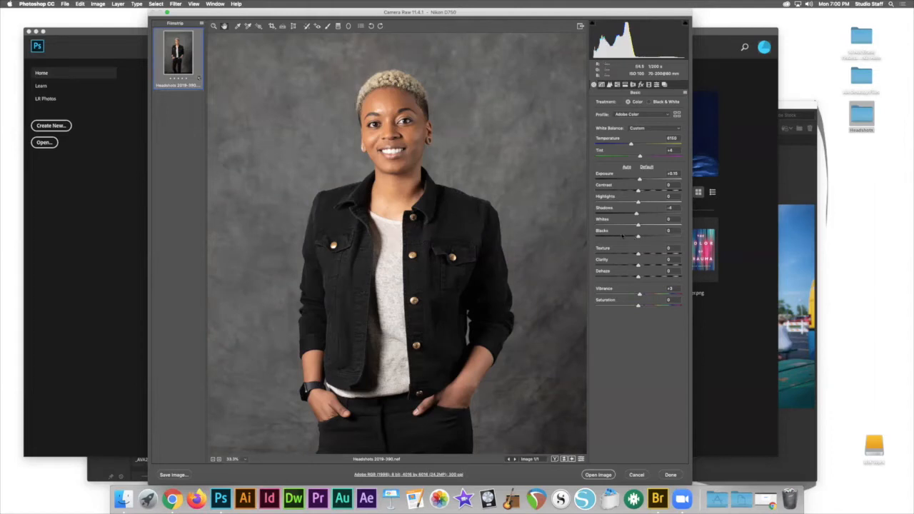
pyautogui.moveTo(637, 237); pyautogui.dragTo(626, 237)
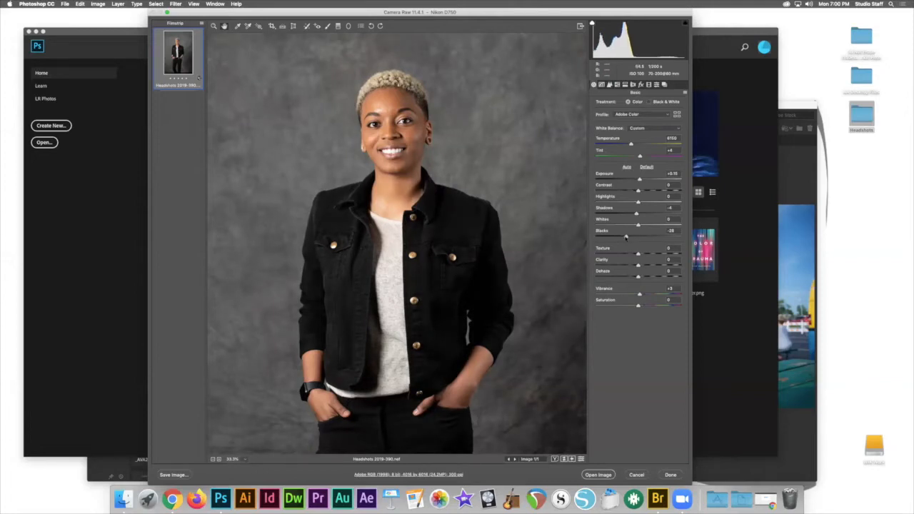
pyautogui.moveTo(626, 237)
pyautogui.mouseDown()
pyautogui.moveTo(673, 238)
pyautogui.moveTo(633, 240)
pyautogui.mouseUp()
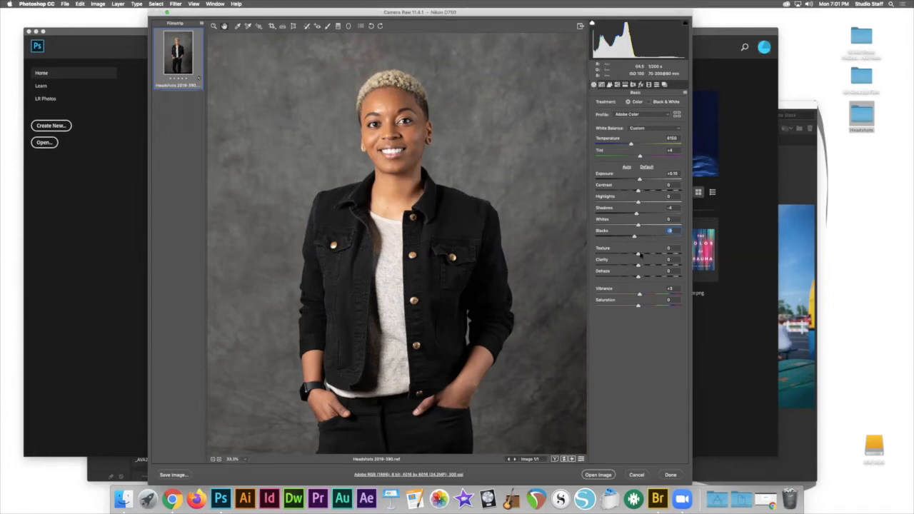
# Compare texture at +100 with 0 on the face at 100% magnification, and reset texture to 0
pyautogui.moveTo(638, 254); pyautogui.dragTo(689, 255)
pyautogui.click(244, 460)
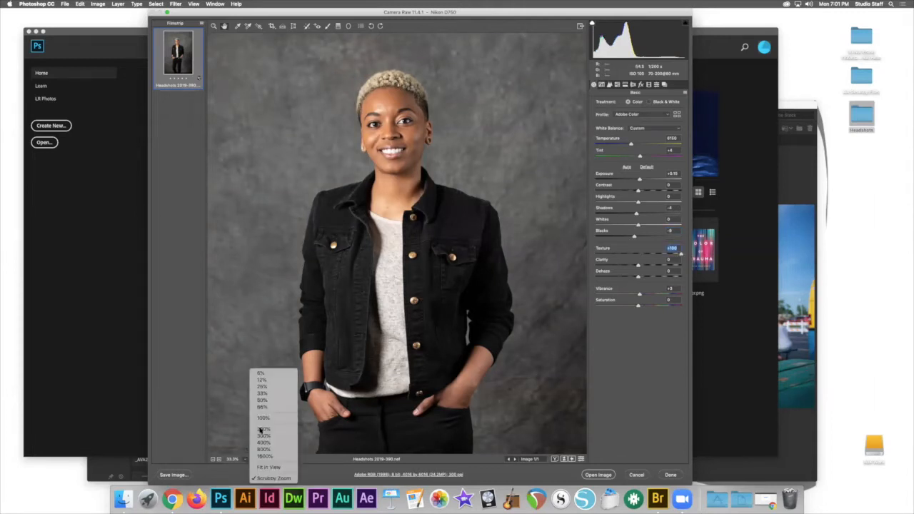
pyautogui.click(268, 419)
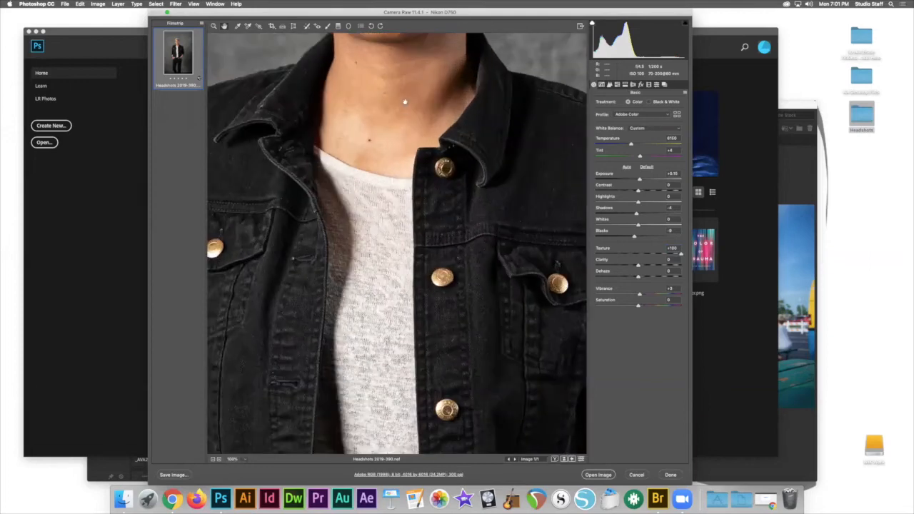
pyautogui.moveTo(408, 145); pyautogui.dragTo(402, 412)
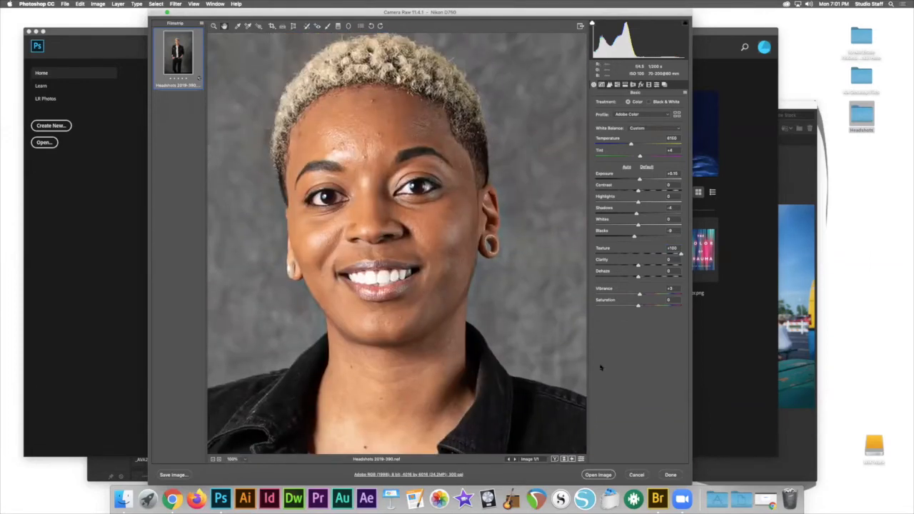
pyautogui.doubleClick(680, 254)
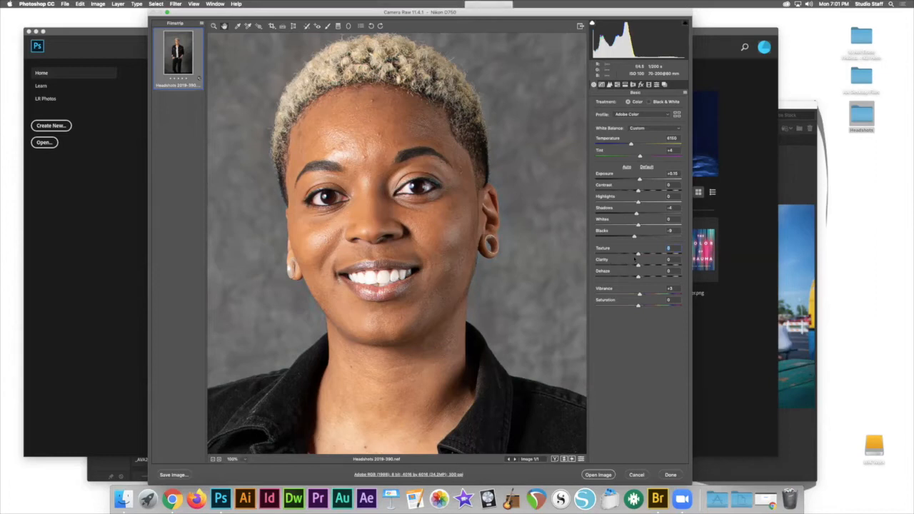
pyautogui.moveTo(638, 254); pyautogui.dragTo(681, 254)
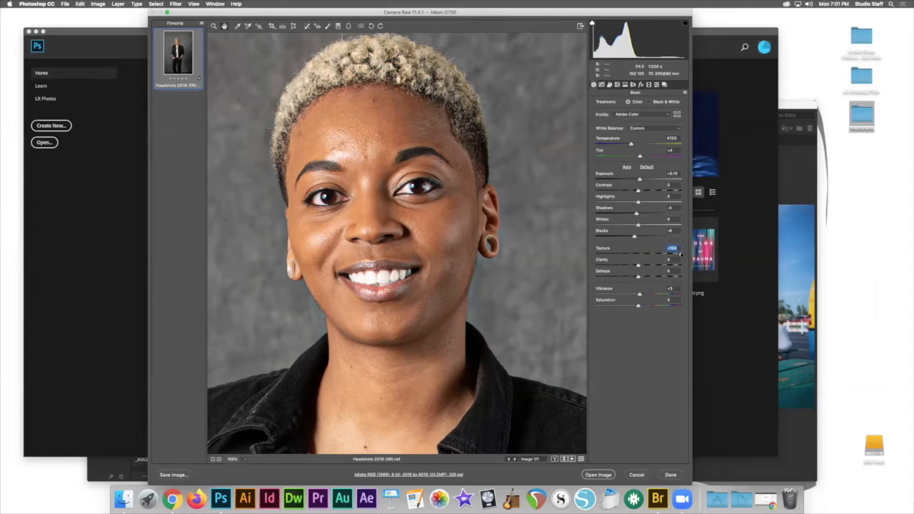
pyautogui.moveTo(680, 254); pyautogui.dragTo(631, 255)
pyautogui.doubleClick(631, 255)
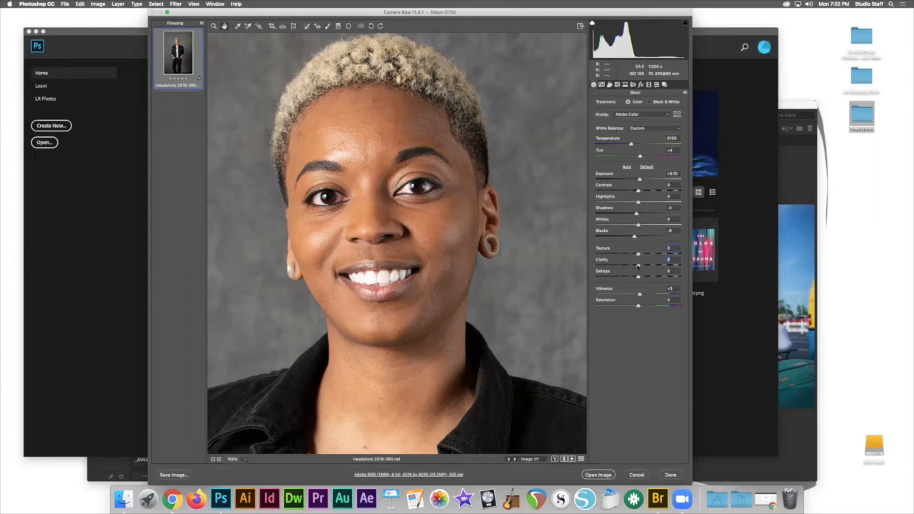
# Try clarity at +100 on the portrait, and lower it to -100 for comparison
pyautogui.moveTo(638, 264); pyautogui.dragTo(681, 265)
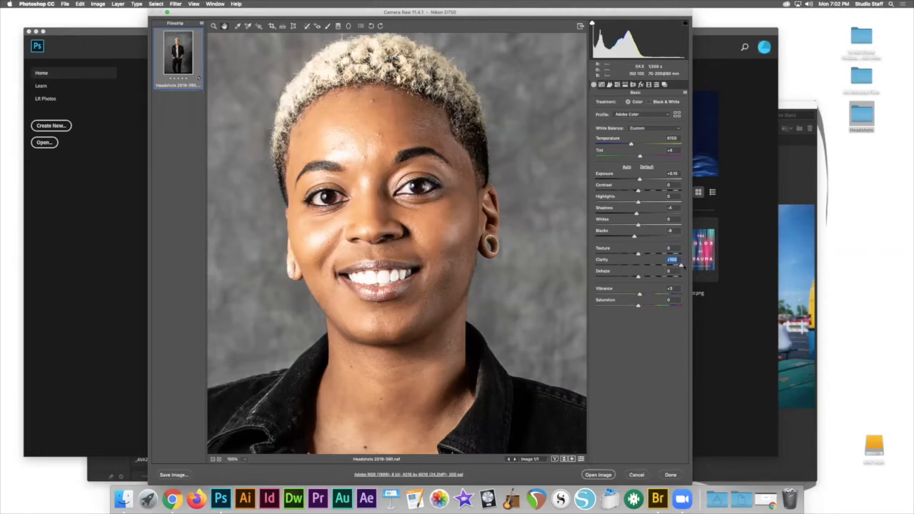
pyautogui.moveTo(681, 265)
pyautogui.mouseDown()
pyautogui.moveTo(648, 266)
pyautogui.moveTo(679, 267)
pyautogui.mouseUp()
pyautogui.moveTo(679, 265); pyautogui.dragTo(585, 266)
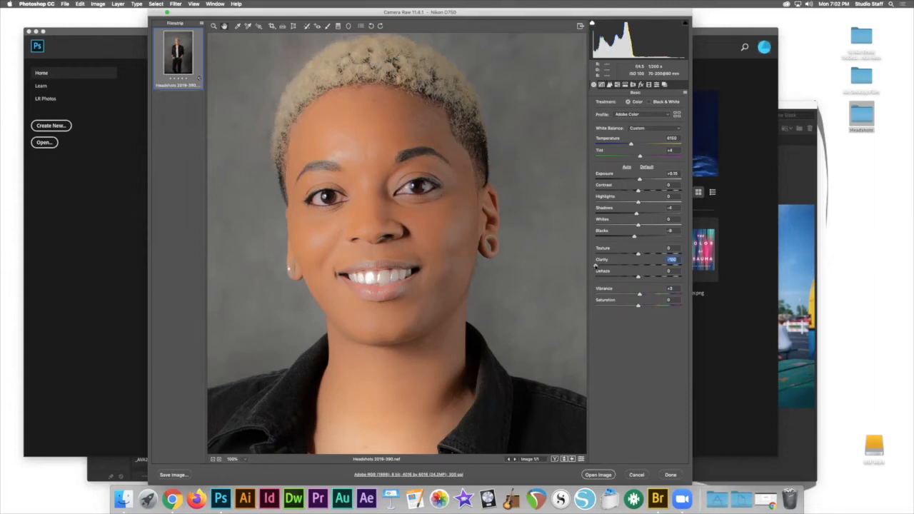
# Reset the portrait's clarity to 0 and open the adjusted image in Photoshop
pyautogui.write('0')
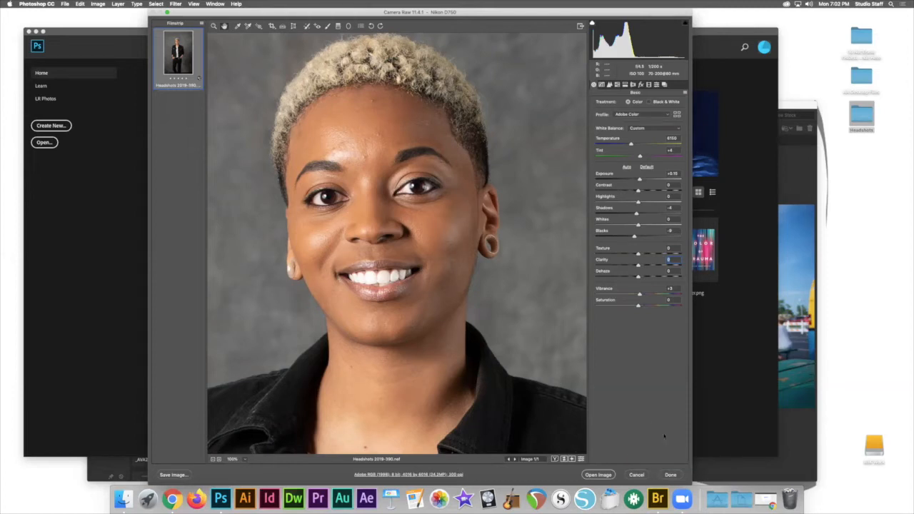
pyautogui.click(598, 475)
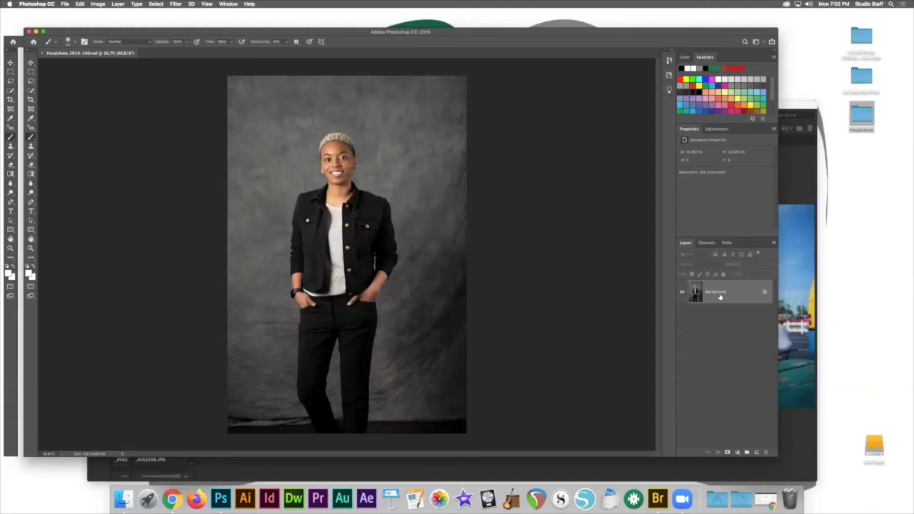
# Duplicate the Background layer as a new layer named copy in the same document
pyautogui.rightClick(719, 296)
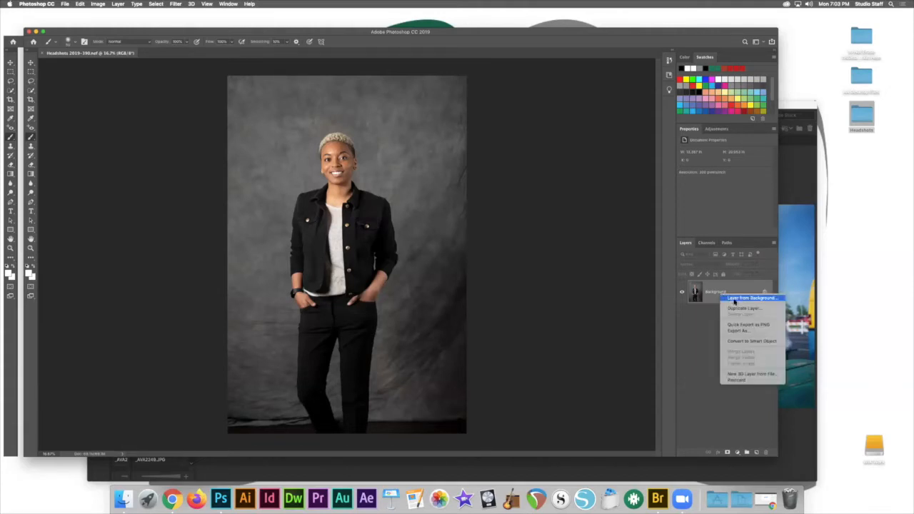
pyautogui.click(735, 309)
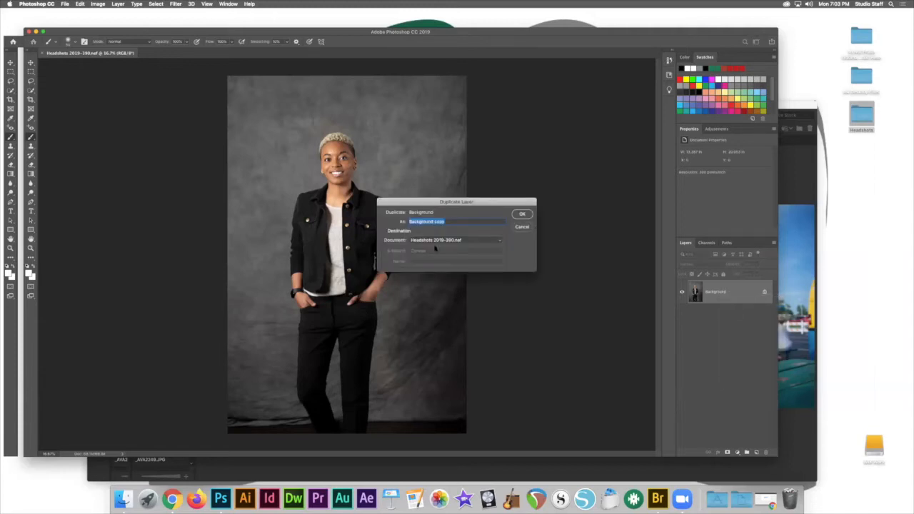
pyautogui.write('copy')
pyautogui.press('Return')
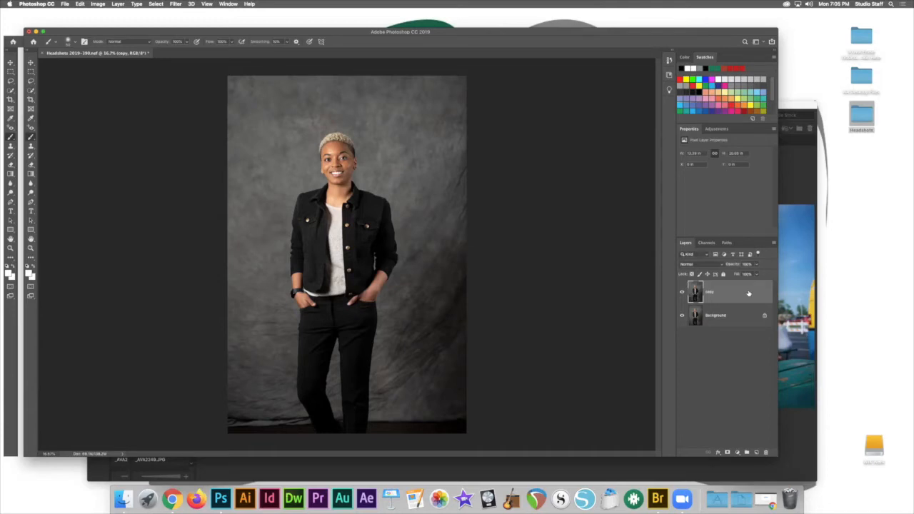
# Duplicate the copy layer, naming the upper duplicate texture and the lower layer color
pyautogui.press('super+j')
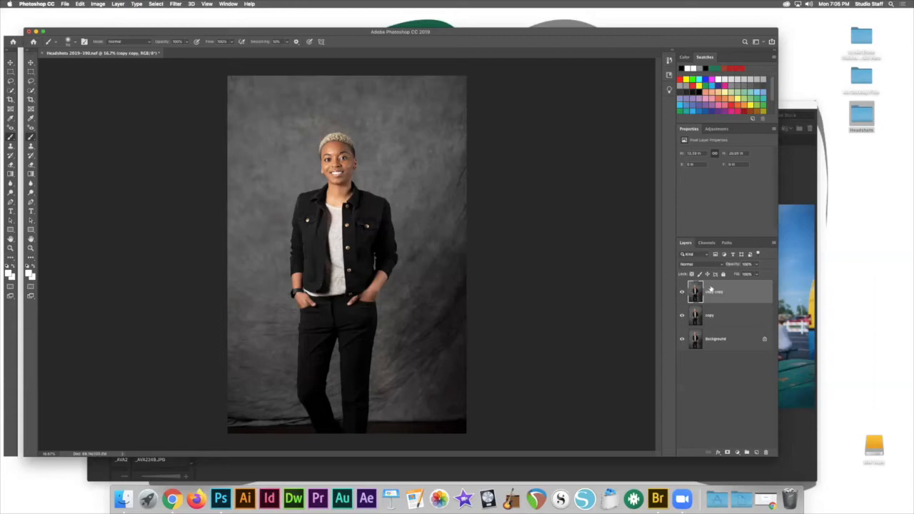
pyautogui.doubleClick(717, 291)
pyautogui.write('h')
pyautogui.write('exture')
pyautogui.doubleClick(710, 315)
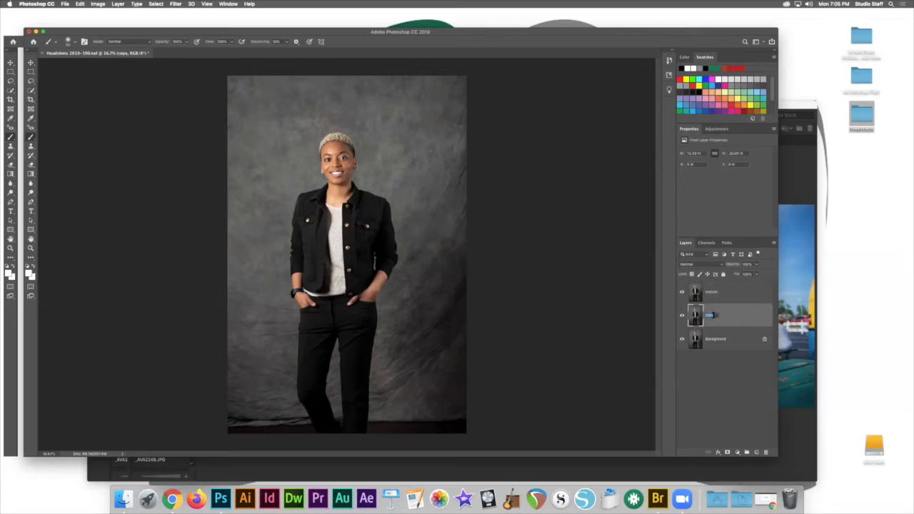
pyautogui.write('color')
pyautogui.press('Return')
# Apply a Gaussian Blur with a 1.2-pixel radius to the color layer, judging the skin in the preview
pyautogui.click(176, 4)
pyautogui.moveTo(242, 91)
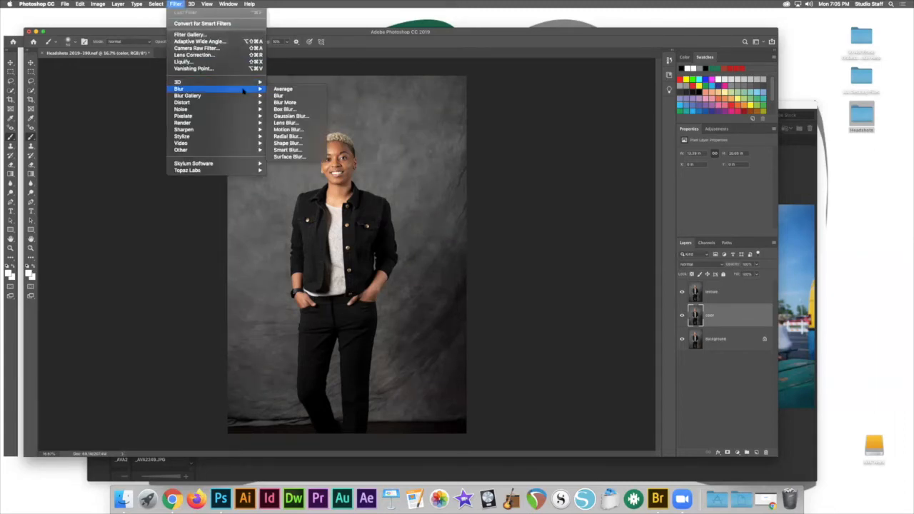
pyautogui.click(299, 120)
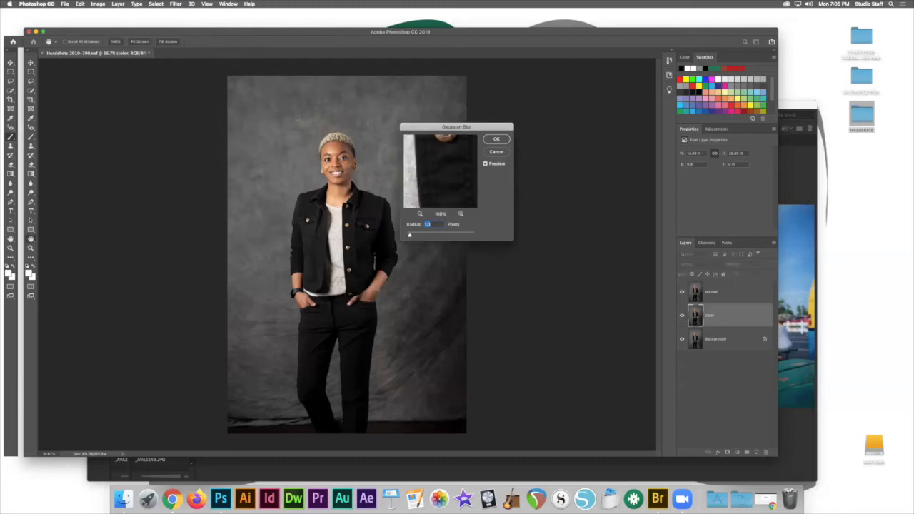
pyautogui.moveTo(436, 155); pyautogui.dragTo(438, 204)
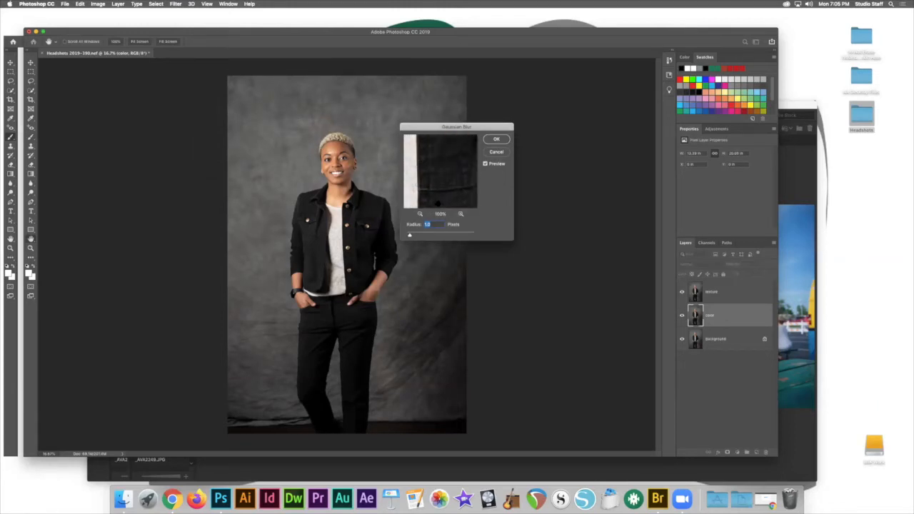
pyautogui.moveTo(436, 154); pyautogui.dragTo(439, 189)
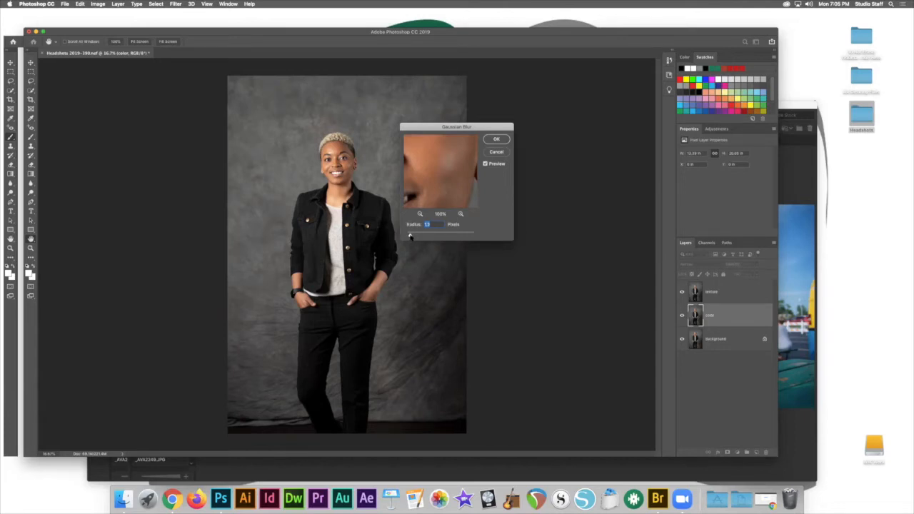
pyautogui.moveTo(410, 237); pyautogui.dragTo(412, 237)
pyautogui.moveTo(436, 164); pyautogui.dragTo(419, 157)
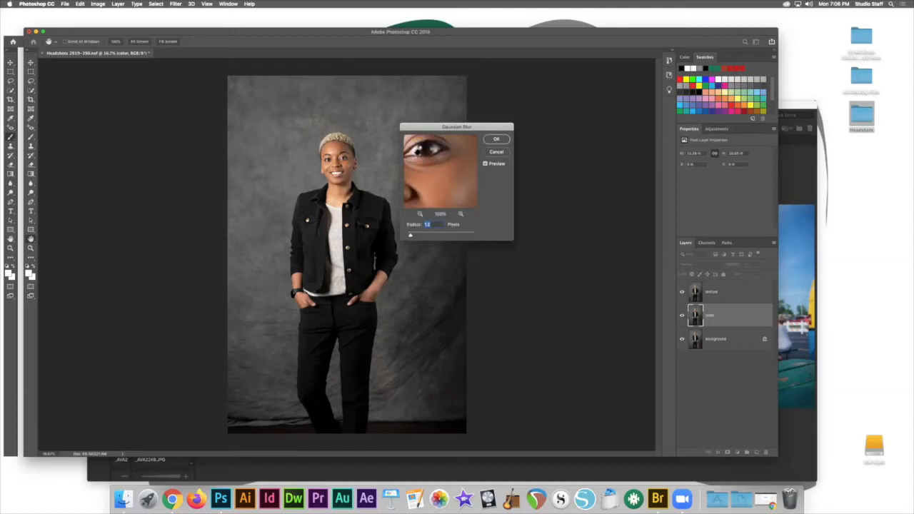
pyautogui.moveTo(459, 188); pyautogui.dragTo(434, 173)
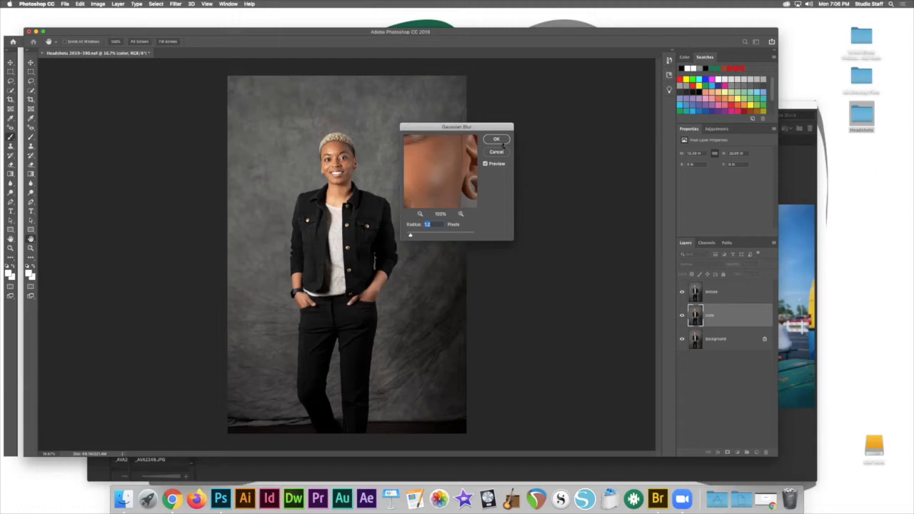
pyautogui.click(498, 140)
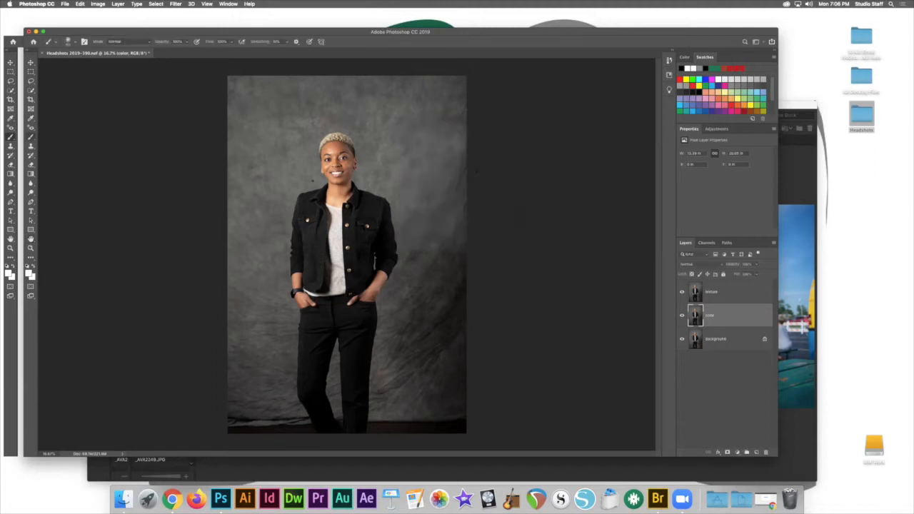
# Hide the texture layer to examine the blurred face at 100% magnification, and show the layer again
pyautogui.click(740, 291)
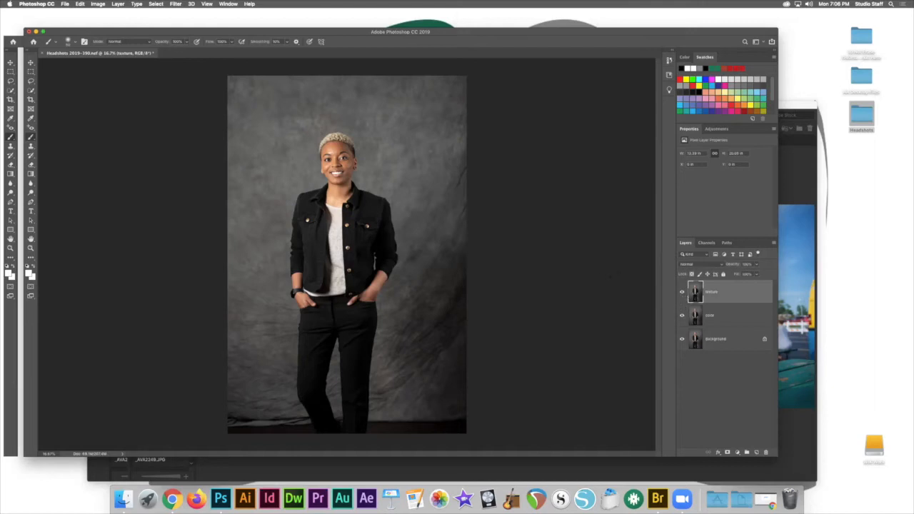
pyautogui.click(682, 292)
pyautogui.click(207, 4)
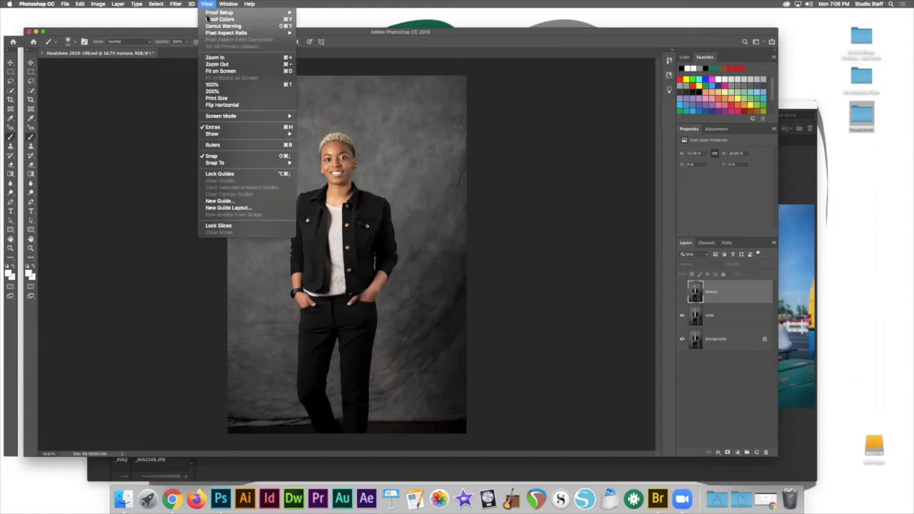
pyautogui.click(218, 87)
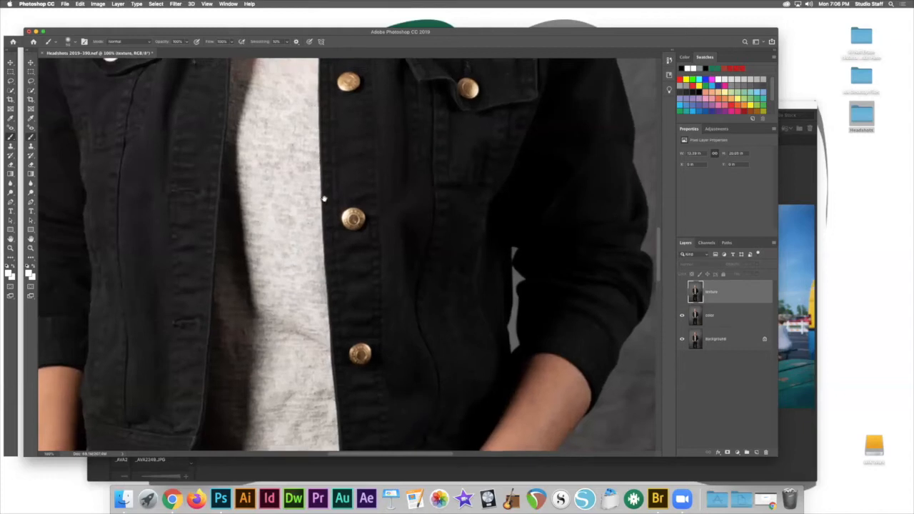
pyautogui.scroll(10, 306, 139)
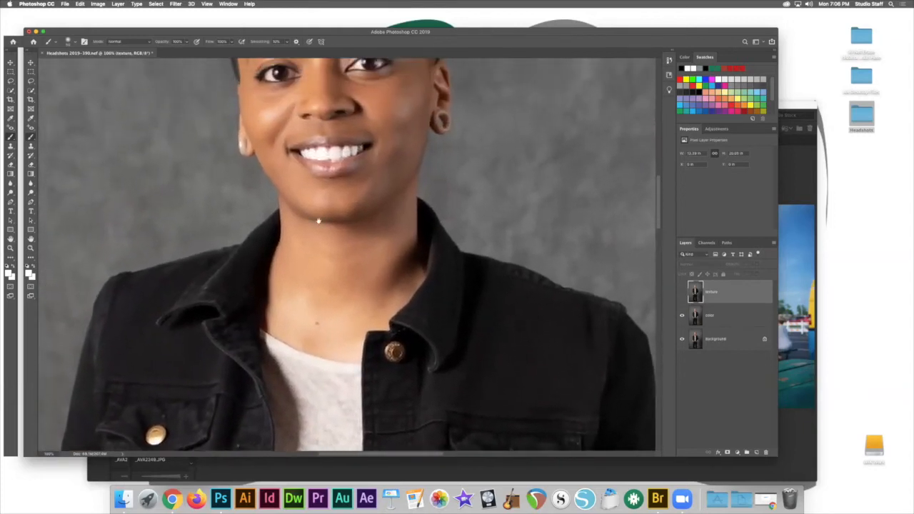
pyautogui.scroll(8, 307, 179)
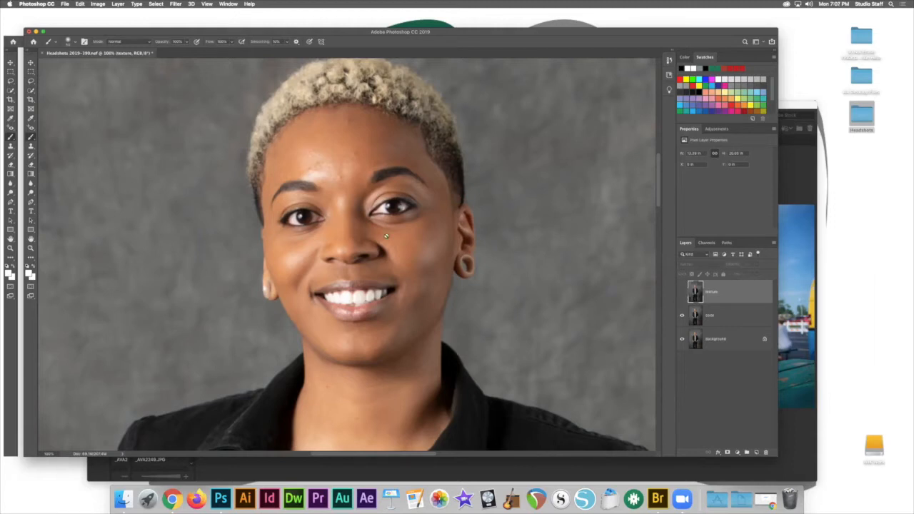
pyautogui.click(443, 261)
pyautogui.click(681, 292)
# Start Apply Image on the texture layer with the color layer as its source
pyautogui.click(96, 4)
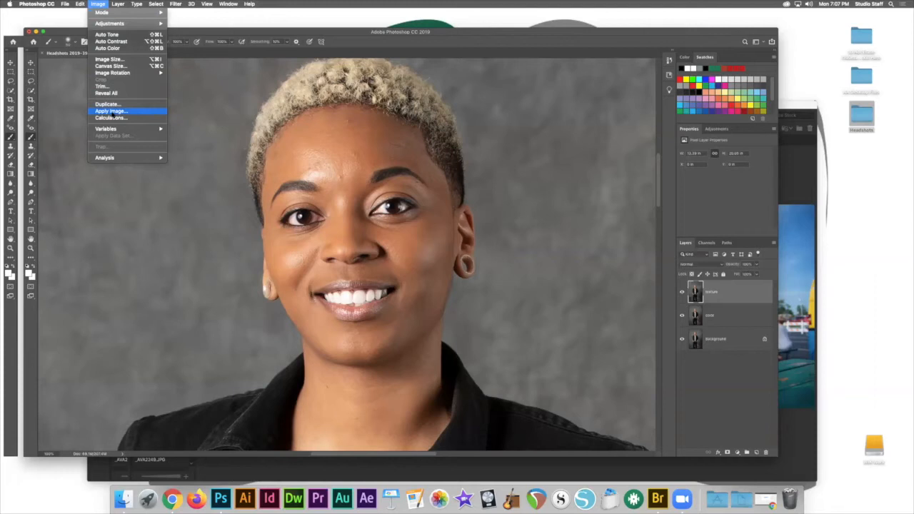
pyautogui.click(110, 112)
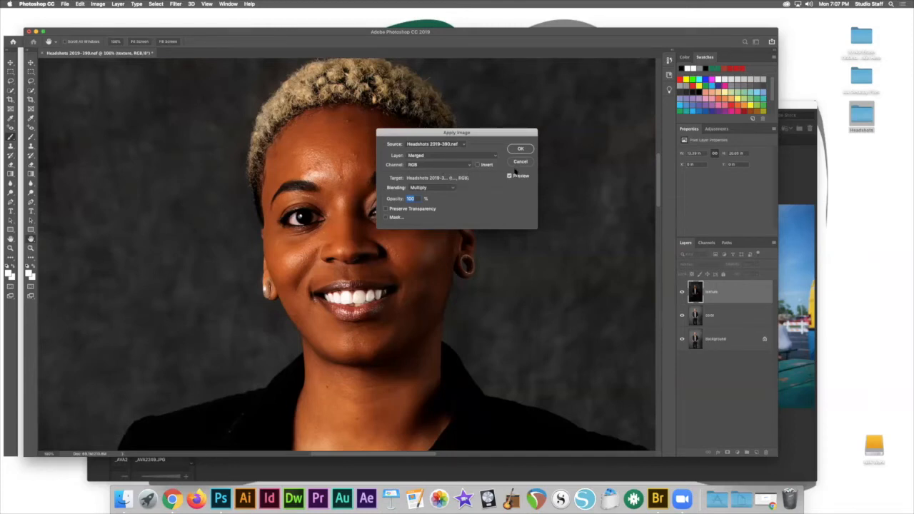
pyautogui.click(494, 157)
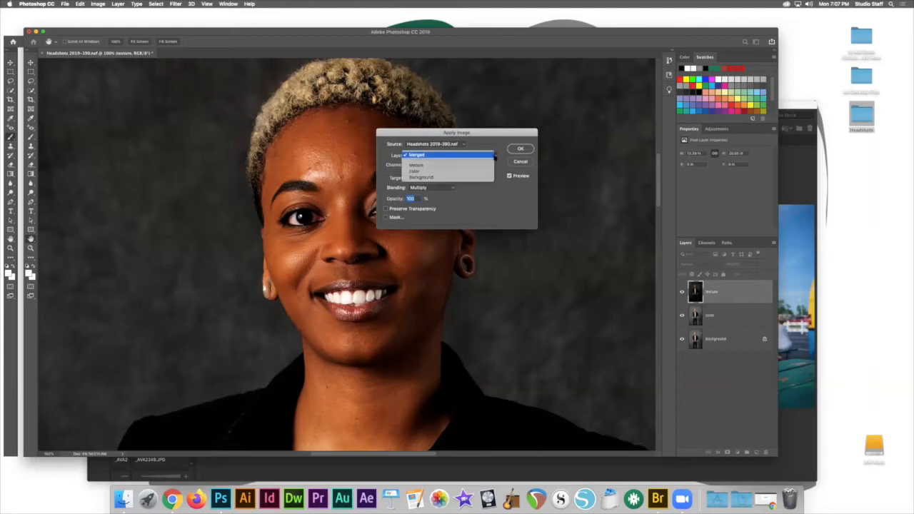
pyautogui.click(430, 157)
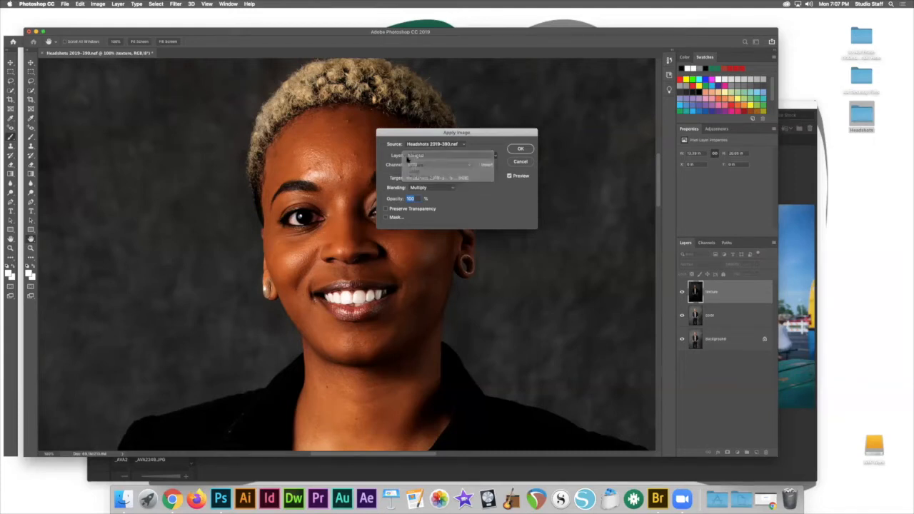
pyautogui.click(431, 156)
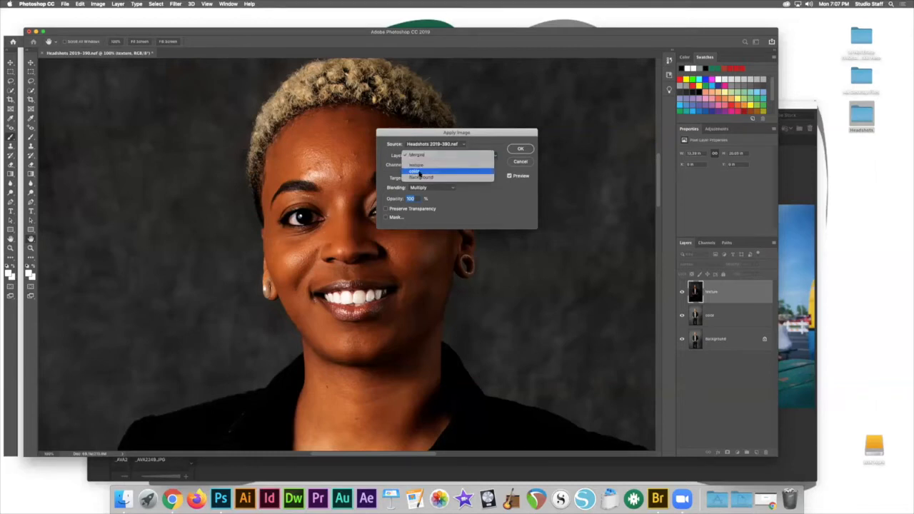
pyautogui.click(483, 179)
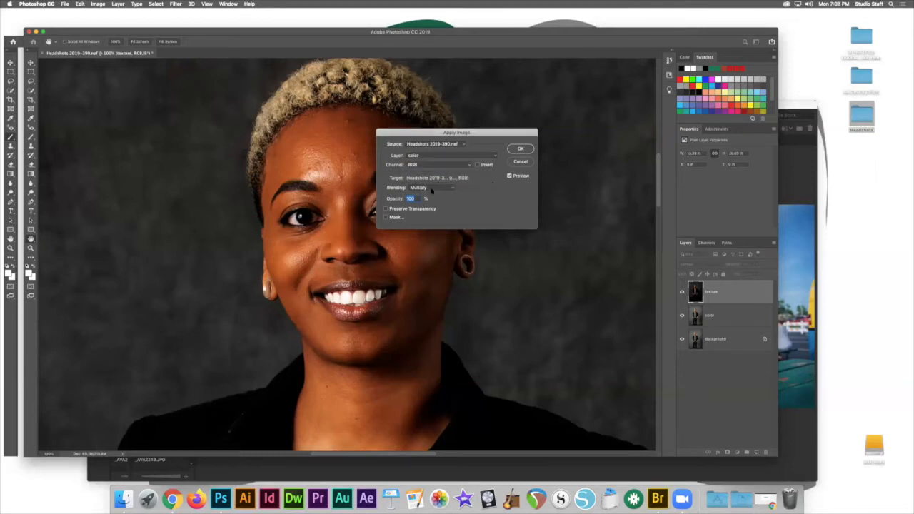
# Set the Apply Image blending to Subtract with scale 2 and offset 128, and apply it to the texture layer
pyautogui.click(438, 188)
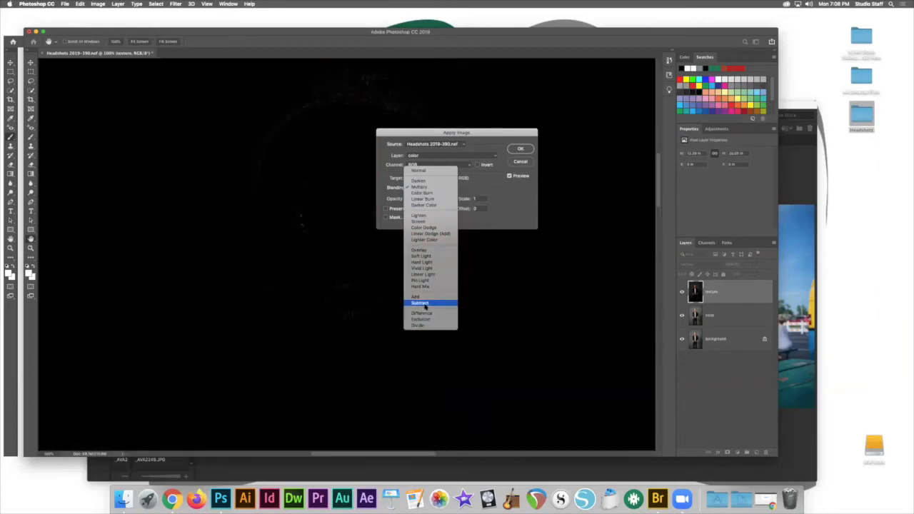
pyautogui.click(425, 304)
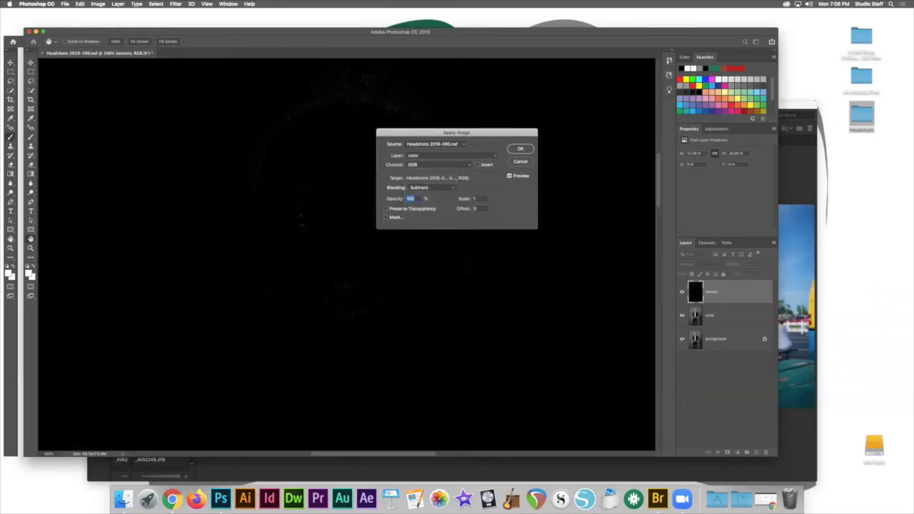
pyautogui.doubleClick(477, 199)
pyautogui.write('2')
pyautogui.doubleClick(473, 208)
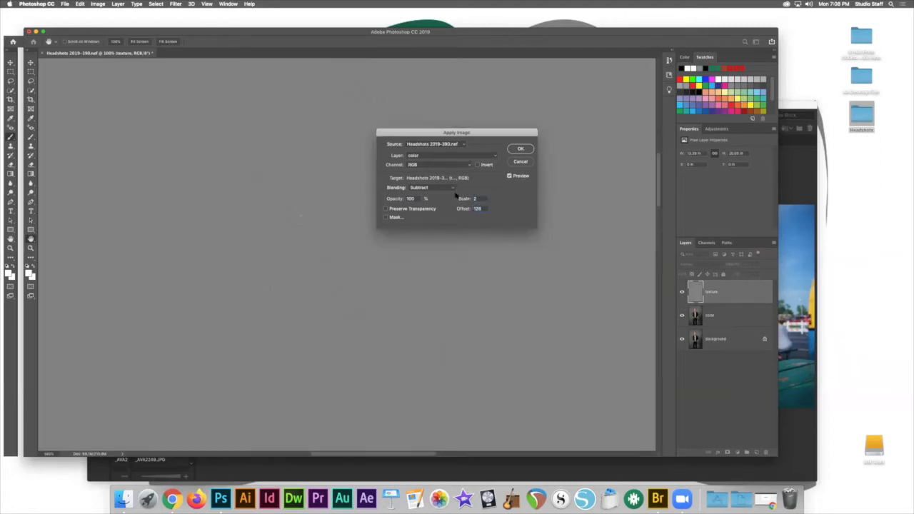
pyautogui.moveTo(454, 135); pyautogui.dragTo(592, 148)
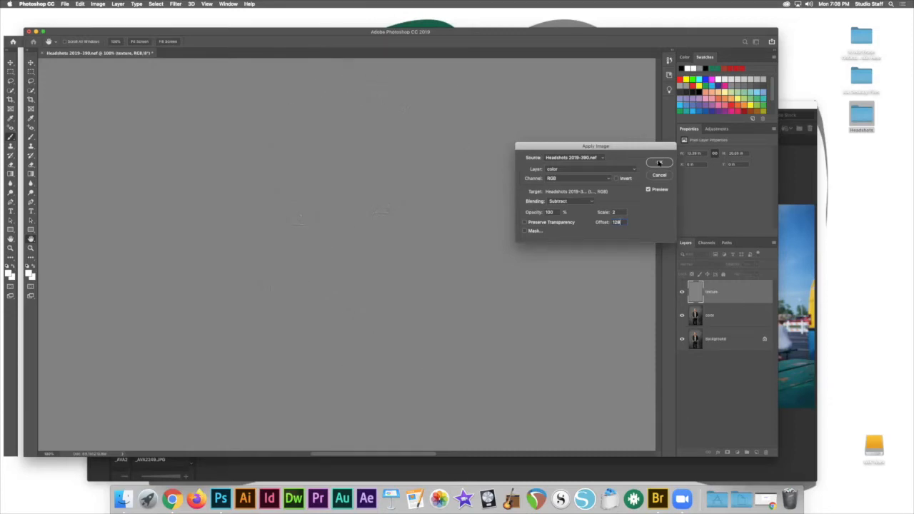
pyautogui.click(658, 163)
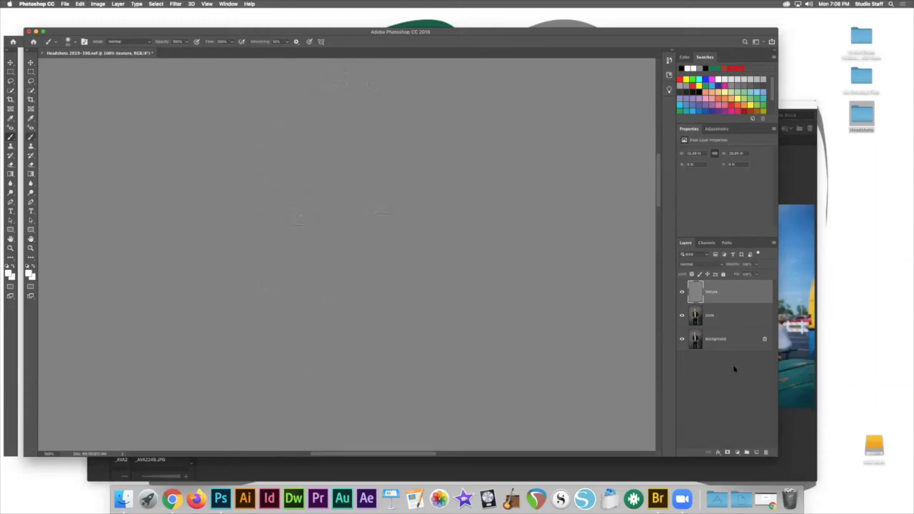
# Set the texture layer's blend mode to Hard Light and toggle its visibility to compare the face
pyautogui.click(710, 265)
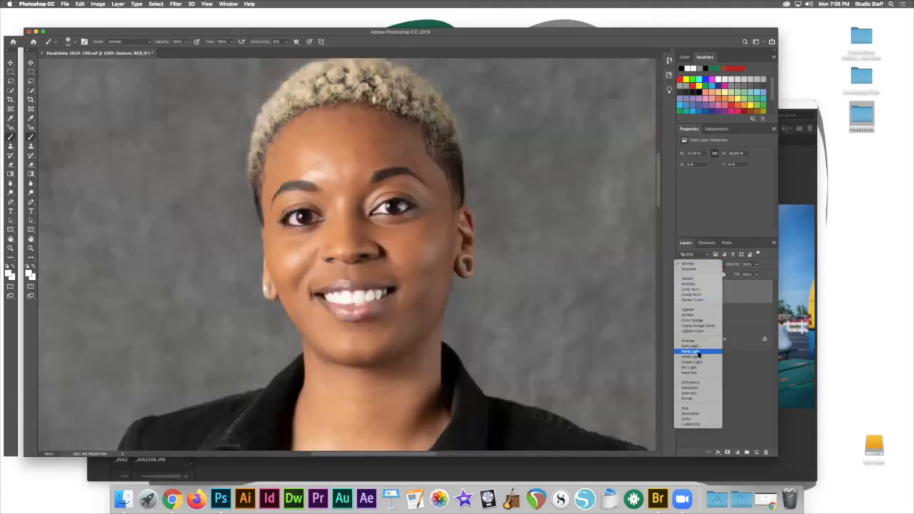
pyautogui.click(698, 351)
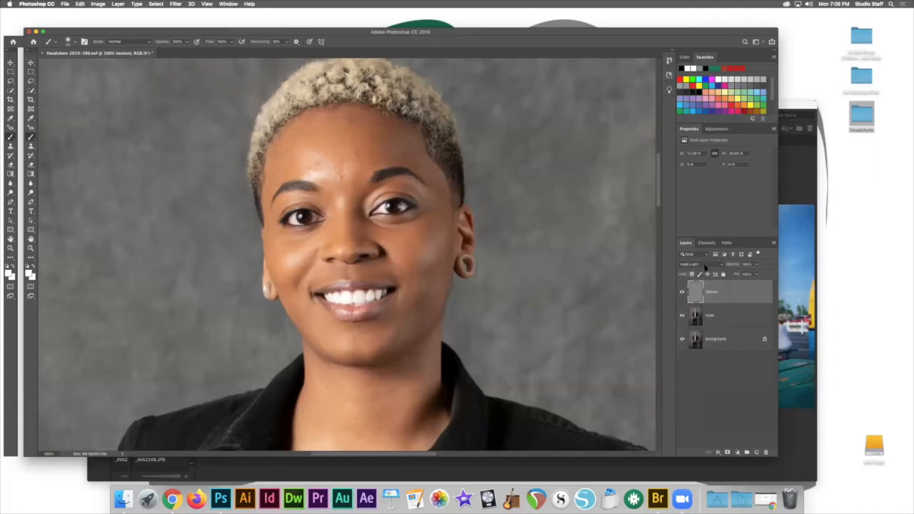
pyautogui.click(682, 292)
pyautogui.click(682, 292)
pyautogui.click(683, 293)
# Group the texture and color layers into a new group named "FQ. Sep"
pyautogui.keyDown('shift'); pyautogui.click(745, 322); pyautogui.keyUp('shift')
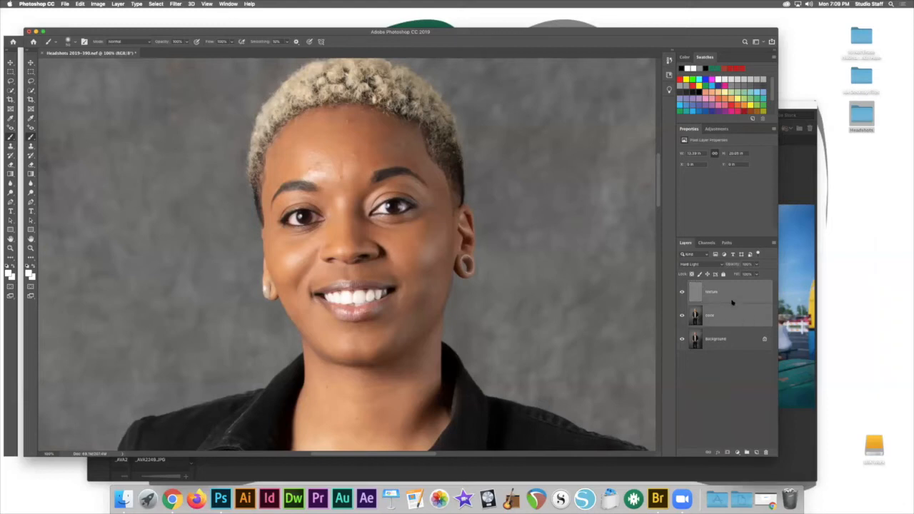
pyautogui.rightClick(733, 304)
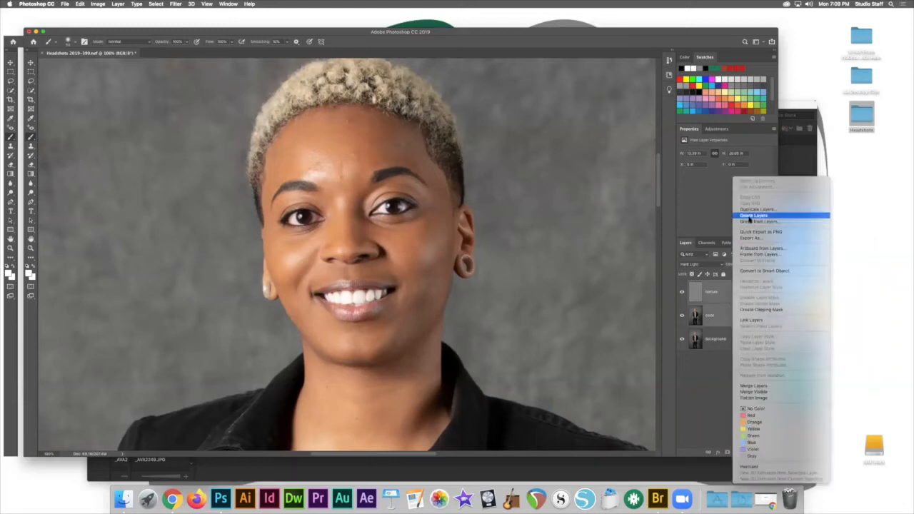
pyautogui.click(746, 222)
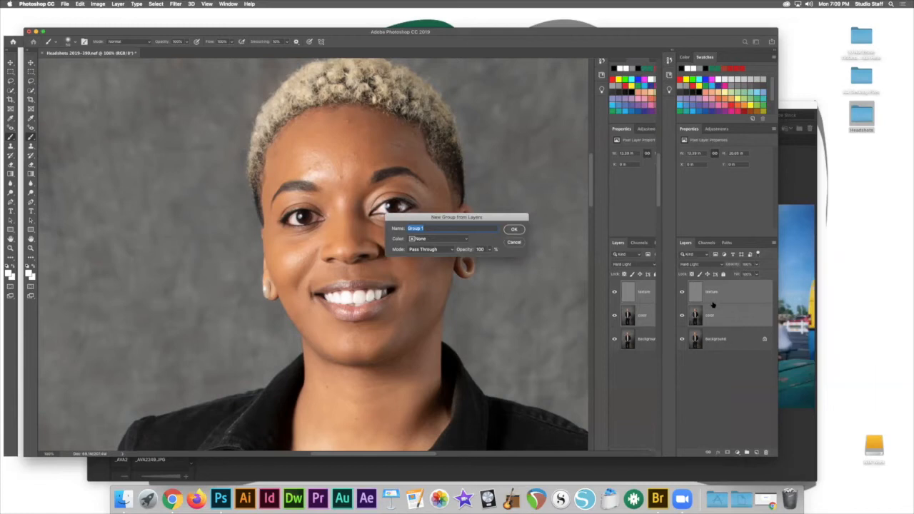
pyautogui.write('Fr')
pyautogui.click(514, 230)
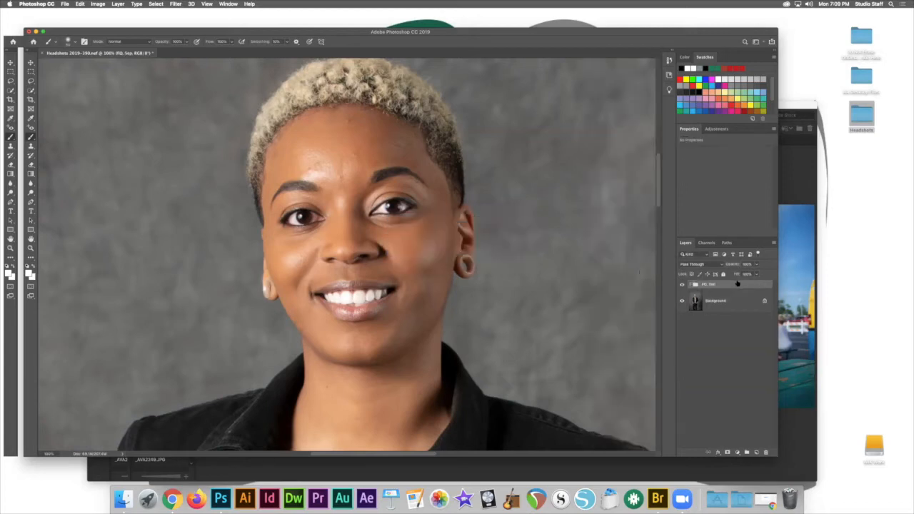
# Expand the FQ. Sep group and make its texture layer active
pyautogui.click(691, 285)
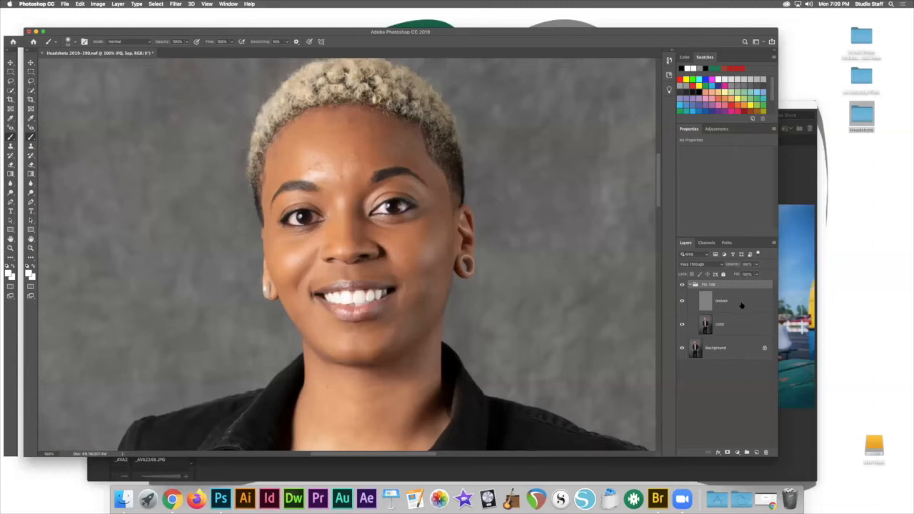
pyautogui.click(690, 286)
pyautogui.click(689, 285)
pyautogui.click(746, 302)
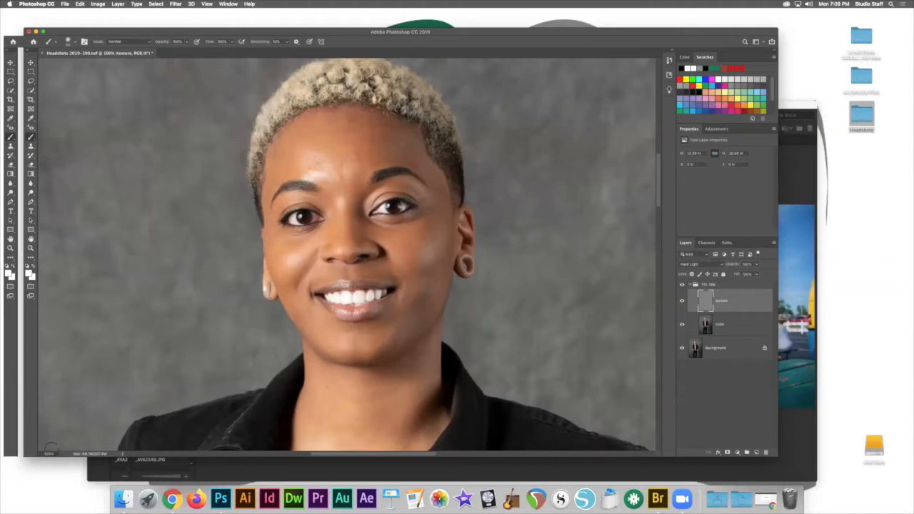
# Inspect the face at 200% and 100% magnification, and choose the Spot Healing Brush for the texture layer
pyautogui.click(207, 4)
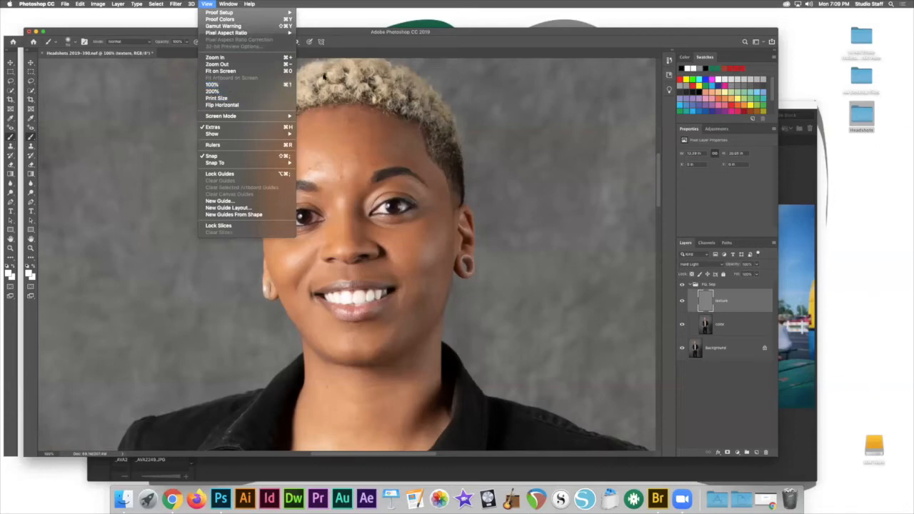
pyautogui.click(214, 91)
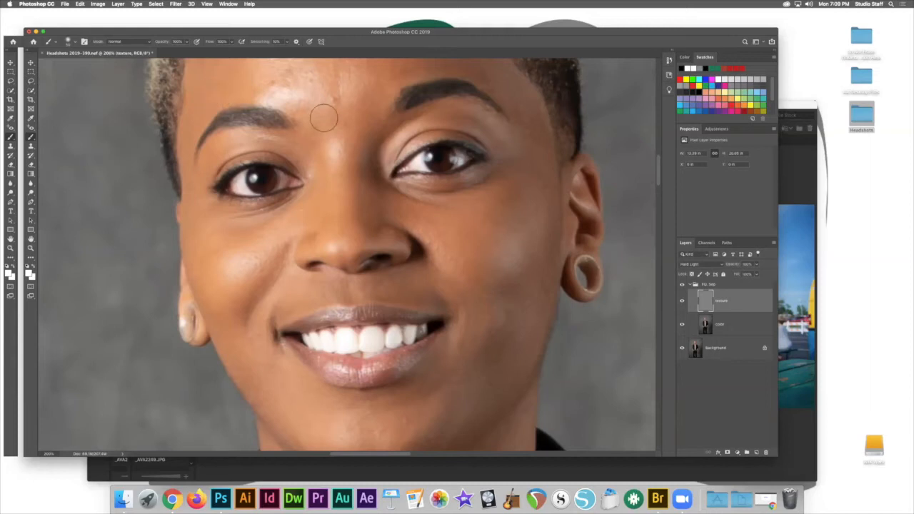
pyautogui.click(177, 4)
pyautogui.moveTo(207, 5)
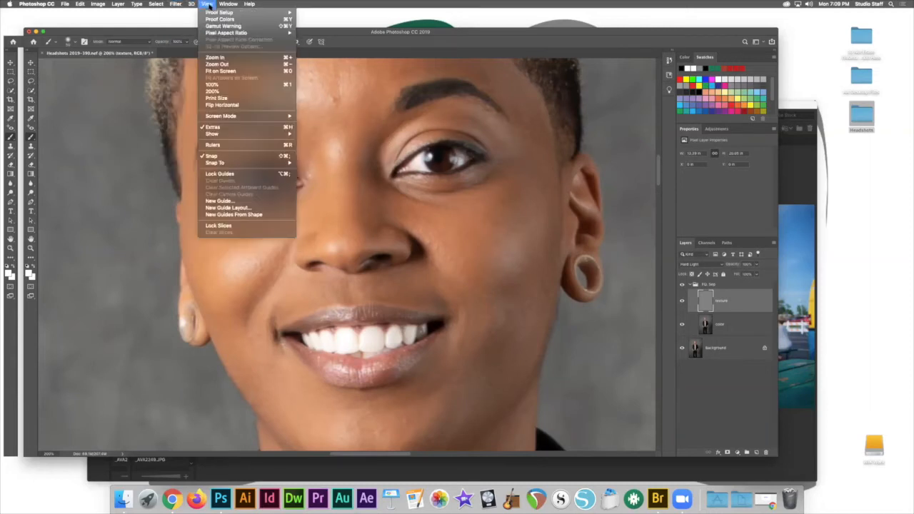
pyautogui.click(211, 84)
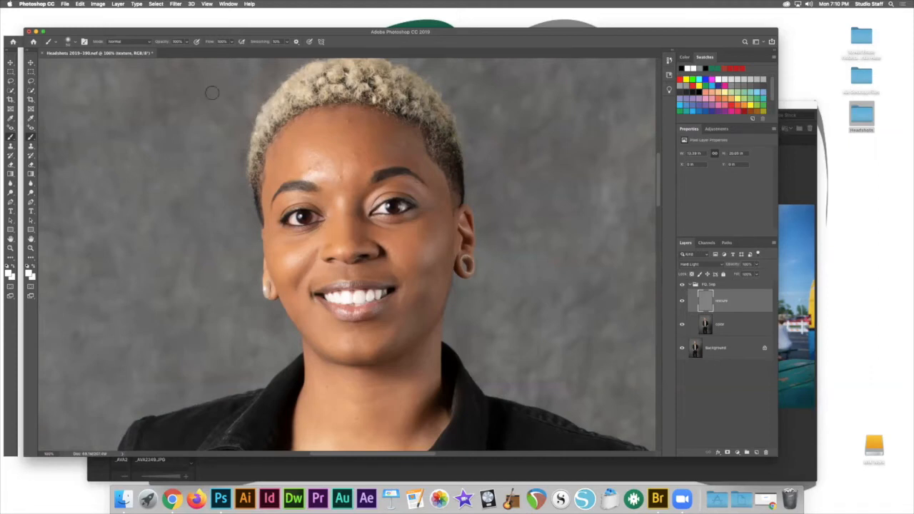
pyautogui.click(32, 120)
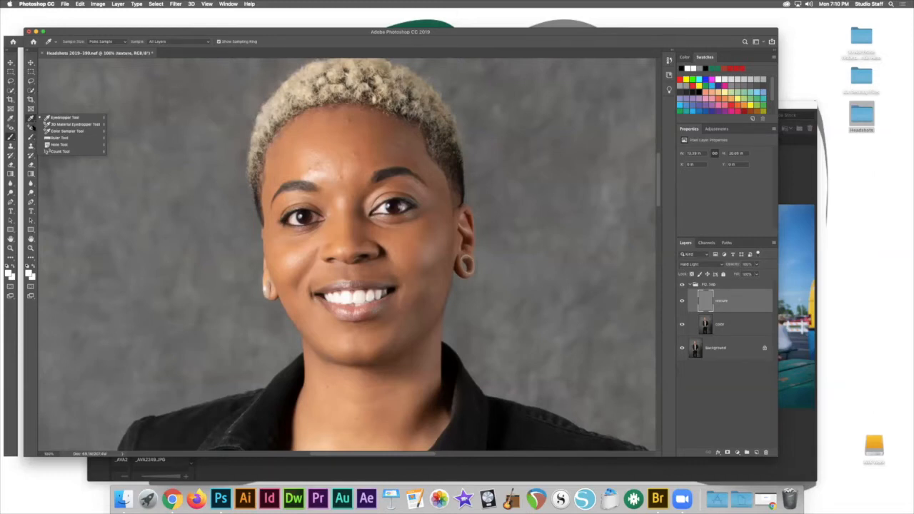
pyautogui.click(33, 132)
pyautogui.click(33, 131)
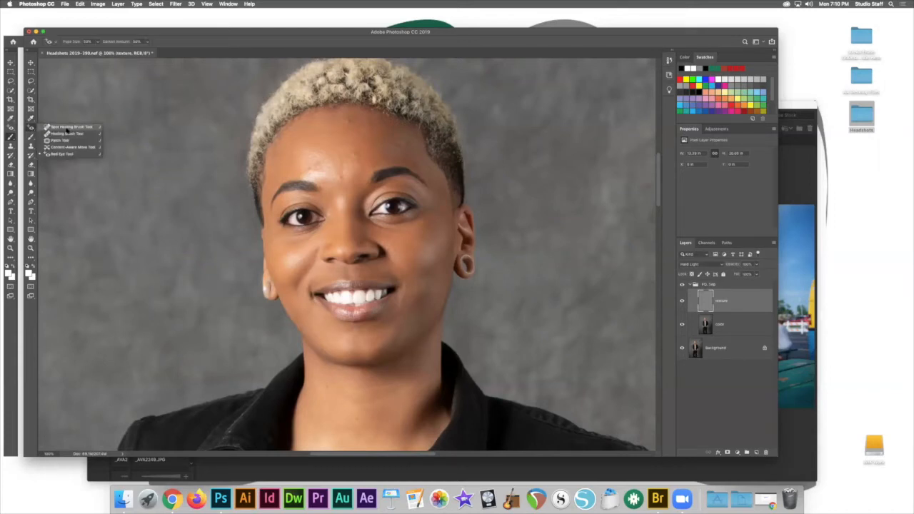
pyautogui.click(66, 128)
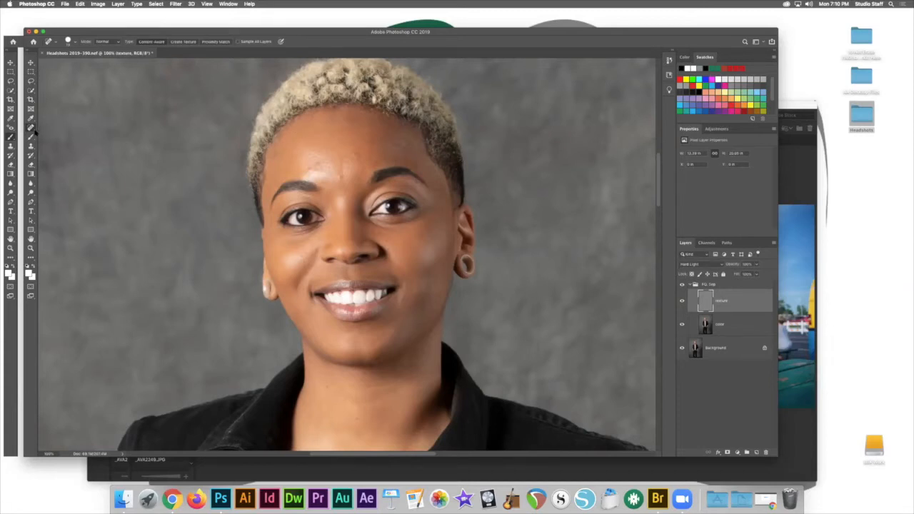
pyautogui.click(346, 120)
pyautogui.press('super+equal')
pyautogui.press('super+equal')
pyautogui.scroll(3, 329, 263)
pyautogui.click(322, 161)
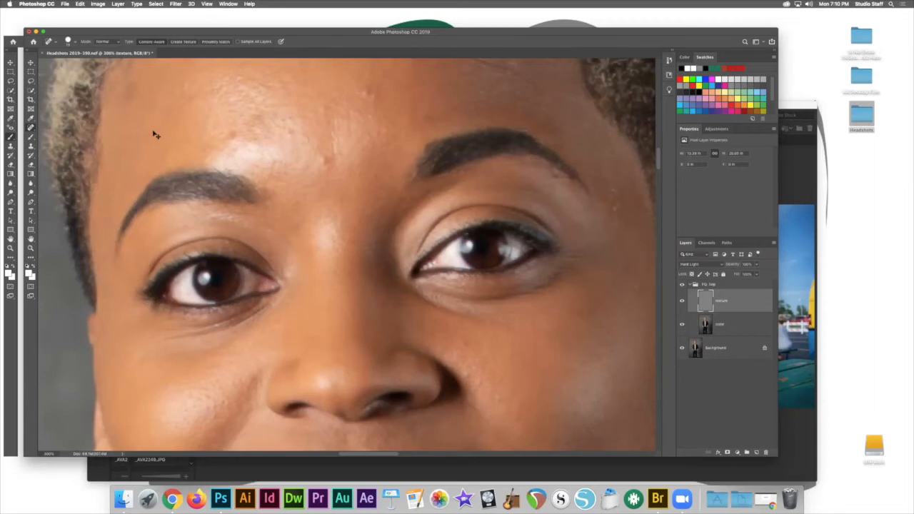
pyautogui.press('super+bracketleft')
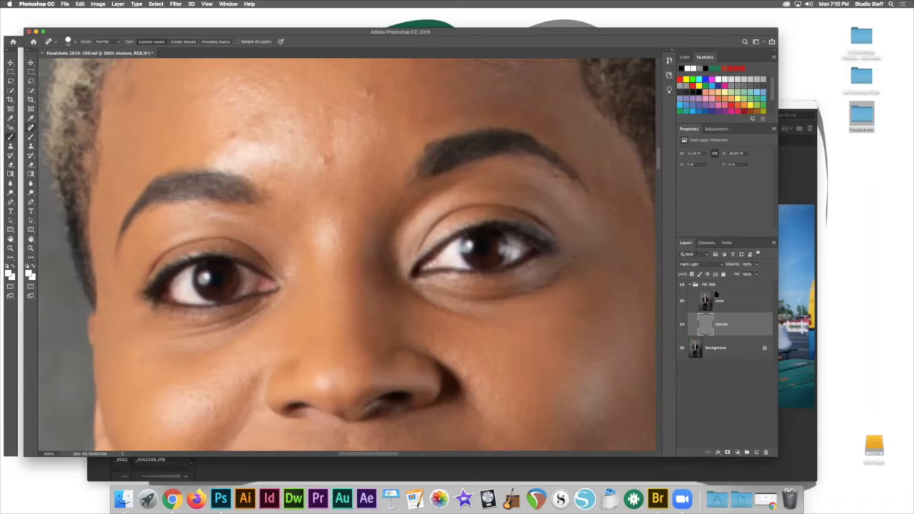
pyautogui.moveTo(738, 325); pyautogui.dragTo(737, 292)
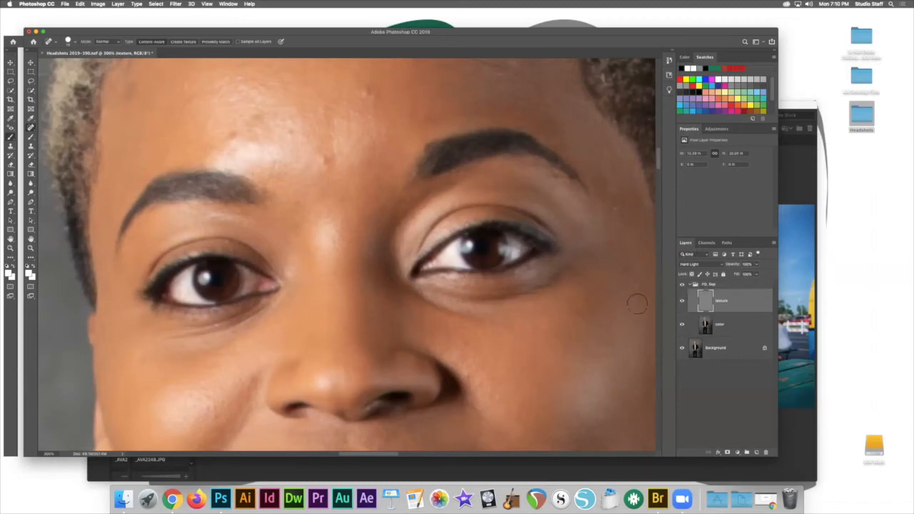
pyautogui.press('super+1')
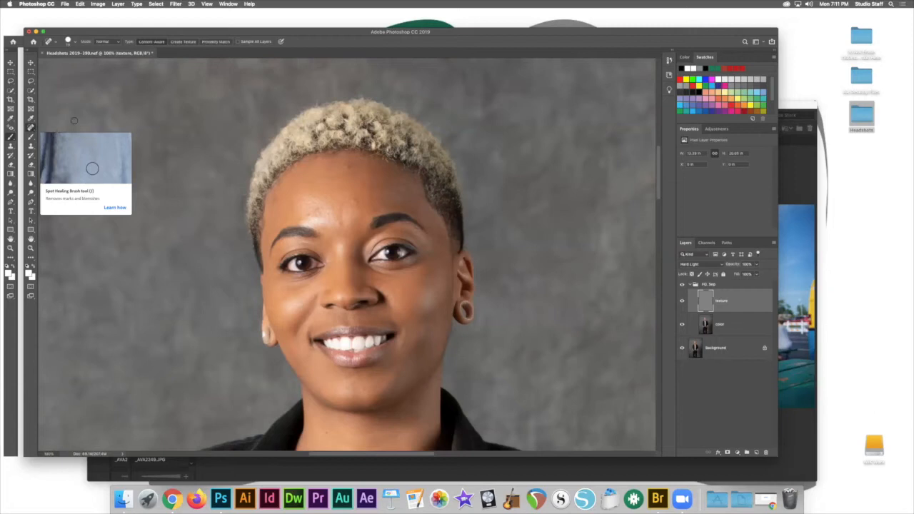
# Lower the Spot Healing Brush's hardness to its minimum
pyautogui.click(72, 44)
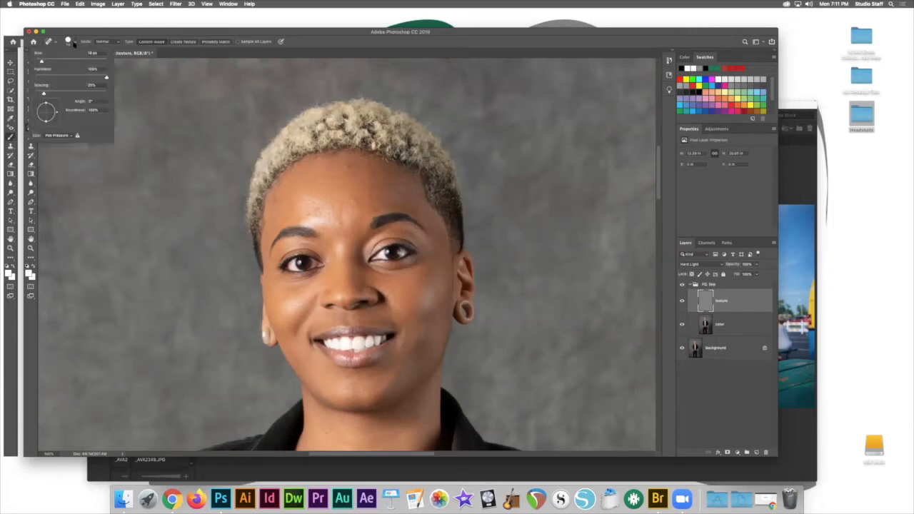
pyautogui.moveTo(106, 77); pyautogui.dragTo(29, 77)
pyautogui.press('Return')
# Spot-heal the blemishes across the forehead and between the eyebrows on the texture layer
pyautogui.click(346, 167)
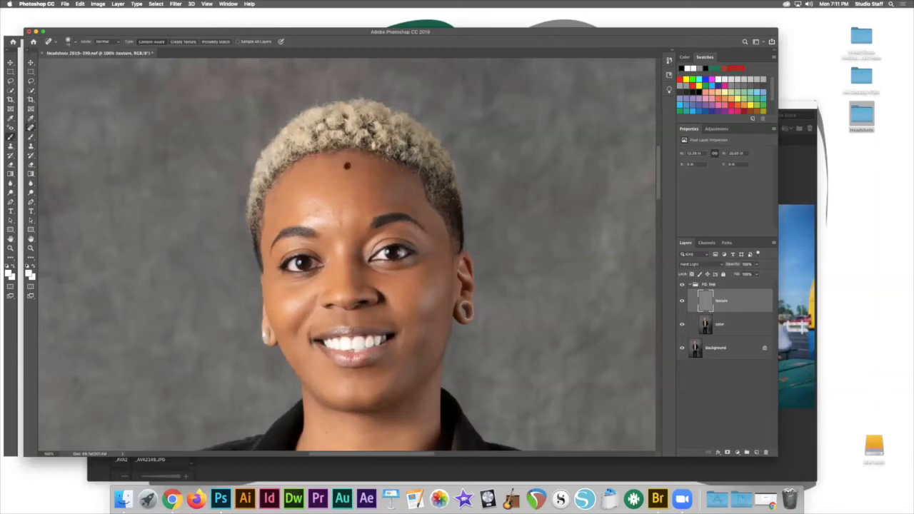
pyautogui.click(354, 202)
pyautogui.click(339, 223)
pyautogui.click(328, 215)
pyautogui.click(309, 213)
pyautogui.click(353, 202)
pyautogui.click(371, 207)
# Spot-heal the marks beside the nose, on the chin, on both cheeks and across the upper forehead on the texture layer
pyautogui.click(397, 302)
pyautogui.click(390, 296)
pyautogui.click(388, 294)
pyautogui.click(375, 384)
pyautogui.moveTo(288, 324); pyautogui.dragTo(289, 325)
pyautogui.moveTo(362, 195)
pyautogui.mouseDown()
pyautogui.moveTo(408, 194)
pyautogui.moveTo(393, 190)
pyautogui.moveTo(397, 202)
pyautogui.mouseUp()
pyautogui.click(424, 273)
pyautogui.click(436, 279)
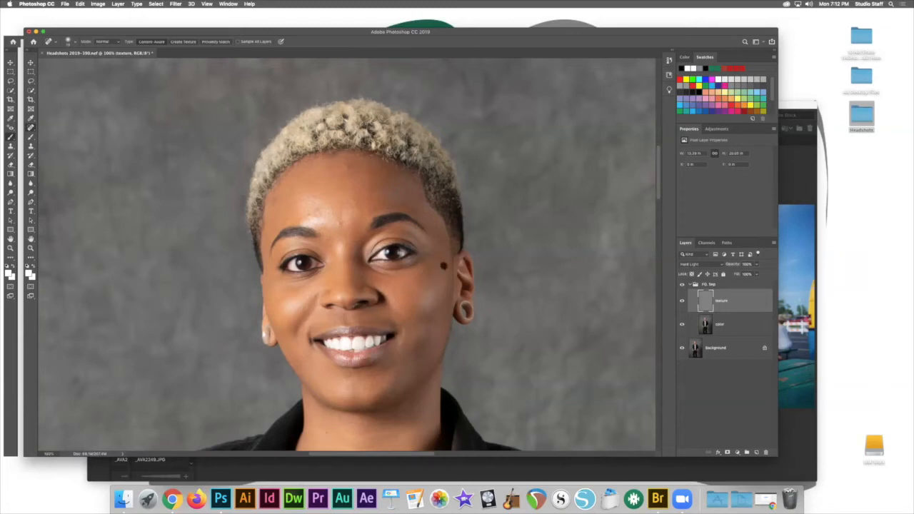
# Spot-heal the remaining texture marks on the cheeks and go over the forehead blemishes once more
pyautogui.click(424, 329)
pyautogui.click(422, 333)
pyautogui.click(422, 328)
pyautogui.click(387, 295)
pyautogui.click(309, 213)
pyautogui.click(339, 222)
pyautogui.click(353, 200)
pyautogui.click(302, 306)
# Make the color layer active and set up the Healing Brush with 0% hardness
pyautogui.click(732, 328)
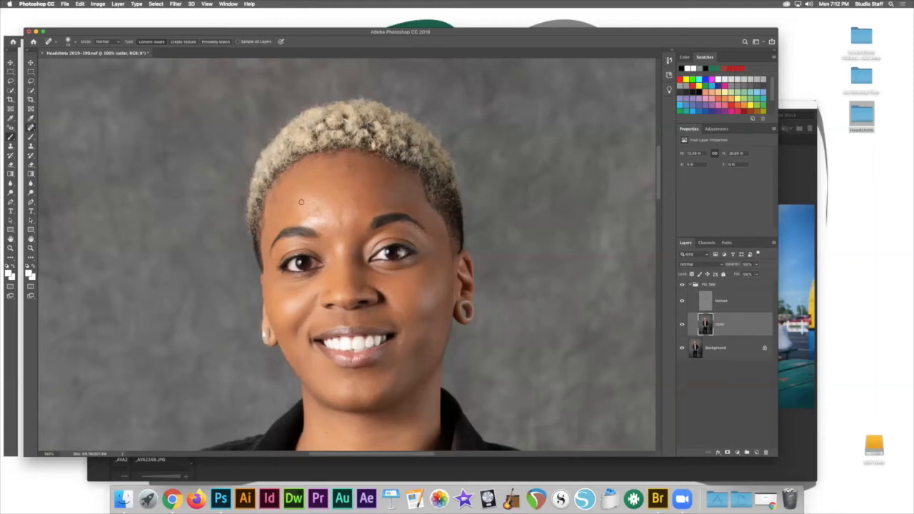
pyautogui.click(33, 128)
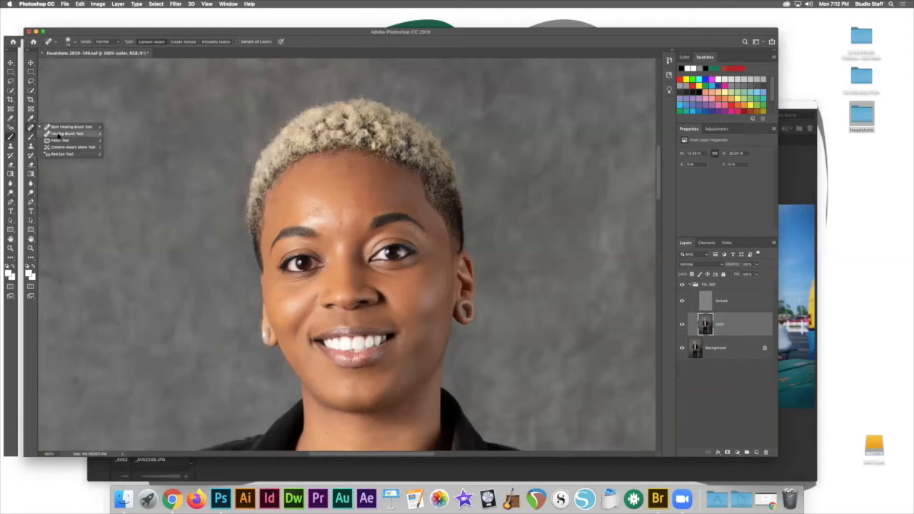
pyautogui.click(55, 133)
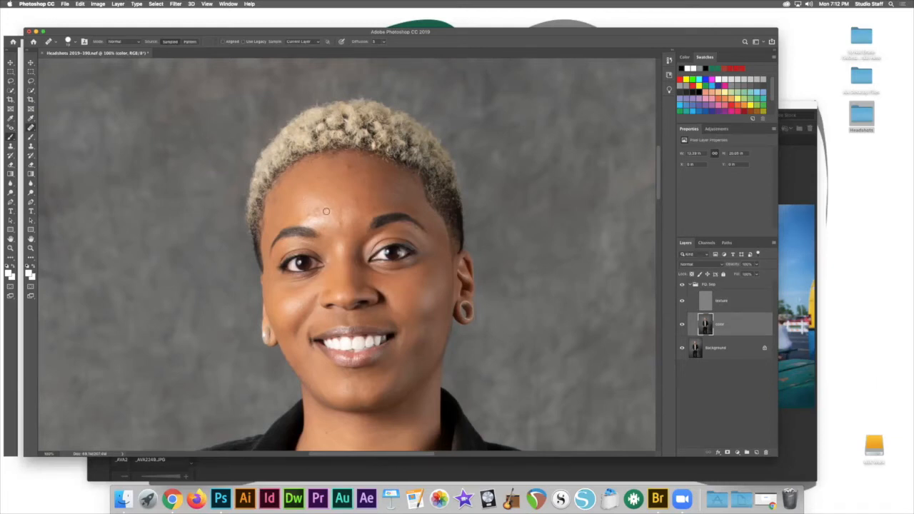
pyautogui.click(74, 44)
pyautogui.moveTo(106, 77); pyautogui.dragTo(27, 75)
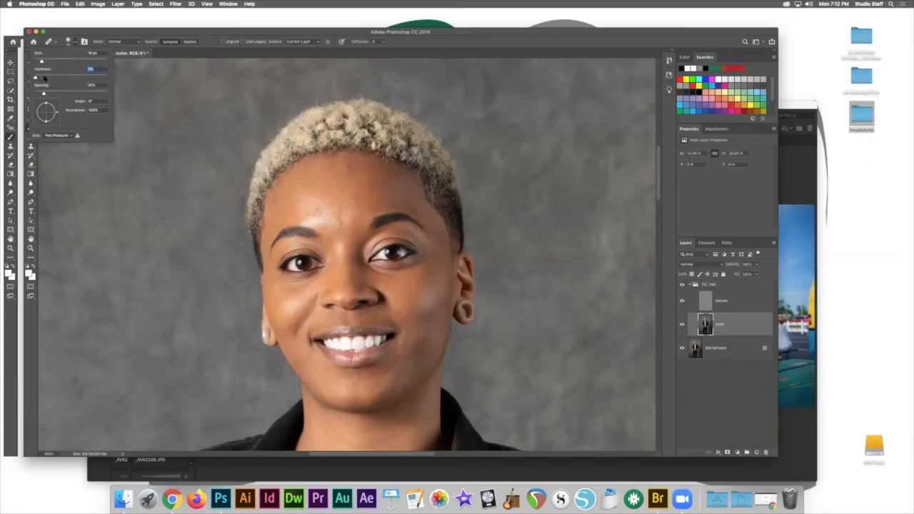
pyautogui.click(330, 207)
pyautogui.click(509, 157)
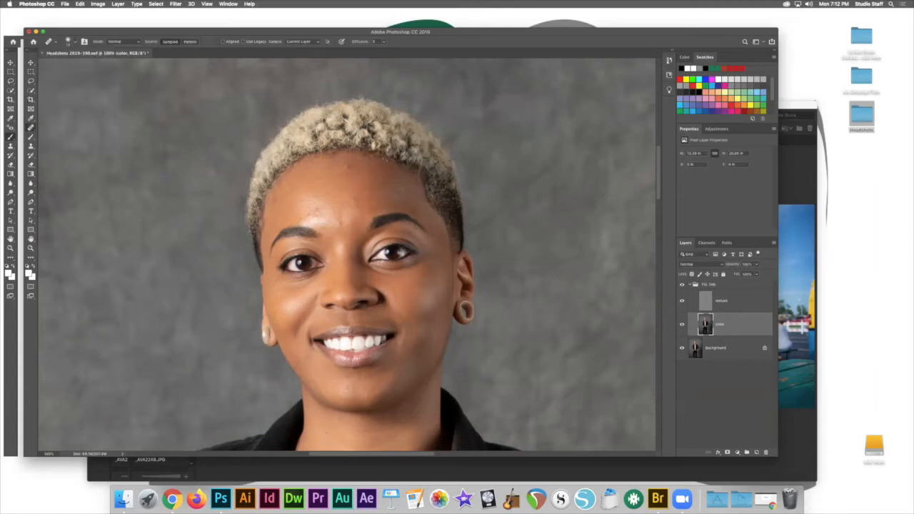
pyautogui.click(330, 197)
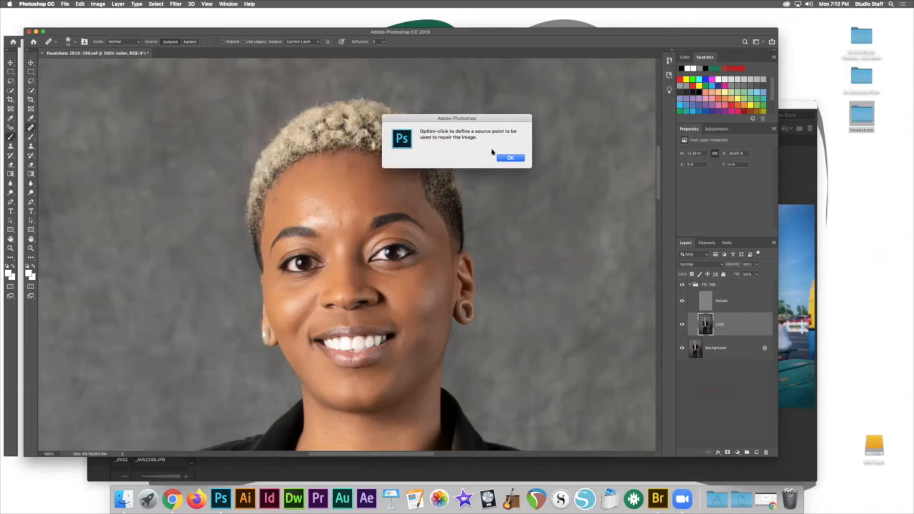
pyautogui.click(511, 159)
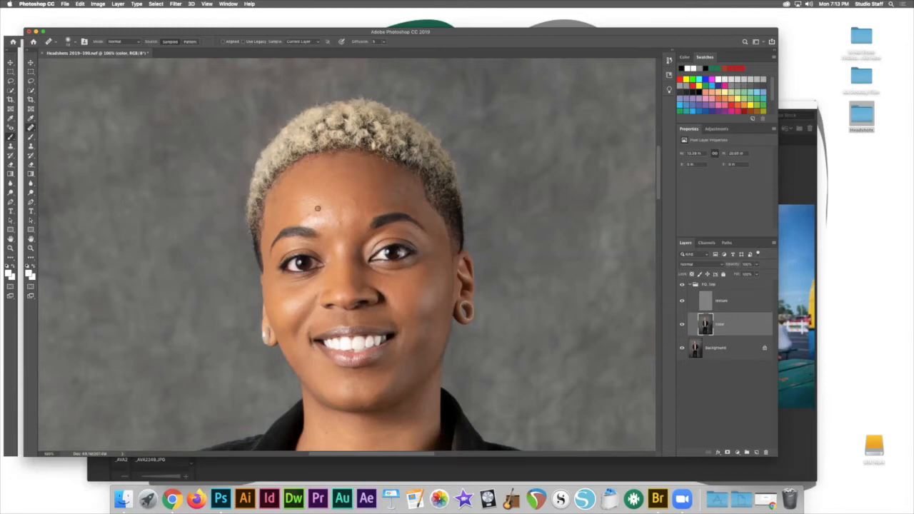
# Heal the uneven tones on the central and upper forehead of the color layer, sampling nearby skin as the source
pyautogui.click(318, 208)
pyautogui.moveTo(364, 167); pyautogui.dragTo(365, 188)
pyautogui.keyDown('alt'); pyautogui.click(320, 173); pyautogui.keyUp('alt')
pyautogui.moveTo(329, 164)
pyautogui.mouseDown()
pyautogui.moveTo(355, 176)
pyautogui.moveTo(387, 172)
pyautogui.mouseUp()
pyautogui.keyDown('alt'); pyautogui.click(352, 186); pyautogui.keyUp('alt')
pyautogui.keyDown('alt'); pyautogui.click(340, 206); pyautogui.keyUp('alt')
# Blend the mid-forehead and the area between the eyebrows on the color layer, resampling adjacent skin for each patch
pyautogui.moveTo(351, 202)
pyautogui.mouseDown()
pyautogui.moveTo(369, 200)
pyautogui.moveTo(379, 174)
pyautogui.mouseUp()
pyautogui.keyDown('alt'); pyautogui.click(349, 188); pyautogui.keyUp('alt')
pyautogui.keyDown('alt'); pyautogui.click(354, 185); pyautogui.keyUp('alt')
pyautogui.keyDown('alt'); pyautogui.click(349, 174); pyautogui.keyUp('alt')
pyautogui.click(346, 215)
pyautogui.keyDown('alt'); pyautogui.click(349, 235); pyautogui.keyUp('alt')
pyautogui.moveTo(344, 226); pyautogui.dragTo(346, 218)
# Heal the patches above the left-hand eyebrow on the color layer with sampled skin, and undo the last stroke
pyautogui.keyDown('alt'); pyautogui.click(290, 211); pyautogui.keyUp('alt')
pyautogui.keyDown('alt'); pyautogui.click(284, 193); pyautogui.keyUp('alt')
pyautogui.moveTo(299, 197); pyautogui.dragTo(301, 192)
pyautogui.keyDown('alt'); pyautogui.click(296, 216); pyautogui.keyUp('alt')
pyautogui.moveTo(313, 222); pyautogui.dragTo(300, 218)
pyautogui.keyDown('alt'); pyautogui.click(277, 208); pyautogui.keyUp('alt')
pyautogui.press('super+z')
# Even out the skin above the left-hand eyebrow and up towards the hairline on the color layer
pyautogui.keyDown('alt'); pyautogui.click(312, 225); pyautogui.keyUp('alt')
pyautogui.moveTo(312, 228); pyautogui.dragTo(303, 229)
pyautogui.keyDown('alt'); pyautogui.click(286, 202); pyautogui.keyUp('alt')
pyautogui.moveTo(277, 200); pyautogui.dragTo(296, 186)
pyautogui.keyDown('alt'); pyautogui.click(274, 212); pyautogui.keyUp('alt')
pyautogui.keyDown('alt'); pyautogui.click(294, 183); pyautogui.keyUp('alt')
pyautogui.moveTo(289, 187); pyautogui.dragTo(311, 169)
# Soften the highlight on the right-hand cheek with sampled skin, and undo a healing spot made on the other cheek
pyautogui.keyDown('alt'); pyautogui.click(408, 279); pyautogui.keyUp('alt')
pyautogui.moveTo(423, 286); pyautogui.dragTo(433, 277)
pyautogui.click(311, 290)
pyautogui.press('super+z')
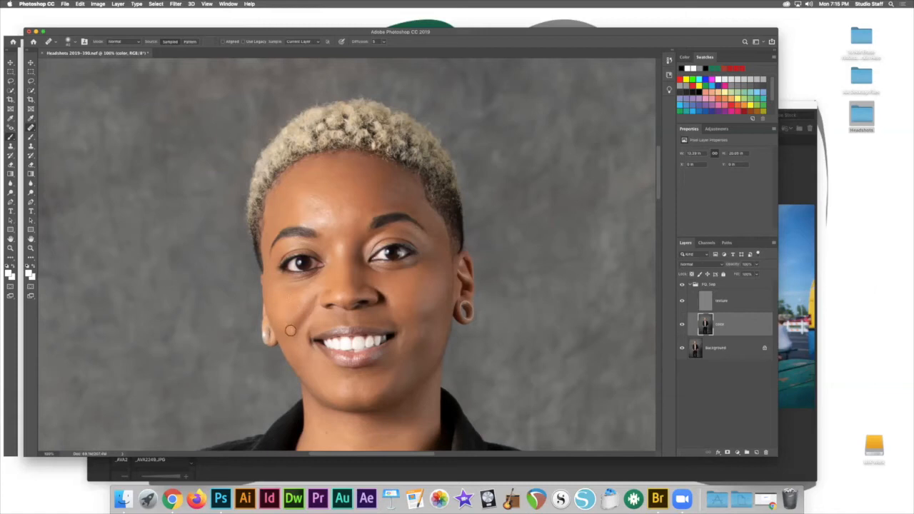
# Heal the left-hand cheek's tones on the color layer from fresh samples, undo one stroke, and touch up the jaw and forehead
pyautogui.keyDown('alt'); pyautogui.click(276, 318); pyautogui.keyUp('alt')
pyautogui.keyDown('alt'); pyautogui.click(294, 326); pyautogui.keyUp('alt')
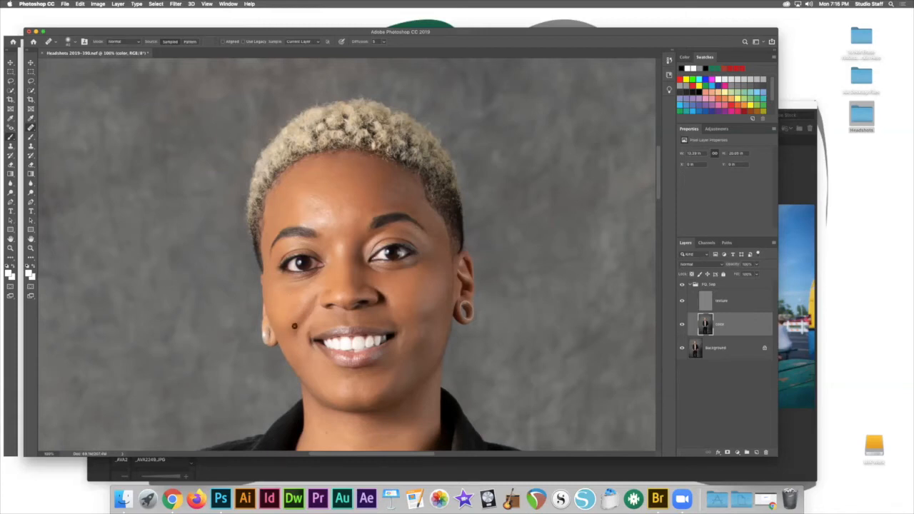
pyautogui.moveTo(294, 301); pyautogui.dragTo(299, 301)
pyautogui.press('super+z')
pyautogui.keyDown('alt'); pyautogui.click(277, 297); pyautogui.keyUp('alt')
pyautogui.click(421, 367)
pyautogui.keyDown('alt'); pyautogui.click(293, 302); pyautogui.keyUp('alt')
pyautogui.click(284, 300)
pyautogui.click(282, 311)
pyautogui.click(336, 189)
# Collapse the FQ. Sep group and toggle its visibility to compare the retouched face with the original
pyautogui.click(689, 285)
pyautogui.click(682, 285)
pyautogui.click(682, 285)
pyautogui.click(681, 285)
pyautogui.click(682, 285)
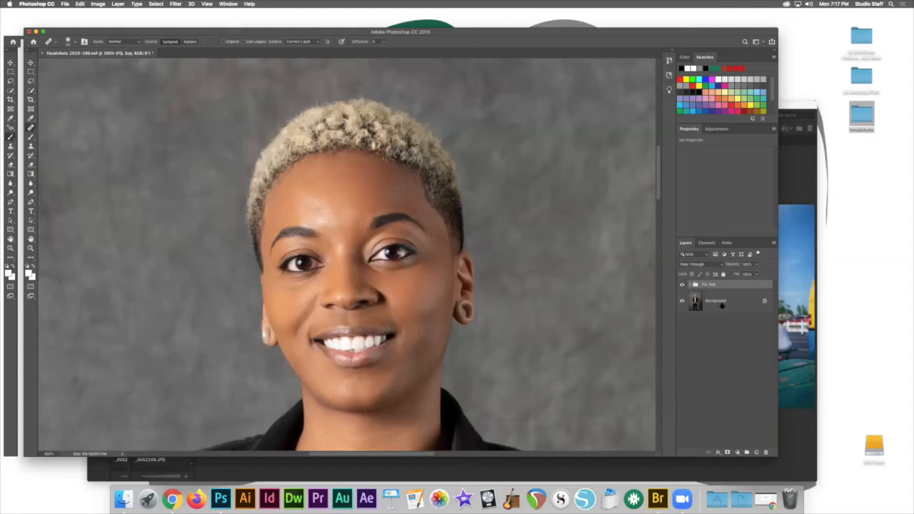
pyautogui.click(682, 285)
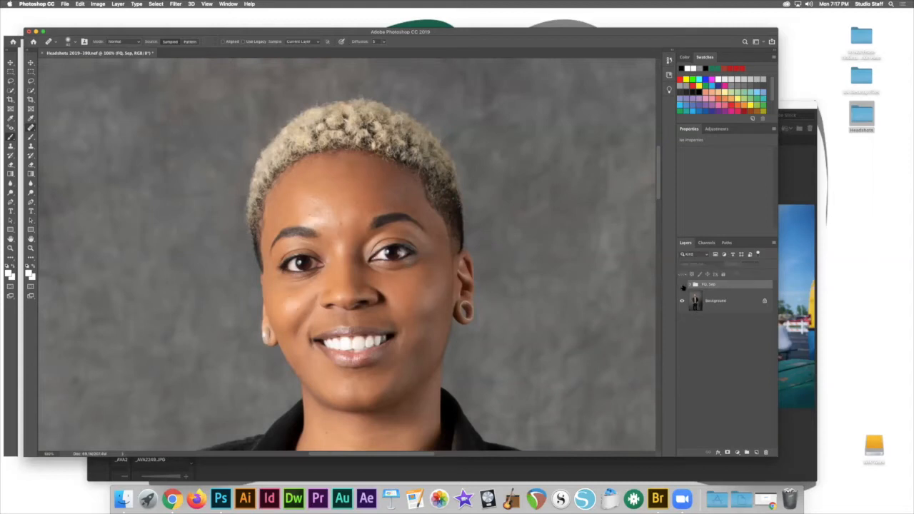
pyautogui.click(682, 285)
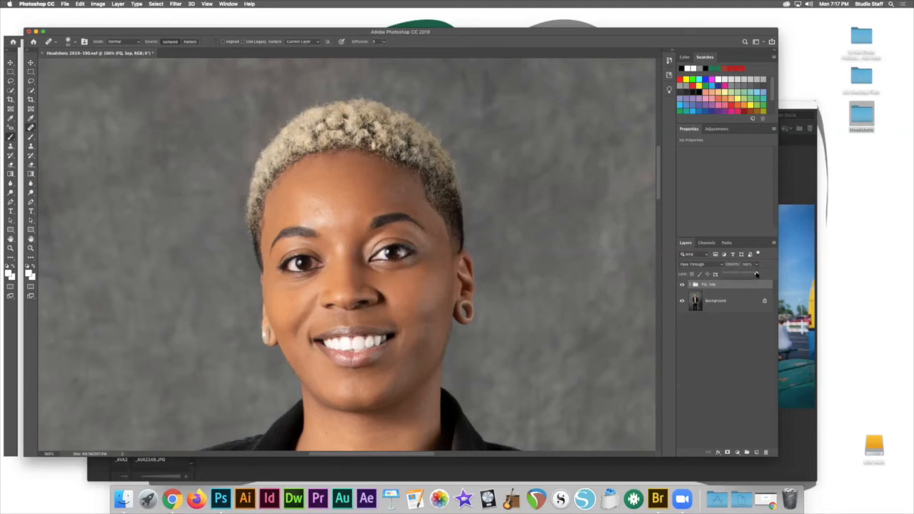
# Vary the FQ. Sep group's opacity to compare the retouching strength, restore it to 100%, and expand the group
pyautogui.moveTo(737, 277); pyautogui.dragTo(711, 279)
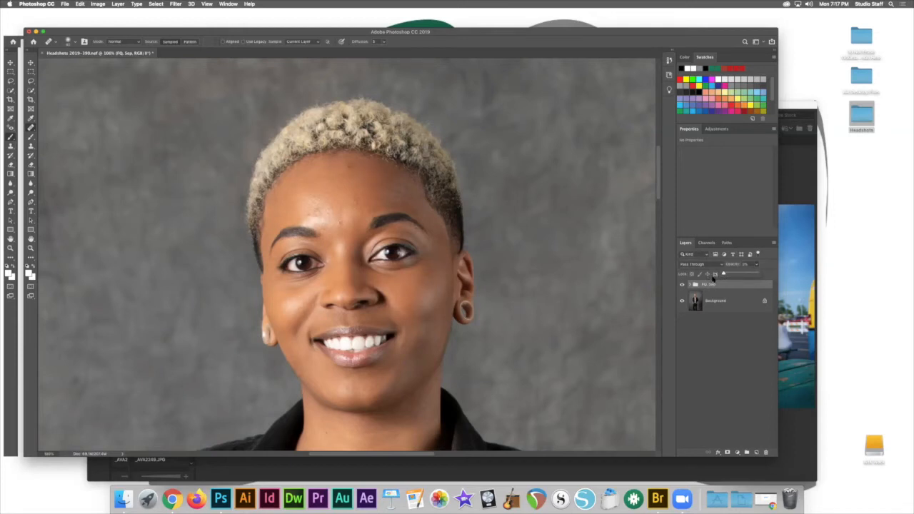
pyautogui.moveTo(738, 275); pyautogui.dragTo(740, 276)
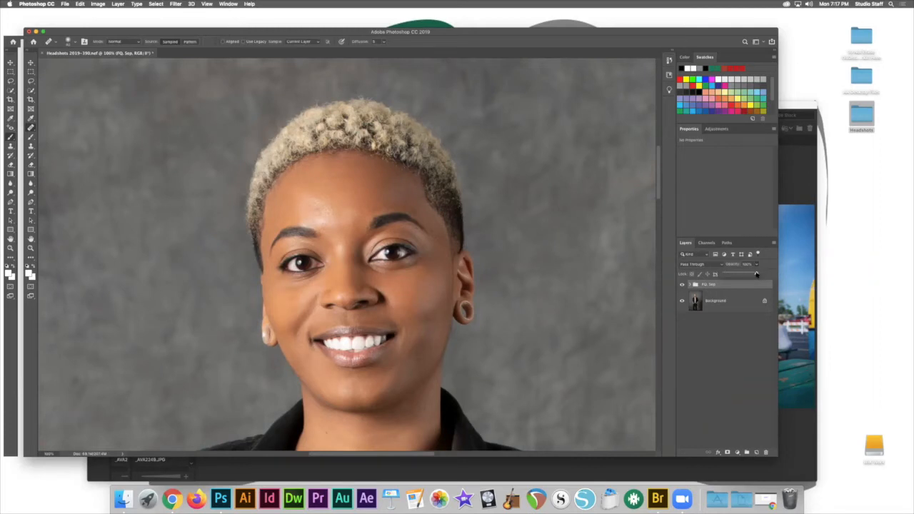
pyautogui.moveTo(747, 275); pyautogui.dragTo(744, 276)
pyautogui.moveTo(763, 273); pyautogui.dragTo(757, 274)
pyautogui.click(690, 284)
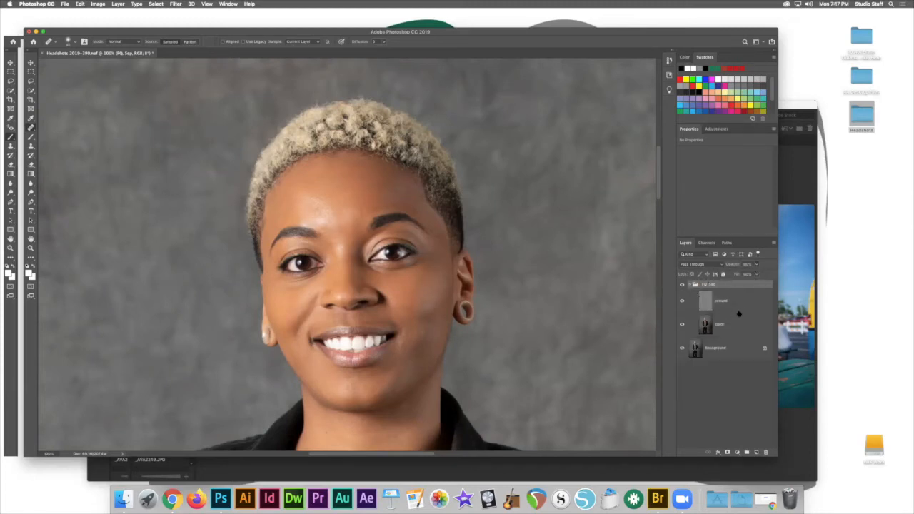
# Select the color layer and heal tones on the right-hand cheek and the neck with sampled skin
pyautogui.click(732, 328)
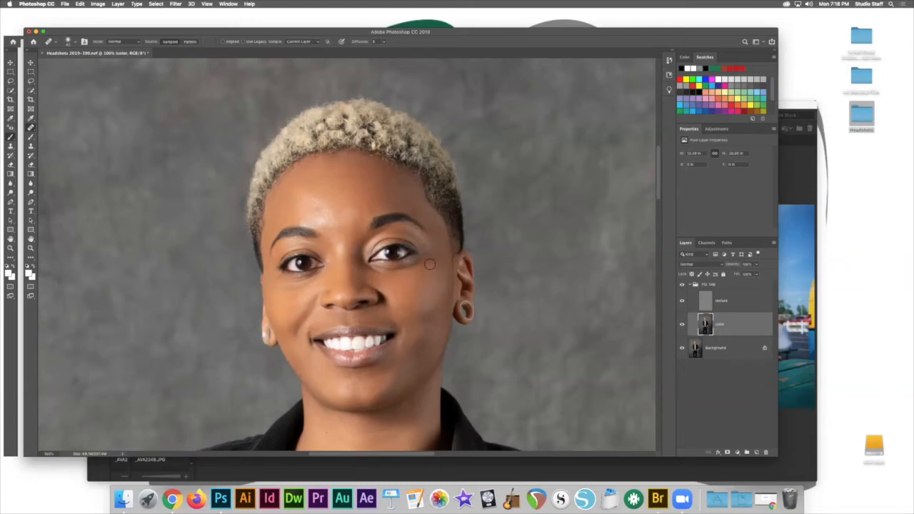
pyautogui.keyDown('alt'); pyautogui.click(440, 305); pyautogui.keyUp('alt')
pyautogui.click(442, 322)
pyautogui.moveTo(375, 380); pyautogui.dragTo(394, 288)
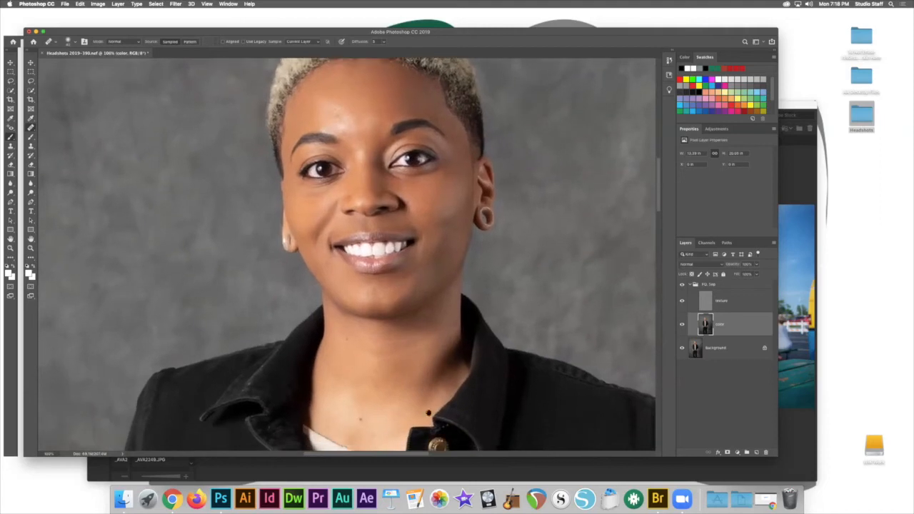
pyautogui.click(377, 379)
pyautogui.click(329, 379)
# Heal uneven tones on the right-hand wrist and forearm on the color layer
pyautogui.scroll(-10, 314, 380)
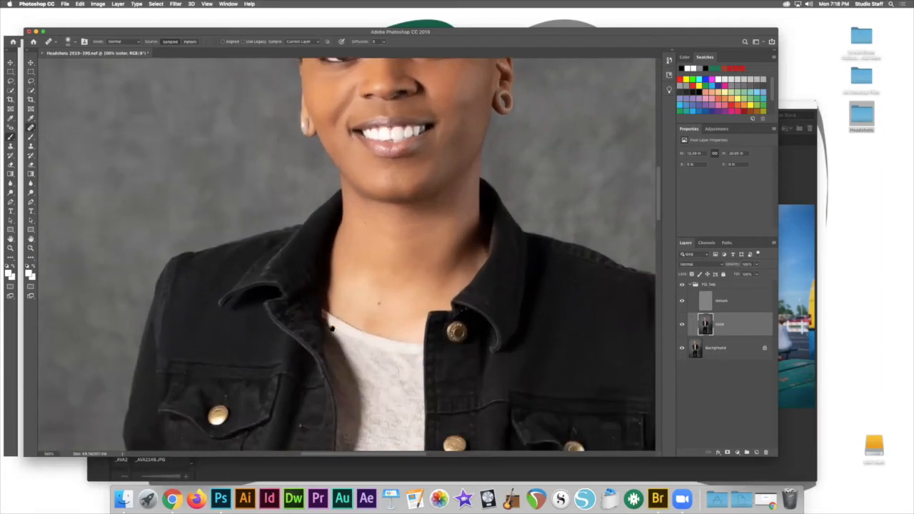
pyautogui.scroll(-3, 348, 254)
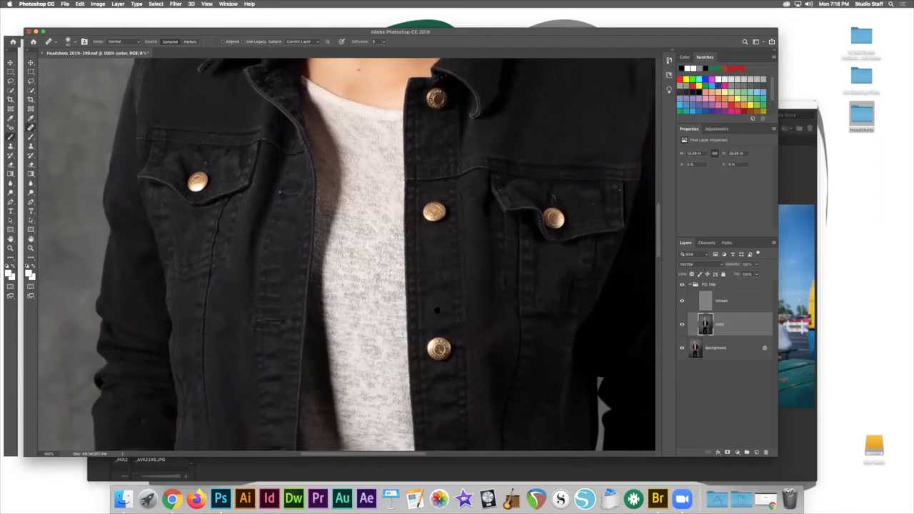
pyautogui.scroll(-4, 348, 254)
pyautogui.scroll(-5, 516, 295)
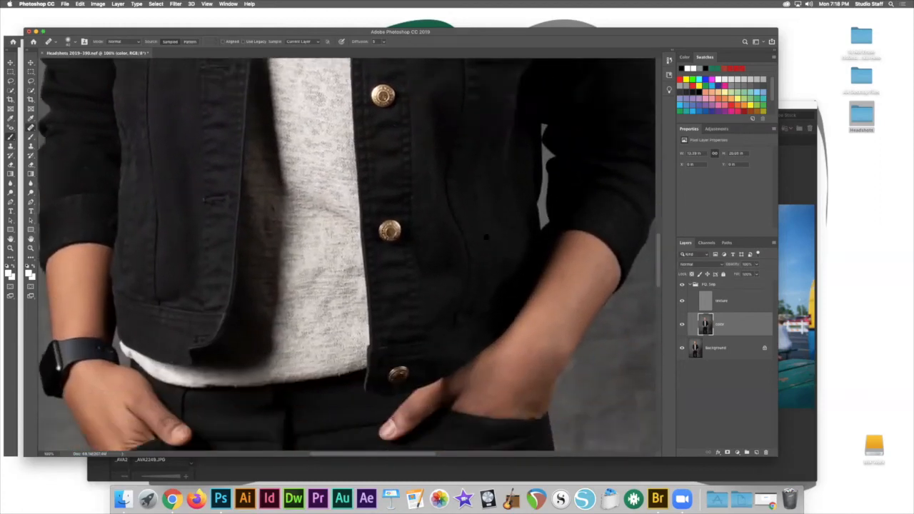
pyautogui.click(524, 286)
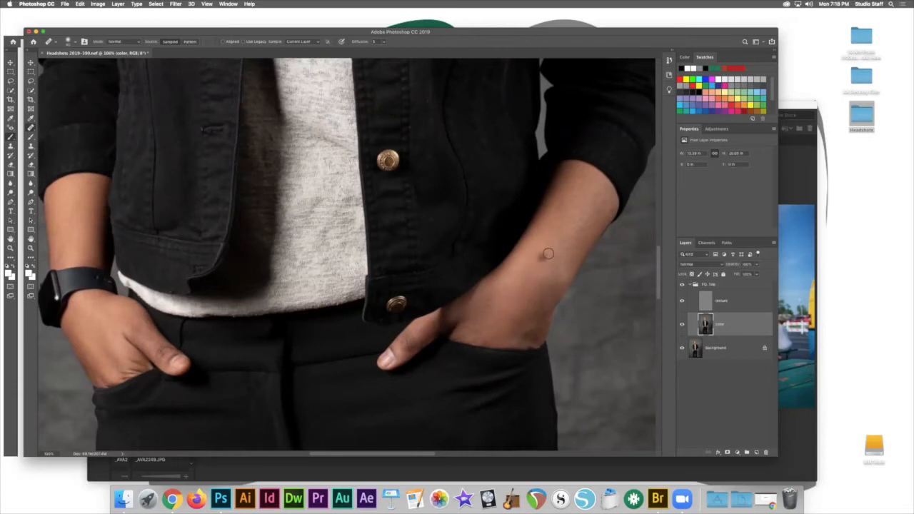
pyautogui.click(502, 298)
pyautogui.click(504, 292)
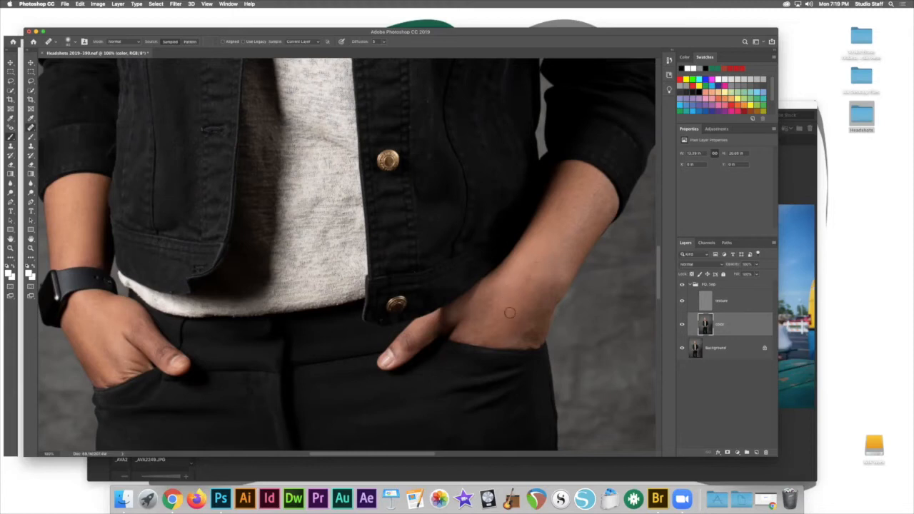
pyautogui.click(528, 274)
pyautogui.moveTo(544, 248); pyautogui.dragTo(584, 254)
# Inspect the other hand and forearm, the jacket, the neck and the face for remaining skin blemishes
pyautogui.hscroll(-1, 371, 284)
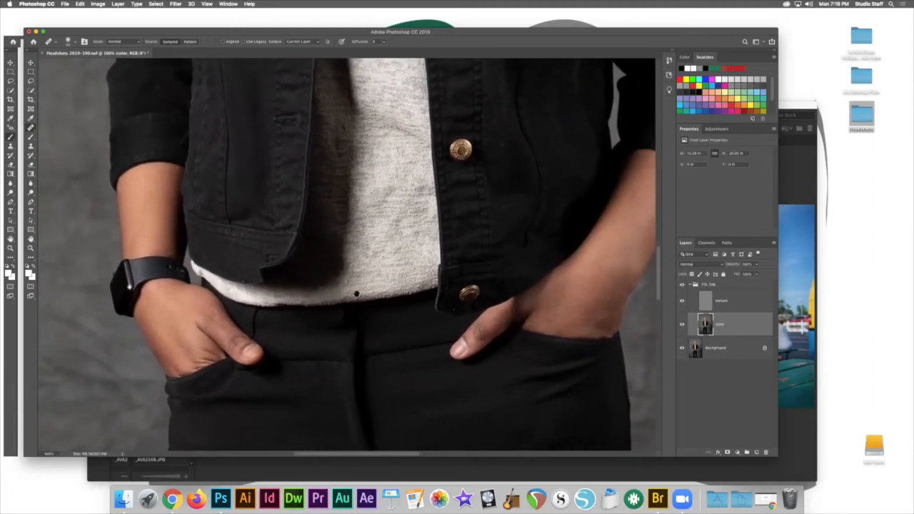
pyautogui.hscroll(-5, 199, 306)
pyautogui.scroll(4, 243, 285)
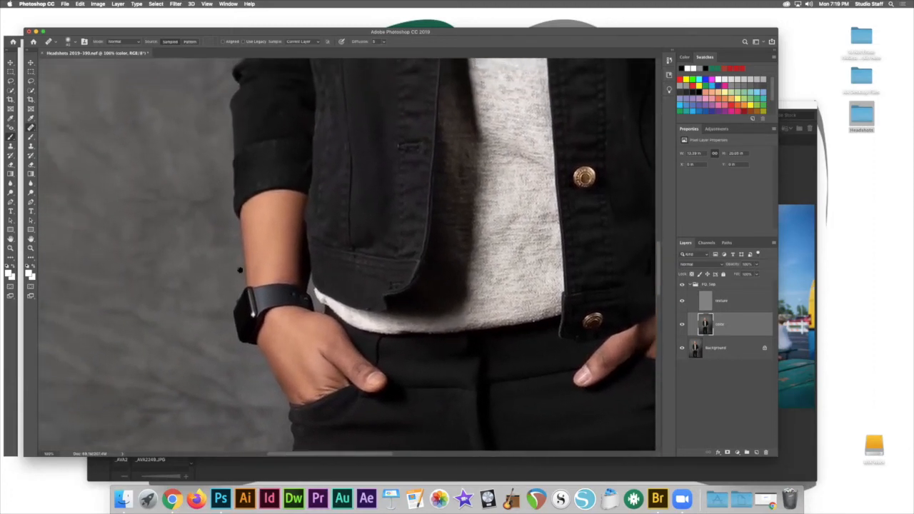
pyautogui.scroll(10, 258, 261)
pyautogui.hscroll(1, 272, 254)
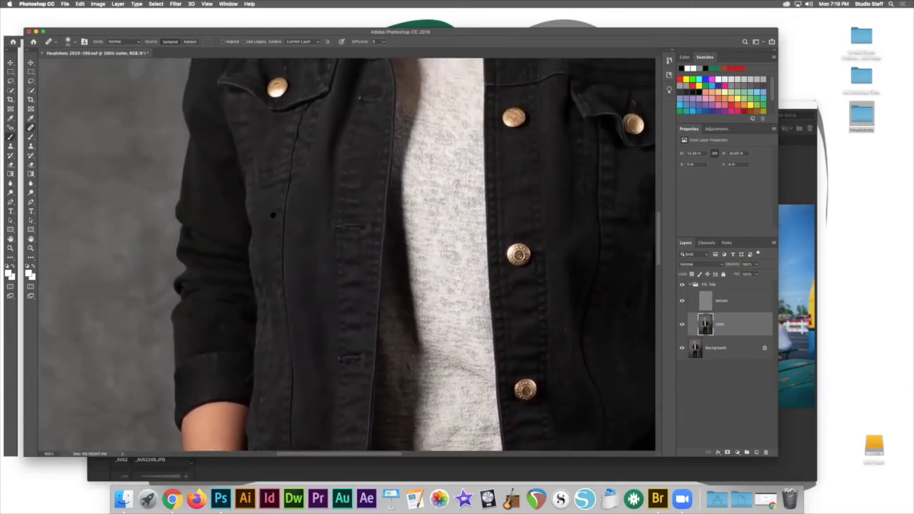
pyautogui.scroll(7, 287, 245)
pyautogui.hscroll(3, 282, 249)
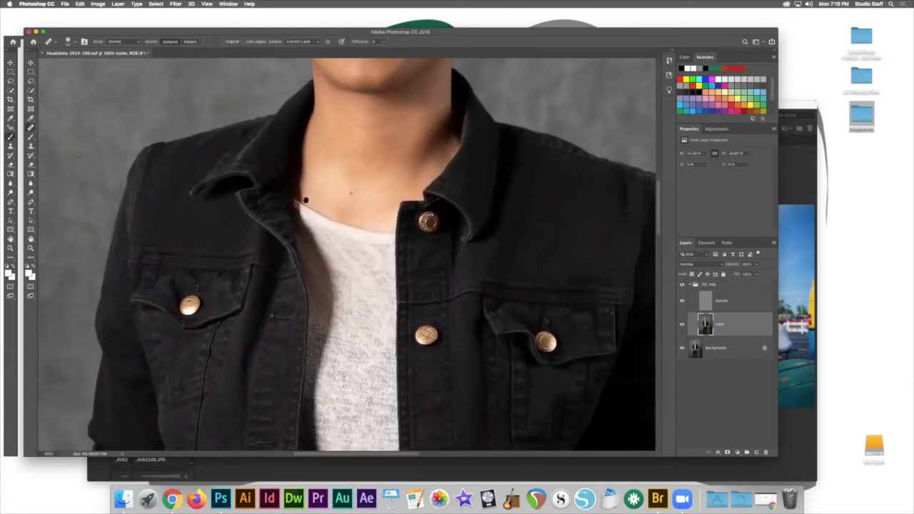
pyautogui.scroll(6, 328, 232)
pyautogui.hscroll(2, 329, 242)
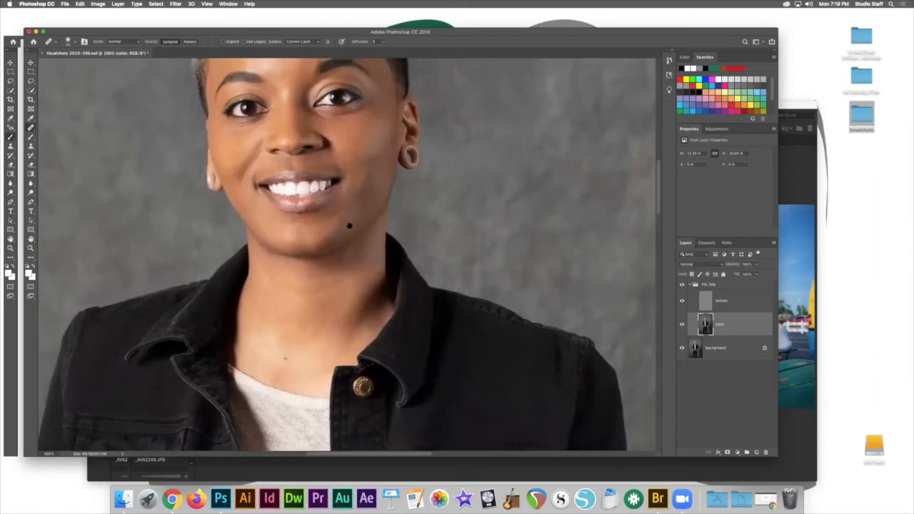
pyautogui.scroll(5, 349, 232)
pyautogui.hscroll(1, 353, 236)
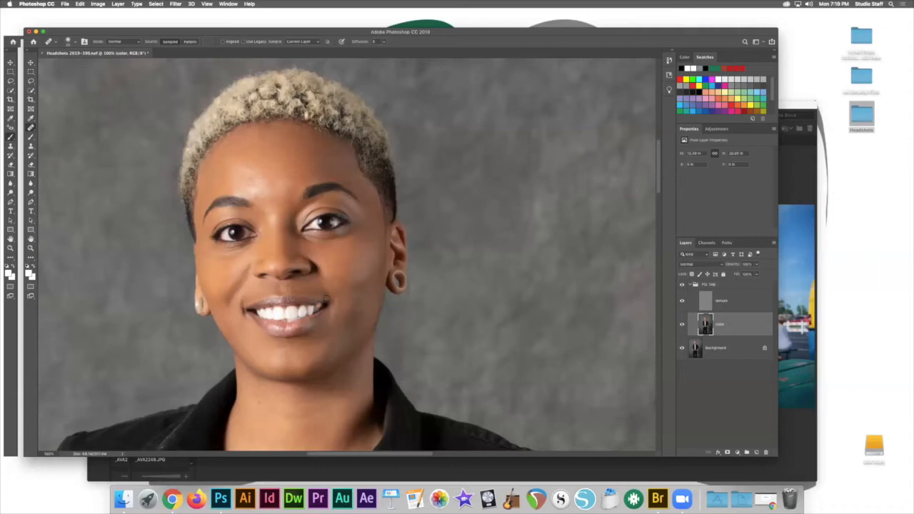
# Switch to Finder and select the Headshots folder on the desktop
pyautogui.click(862, 116)
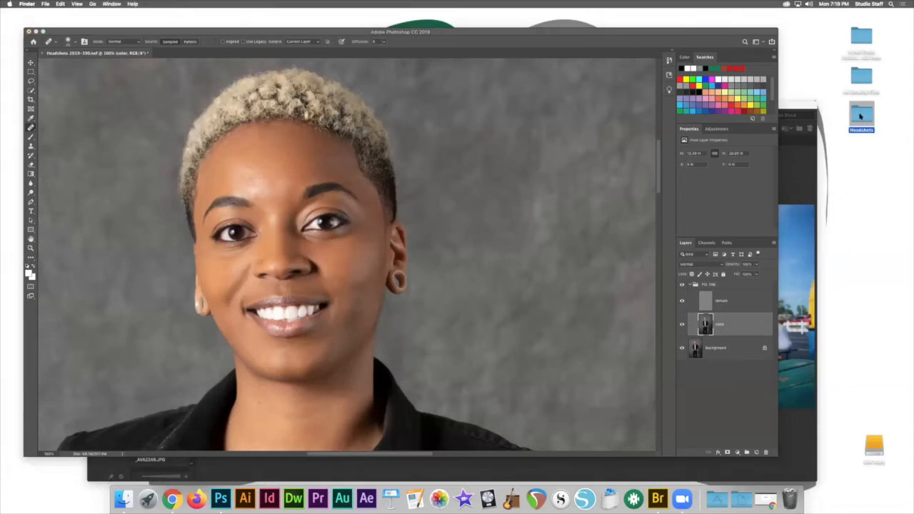
# Open the Headshots folder, show it as columns, and preview Headshots 2019-097.nef and Headshots 2019-269.nef
pyautogui.doubleClick(861, 116)
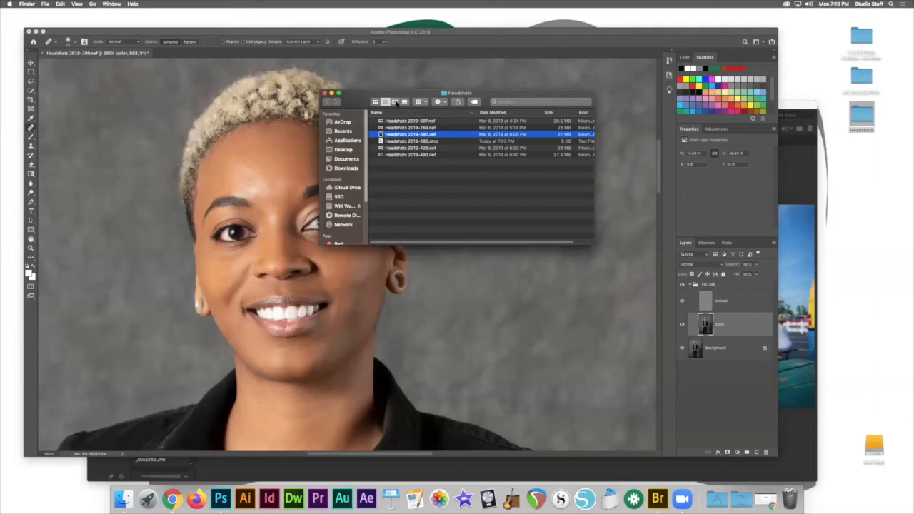
pyautogui.click(395, 102)
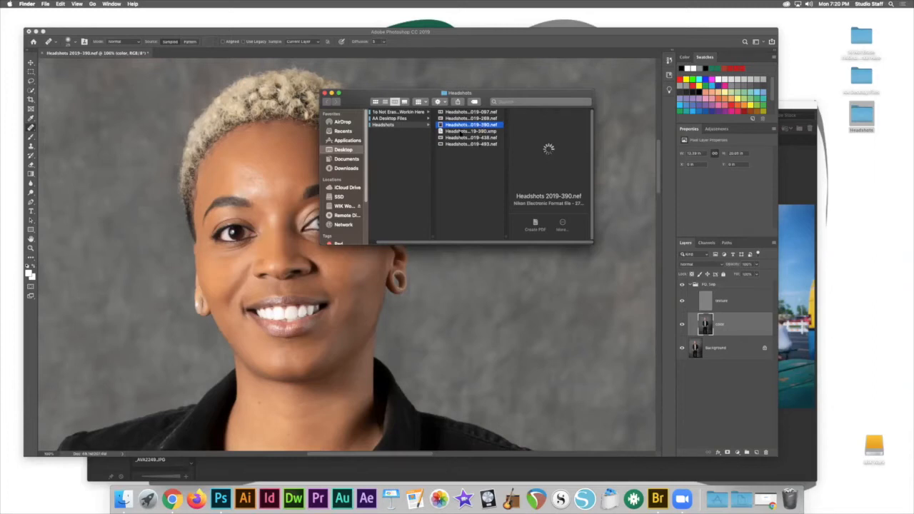
pyautogui.click(459, 113)
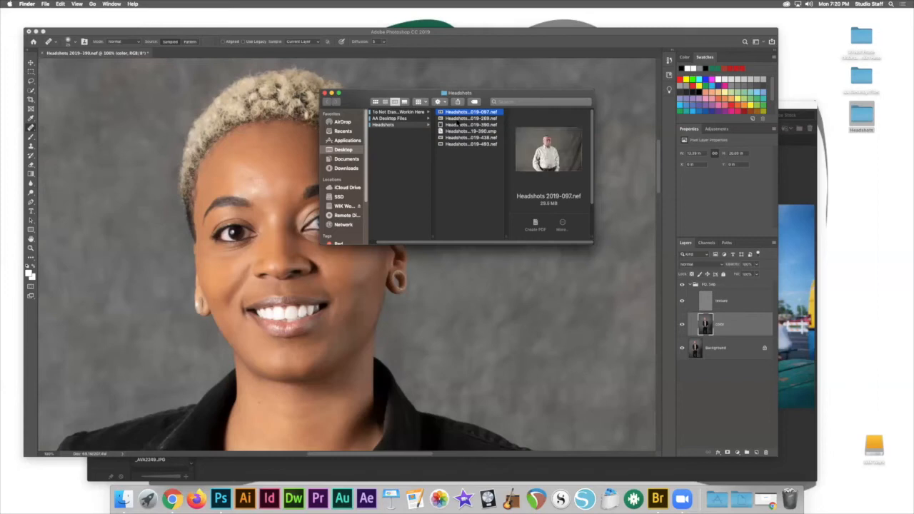
pyautogui.click(457, 119)
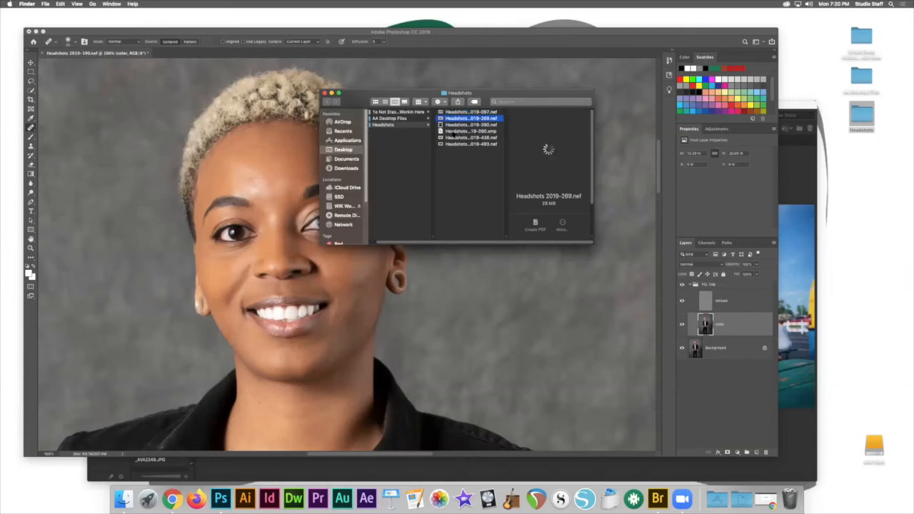
pyautogui.click(459, 112)
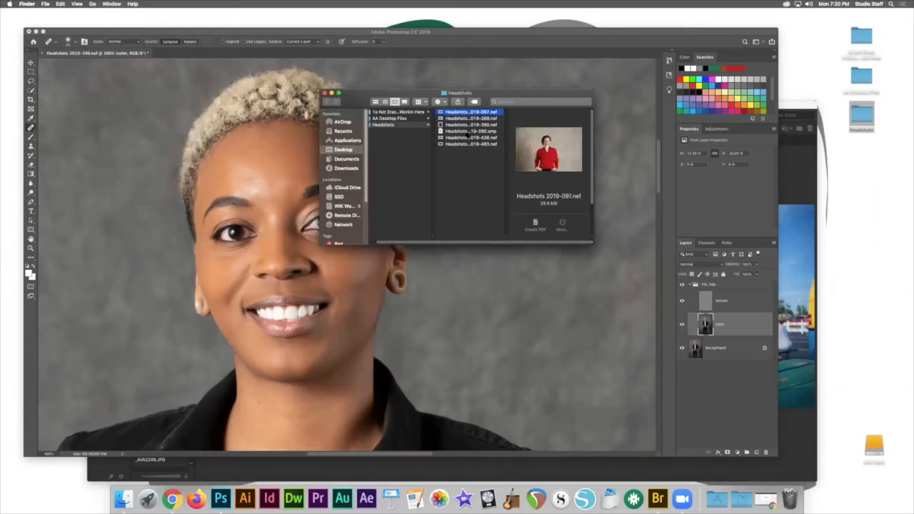
# Open Headshots 2019-097.nef through Camera Raw with its default settings and frame the man's face
pyautogui.doubleClick(441, 113)
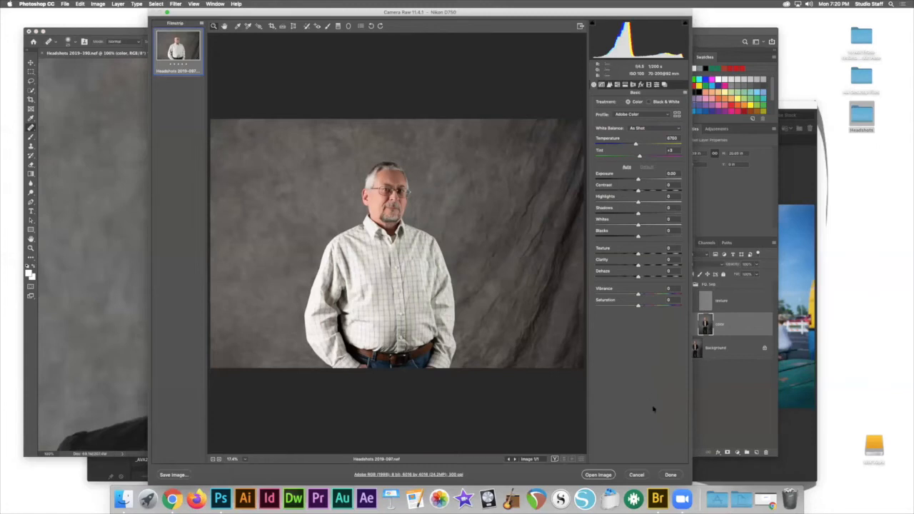
pyautogui.click(600, 475)
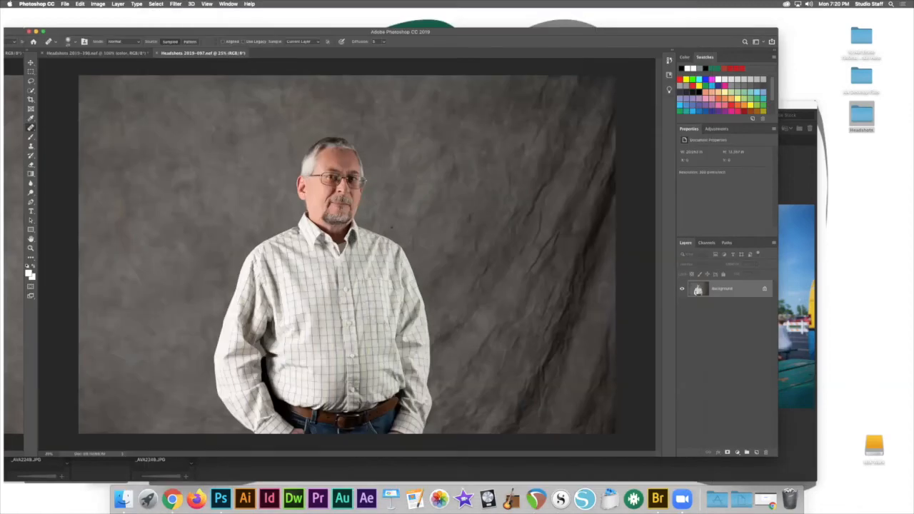
pyautogui.press('super+equal')
pyautogui.press('super+equal')
pyautogui.press('super+equal')
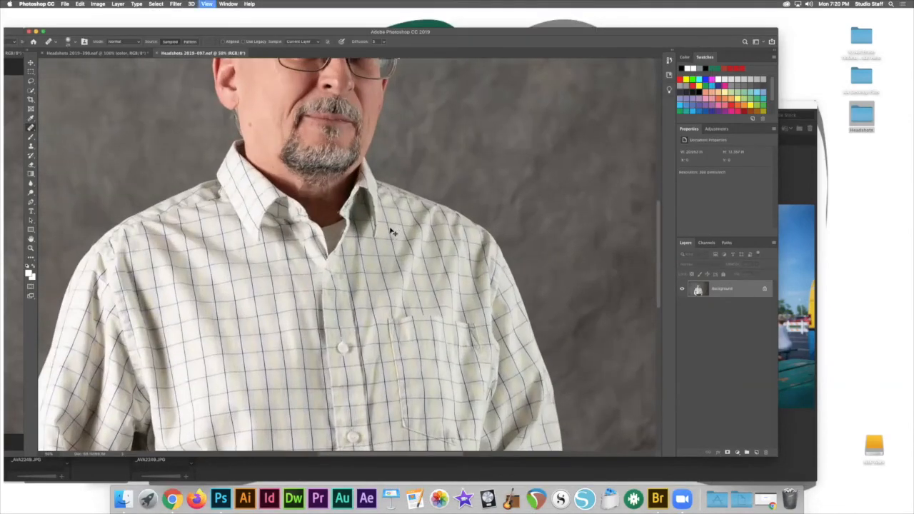
pyautogui.scroll(5, 358, 189)
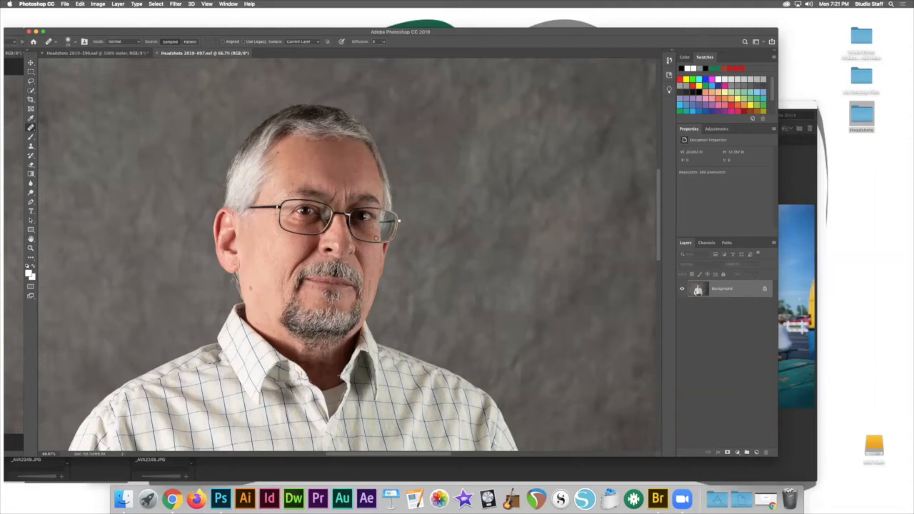
# In Headshots 2019-390.nef, collapse the frequency separation group and add an empty layer above it
pyautogui.click(91, 53)
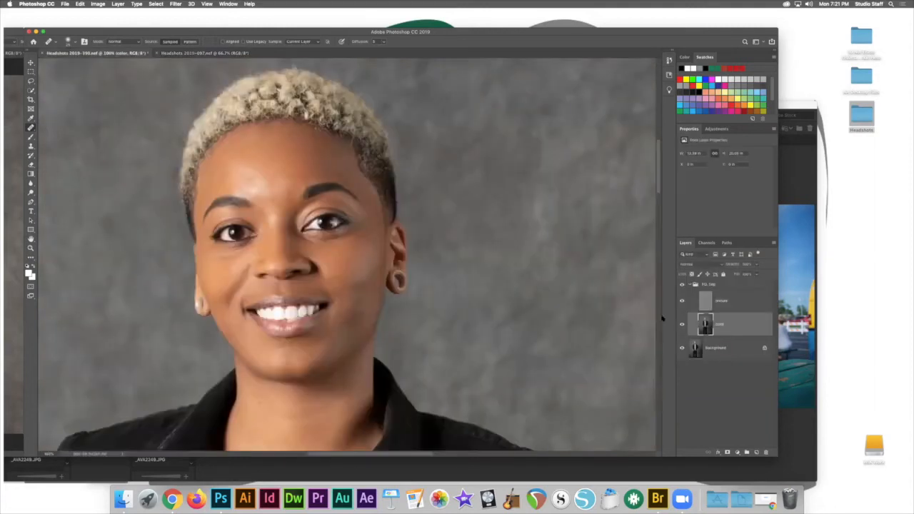
pyautogui.click(692, 286)
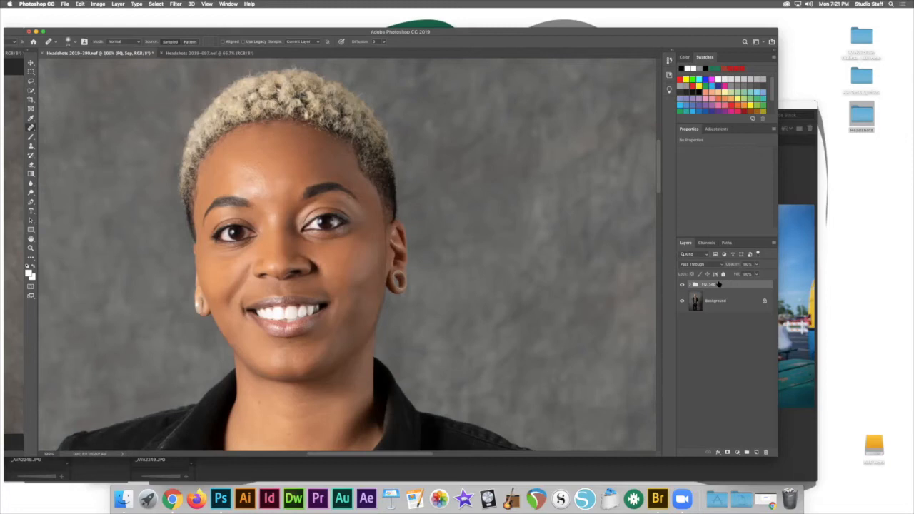
pyautogui.click(756, 452)
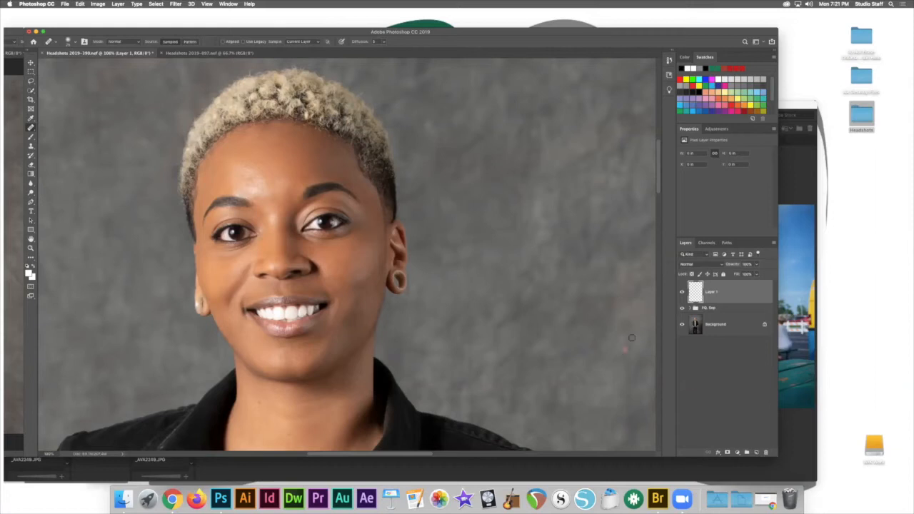
# Fill the new layer with the merged RGB image using Apply Image with Normal blending
pyautogui.click(98, 4)
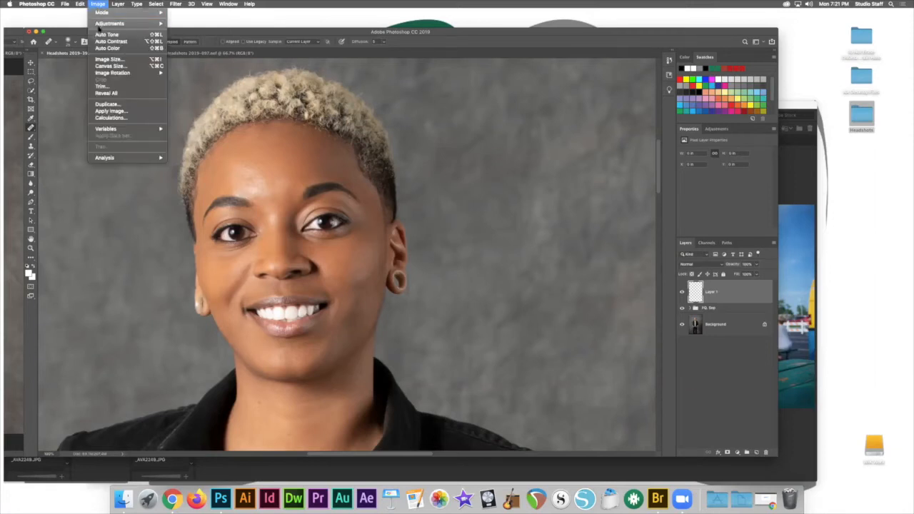
pyautogui.click(110, 112)
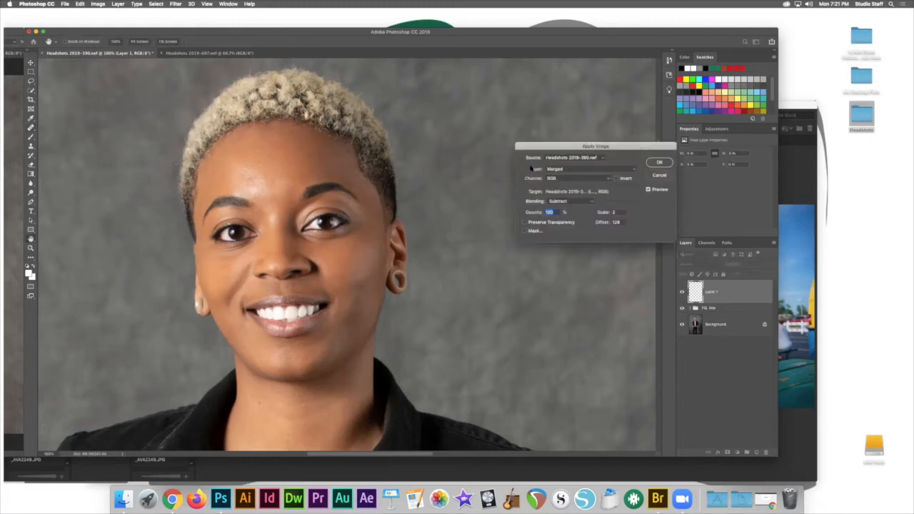
pyautogui.click(579, 202)
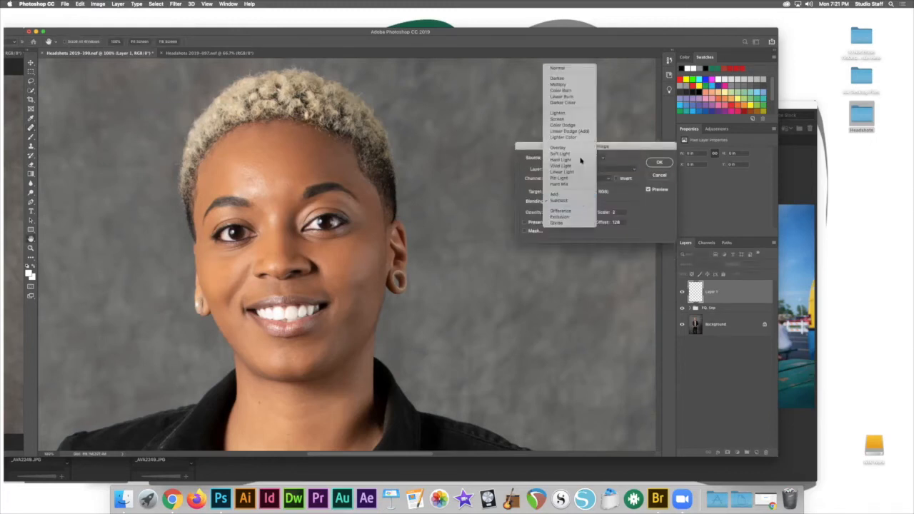
pyautogui.click(578, 80)
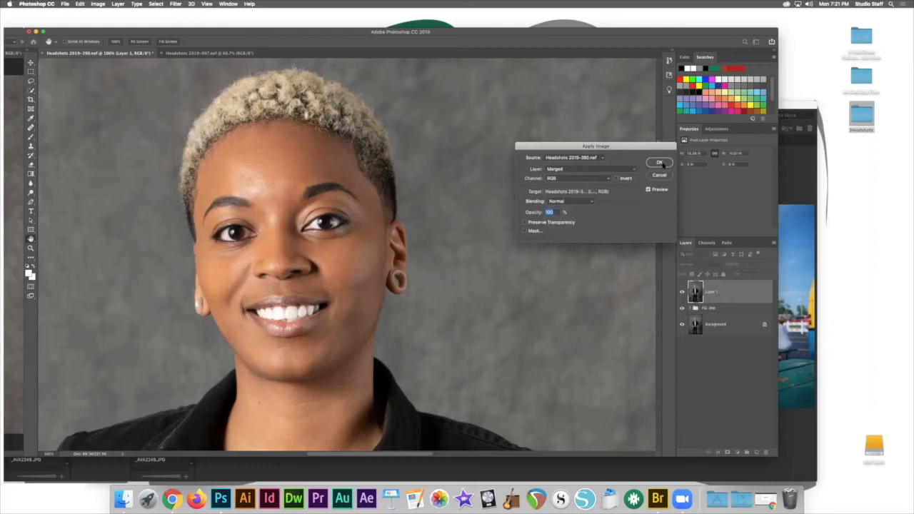
pyautogui.click(658, 162)
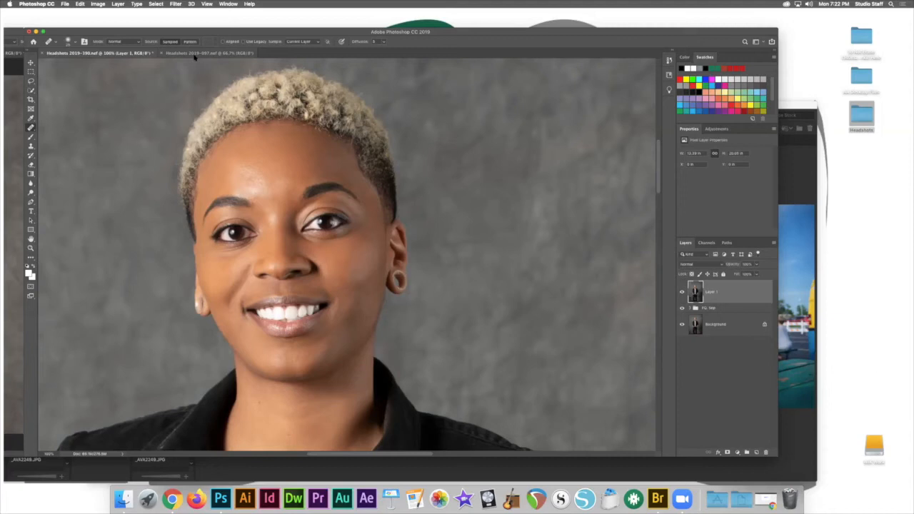
# Add a Hue/Saturation adjustment layer to Headshots 2019-097.nef, target Reds, and enlarge the settings area
pyautogui.click(195, 56)
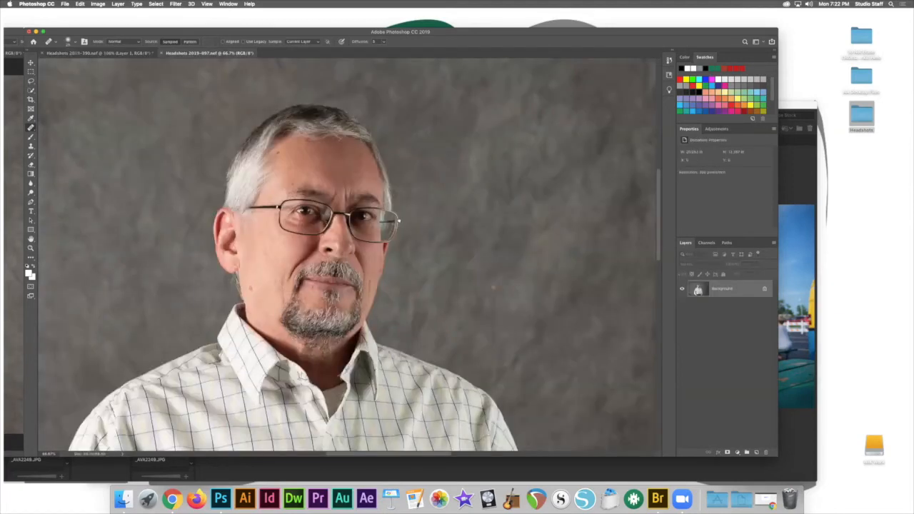
pyautogui.click(715, 130)
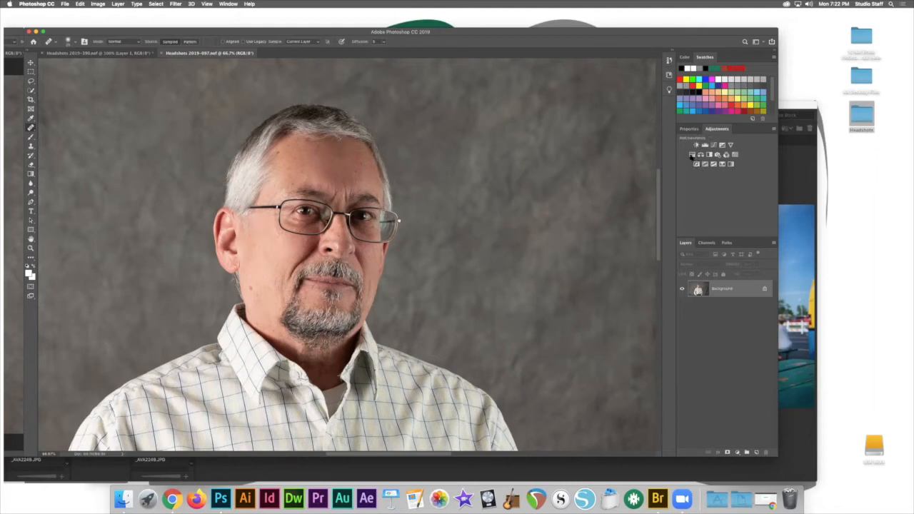
pyautogui.click(691, 156)
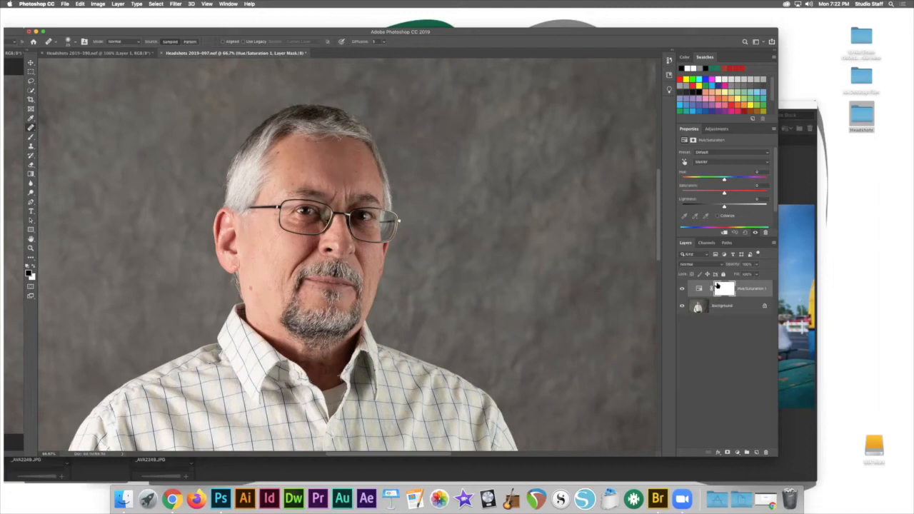
pyautogui.click(711, 165)
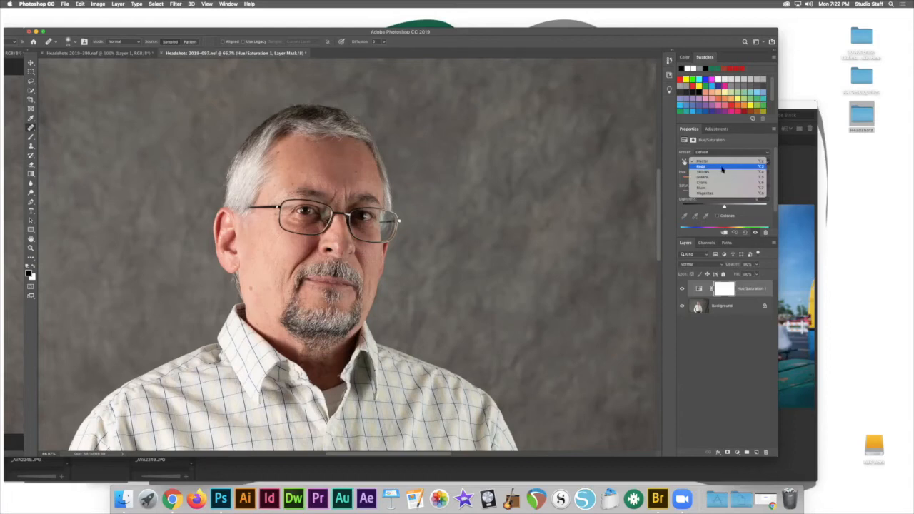
pyautogui.click(722, 167)
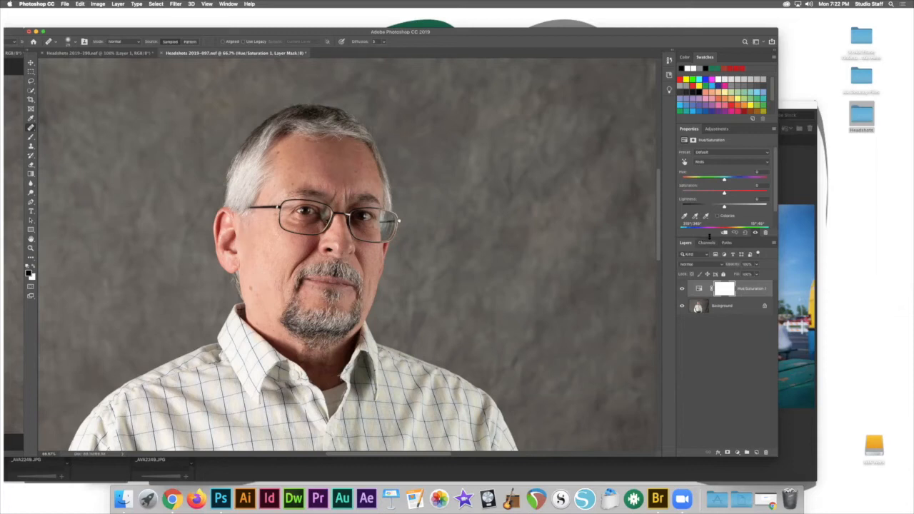
pyautogui.moveTo(728, 240); pyautogui.dragTo(729, 295)
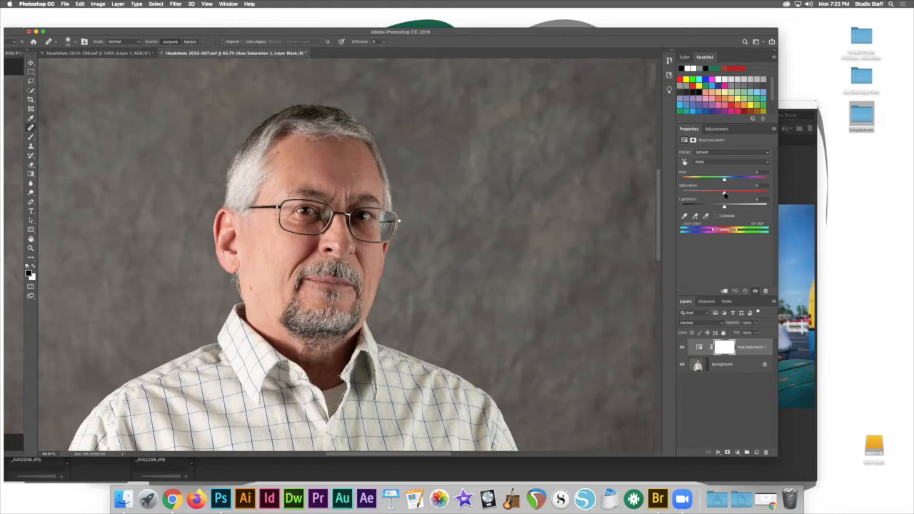
# With Reds saturation temporarily at maximum, narrow the colour range to the red skin patches, and reset saturation to 0
pyautogui.moveTo(724, 193); pyautogui.dragTo(786, 193)
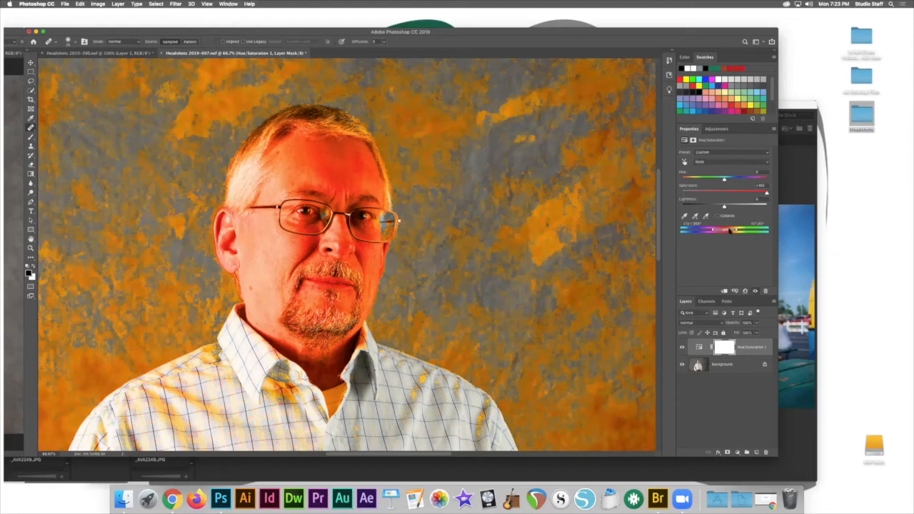
pyautogui.moveTo(727, 231)
pyautogui.mouseDown()
pyautogui.moveTo(713, 232)
pyautogui.moveTo(739, 231)
pyautogui.moveTo(728, 234)
pyautogui.mouseUp()
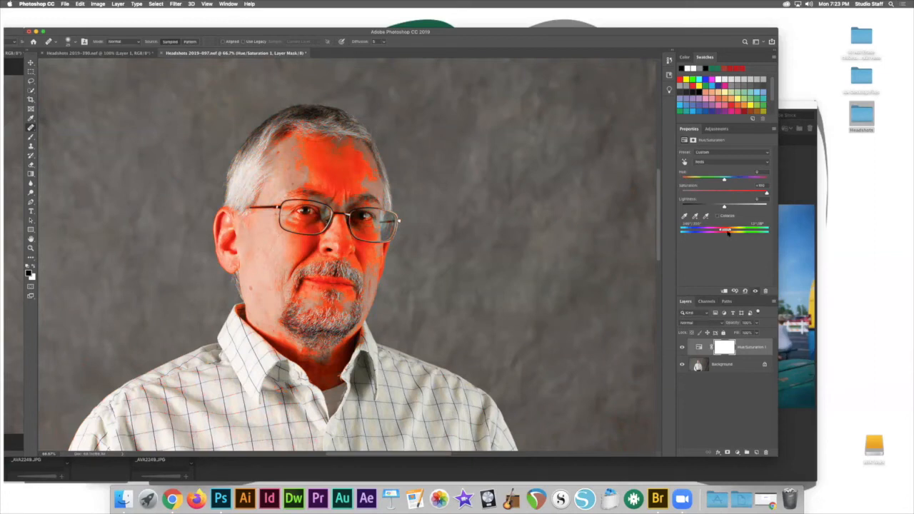
pyautogui.moveTo(728, 232); pyautogui.dragTo(729, 231)
pyautogui.click(757, 185)
pyautogui.write('0')
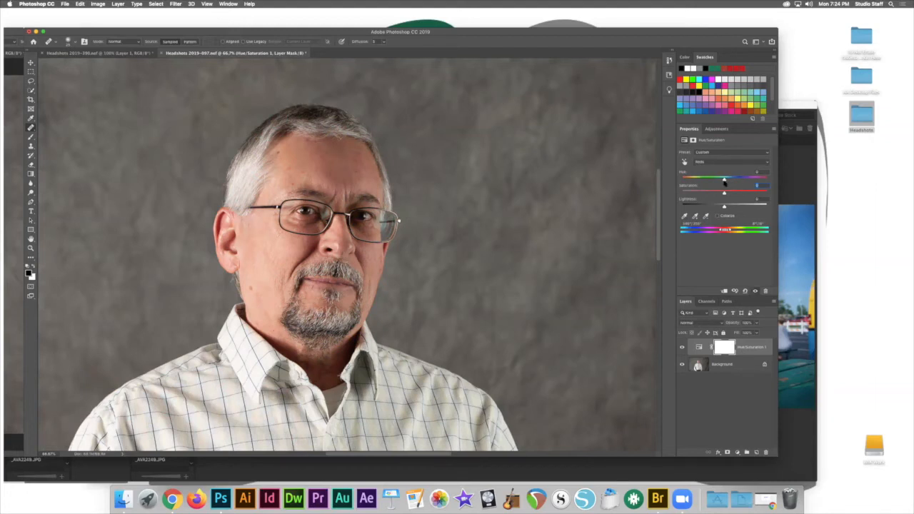
# Shift the Reds hue slightly in the positive direction and compare the face with the adjustment hidden and shown, ending with the Brush tool active
pyautogui.moveTo(724, 181)
pyautogui.mouseDown()
pyautogui.moveTo(756, 180)
pyautogui.moveTo(725, 181)
pyautogui.mouseUp()
pyautogui.moveTo(726, 181); pyautogui.dragTo(727, 182)
pyautogui.click(681, 348)
pyautogui.click(681, 347)
pyautogui.click(681, 347)
pyautogui.click(681, 347)
pyautogui.click(30, 136)
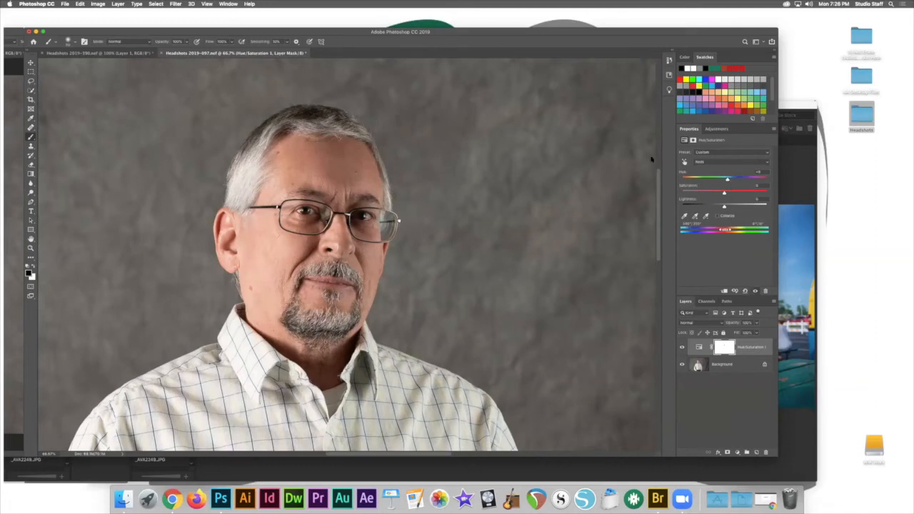
# Return to Headshots 2019-390.nef and add a Hue/Saturation adjustment layer above Layer 1
pyautogui.click(109, 54)
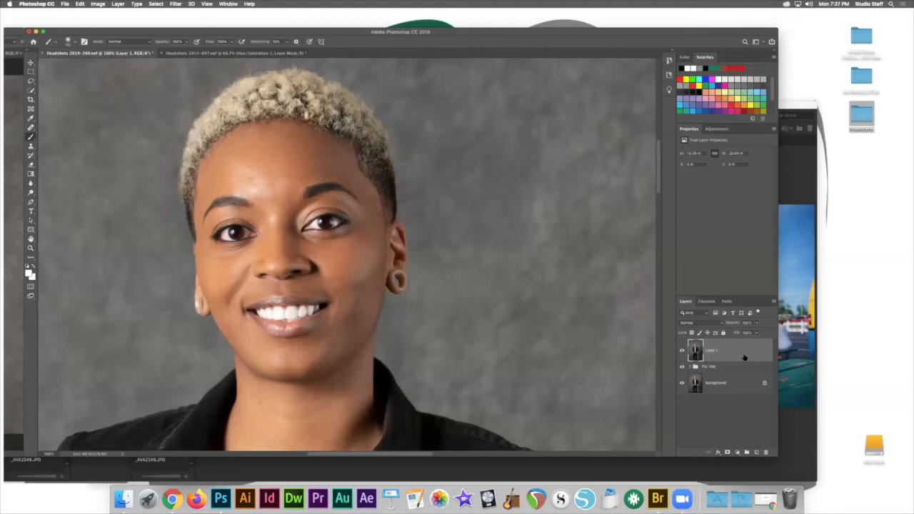
pyautogui.click(233, 54)
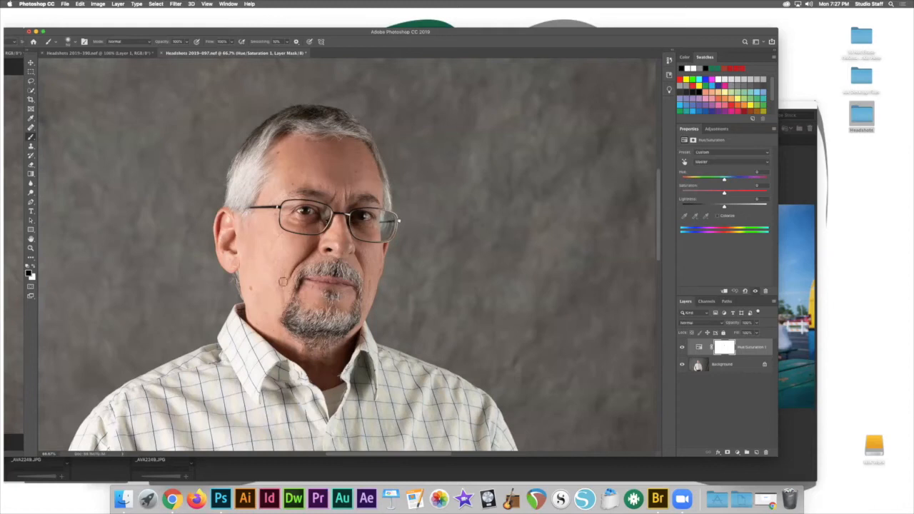
pyautogui.click(102, 55)
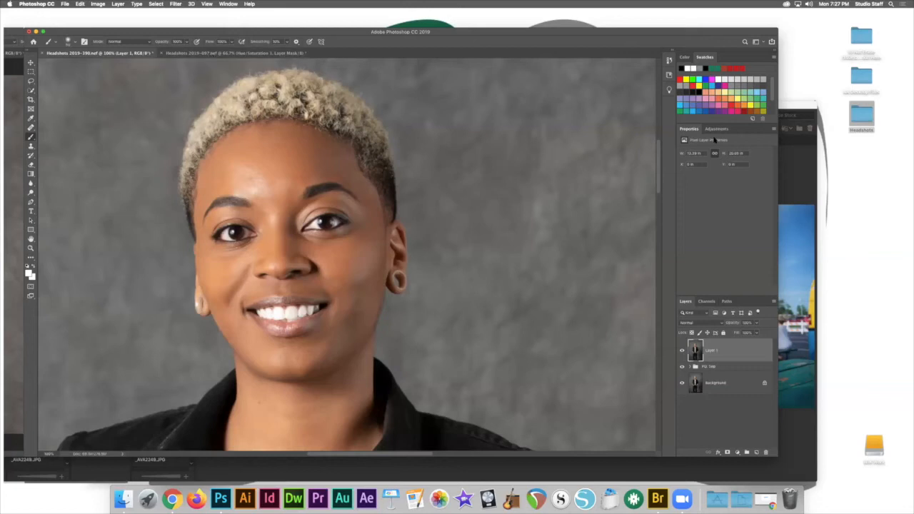
pyautogui.click(717, 128)
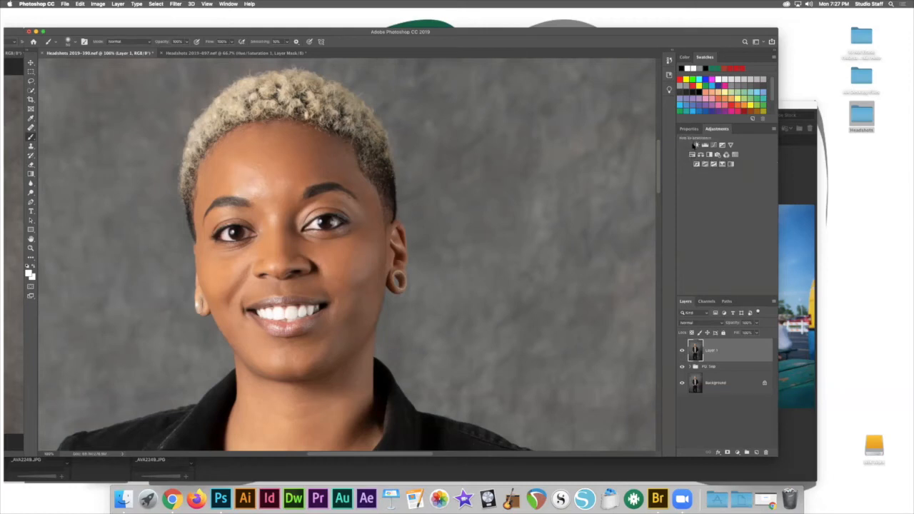
pyautogui.click(692, 156)
pyautogui.click(710, 163)
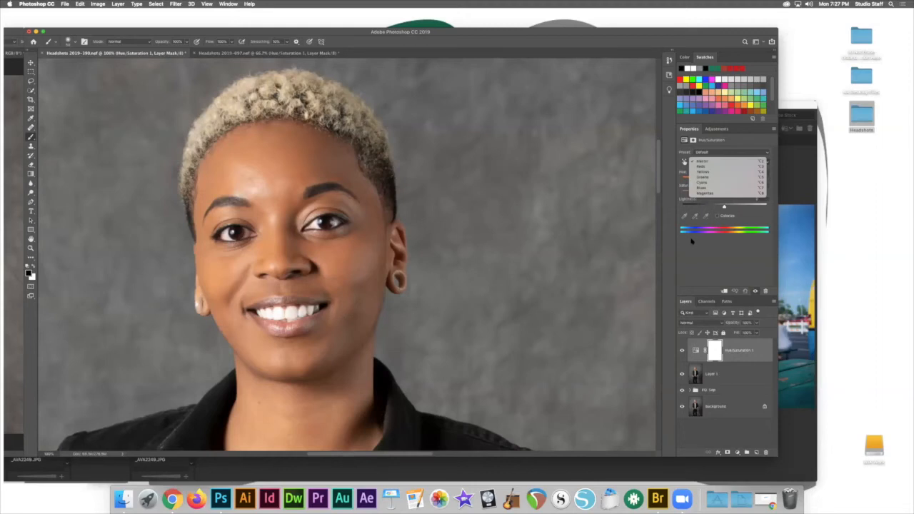
pyautogui.click(678, 190)
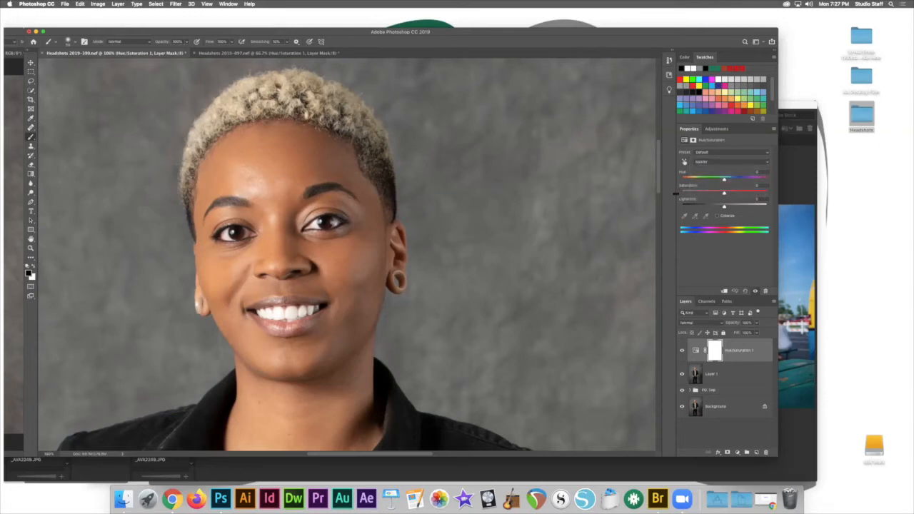
# Set the Yellows saturation to -100 with slightly raised lightness, and select the adjustment's layer mask
pyautogui.click(710, 162)
pyautogui.click(707, 172)
pyautogui.moveTo(722, 194); pyautogui.dragTo(657, 197)
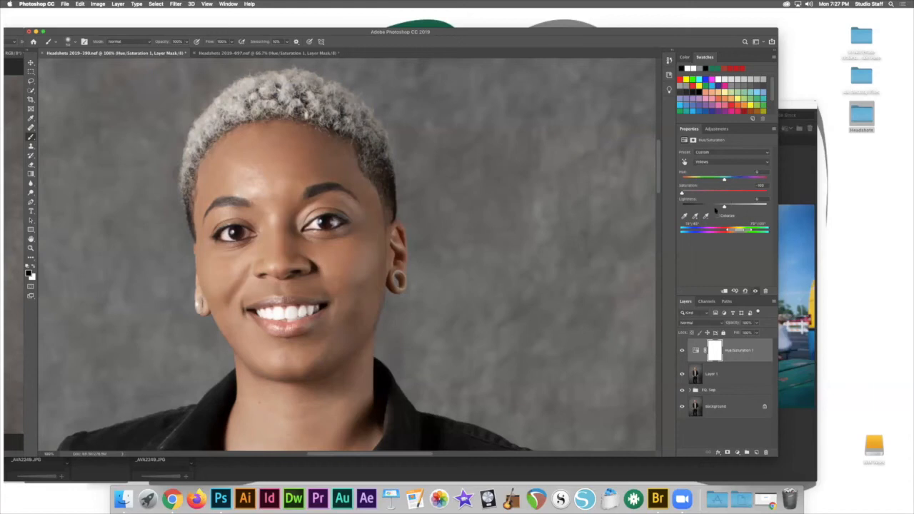
pyautogui.moveTo(723, 207); pyautogui.dragTo(730, 208)
pyautogui.click(714, 349)
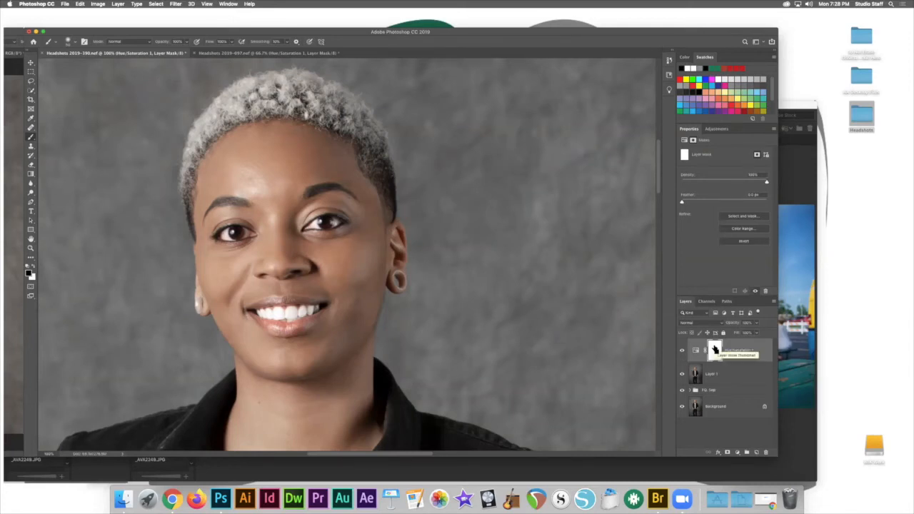
# Invert the Hue/Saturation layer mask to black and prepare a smaller brush with white as the foreground colour
pyautogui.hotkey('ctrl', 'i')
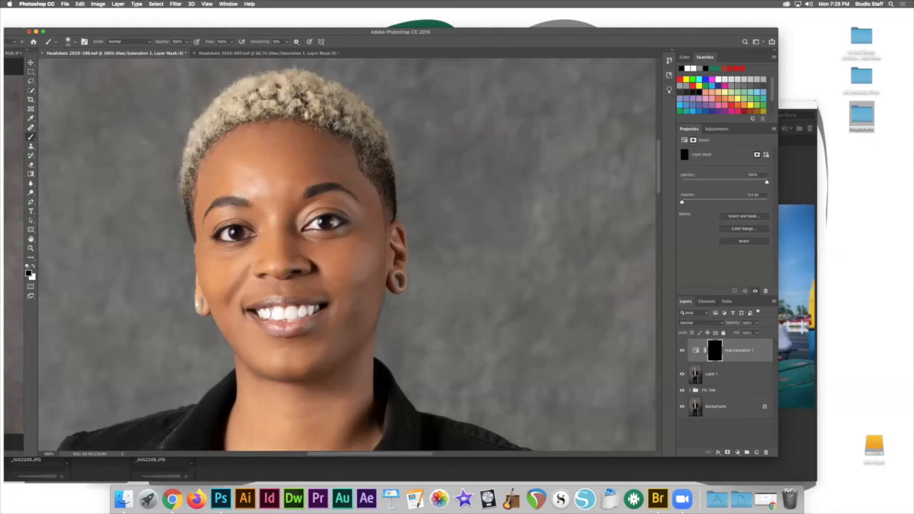
pyautogui.press('[')
pyautogui.press('[')
pyautogui.press('[')
pyautogui.press('[')
pyautogui.click(34, 267)
pyautogui.press('x')
pyautogui.press('x')
pyautogui.press('x')
pyautogui.press('x')
pyautogui.press('x')
pyautogui.press('x')
# Reduce the brush size further to fit the whites of the eyes, and return the view to 100%
pyautogui.scroll(3, 349, 260)
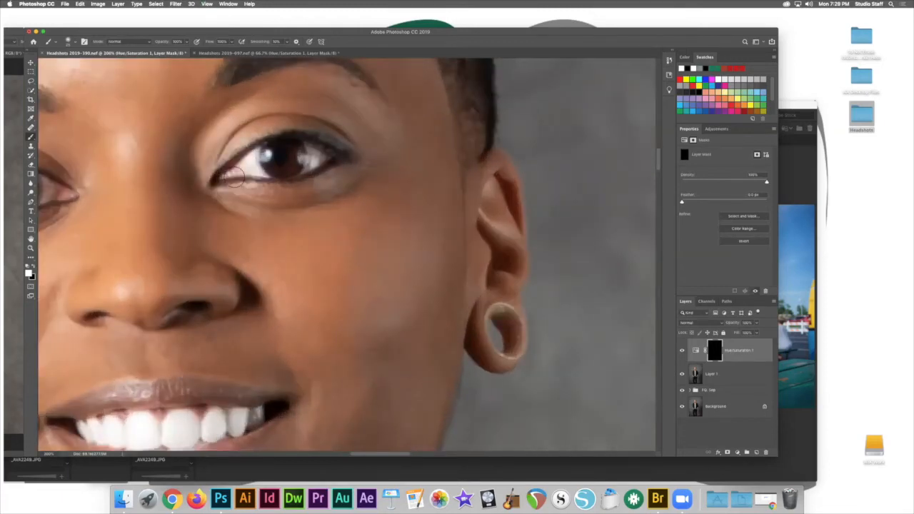
pyautogui.press('[')
pyautogui.press('[')
pyautogui.press('[')
pyautogui.press('[')
pyautogui.moveTo(178, 183); pyautogui.dragTo(330, 188)
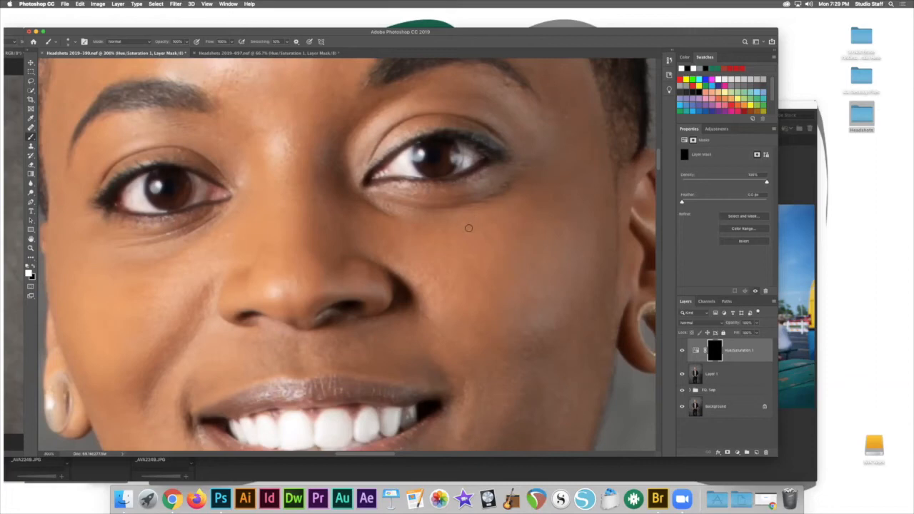
pyautogui.click(207, 3)
pyautogui.click(222, 86)
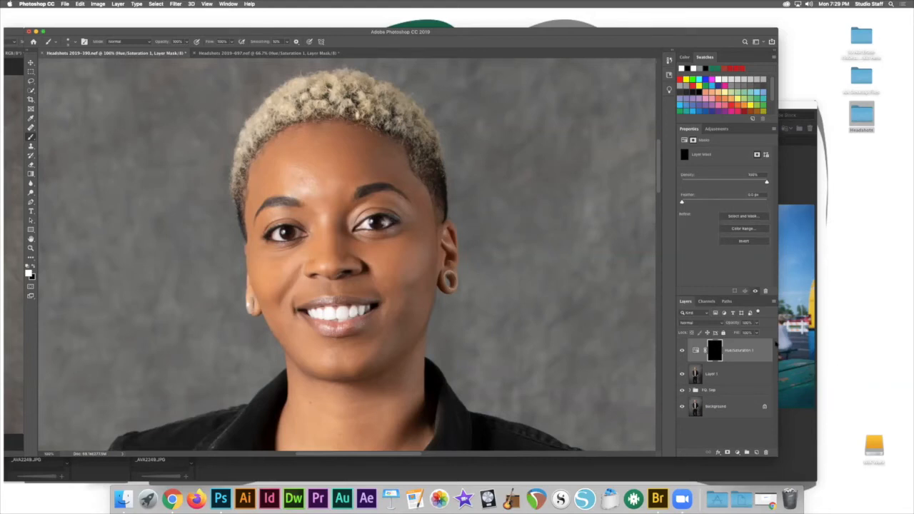
# Delete the Hue/Saturation adjustment layer and add a new empty layer above Layer 1
pyautogui.click(761, 349)
pyautogui.press('Delete')
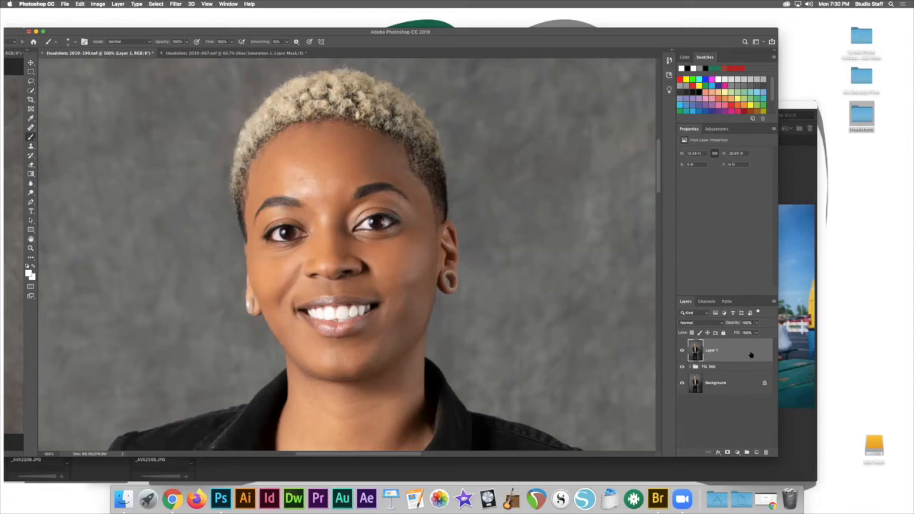
pyautogui.click(756, 453)
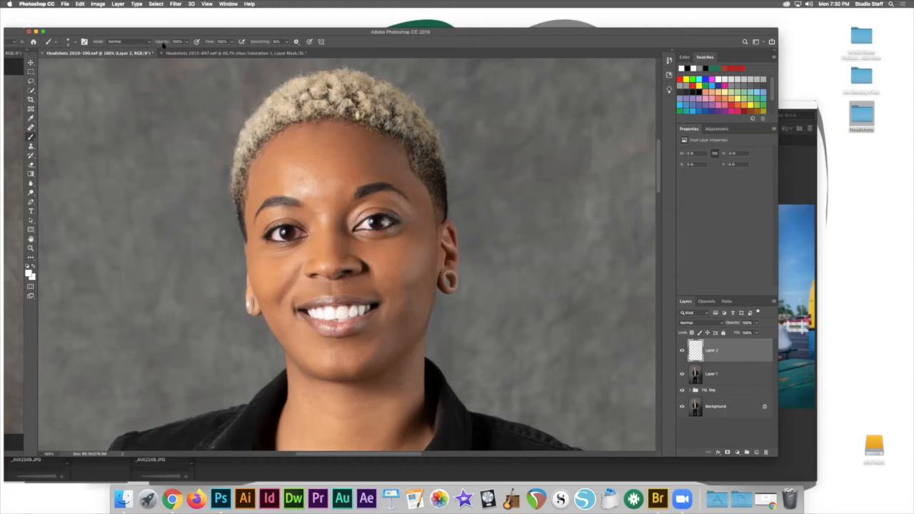
# Activate the Eyedropper tool and set its sample size to 5 by 5 Average
pyautogui.click(30, 72)
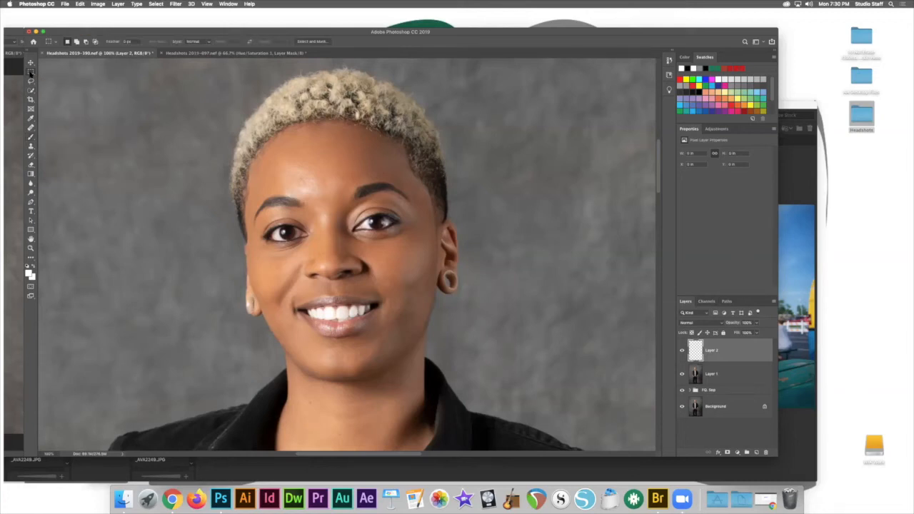
pyautogui.click(30, 119)
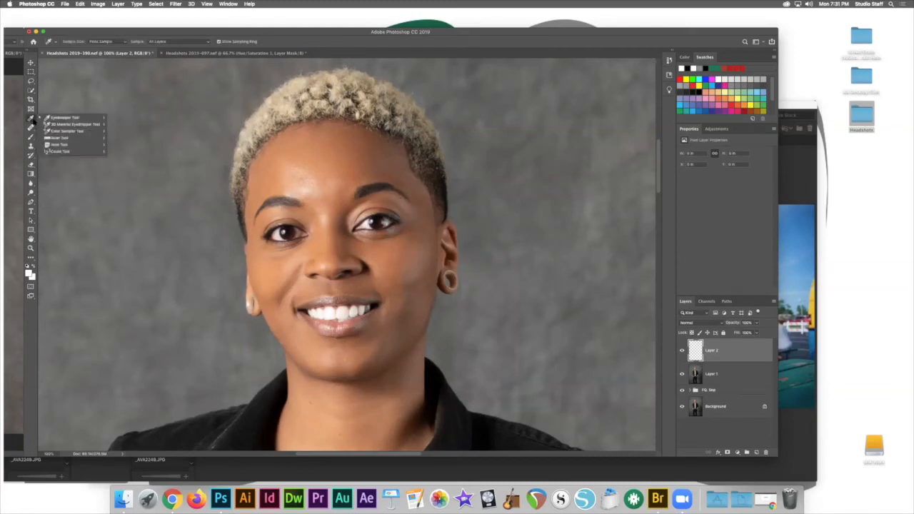
pyautogui.click(120, 43)
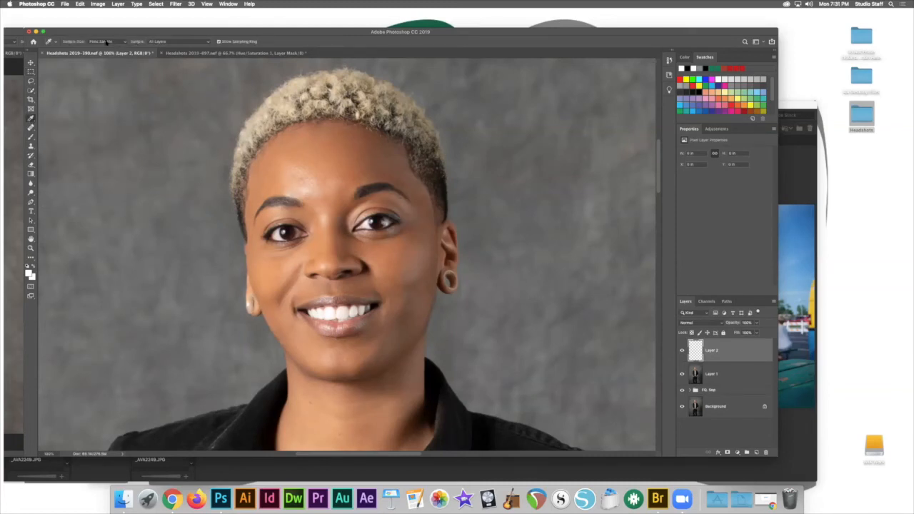
pyautogui.click(113, 42)
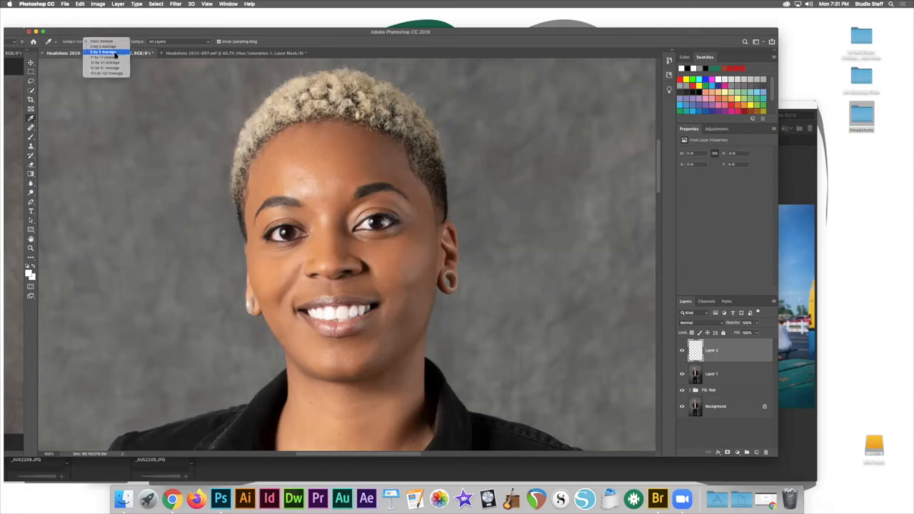
pyautogui.click(116, 54)
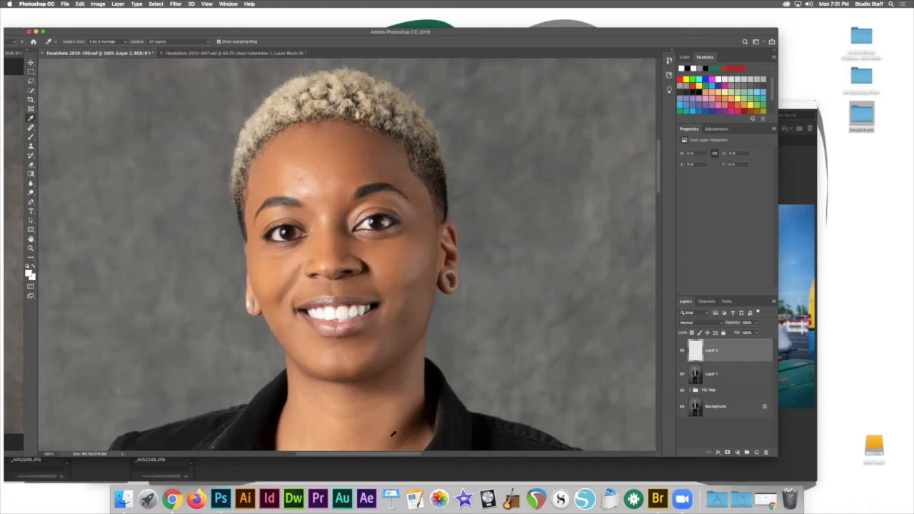
# Sample the skin highlight on the forehead and paint a swatch of it with an enlarged brush on the grey backdrop
pyautogui.scroll(-3, 413, 308)
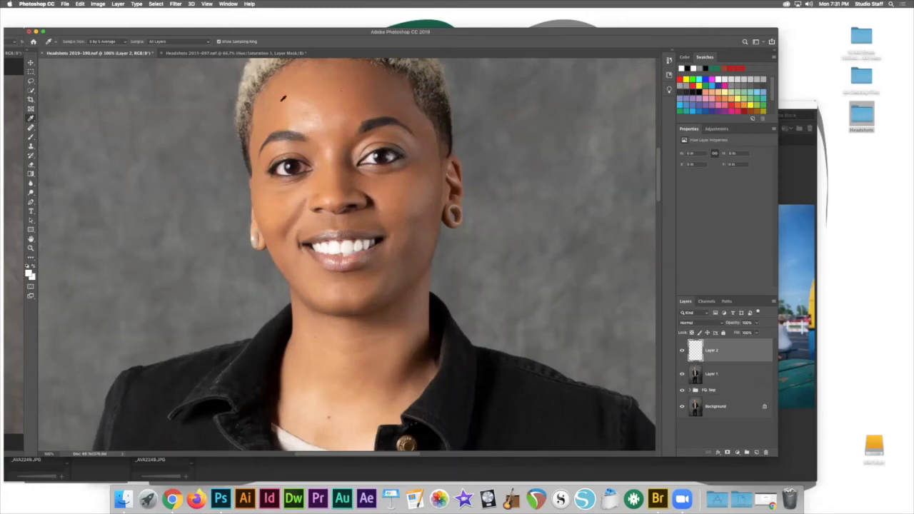
pyautogui.click(304, 111)
pyautogui.click(31, 137)
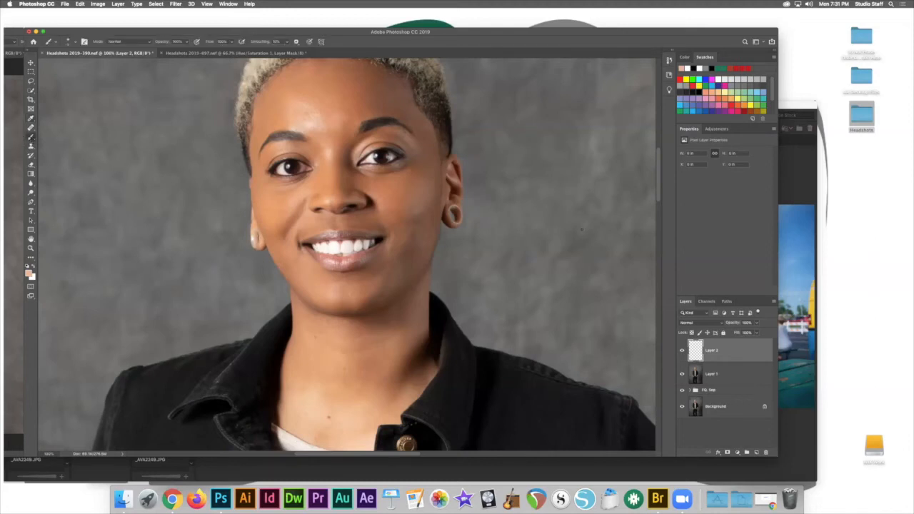
pyautogui.press(']')
pyautogui.press(']')
pyautogui.press(']')
pyautogui.press(']')
pyautogui.press(']')
pyautogui.moveTo(529, 132)
pyautogui.mouseDown()
pyautogui.moveTo(580, 126)
pyautogui.moveTo(528, 135)
pyautogui.moveTo(559, 133)
pyautogui.mouseUp()
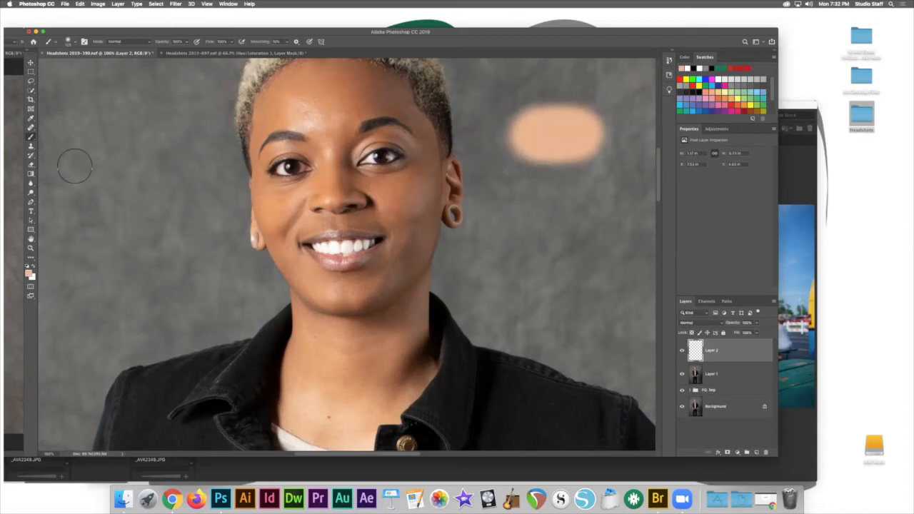
# Sample the midtone skin colour from the cheek and paint a second swatch directly below the highlight swatch
pyautogui.click(31, 119)
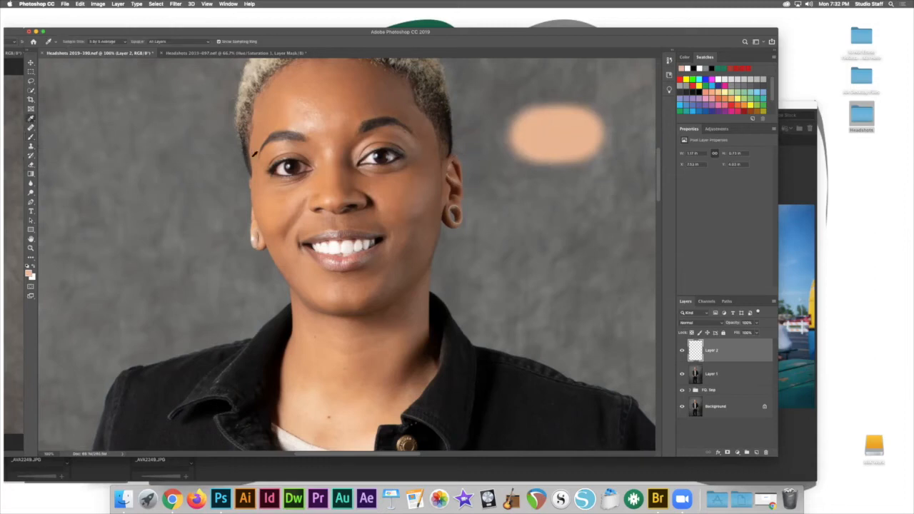
pyautogui.click(408, 194)
pyautogui.press('b')
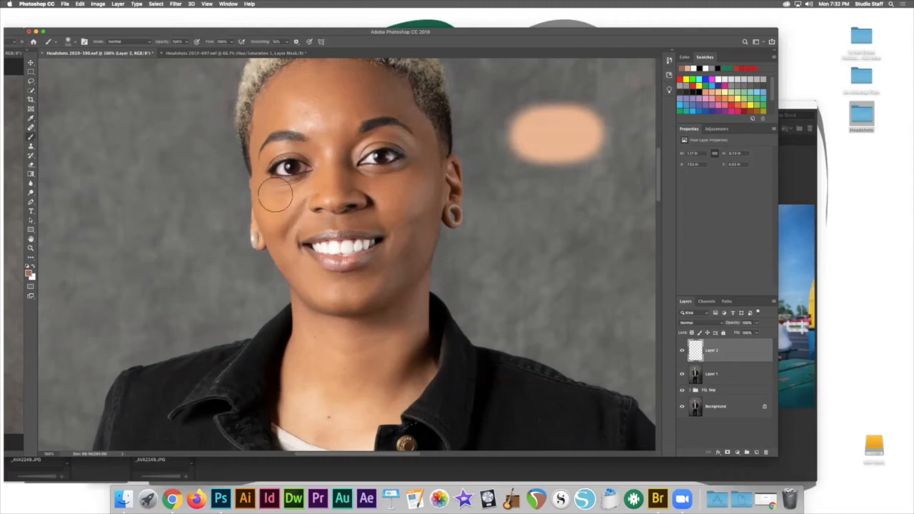
pyautogui.moveTo(534, 182)
pyautogui.mouseDown()
pyautogui.moveTo(575, 187)
pyautogui.moveTo(529, 190)
pyautogui.moveTo(588, 193)
pyautogui.moveTo(540, 191)
pyautogui.mouseUp()
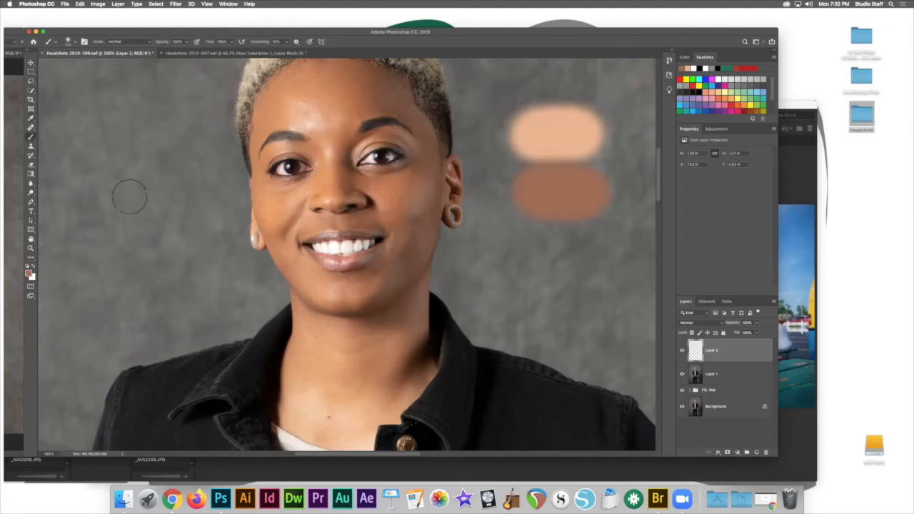
# Sample the shadow skin tone on the neck beside the collar and paint a third swatch below the midtone swatch
pyautogui.click(30, 118)
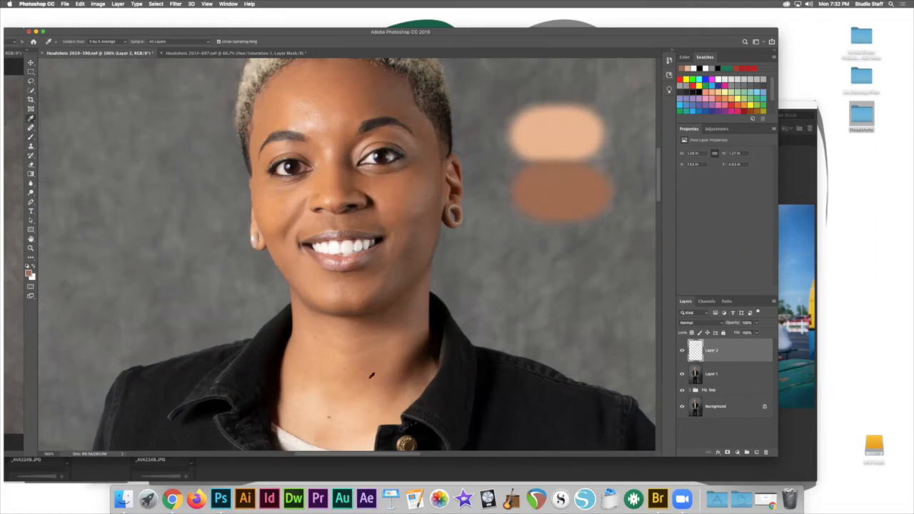
pyautogui.click(413, 371)
pyautogui.press('b')
pyautogui.moveTo(532, 252)
pyautogui.mouseDown()
pyautogui.moveTo(594, 246)
pyautogui.moveTo(514, 246)
pyautogui.mouseUp()
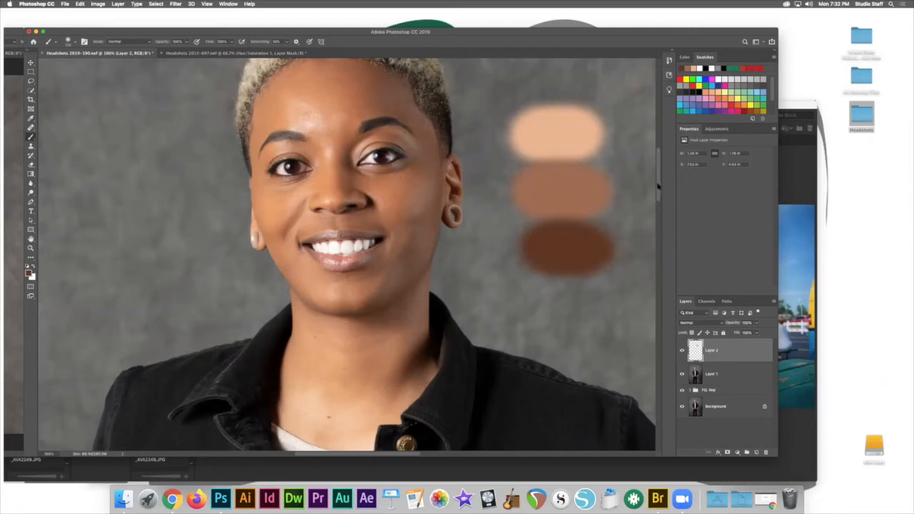
# Add a Gradient Map adjustment layer above Layer 2, keeping its Foreground to Background gradient, and hide the adjustment
pyautogui.click(712, 130)
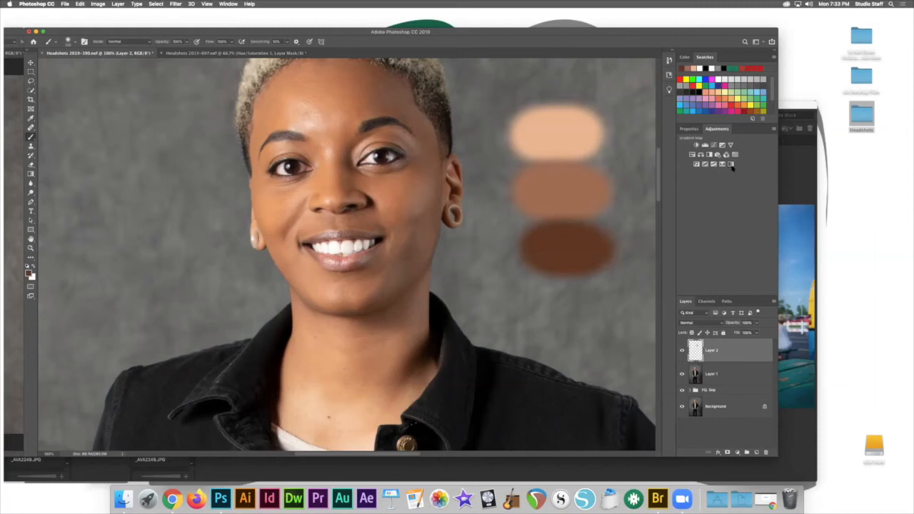
pyautogui.click(731, 165)
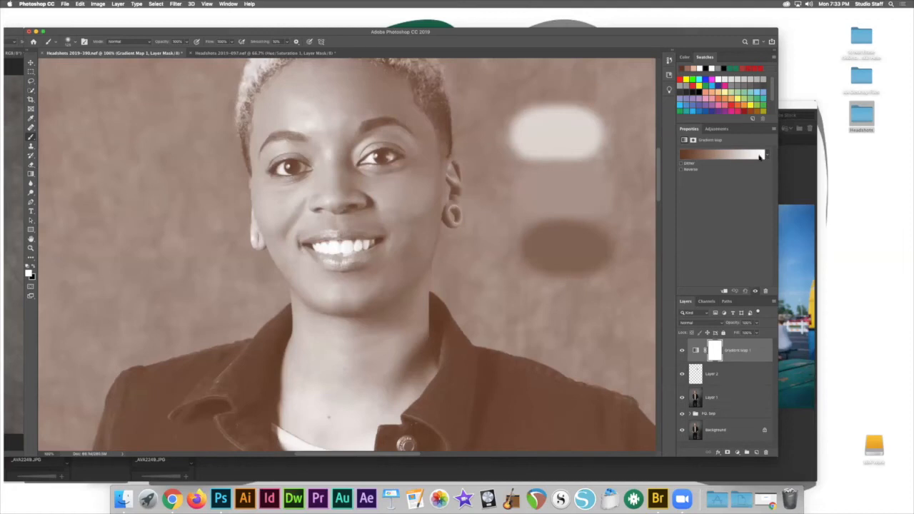
pyautogui.click(732, 156)
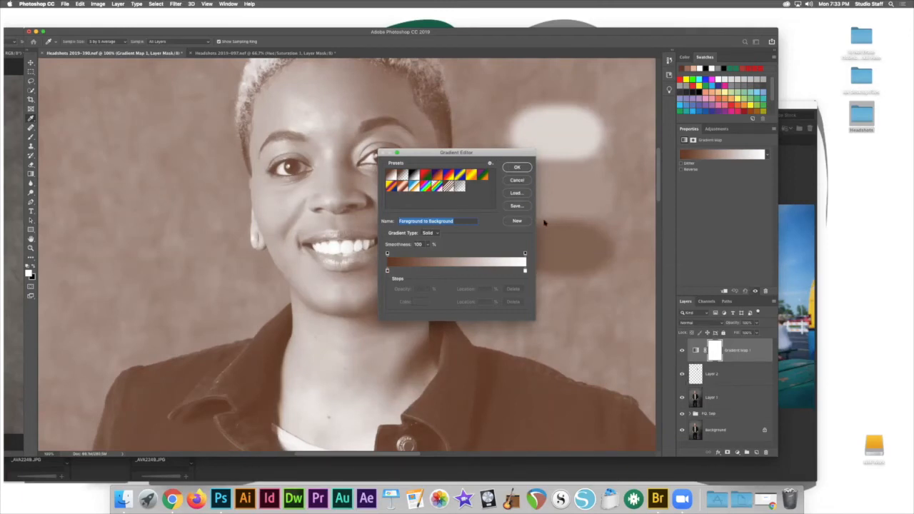
pyautogui.press('Return')
pyautogui.click(681, 374)
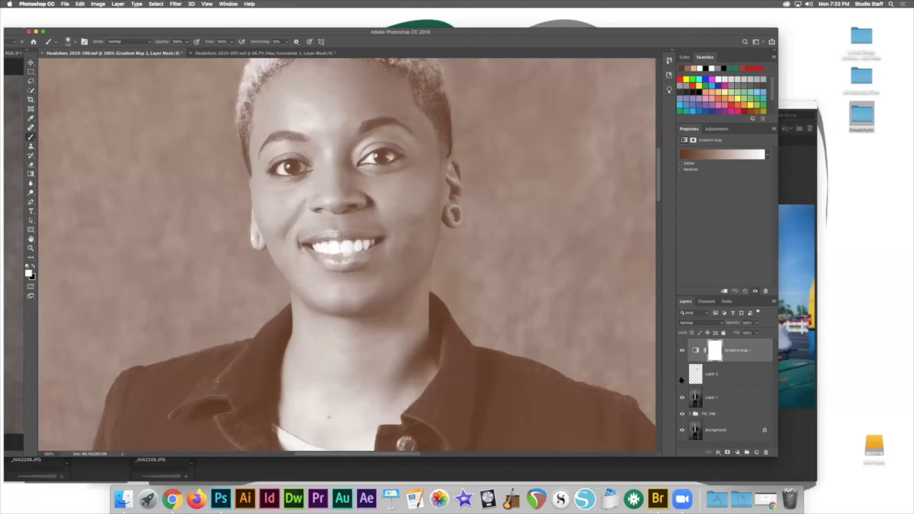
pyautogui.click(681, 372)
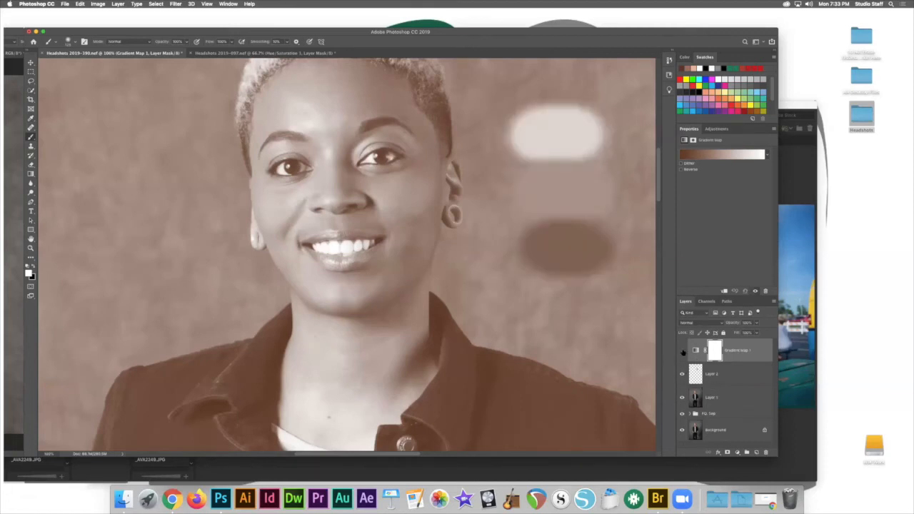
pyautogui.click(682, 351)
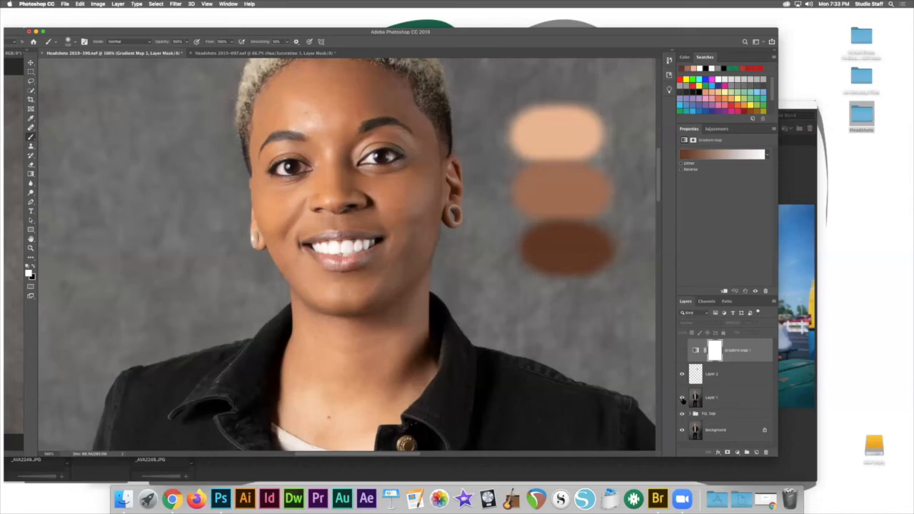
pyautogui.click(695, 350)
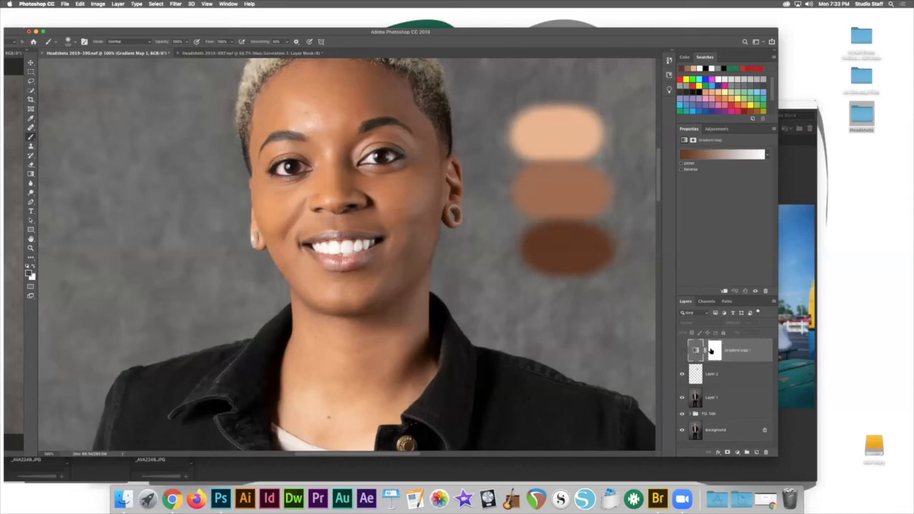
pyautogui.click(709, 155)
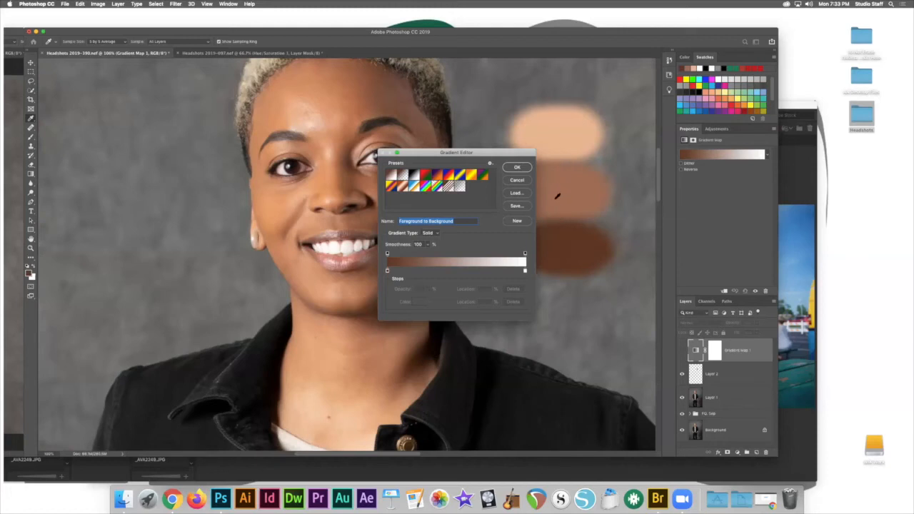
pyautogui.moveTo(477, 153); pyautogui.dragTo(422, 141)
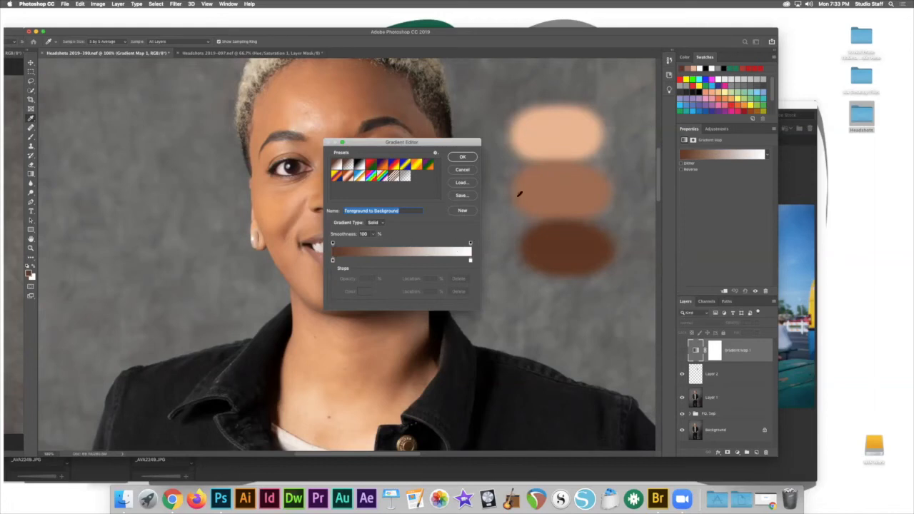
pyautogui.click(462, 169)
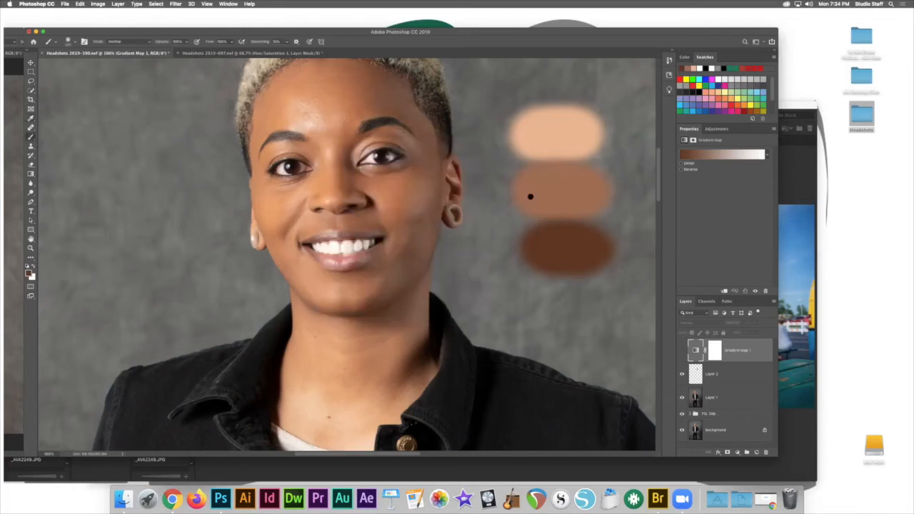
# Sample the dark brown shadow swatch as the foreground colour and examine its RGB values in the Color Picker
pyautogui.click(31, 118)
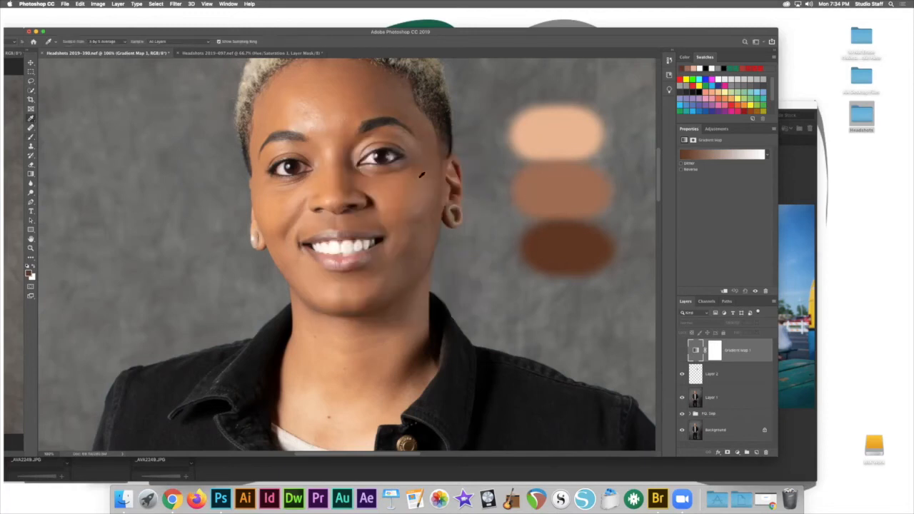
pyautogui.click(582, 242)
pyautogui.click(29, 272)
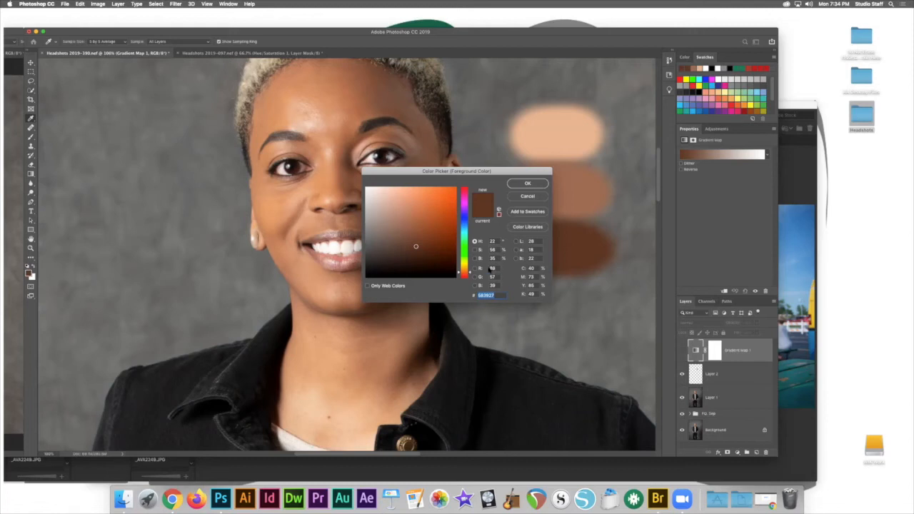
pyautogui.click(527, 184)
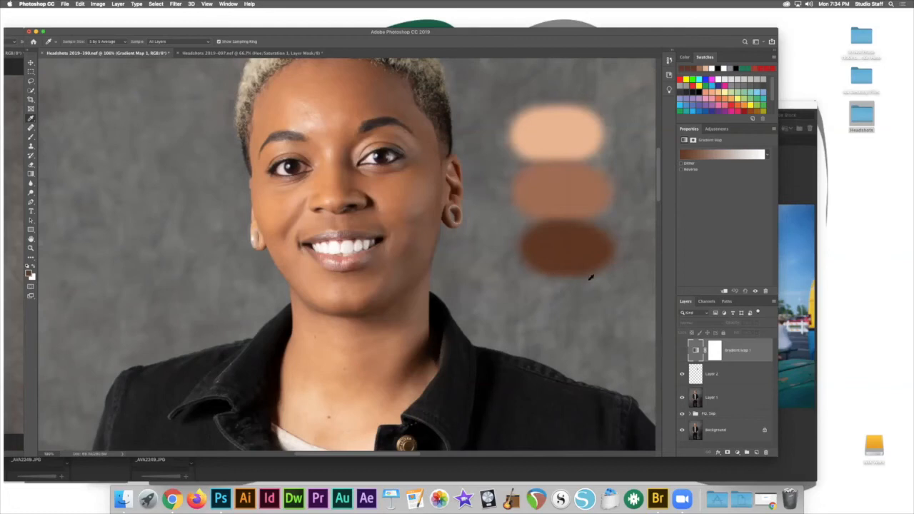
# Open the Gradient Map's gradient for editing and move its dark starting colour stop to location 32%
pyautogui.click(704, 156)
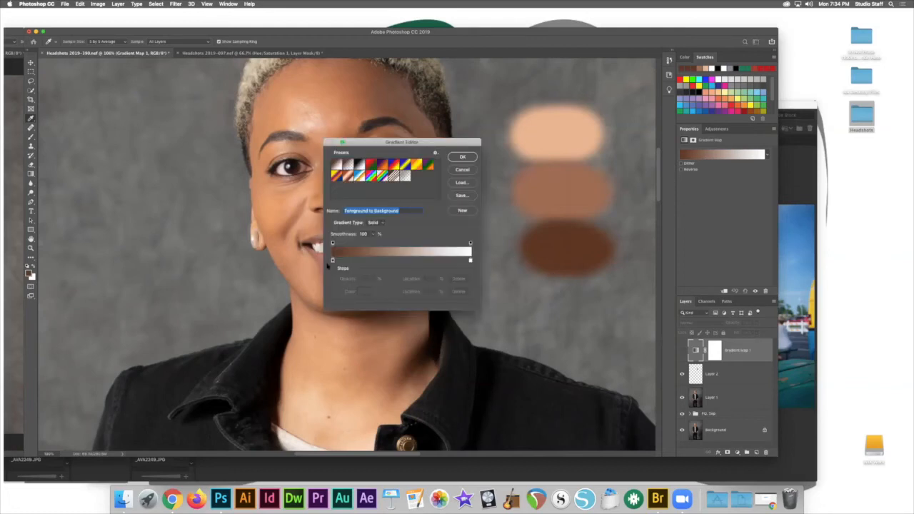
pyautogui.click(332, 261)
pyautogui.doubleClick(425, 291)
pyautogui.write('88')
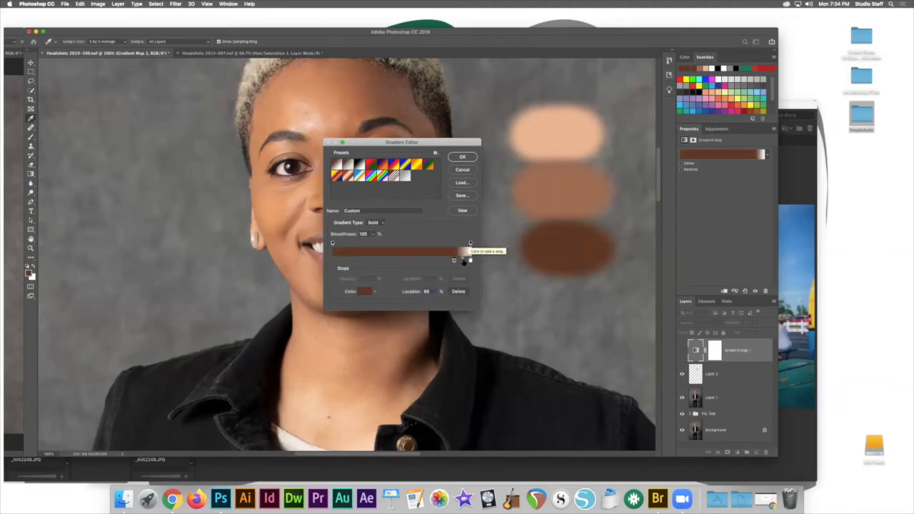
pyautogui.moveTo(454, 261); pyautogui.dragTo(377, 262)
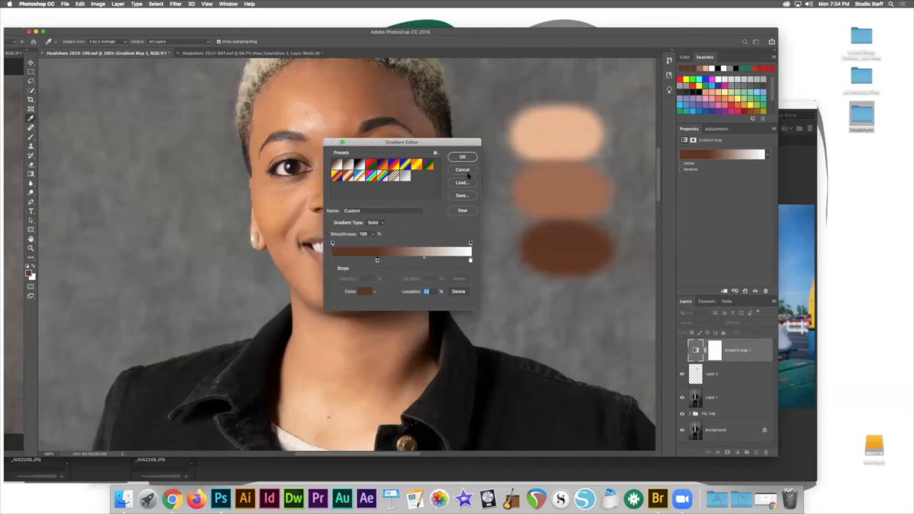
pyautogui.click(425, 253)
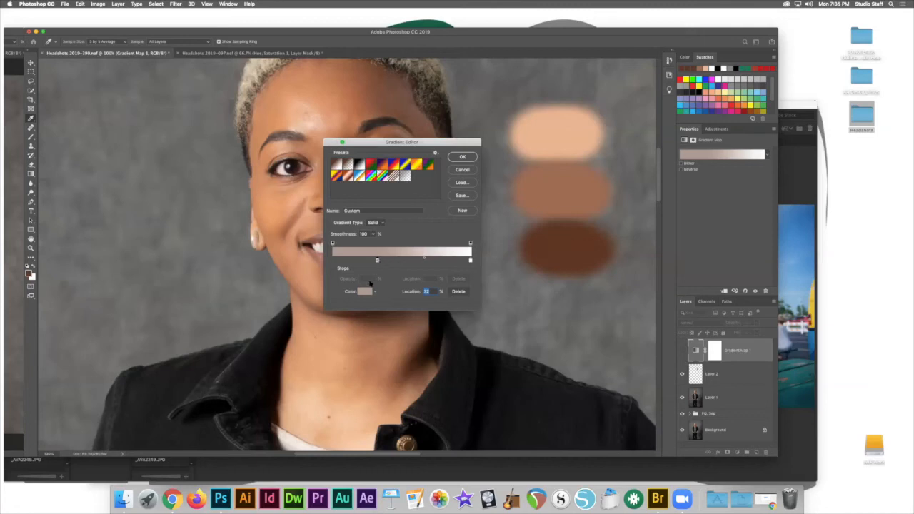
# Recolour the dark gradient stop with the shadow swatch's brown and set its location to 35%
pyautogui.click(365, 292)
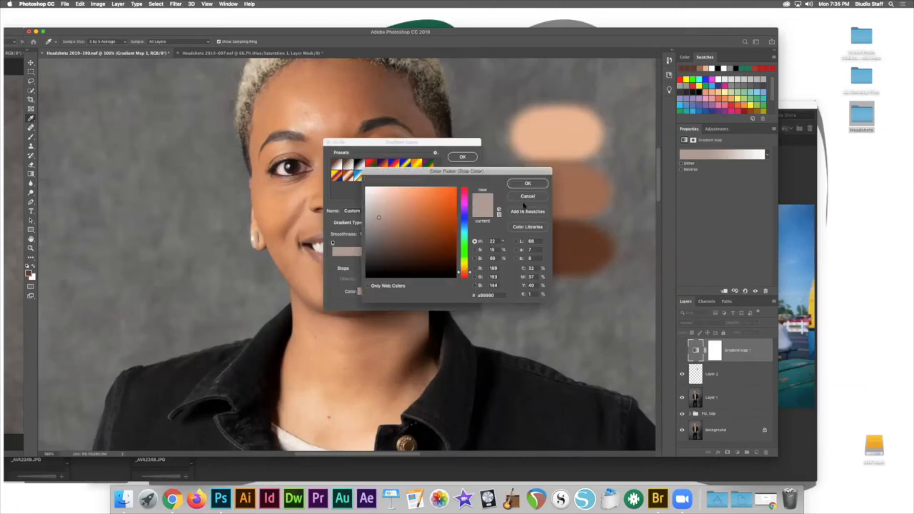
pyautogui.click(524, 196)
pyautogui.click(363, 292)
pyautogui.click(575, 243)
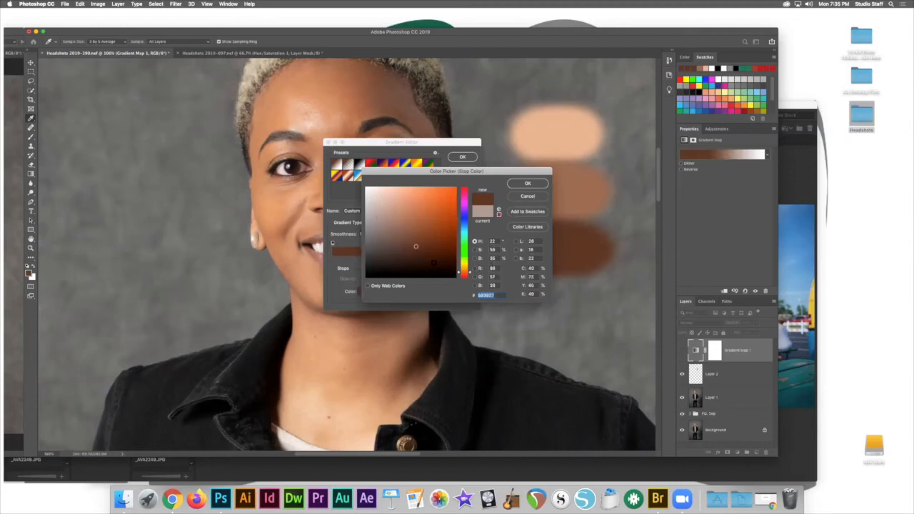
pyautogui.click(528, 185)
pyautogui.moveTo(432, 291); pyautogui.dragTo(415, 292)
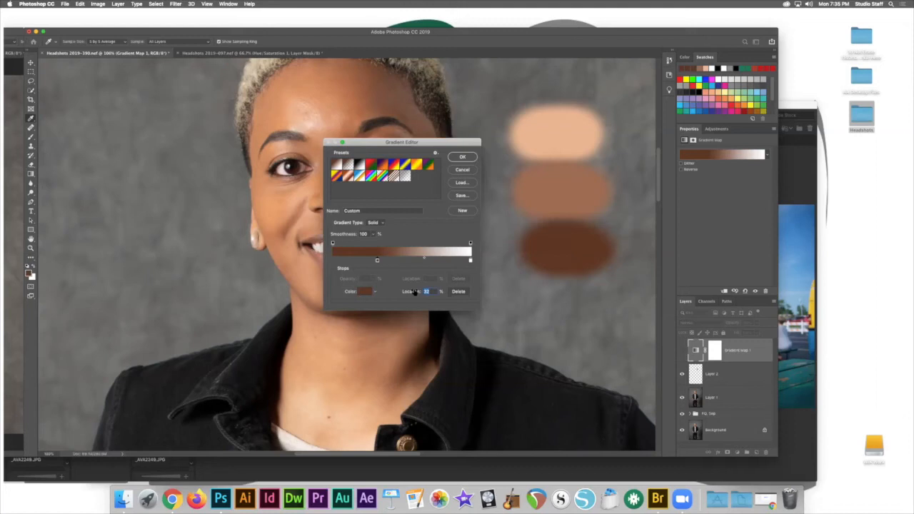
pyautogui.write('35')
# Add a gradient stop coloured from the midtone swatch and set its location to 57%
pyautogui.click(430, 260)
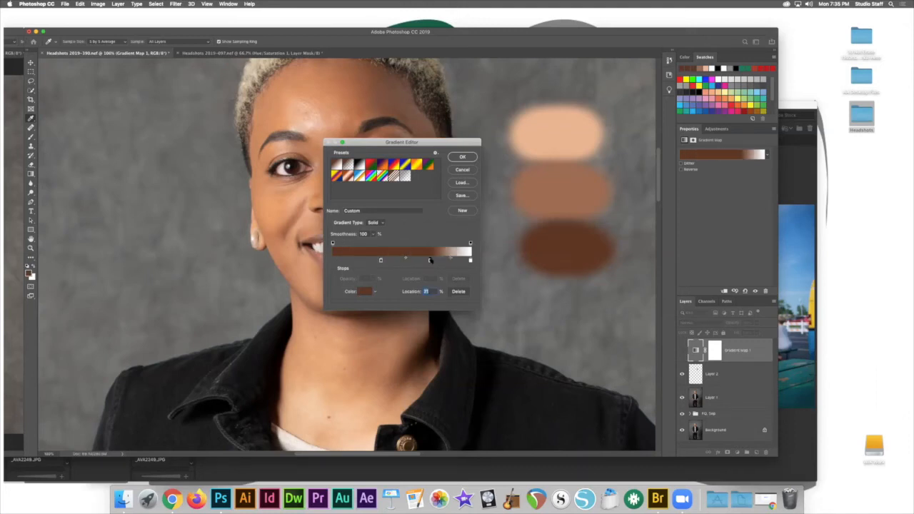
pyautogui.doubleClick(429, 261)
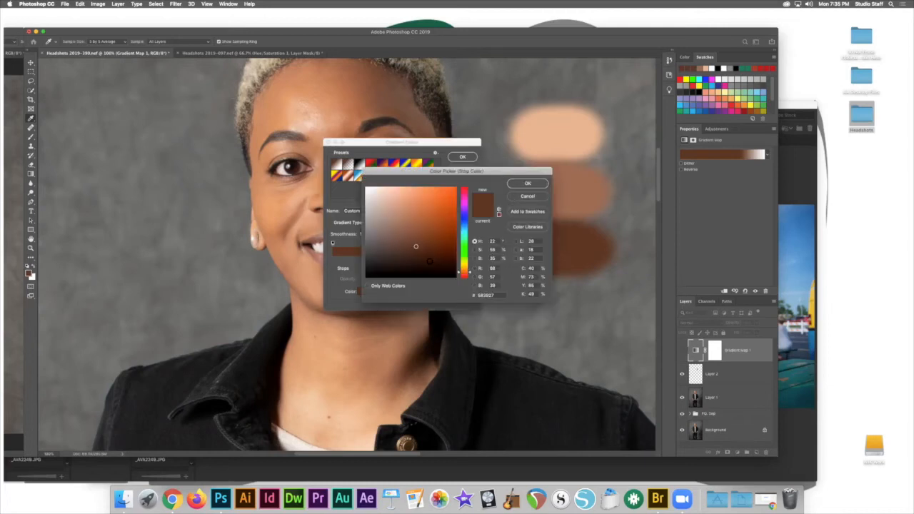
pyautogui.click(587, 185)
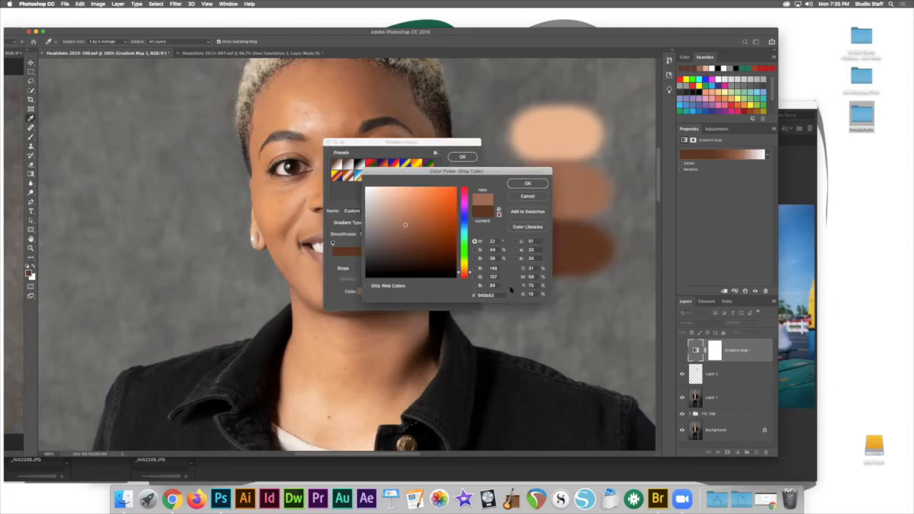
pyautogui.click(528, 183)
pyautogui.doubleClick(427, 291)
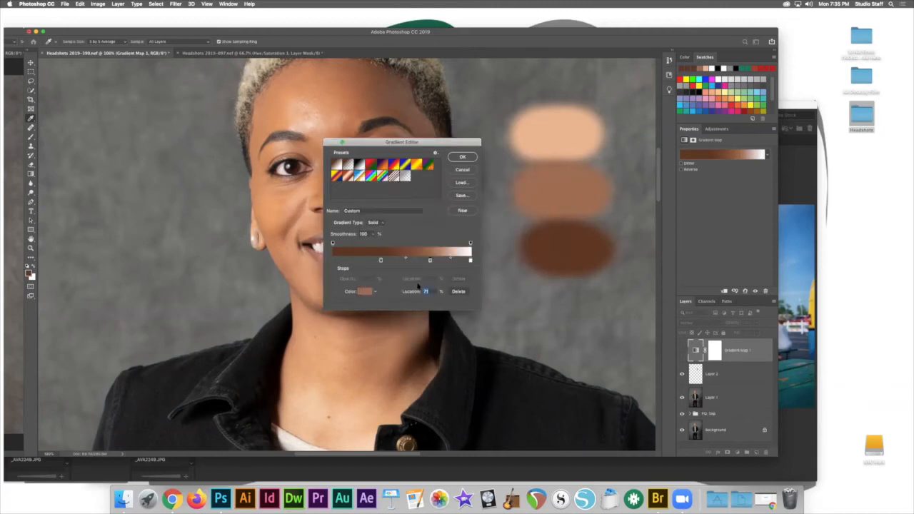
pyautogui.write('57')
# Recolour the white end stop with the highlight swatch's peach tone and set its location to 87%
pyautogui.click(470, 262)
pyautogui.click(470, 261)
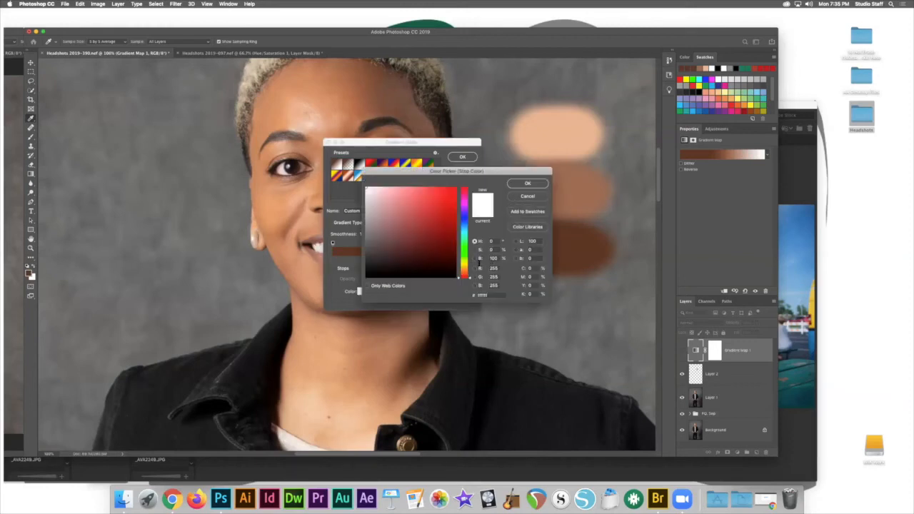
pyautogui.click(565, 138)
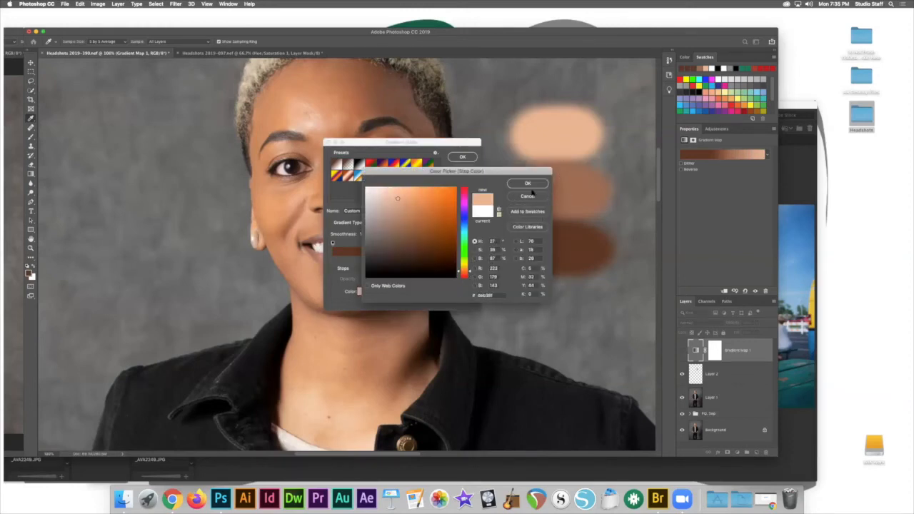
pyautogui.click(527, 184)
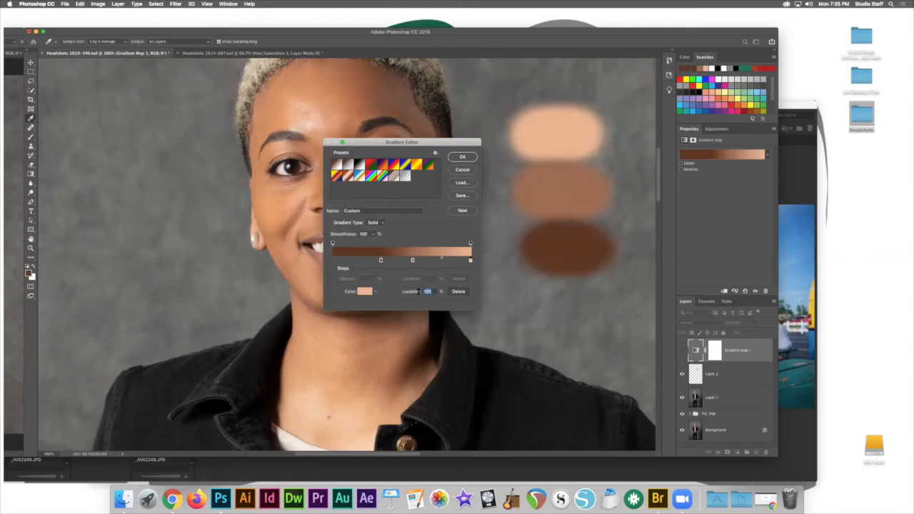
pyautogui.write('87')
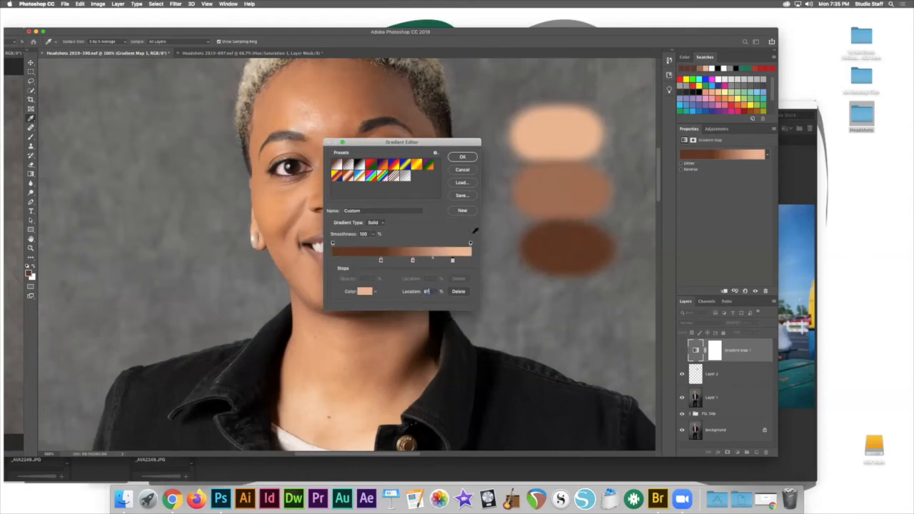
# Shift the midtone stop slightly toward the highlight stop and accept the edited gradient
pyautogui.click(430, 267)
pyautogui.moveTo(413, 262); pyautogui.dragTo(416, 262)
pyautogui.moveTo(418, 261); pyautogui.dragTo(420, 262)
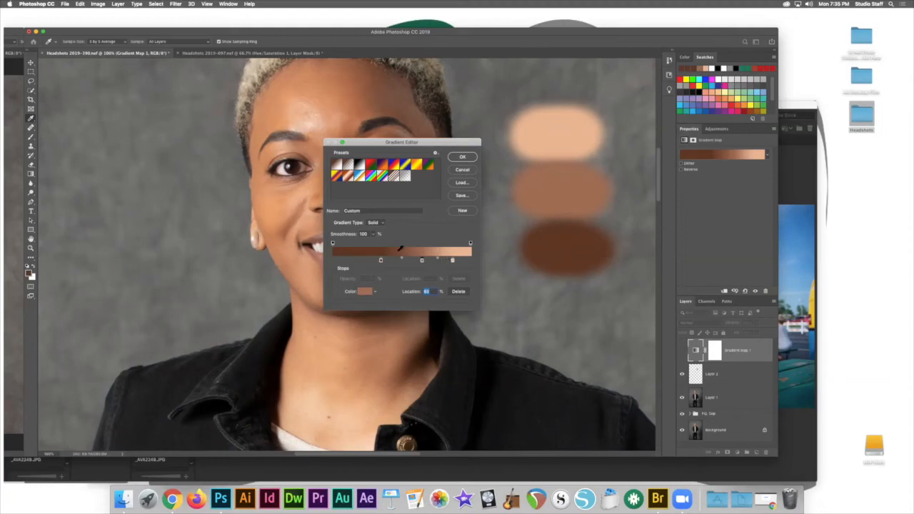
pyautogui.press('Up')
pyautogui.press('Up')
pyautogui.moveTo(399, 144); pyautogui.dragTo(567, 123)
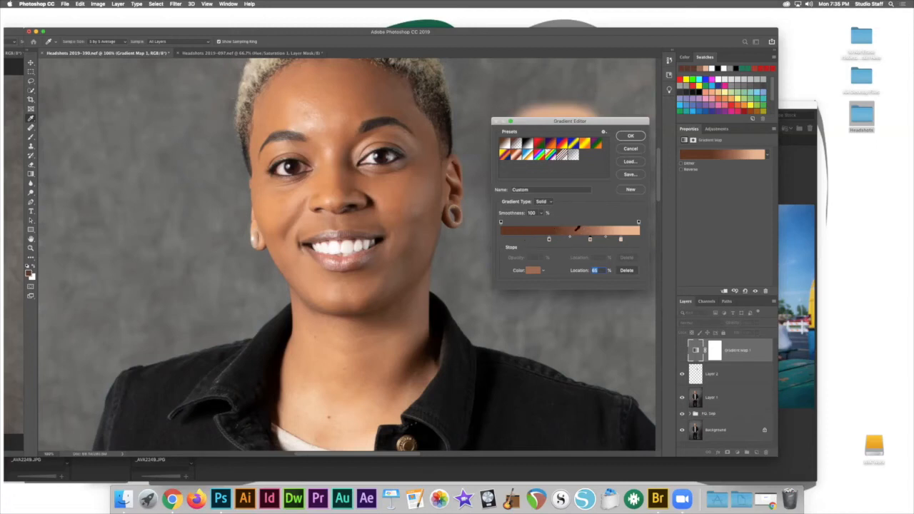
pyautogui.moveTo(590, 241); pyautogui.dragTo(594, 241)
pyautogui.click(629, 136)
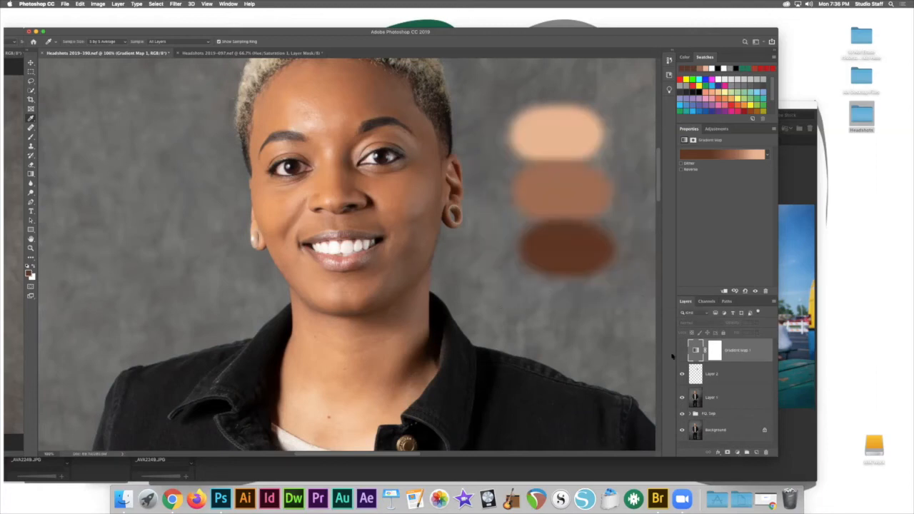
# Show the Gradient Map layer and set it to Color blending mode at about 28% opacity
pyautogui.click(682, 351)
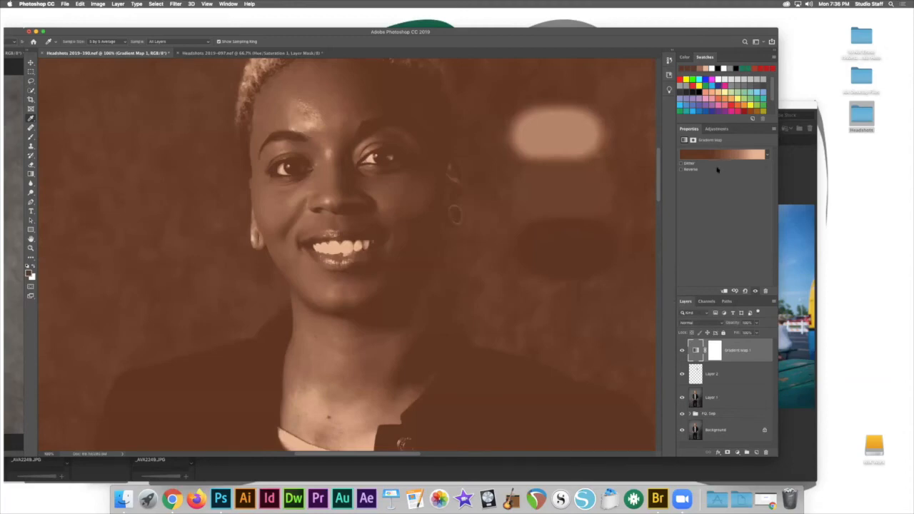
pyautogui.click(721, 325)
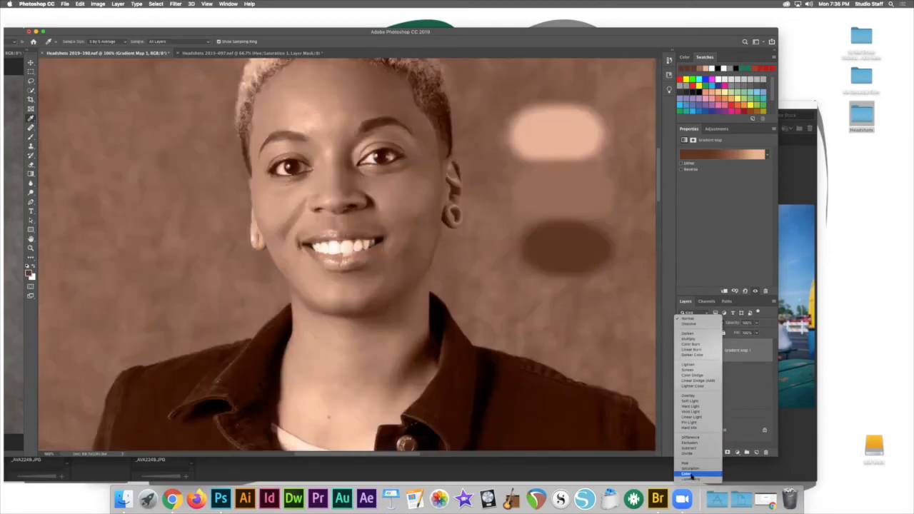
pyautogui.click(696, 479)
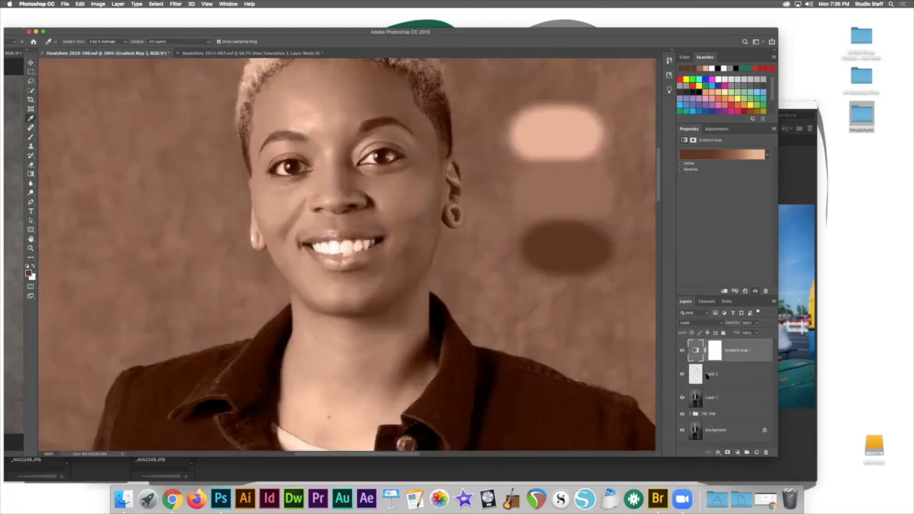
pyautogui.click(757, 323)
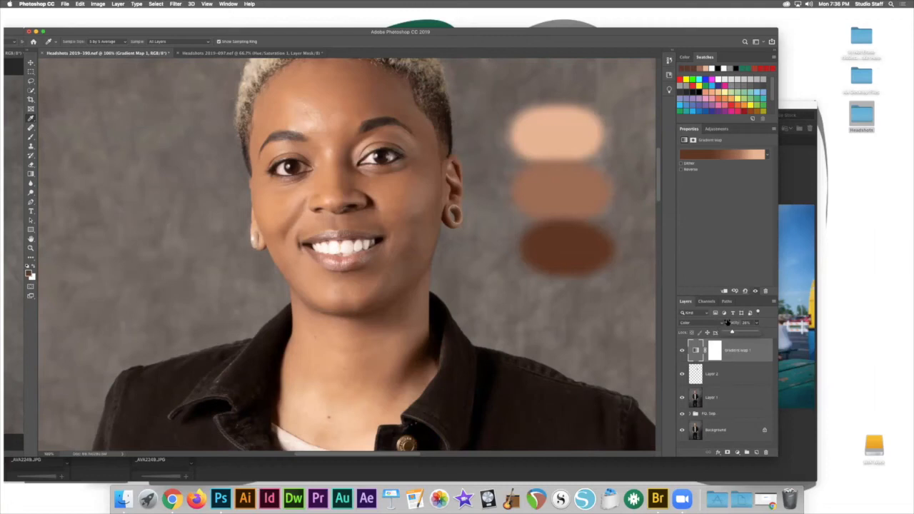
# Hide the swatch layer, and limit the Gradient Map to the skin by inverting its mask and painting white over the face
pyautogui.click(715, 350)
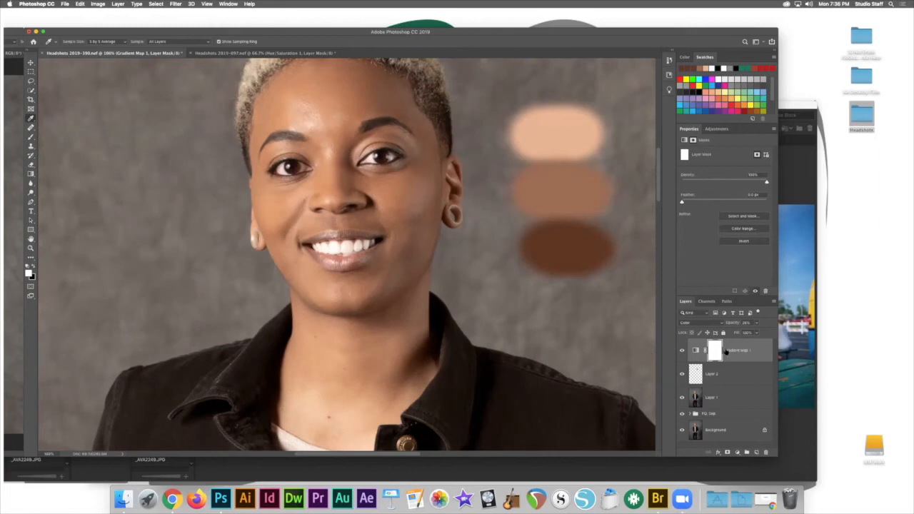
pyautogui.click(681, 373)
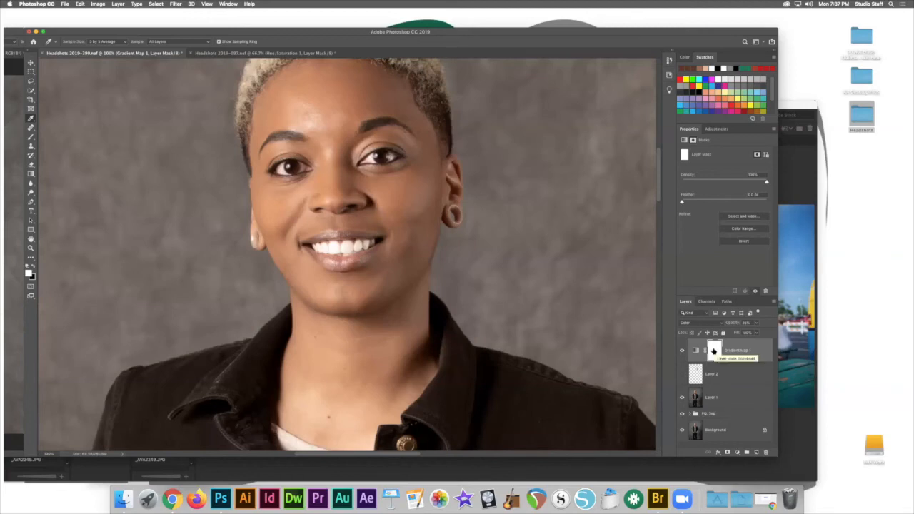
pyautogui.press('super+i')
pyautogui.press('b')
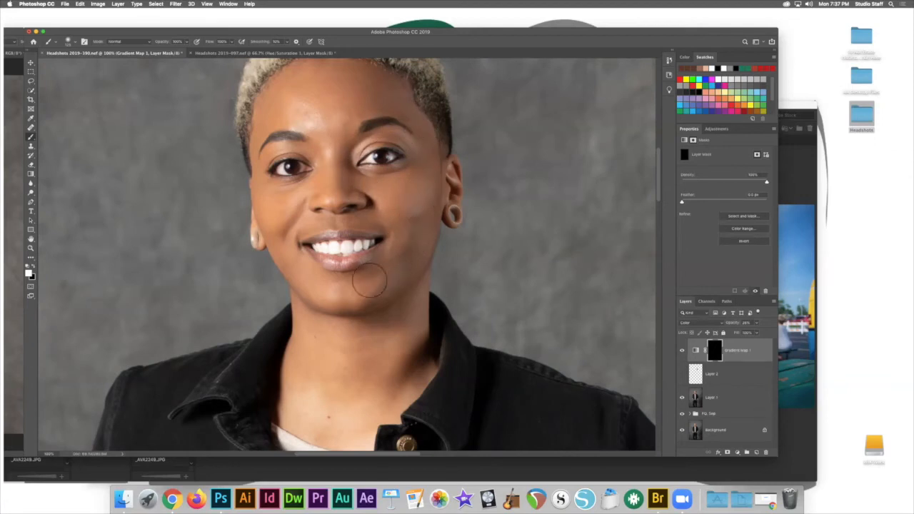
pyautogui.moveTo(353, 286); pyautogui.dragTo(356, 287)
# Adjust the masked Gradient Map's opacity, trying 100% and lower values to judge the skin tone effect
pyautogui.click(680, 351)
pyautogui.click(756, 323)
pyautogui.moveTo(748, 332); pyautogui.dragTo(789, 333)
pyautogui.moveTo(760, 333); pyautogui.dragTo(745, 337)
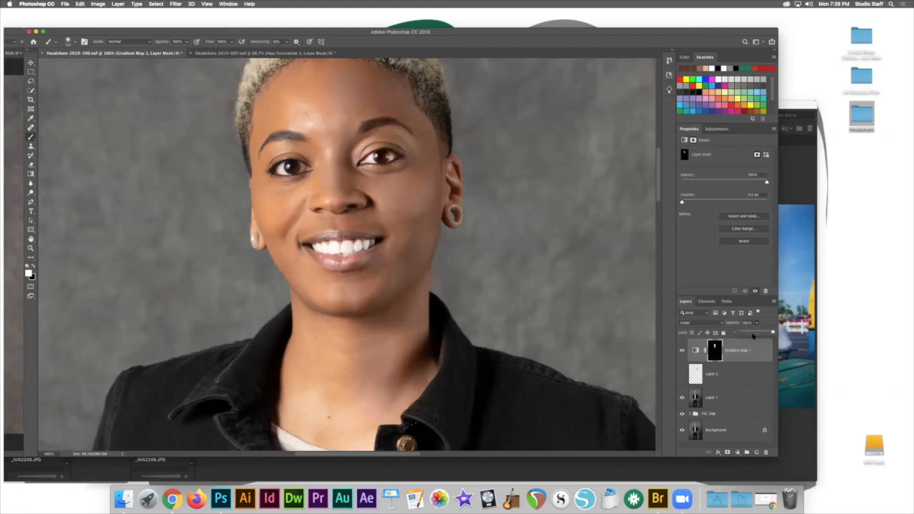
pyautogui.moveTo(741, 332); pyautogui.dragTo(747, 333)
# Delete the swatch layer (Layer 2) and the Gradient Map 1 adjustment layer
pyautogui.click(740, 380)
pyautogui.press('BackSpace')
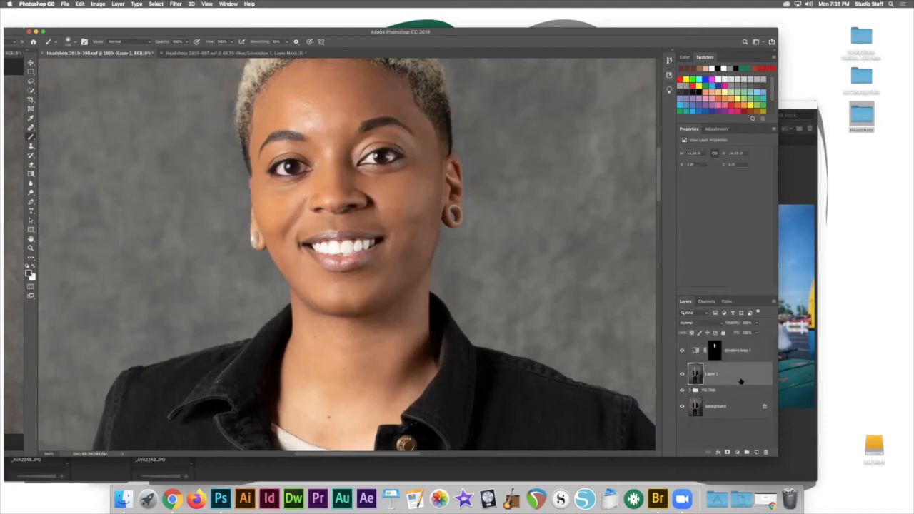
pyautogui.click(682, 350)
pyautogui.click(753, 348)
pyautogui.press('BackSpace')
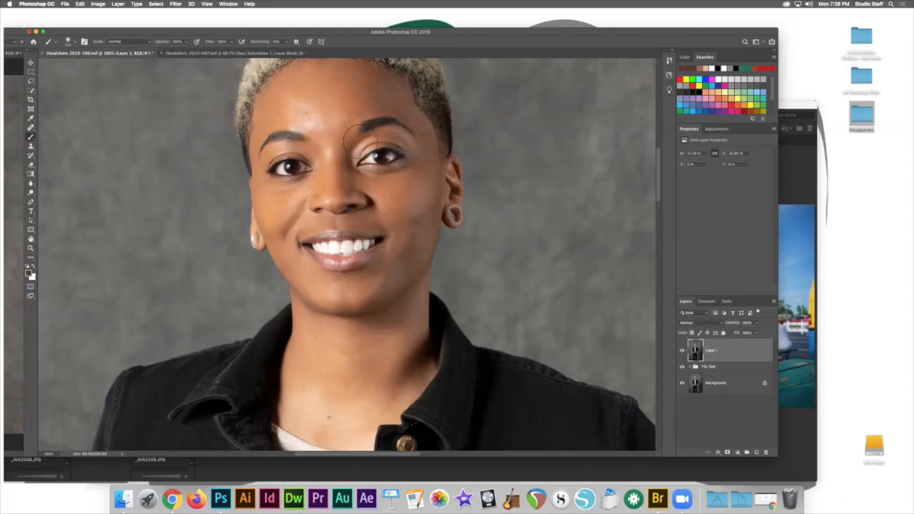
# Create a new layer above Layer 1 and paint the subject's left upper eyelid in light peach with a smaller brush
pyautogui.click(756, 453)
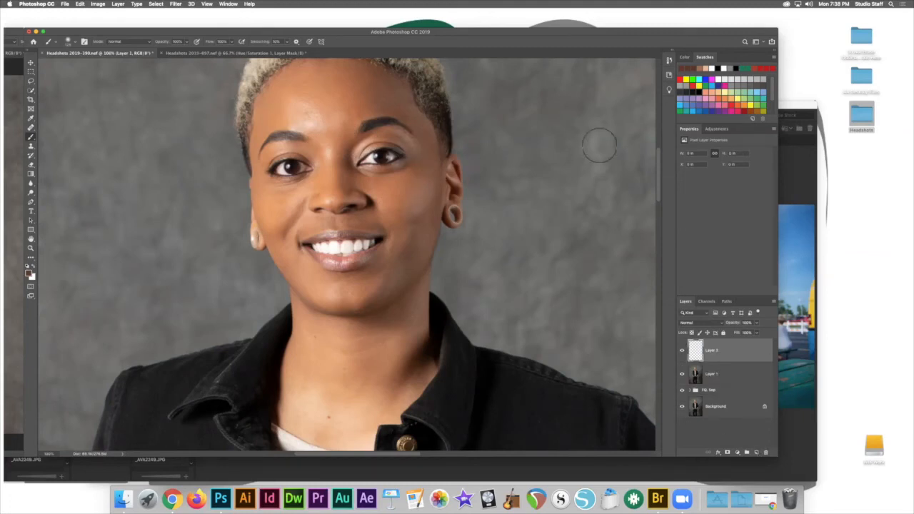
pyautogui.click(719, 91)
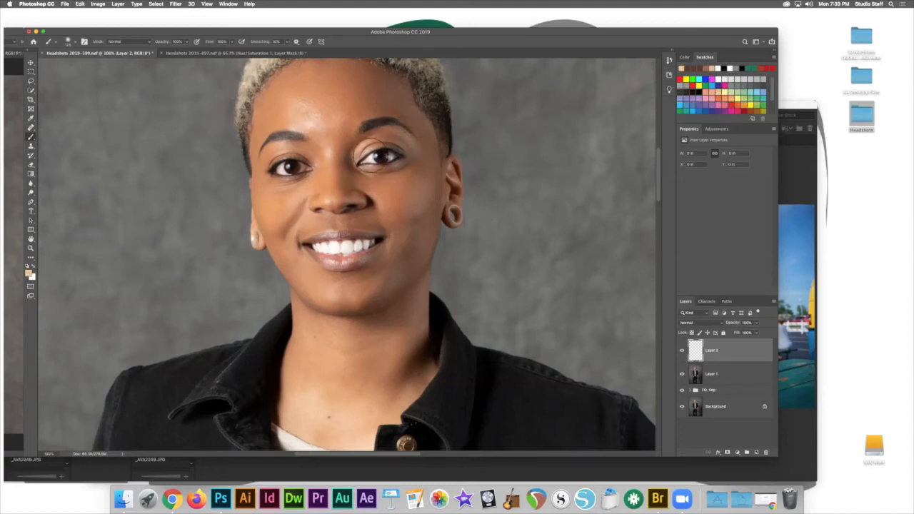
pyautogui.press('[')
pyautogui.press('[')
pyautogui.press('[')
pyautogui.press('[')
pyautogui.press('[')
pyautogui.press('[')
pyautogui.press('super+equal')
pyautogui.scroll(5, 367, 175)
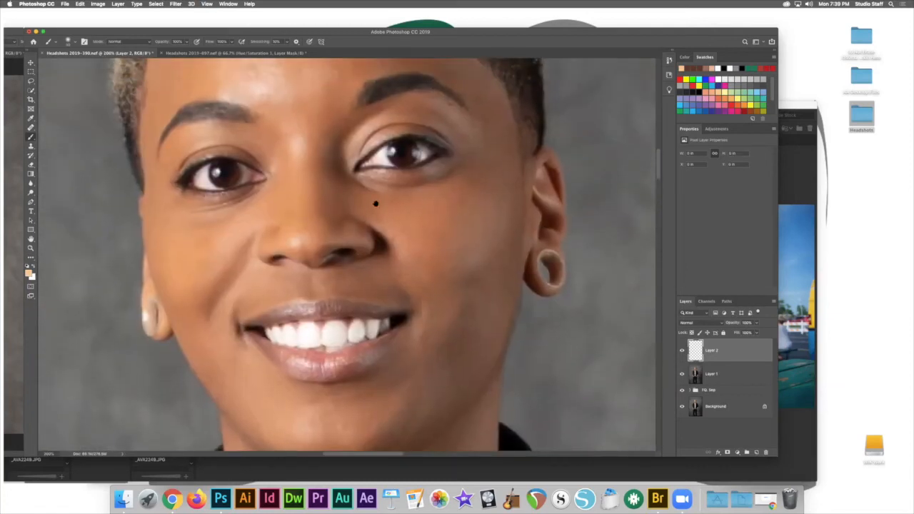
pyautogui.moveTo(323, 202)
pyautogui.mouseDown()
pyautogui.moveTo(381, 186)
pyautogui.moveTo(434, 194)
pyautogui.moveTo(368, 178)
pyautogui.moveTo(413, 183)
pyautogui.moveTo(431, 204)
pyautogui.moveTo(399, 182)
pyautogui.moveTo(369, 179)
pyautogui.moveTo(338, 197)
pyautogui.moveTo(317, 229)
pyautogui.moveTo(329, 207)
pyautogui.moveTo(315, 226)
pyautogui.mouseUp()
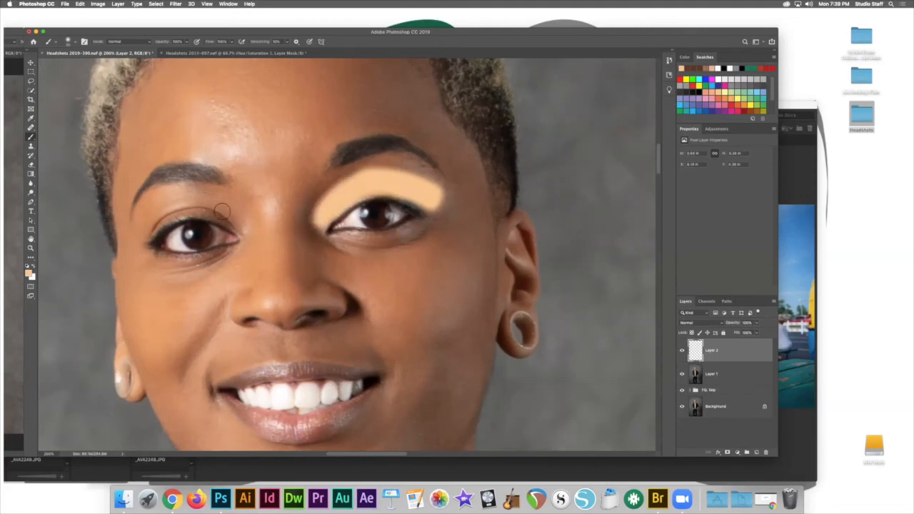
# Erase the excess paint at the eyelid's inner corner and set the layer's blending mode to Soft Light
pyautogui.press('e')
pyautogui.moveTo(331, 187)
pyautogui.mouseDown()
pyautogui.moveTo(316, 217)
pyautogui.moveTo(317, 198)
pyautogui.mouseUp()
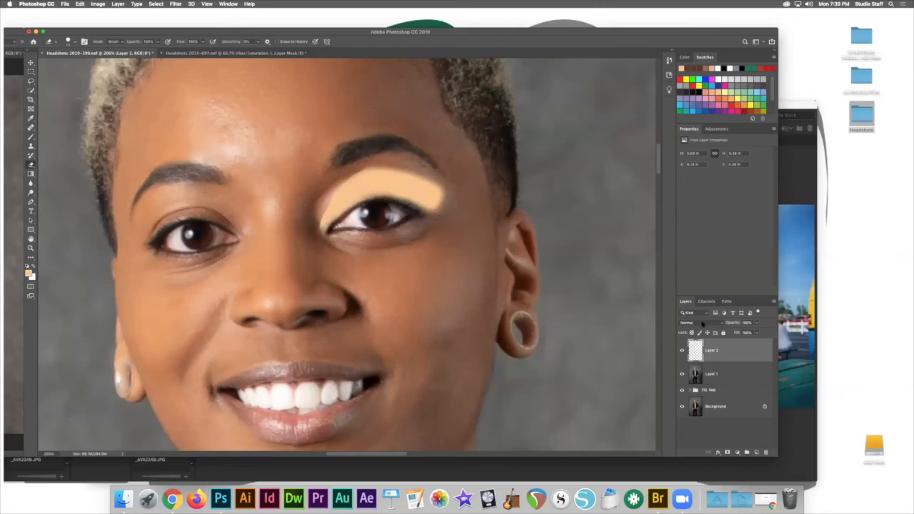
pyautogui.click(702, 322)
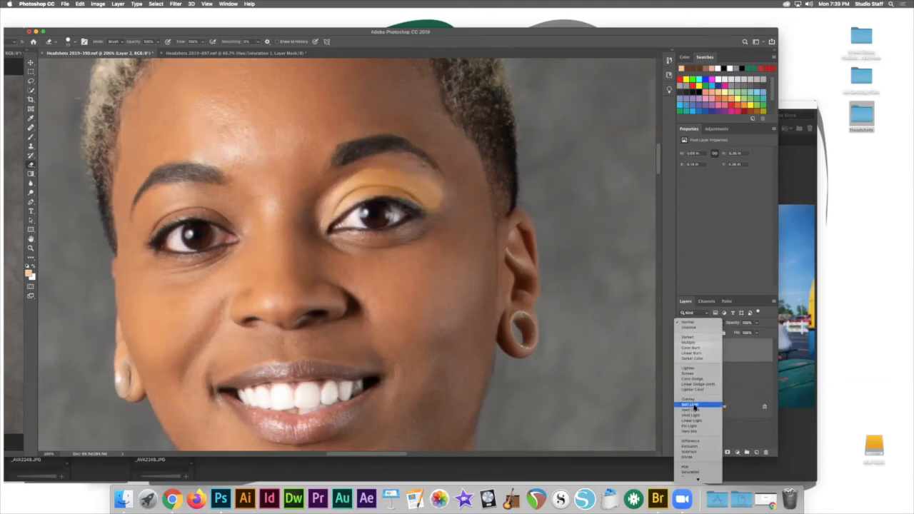
pyautogui.click(698, 406)
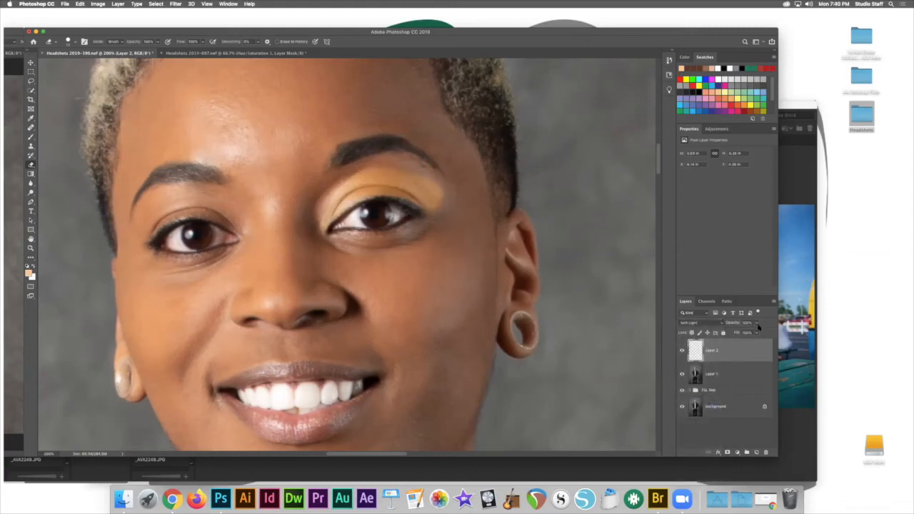
# Lower the eyelid paint layer's opacity to about 53% and add a layer mask with a feather of about 74 px
pyautogui.moveTo(756, 332)
pyautogui.mouseDown()
pyautogui.moveTo(734, 334)
pyautogui.moveTo(742, 334)
pyautogui.mouseUp()
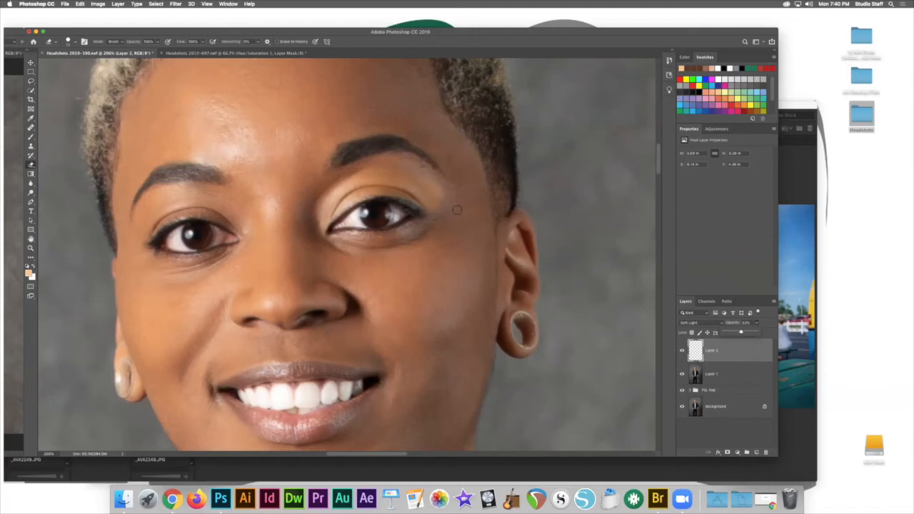
pyautogui.click(716, 130)
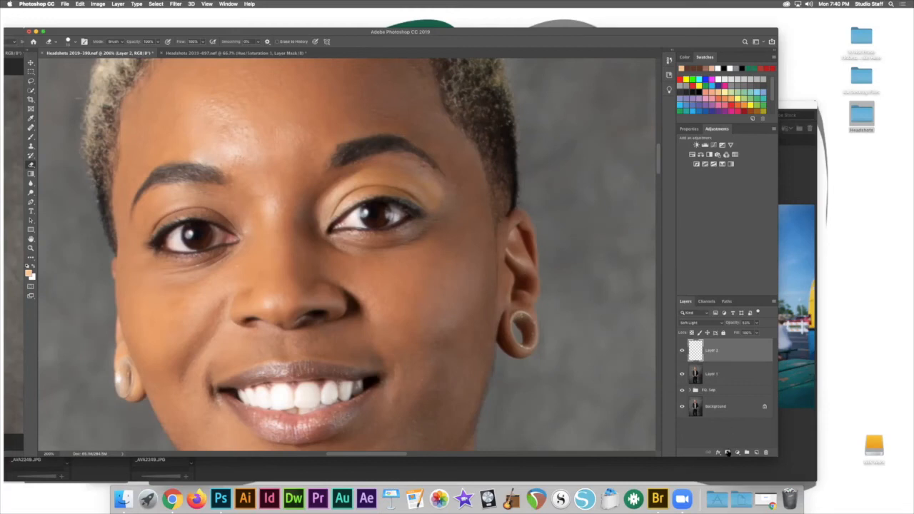
pyautogui.click(727, 451)
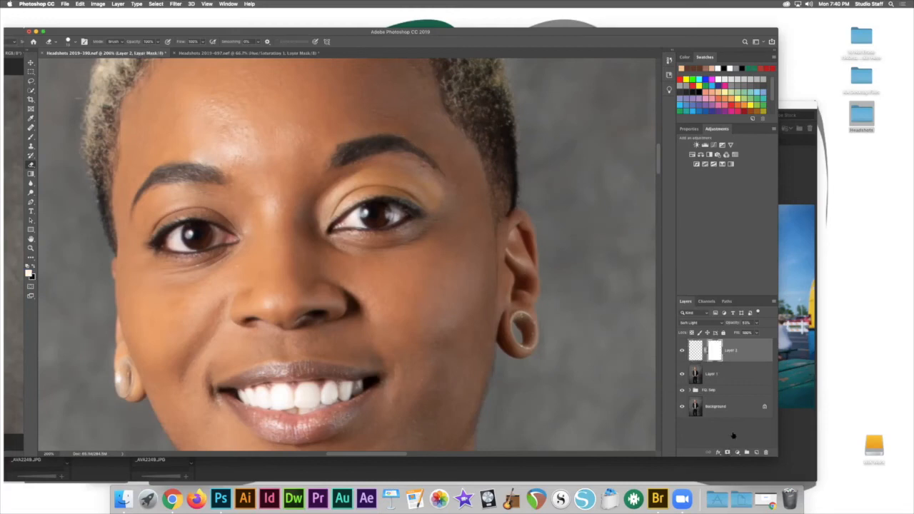
pyautogui.doubleClick(714, 351)
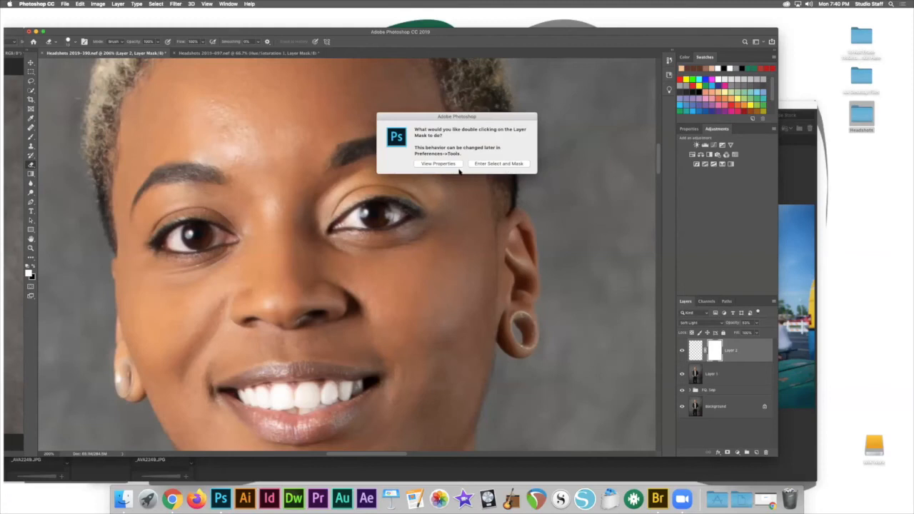
pyautogui.click(437, 163)
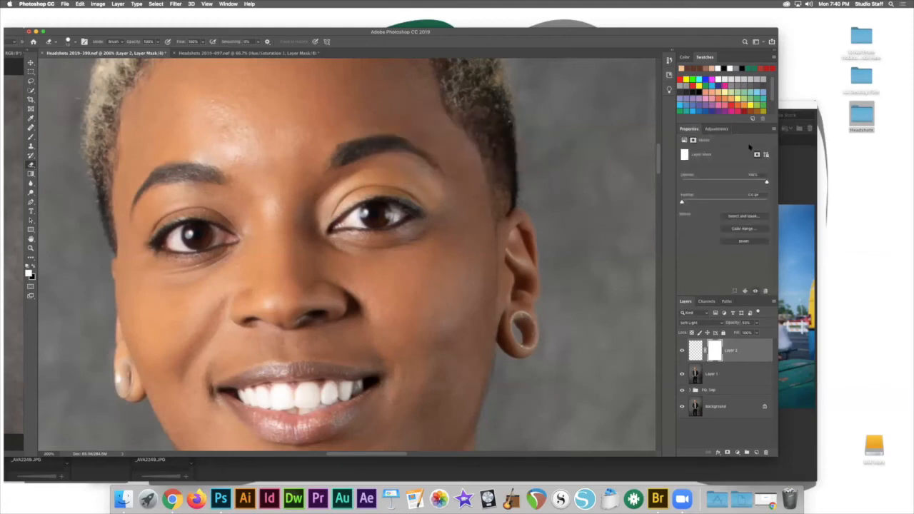
pyautogui.moveTo(683, 202); pyautogui.dragTo(725, 202)
pyautogui.press('super+minus')
pyautogui.press('super+minus')
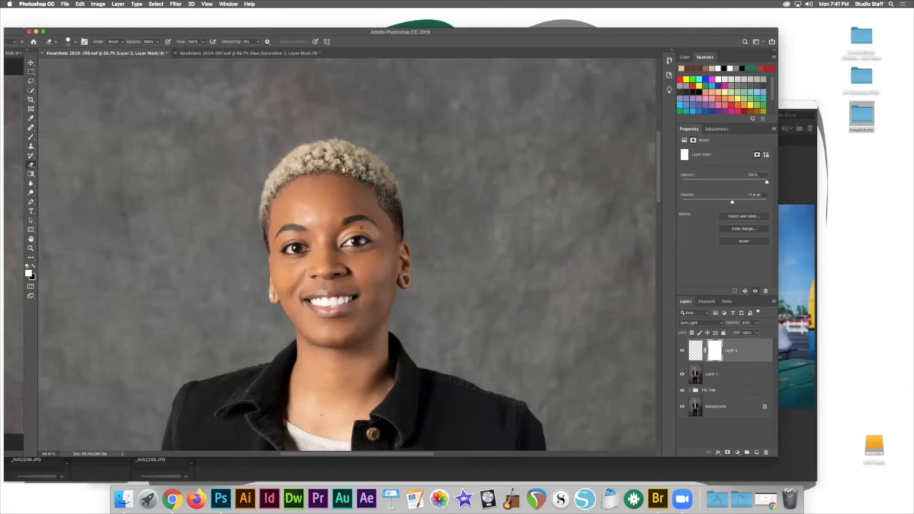
# Create a new layer directly above Layer 1 and fill it with 50% Gray in Normal mode at 100% opacity
pyautogui.click(753, 377)
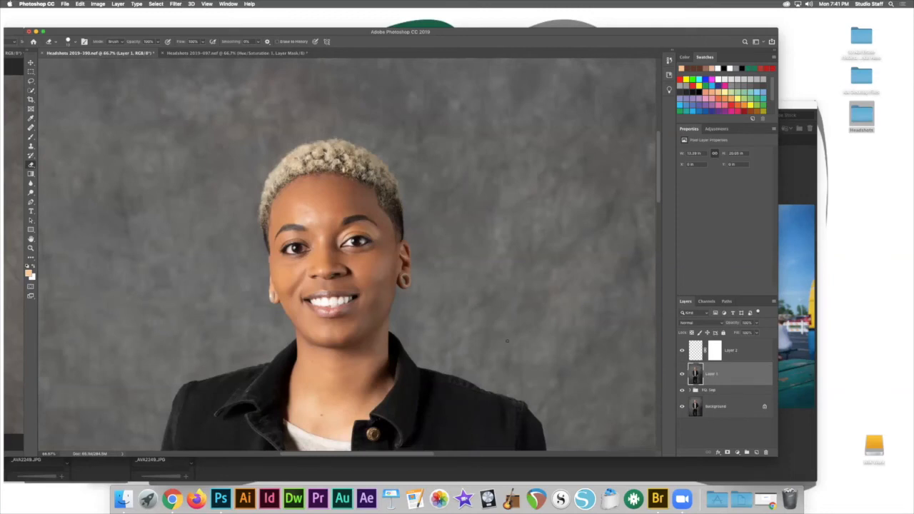
pyautogui.click(756, 452)
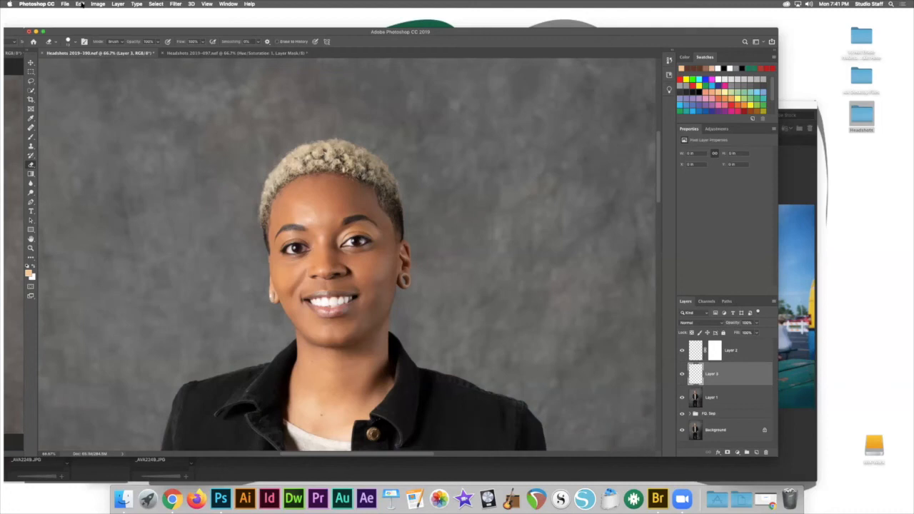
pyautogui.click(79, 4)
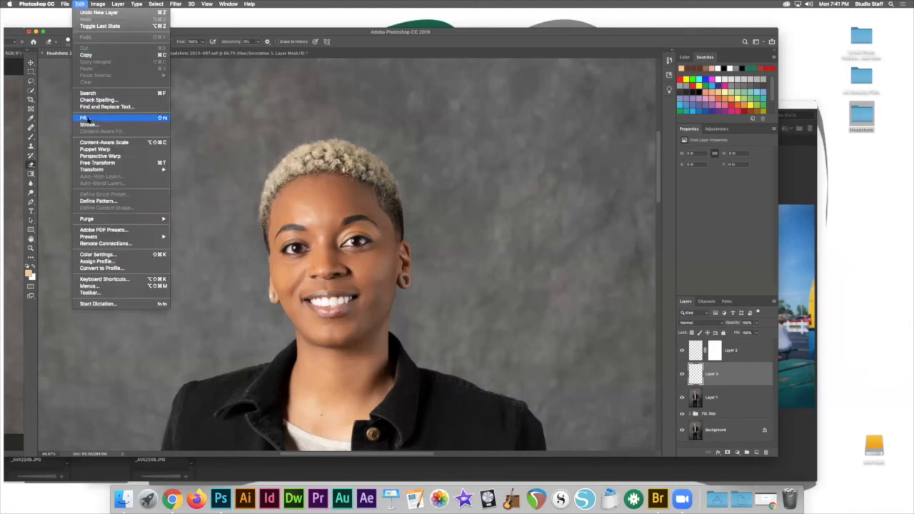
pyautogui.click(84, 117)
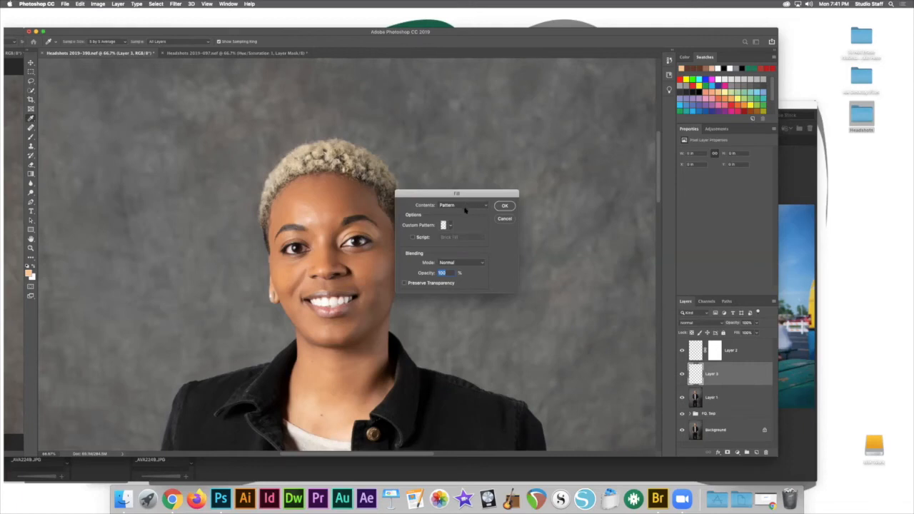
pyautogui.click(466, 206)
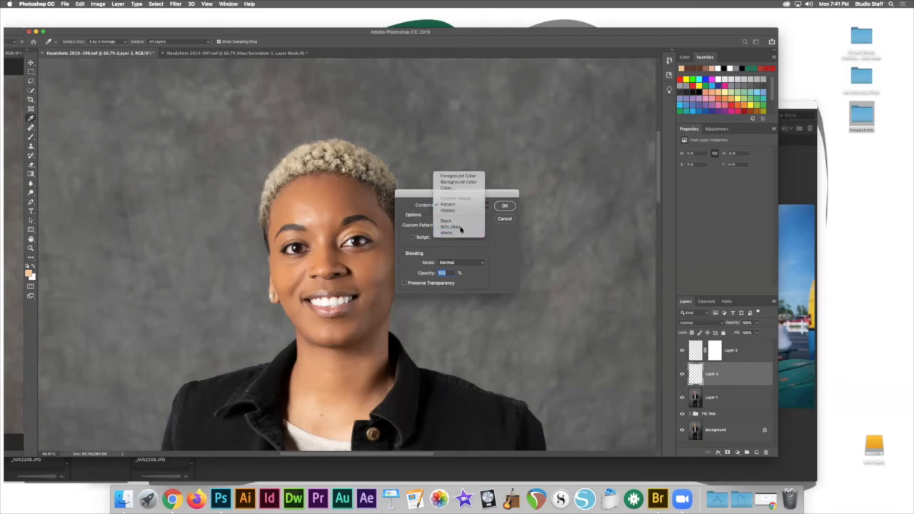
pyautogui.click(460, 227)
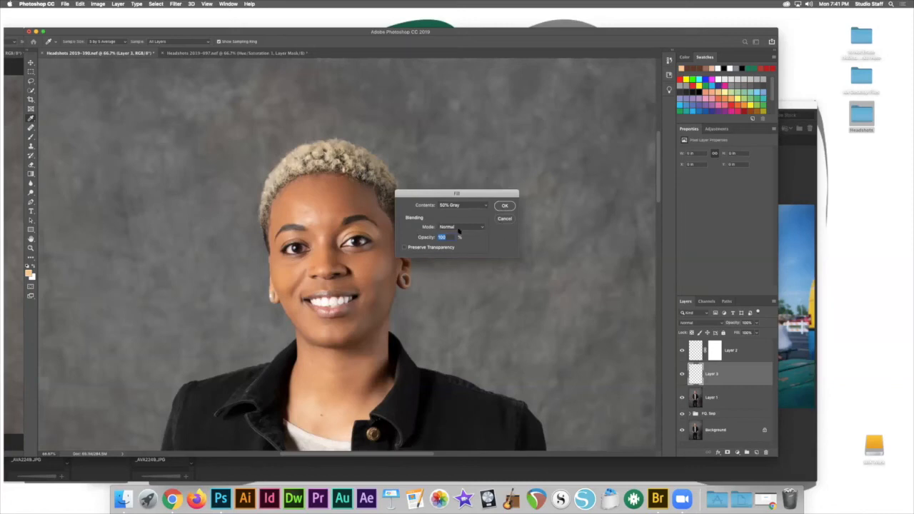
pyautogui.click(504, 206)
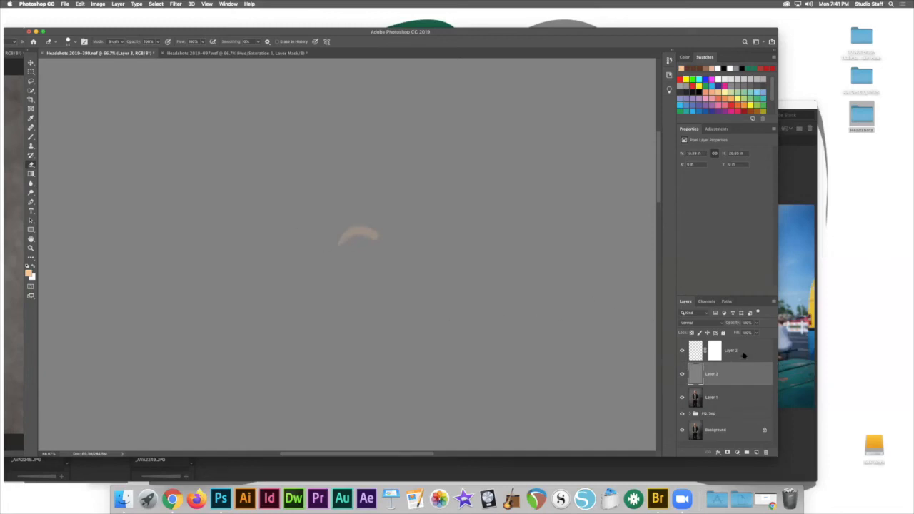
# Hide the eyelid paint layer (Layer 2) and set the gray layer's blending mode to Soft Light
pyautogui.click(682, 350)
pyautogui.click(704, 323)
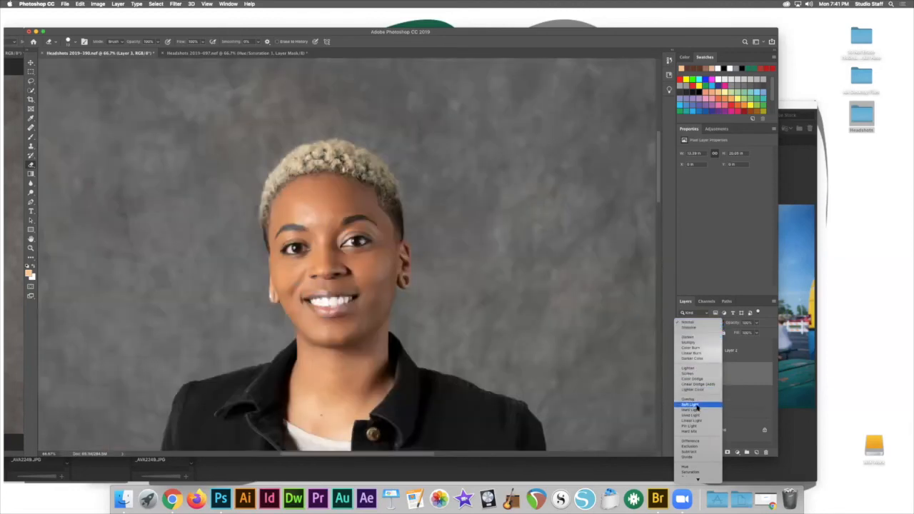
pyautogui.click(696, 405)
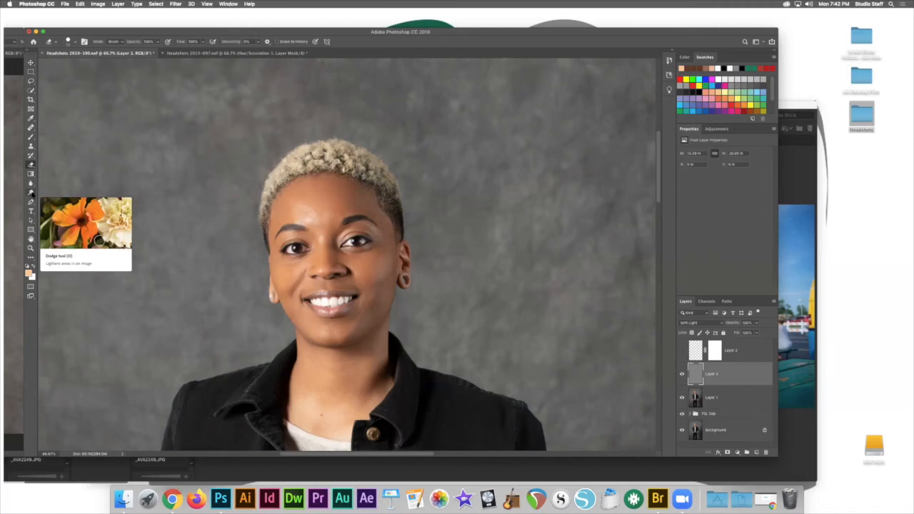
# Choose the Dodge tool with the Midtones range, keeping the gray layer active beneath Layer 2, to lighten the forehead highlights
pyautogui.click(31, 193)
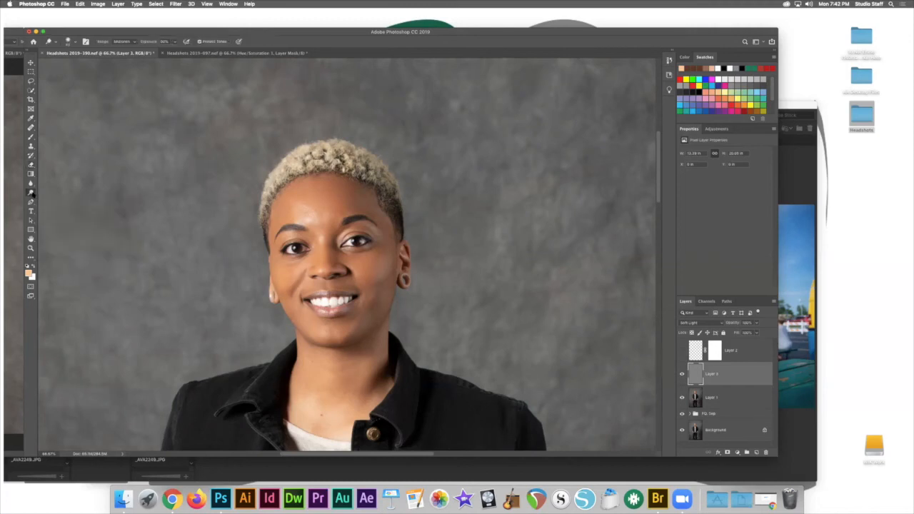
pyautogui.click(123, 41)
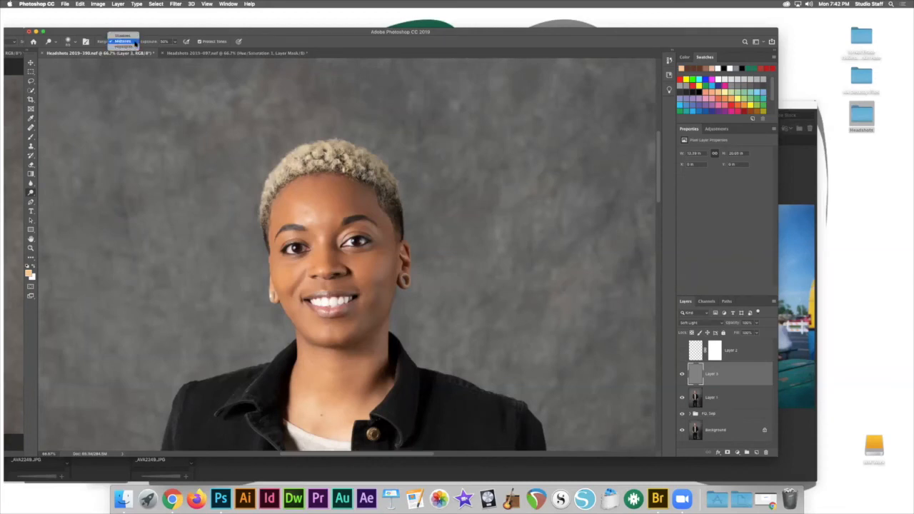
pyautogui.click(133, 43)
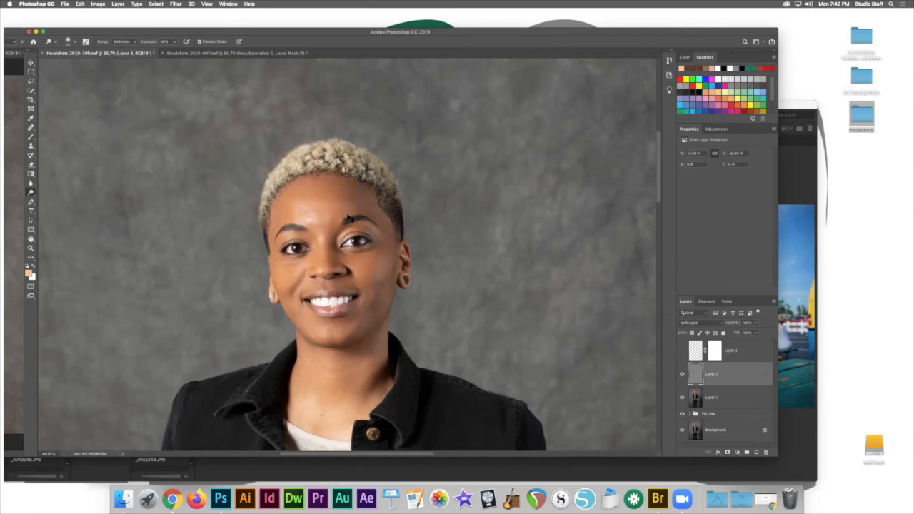
pyautogui.press('super+bracketright')
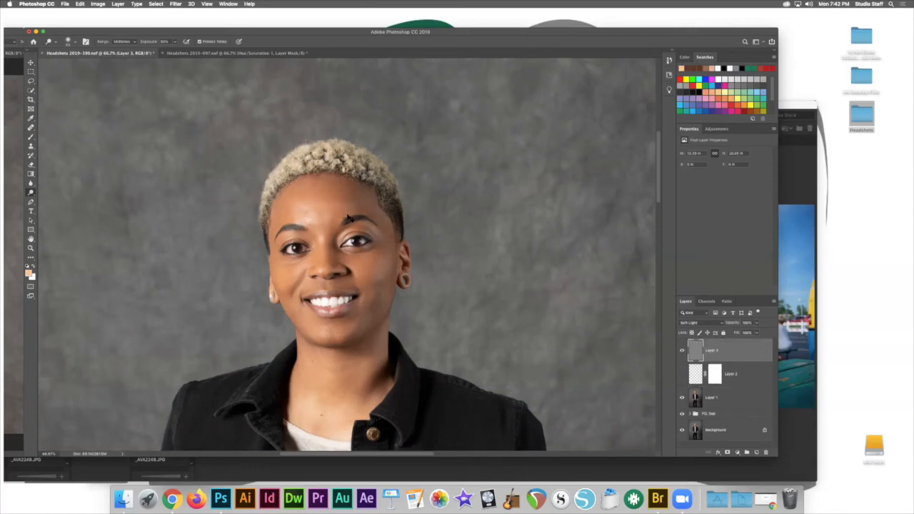
pyautogui.moveTo(737, 349); pyautogui.dragTo(738, 384)
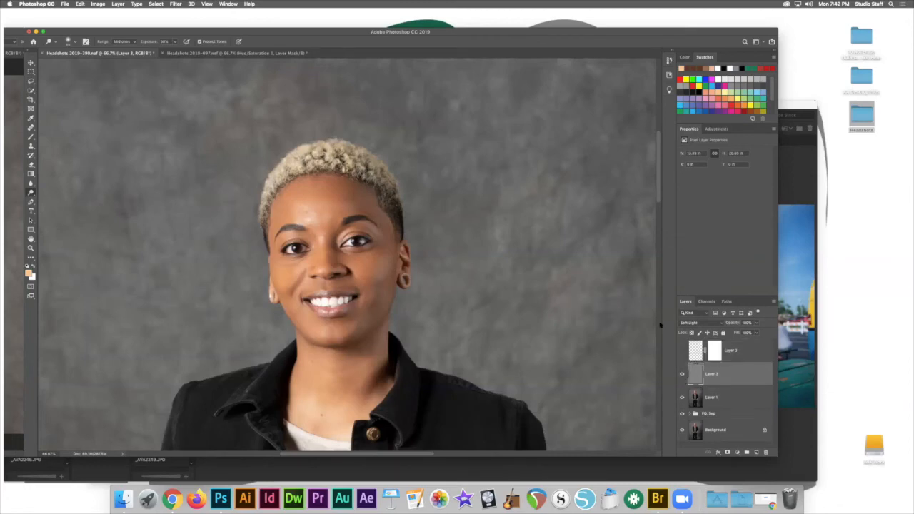
pyautogui.press('super+equal')
pyautogui.press('super+equal')
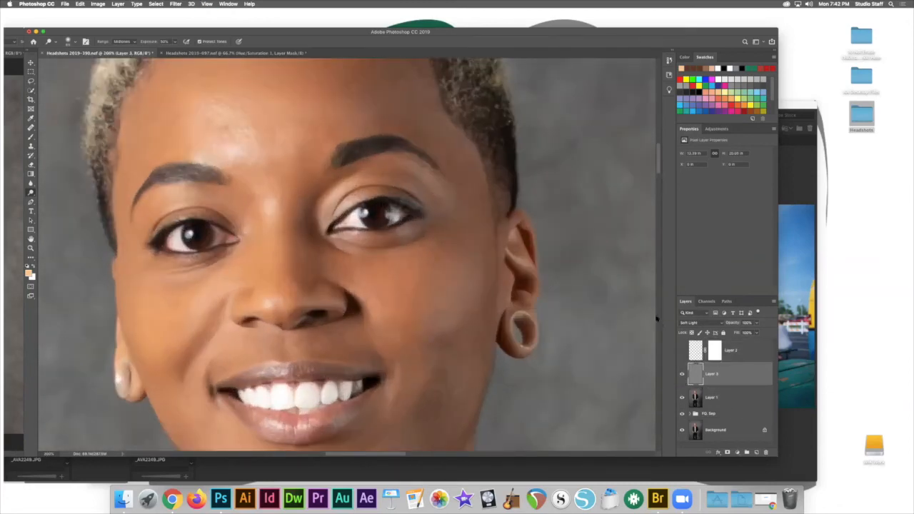
pyautogui.scroll(5, 493, 272)
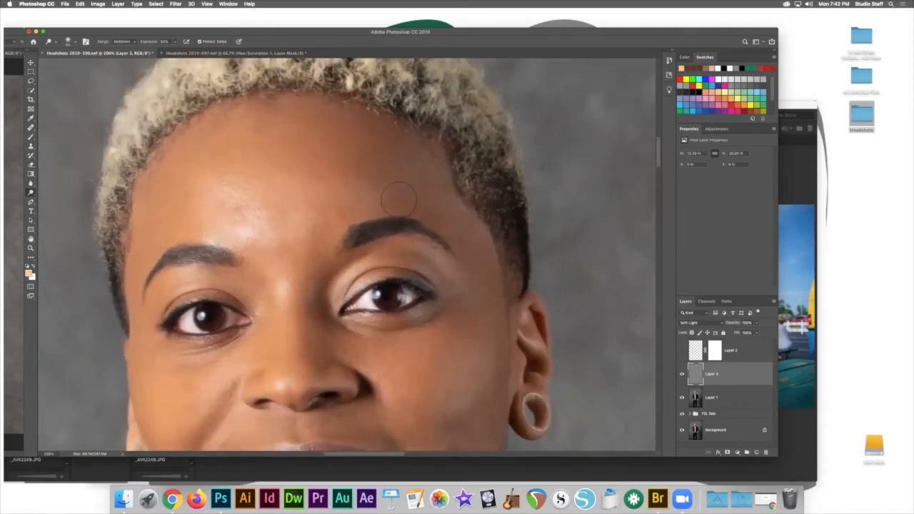
# Compare the forehead with and without the gray layer, and lower the Dodge tool's exposure to about 24%
pyautogui.click(681, 374)
pyautogui.click(681, 374)
pyautogui.click(680, 374)
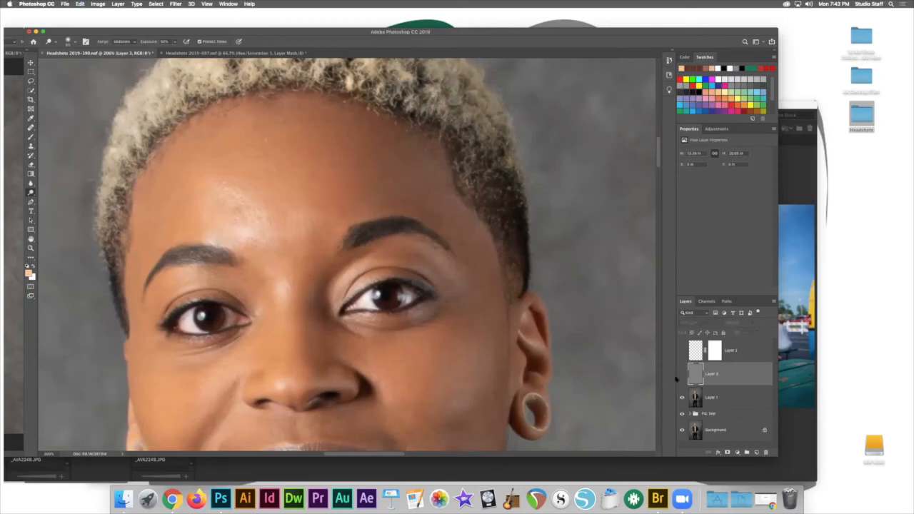
pyautogui.click(176, 43)
pyautogui.click(681, 374)
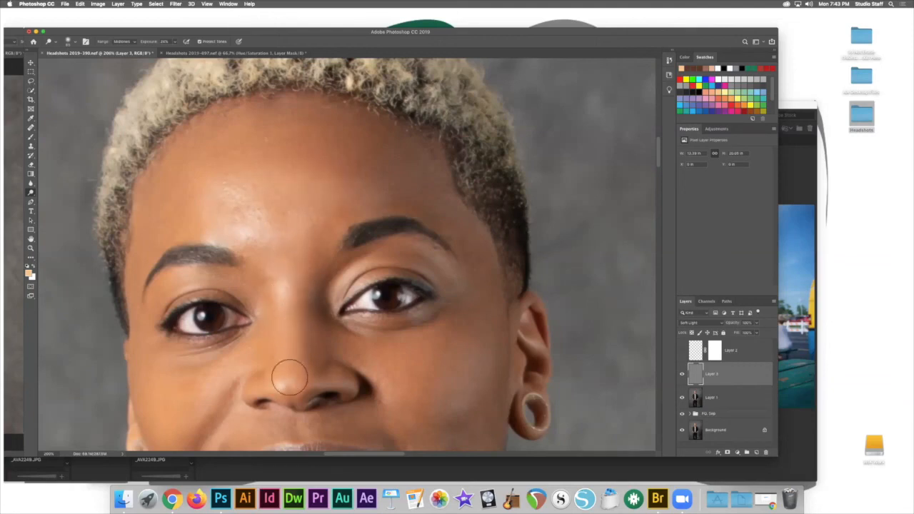
# Try to dodge the highlight on the nose tip and undo the last strokes
pyautogui.scroll(-5, 295, 352)
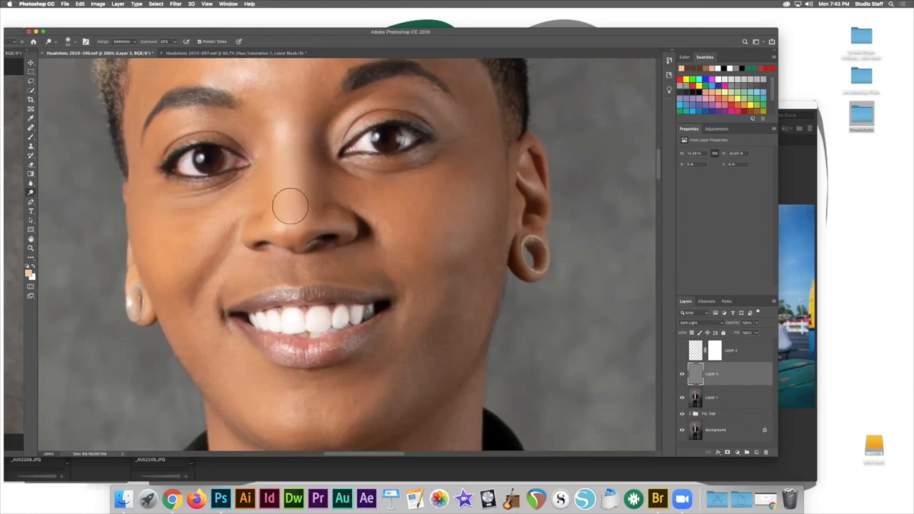
pyautogui.press('super+z')
pyautogui.press('super+z')
pyautogui.press('super+z')
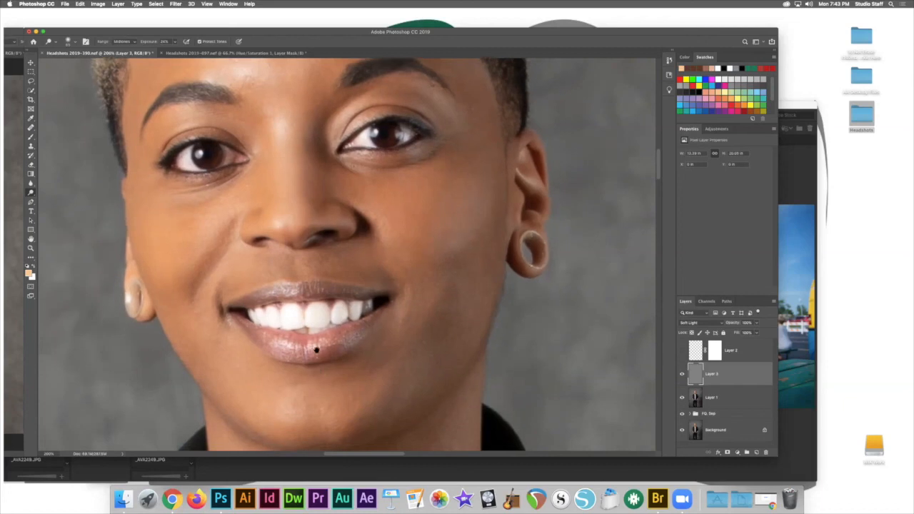
# Dodge the chin highlight on the gray layer, using a smaller brush for the finer highlights of the face
pyautogui.scroll(-3, 307, 345)
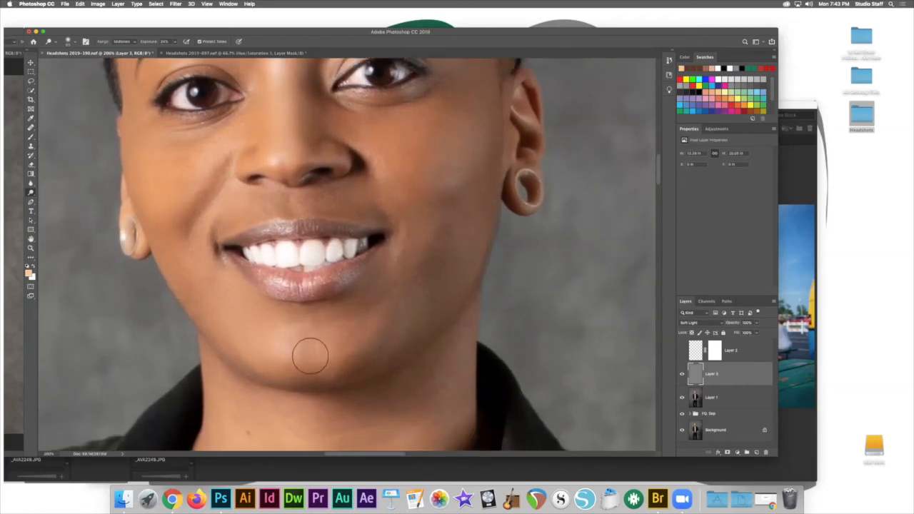
pyautogui.press('[')
pyautogui.press('[')
pyautogui.press('[')
pyautogui.scroll(5, 385, 222)
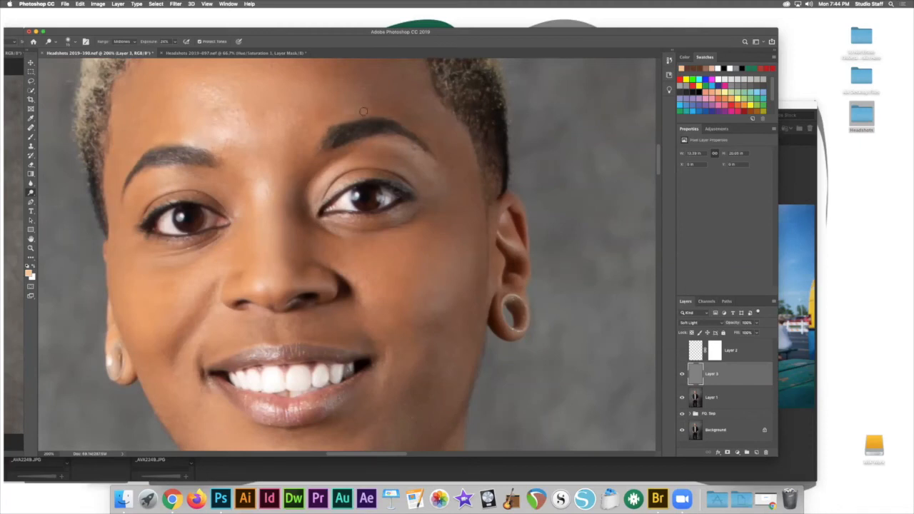
# Dodge around the subject's left eyebrow and the mouth with a larger brush, and compare the portrait with the gray layer hidden
pyautogui.press(']')
pyautogui.press(']')
pyautogui.press(']')
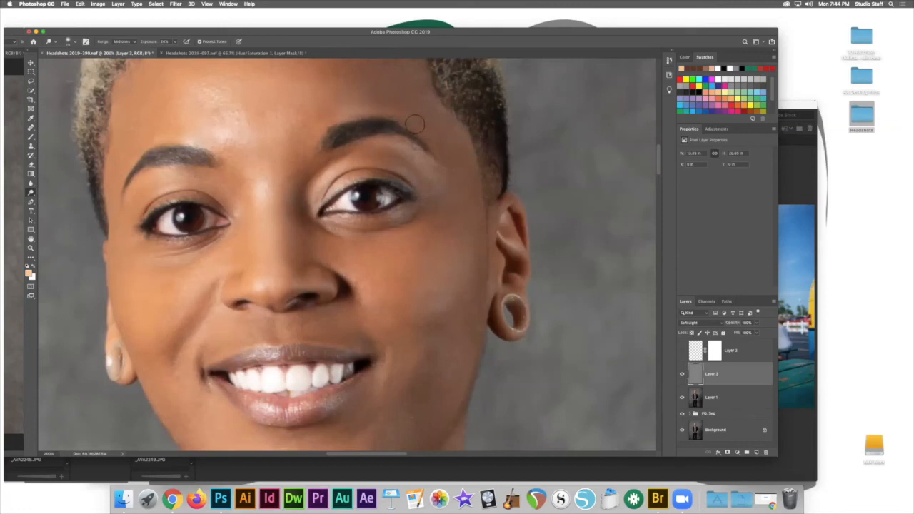
pyautogui.scroll(-1, 342, 217)
pyautogui.scroll(-5, 342, 217)
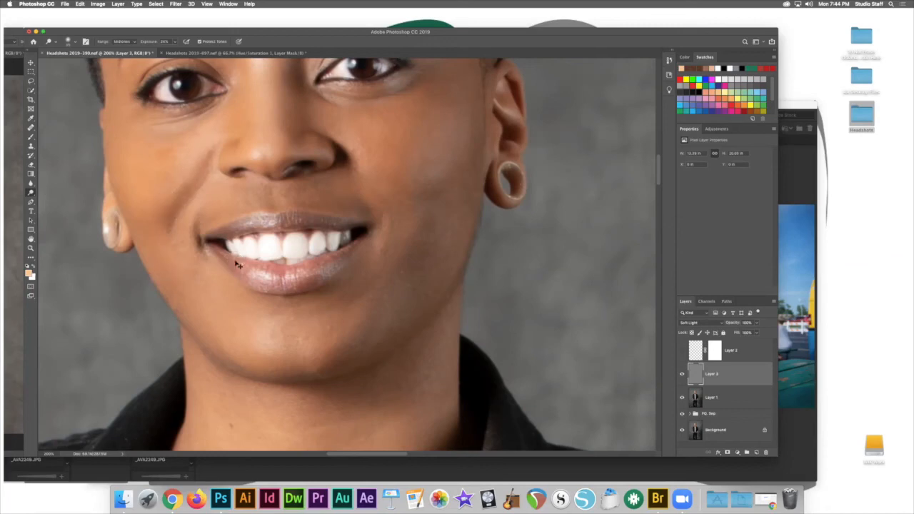
pyautogui.press('super+minus')
pyautogui.press('super+minus')
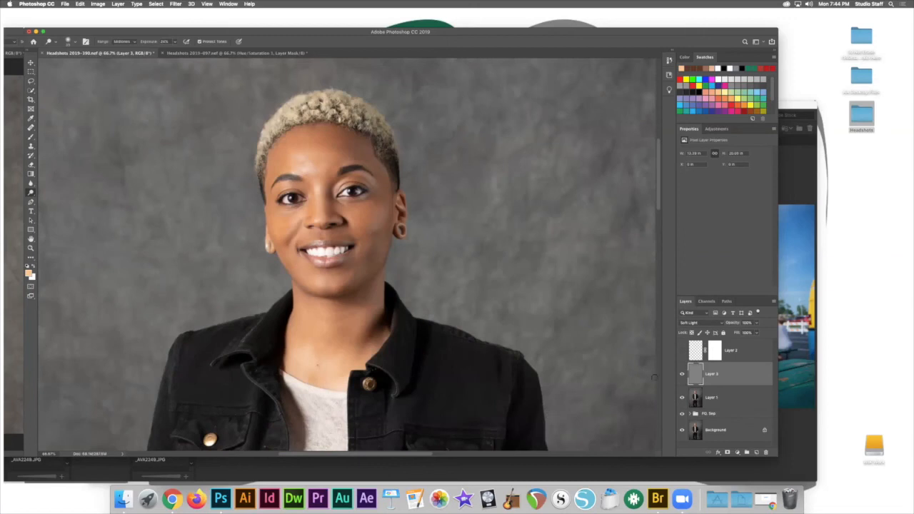
pyautogui.click(681, 374)
pyautogui.click(681, 374)
# Burn the edge of the forehead on the gray layer using the Burn tool with Midtones range and 23% exposure
pyautogui.moveTo(31, 195); pyautogui.dragTo(53, 202)
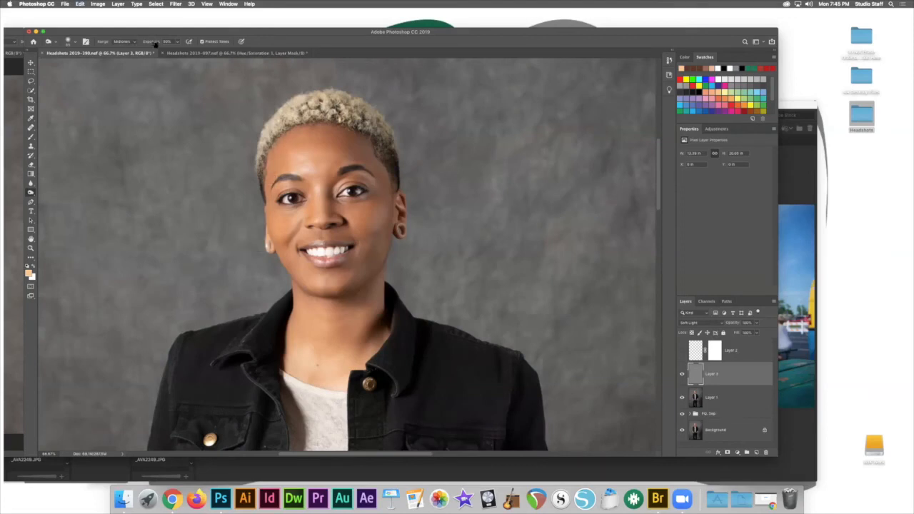
pyautogui.click(177, 43)
pyautogui.click(169, 51)
pyautogui.click(272, 149)
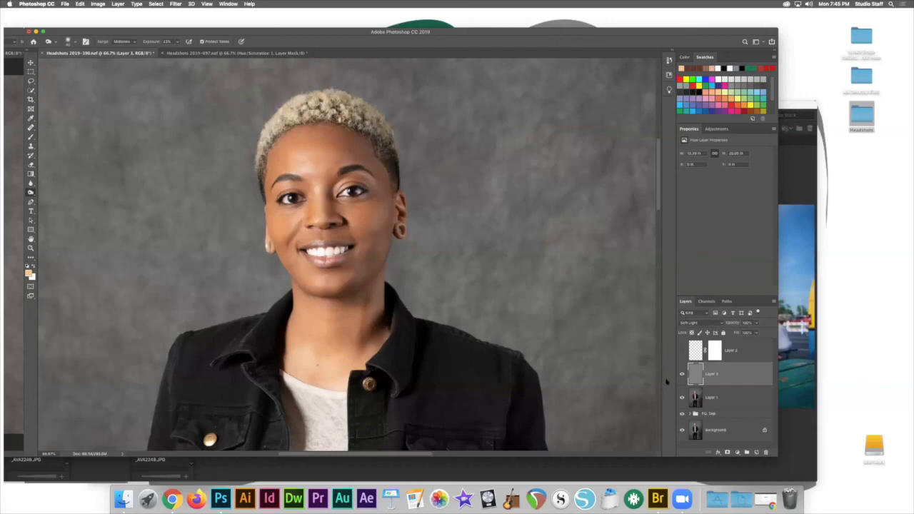
# Toggle the gray layer's visibility repeatedly to compare the face before and after dodging and burning
pyautogui.click(682, 374)
pyautogui.click(682, 374)
pyautogui.click(682, 374)
pyautogui.click(682, 374)
pyautogui.click(681, 373)
pyautogui.click(682, 374)
pyautogui.click(681, 374)
pyautogui.click(681, 374)
# Reduce the gray dodge-and-burn layer's opacity to about 38%, compare it on and off, and display the available adjustments
pyautogui.click(755, 323)
pyautogui.moveTo(755, 334); pyautogui.dragTo(736, 335)
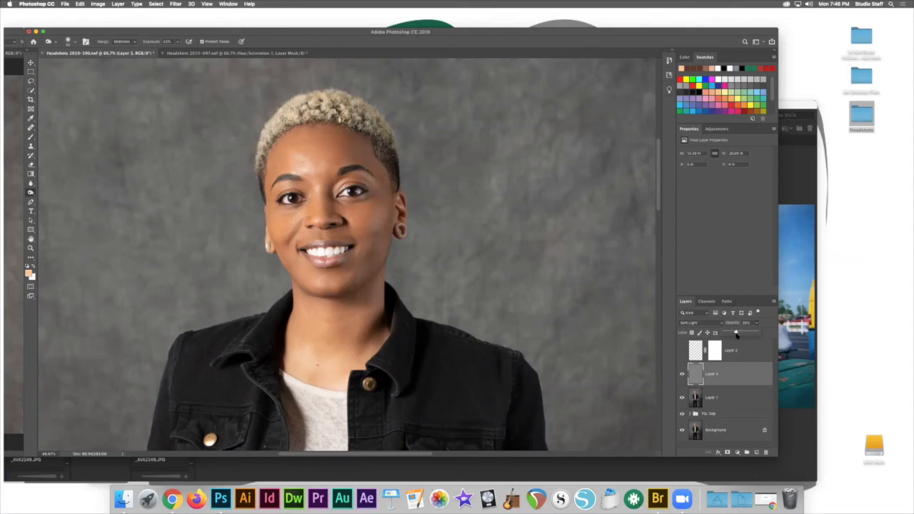
pyautogui.click(682, 374)
pyautogui.click(682, 374)
pyautogui.click(682, 374)
pyautogui.click(681, 374)
pyautogui.click(718, 130)
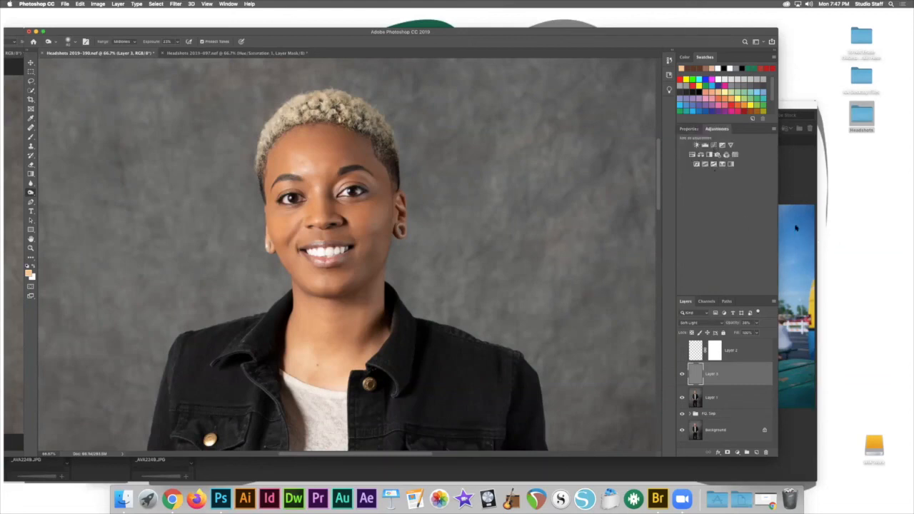
# Add a Gradient Map adjustment layer above the gray layer and apply the Violet, Orange preset gradient
pyautogui.click(731, 164)
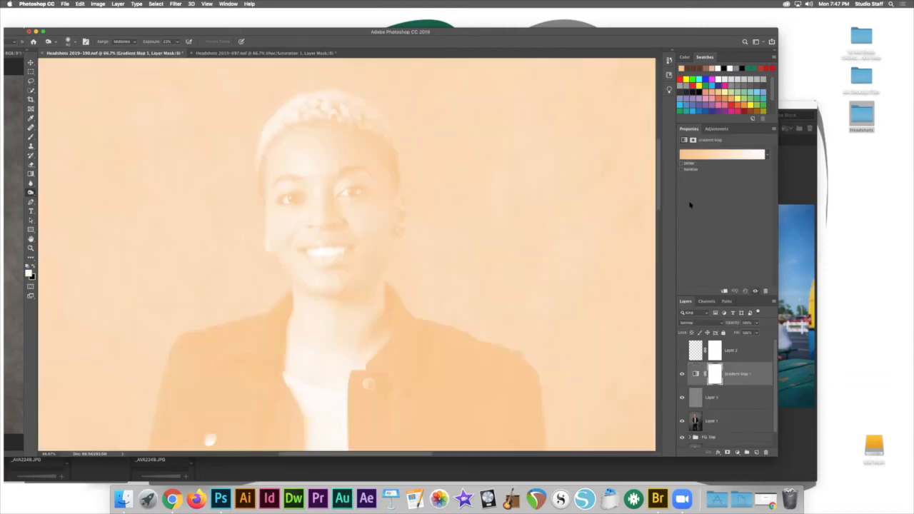
pyautogui.click(723, 160)
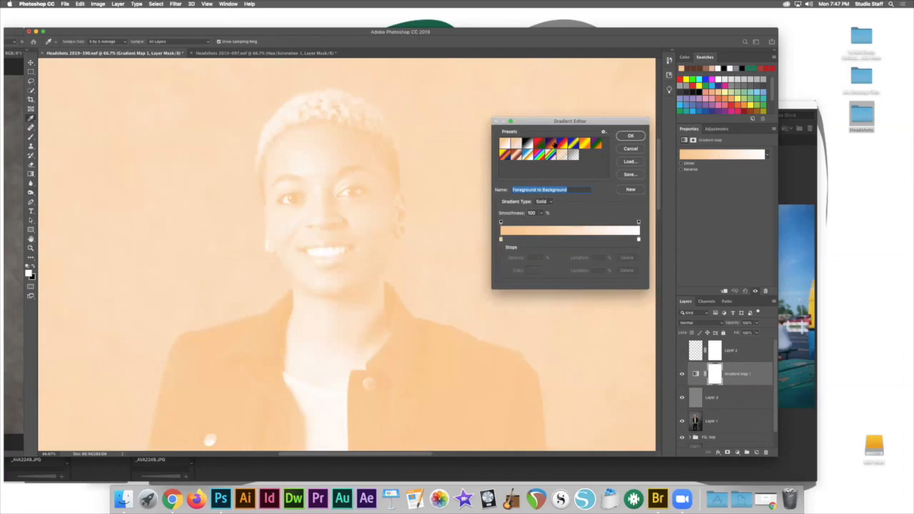
pyautogui.click(554, 144)
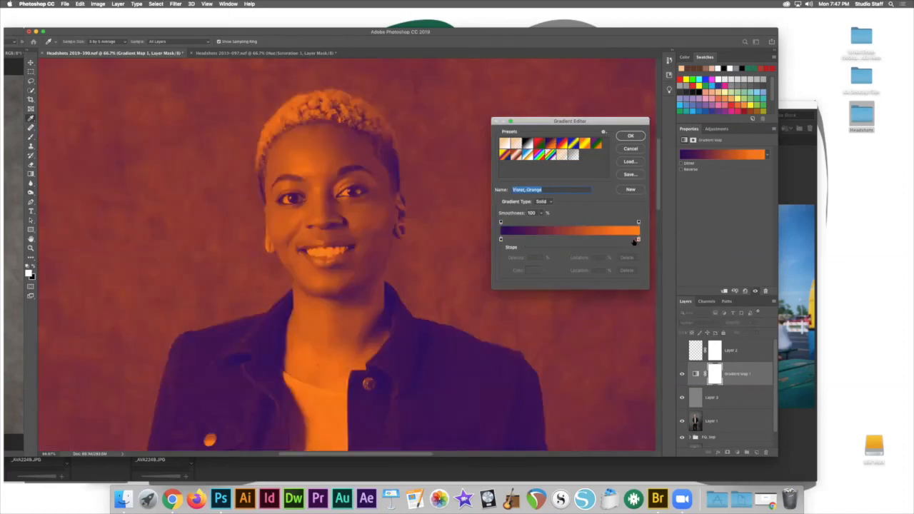
# Recolor the gradient map's stops, changing the orange end to bright cyan #00e4ff and the dark violet end to a lighter purple
pyautogui.doubleClick(638, 240)
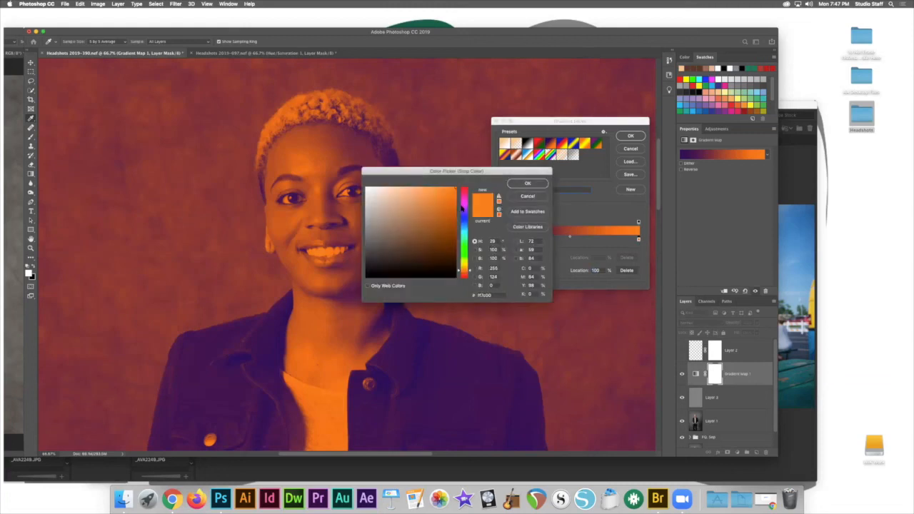
pyautogui.click(462, 230)
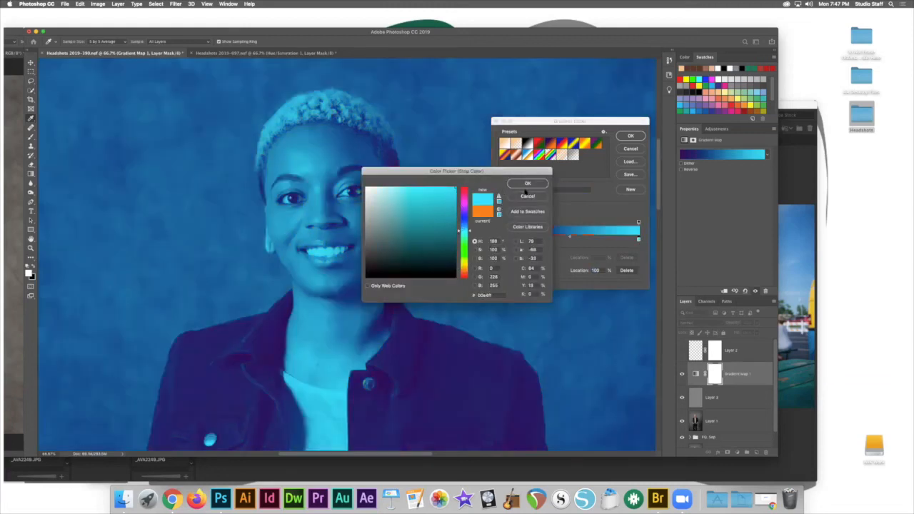
pyautogui.click(527, 183)
pyautogui.doubleClick(500, 240)
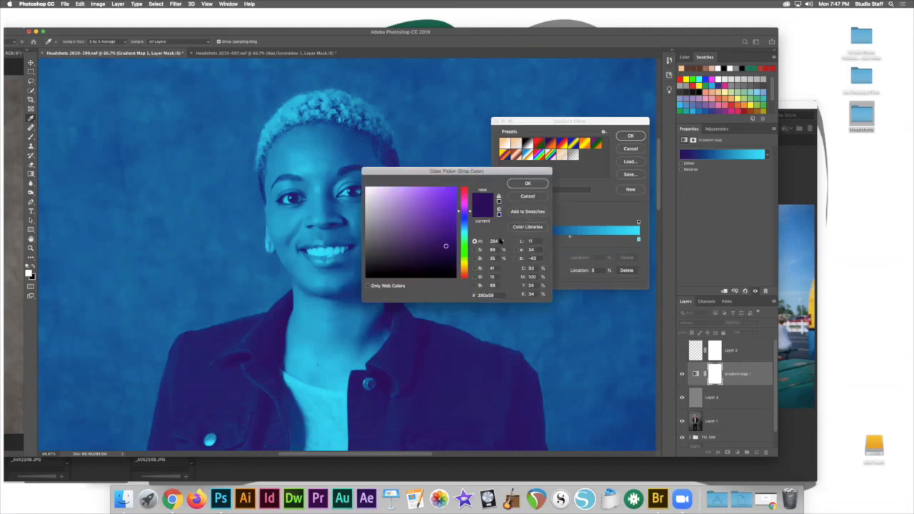
pyautogui.click(420, 196)
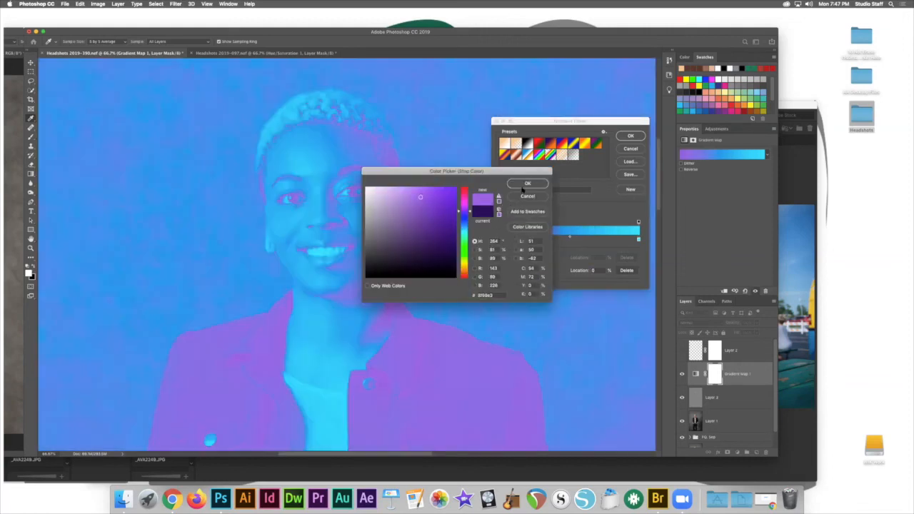
pyautogui.click(527, 183)
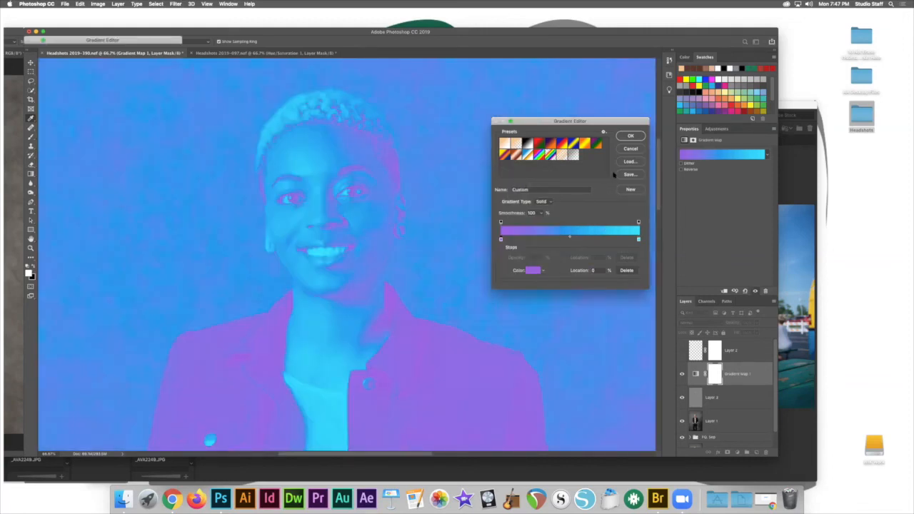
pyautogui.click(630, 135)
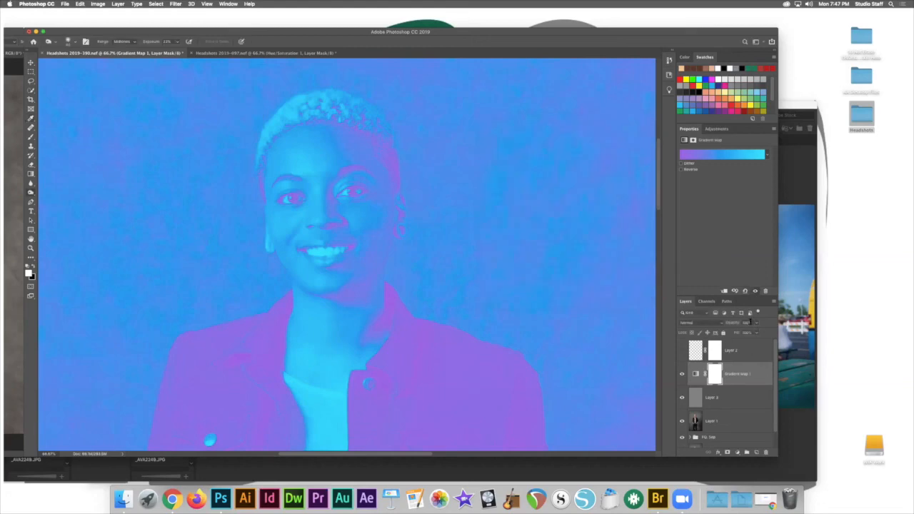
# Set the gradient map layer's blend mode to Overlay and its opacity to about 28%
pyautogui.click(718, 323)
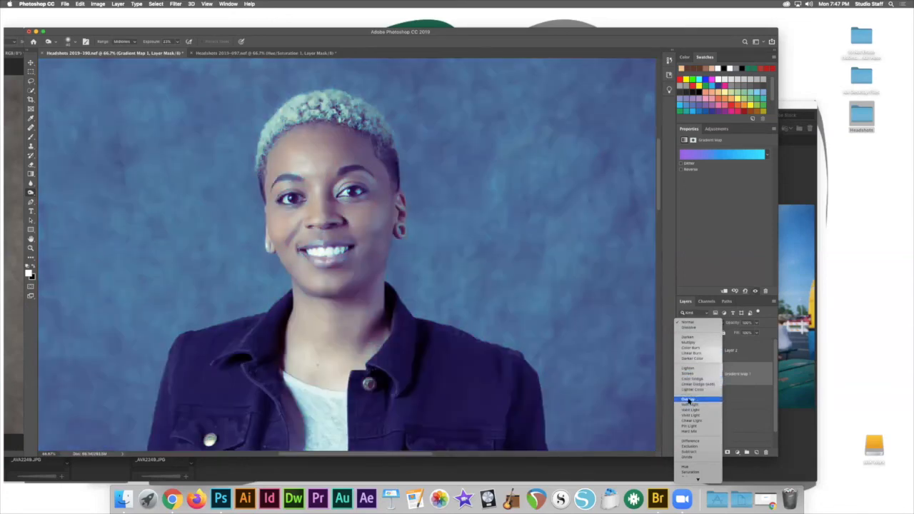
pyautogui.click(688, 399)
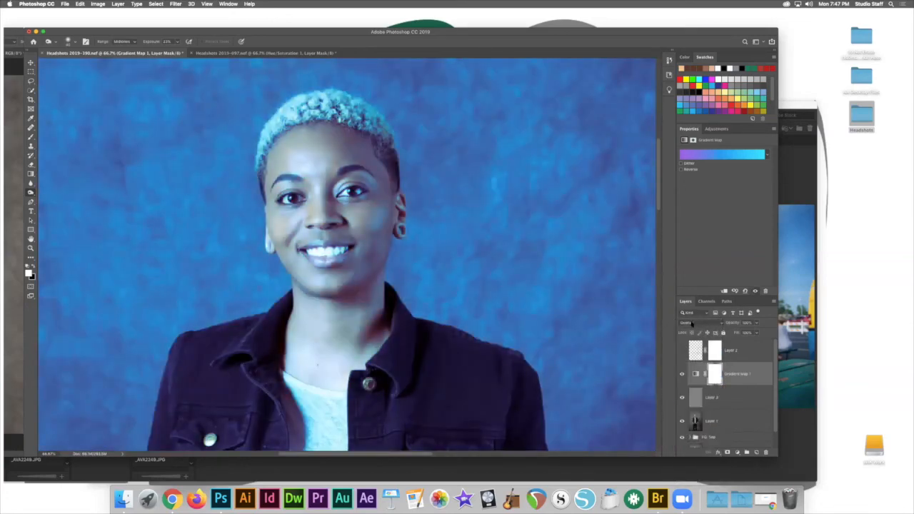
pyautogui.moveTo(756, 323); pyautogui.dragTo(730, 333)
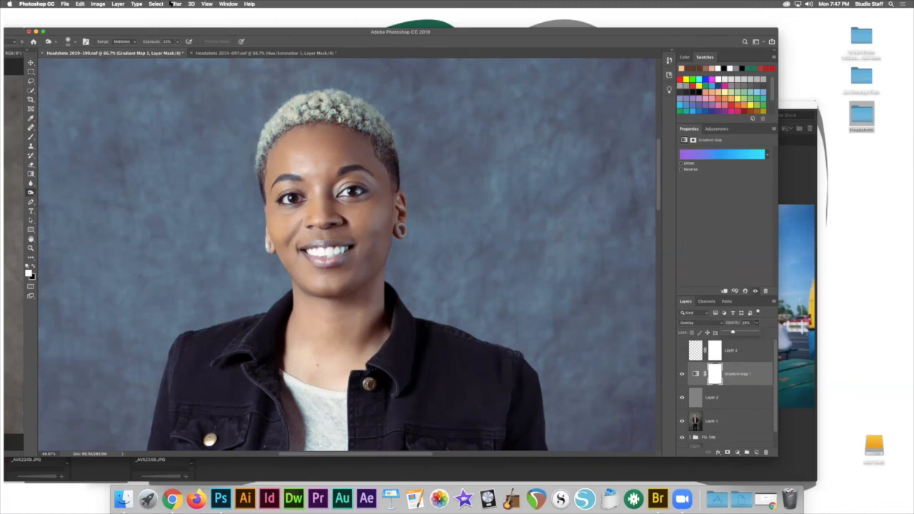
# Add a Color Lookup adjustment layer above the gradient map and load the EdgyAmber.3DL look
pyautogui.click(206, 4)
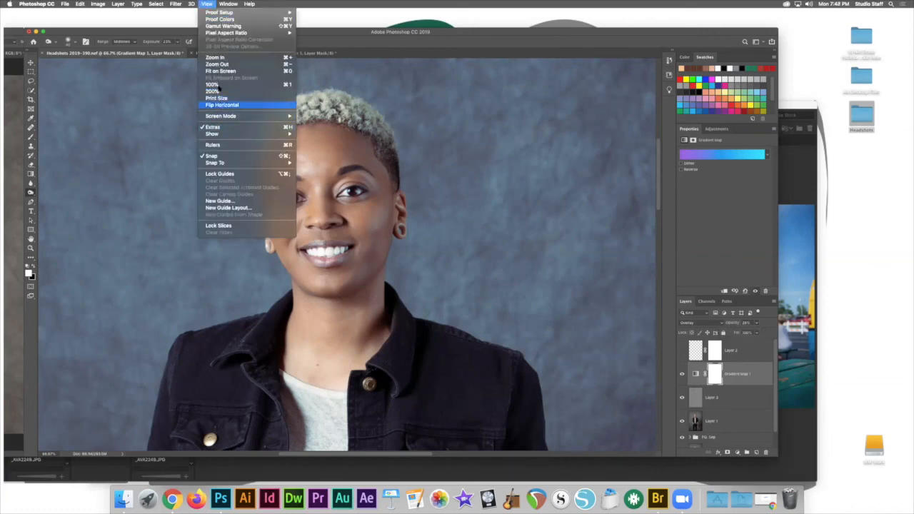
pyautogui.click(219, 71)
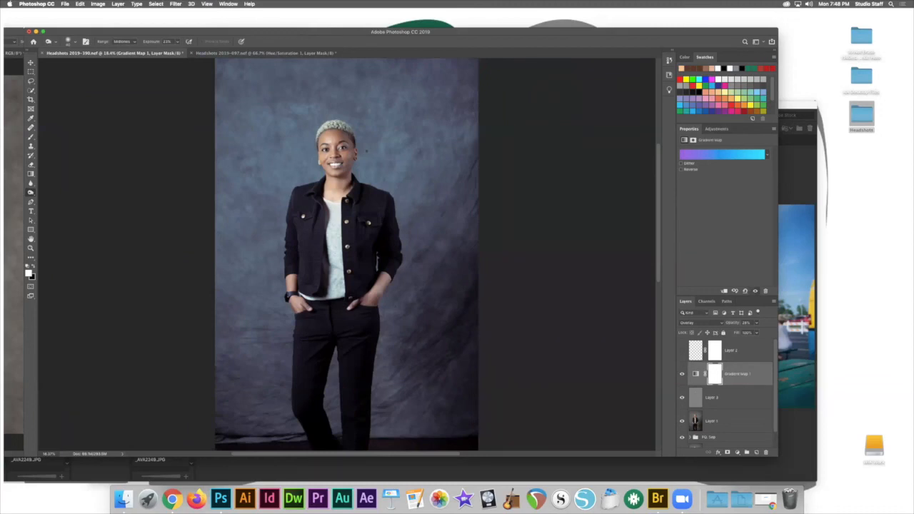
pyautogui.click(716, 128)
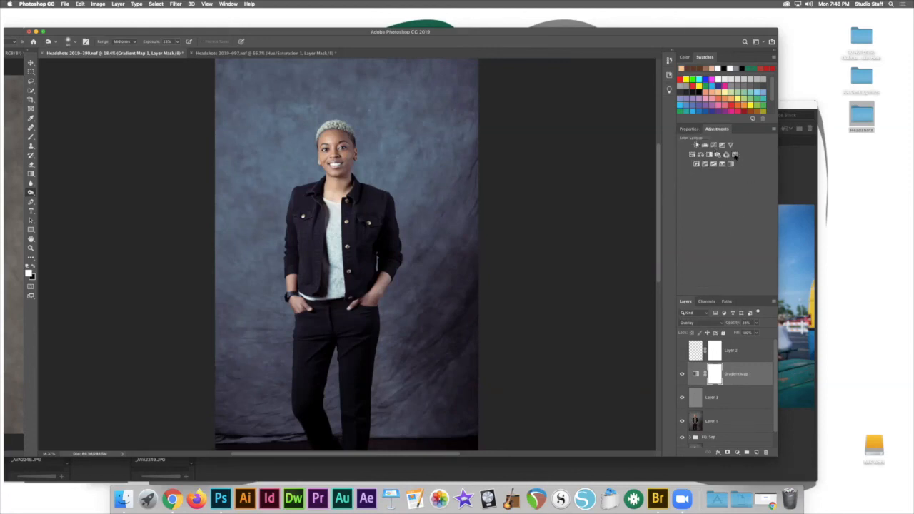
pyautogui.click(734, 154)
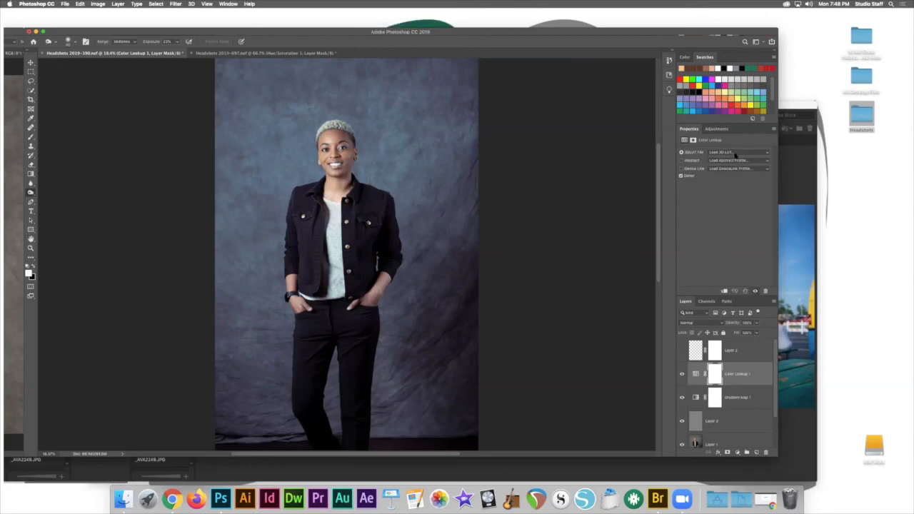
pyautogui.click(735, 154)
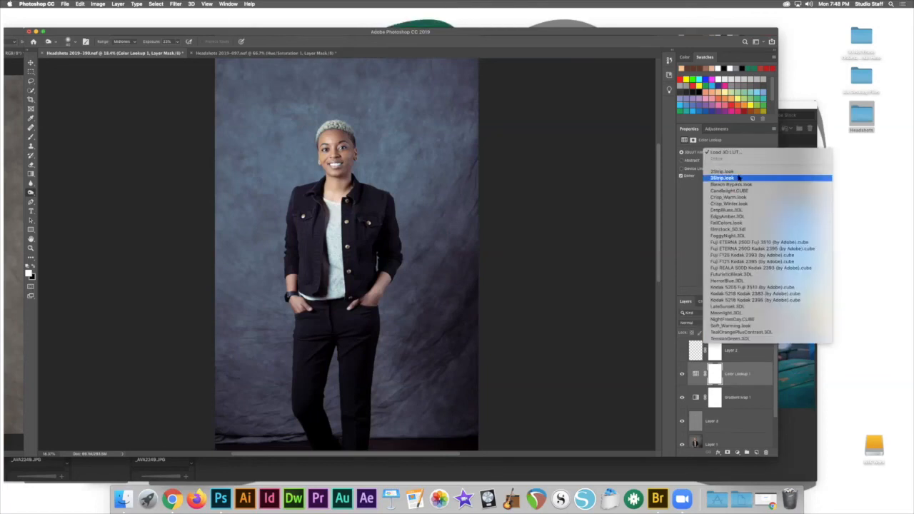
pyautogui.click(751, 220)
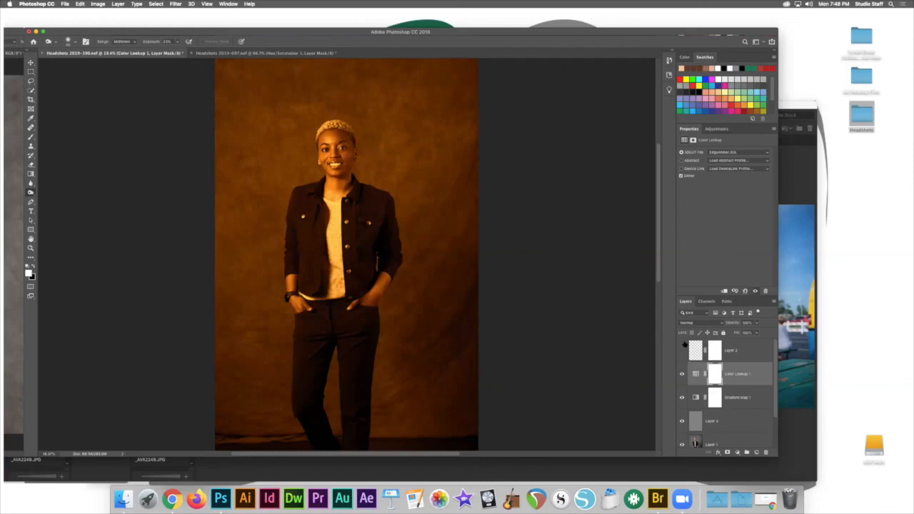
# Set the Color Lookup layer's blend mode to Screen and its opacity to about 33%
pyautogui.click(695, 323)
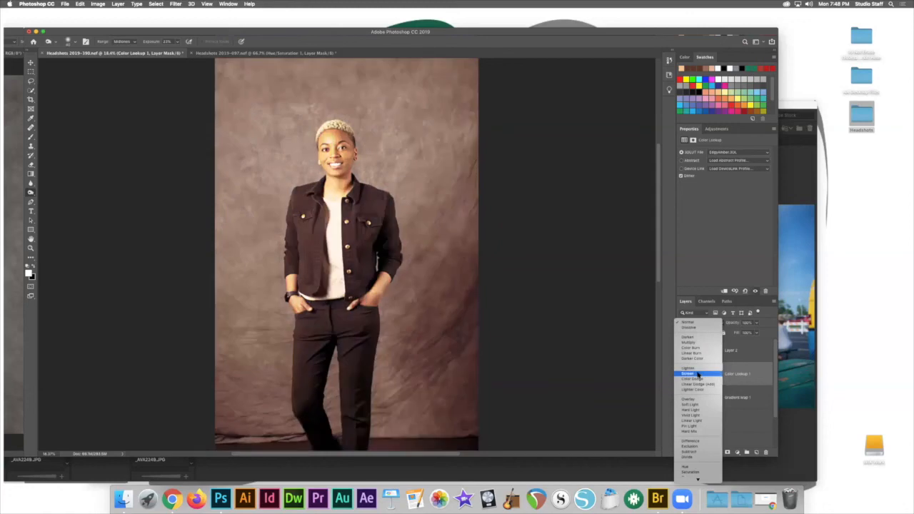
pyautogui.click(697, 374)
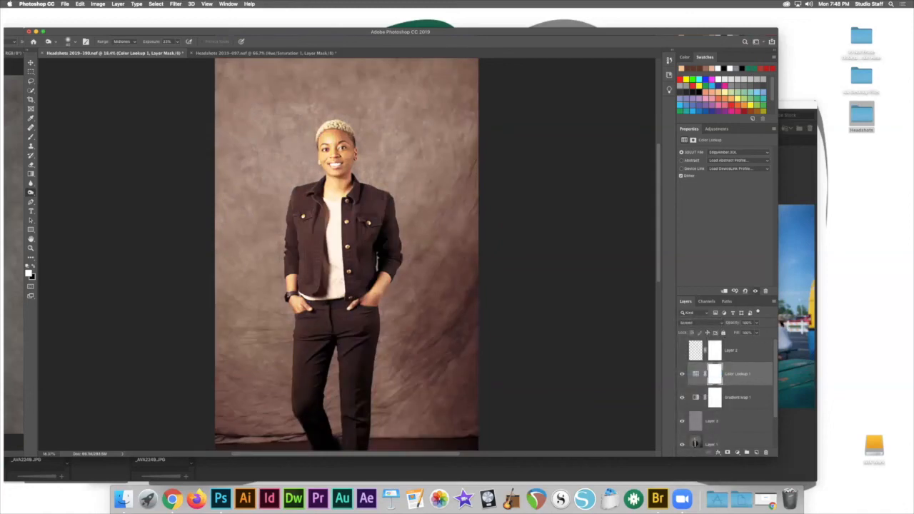
pyautogui.click(755, 323)
pyautogui.moveTo(754, 328); pyautogui.dragTo(733, 334)
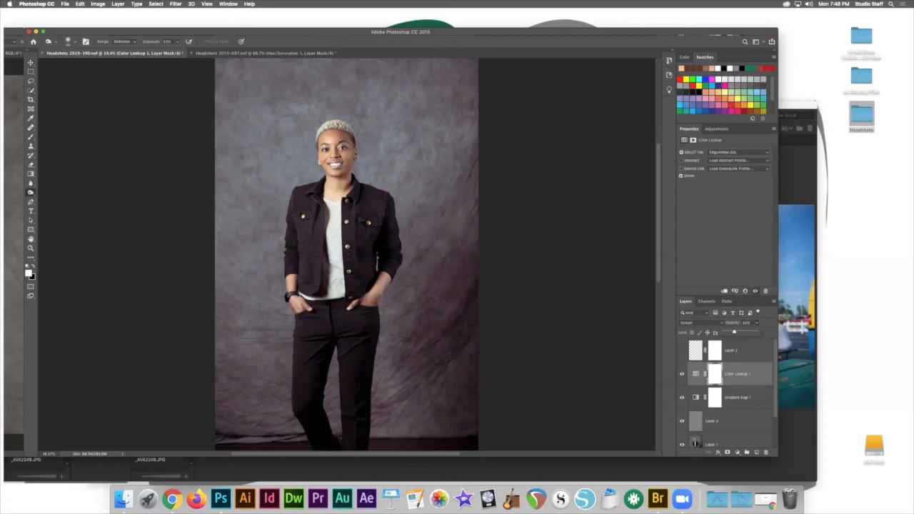
pyautogui.moveTo(734, 332); pyautogui.dragTo(733, 332)
# Delete the hidden Layer 2 and create a new empty layer at the top of the stack
pyautogui.click(758, 353)
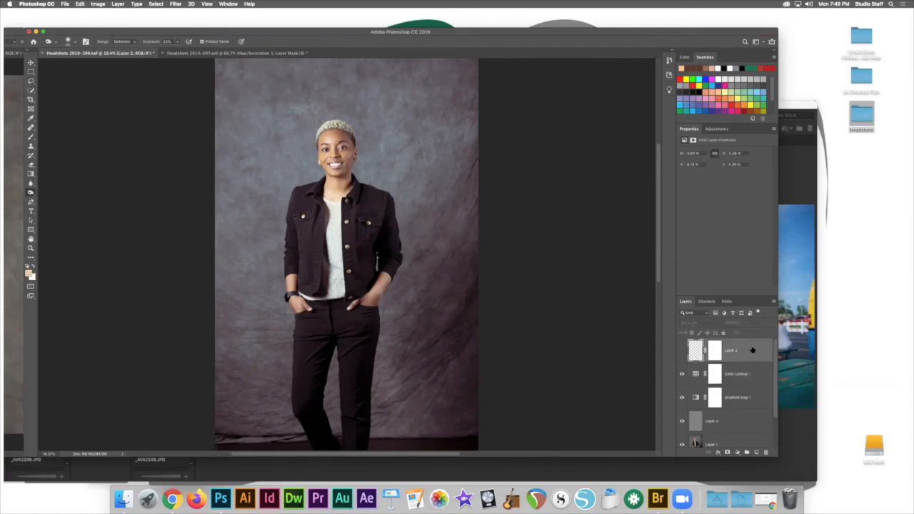
pyautogui.press('BackSpace')
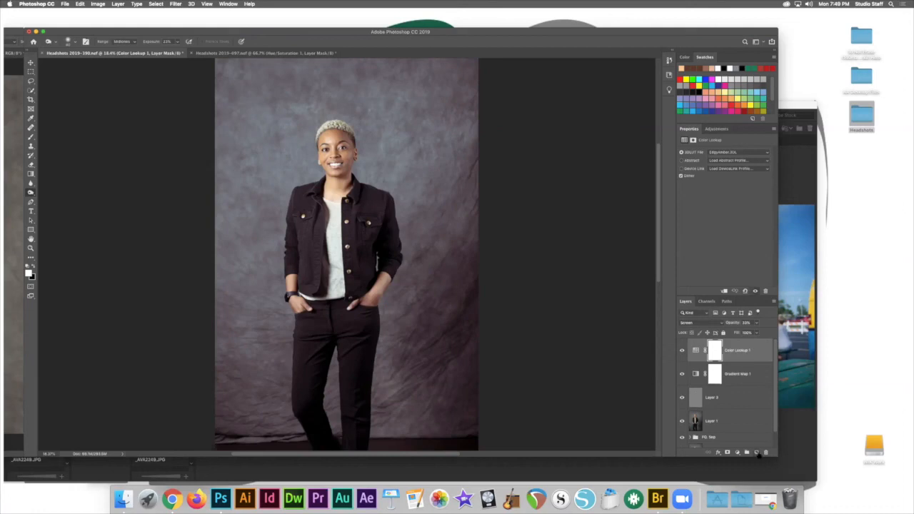
pyautogui.click(757, 454)
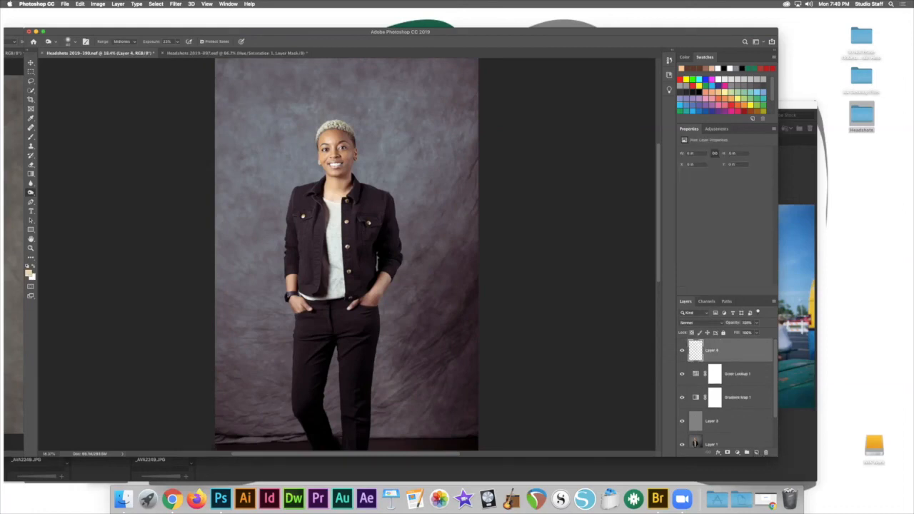
# Enlarge the soft Brush to a very large size that spans much of the portrait
pyautogui.press('b')
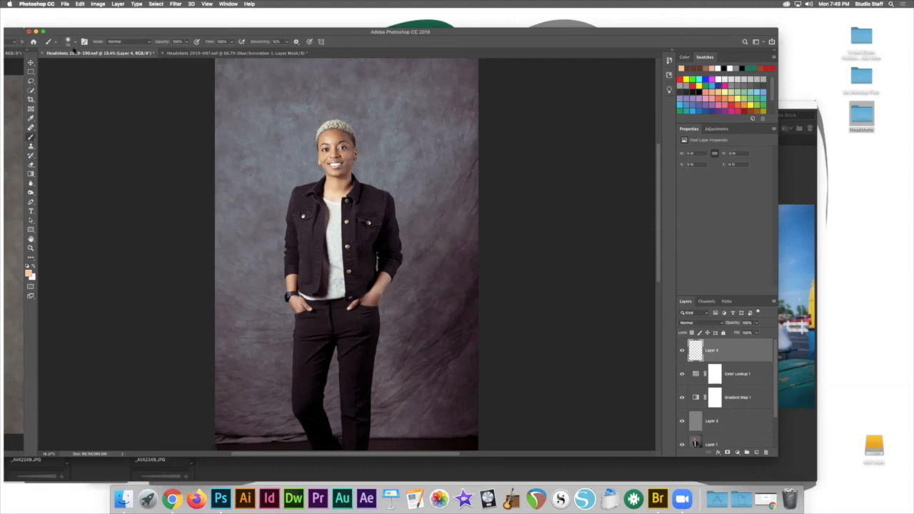
pyautogui.click(74, 43)
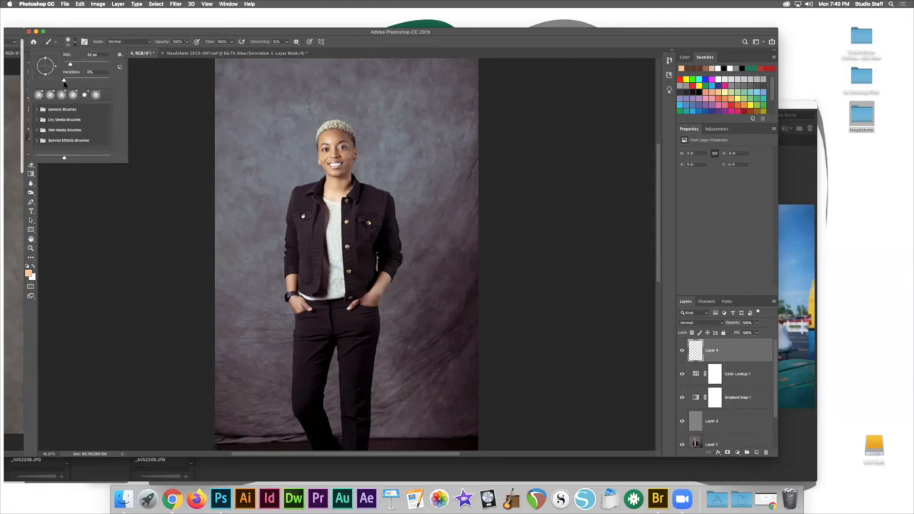
pyautogui.moveTo(70, 64); pyautogui.dragTo(114, 64)
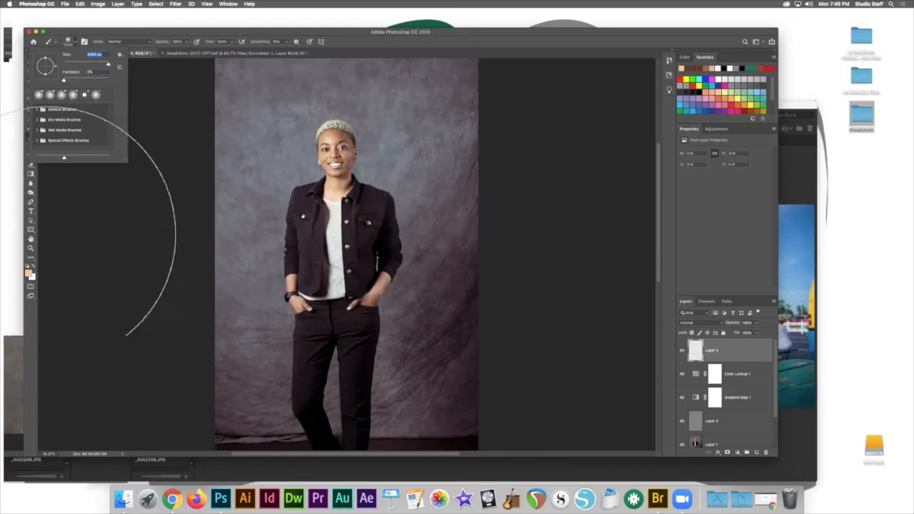
pyautogui.click(59, 236)
pyautogui.click(150, 249)
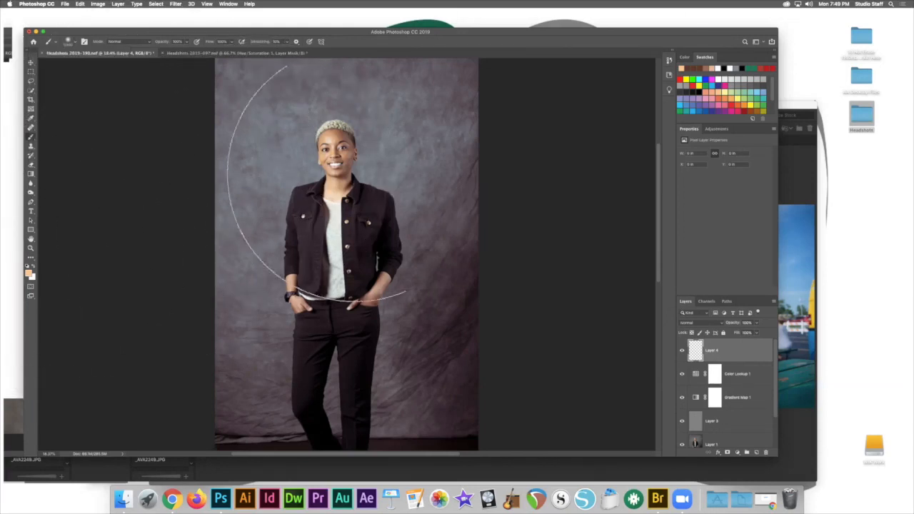
# Paint soft light green over the upper right of the photo and bright yellow along its lower right edge
pyautogui.click(738, 94)
pyautogui.moveTo(473, 133); pyautogui.dragTo(465, 187)
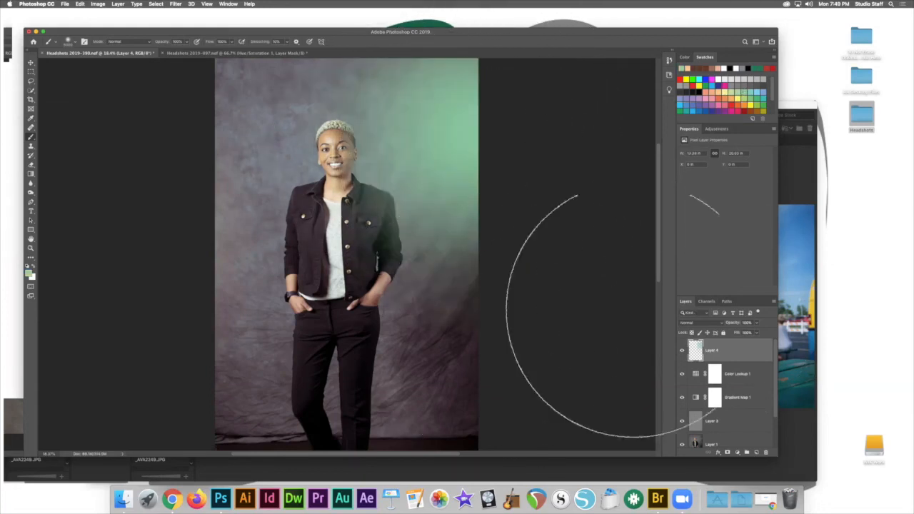
pyautogui.click(749, 104)
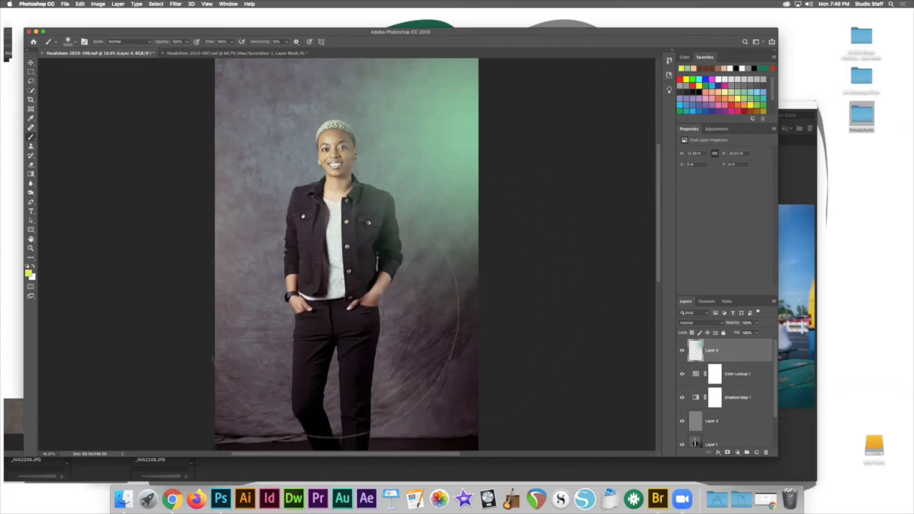
pyautogui.click(462, 297)
# Paint soft light purple over the photo's upper left, deep blue over the left middle and bright red over the lower left
pyautogui.click(696, 98)
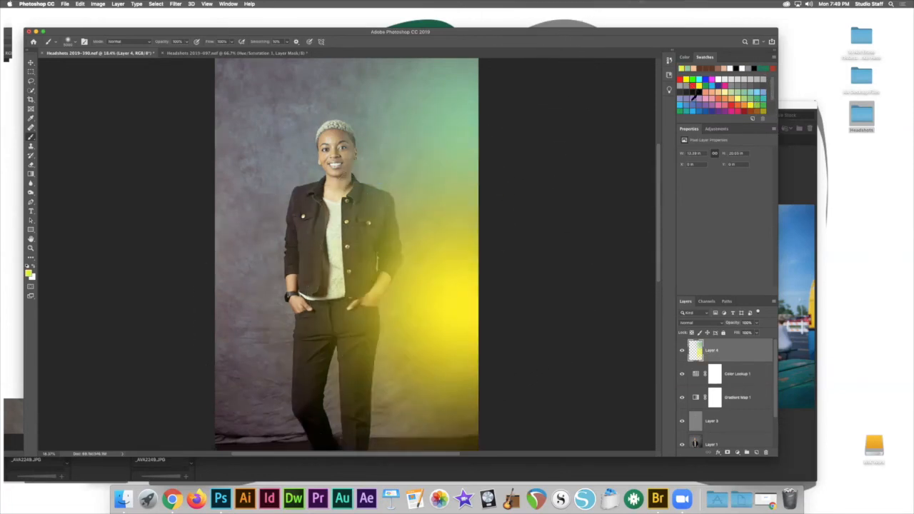
pyautogui.click(266, 113)
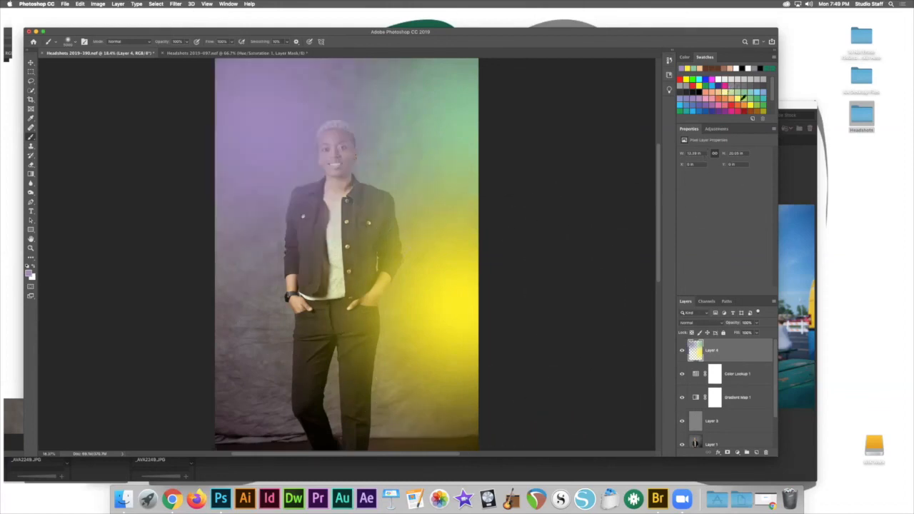
pyautogui.click(716, 106)
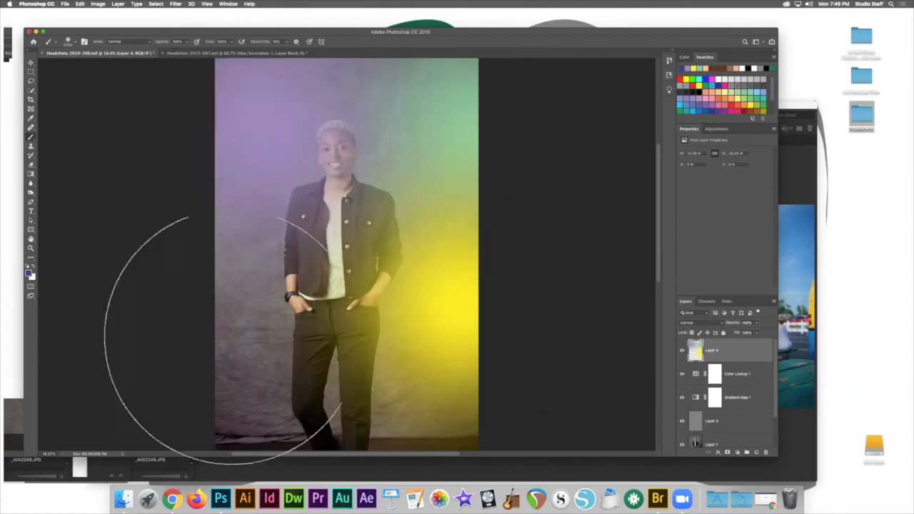
pyautogui.click(404, 392)
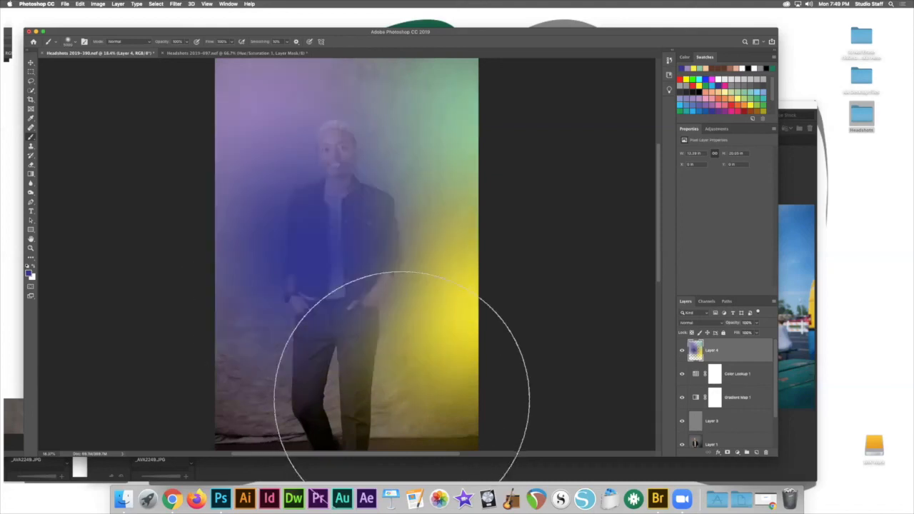
pyautogui.click(731, 105)
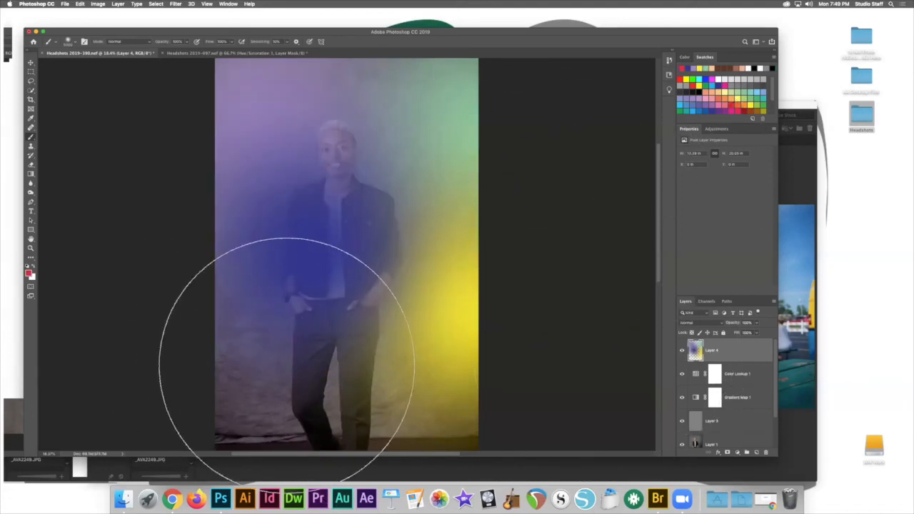
pyautogui.click(286, 361)
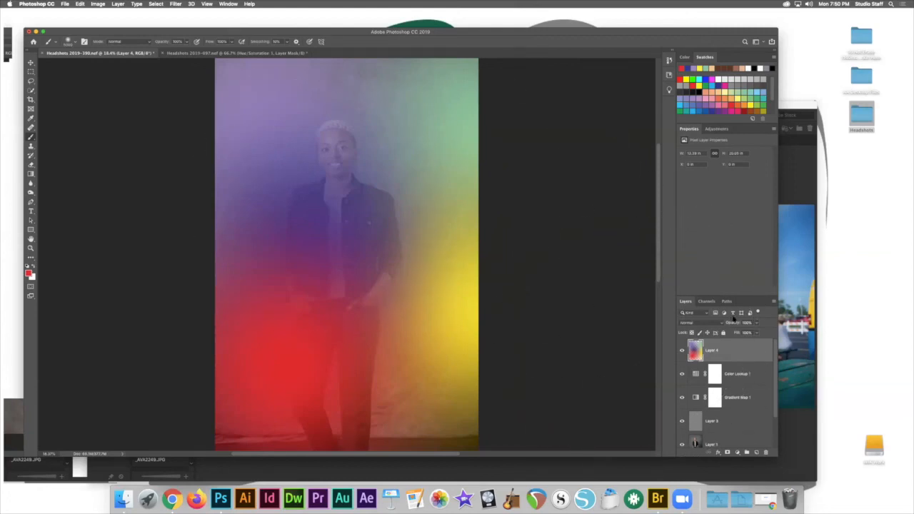
# Set the painted color layer's blend mode to Divide and its opacity to about 24%
pyautogui.click(708, 324)
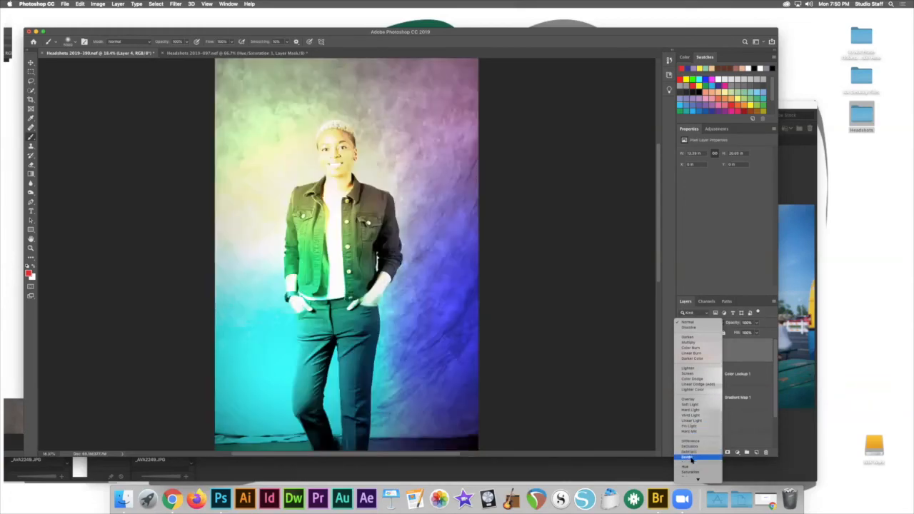
pyautogui.click(690, 457)
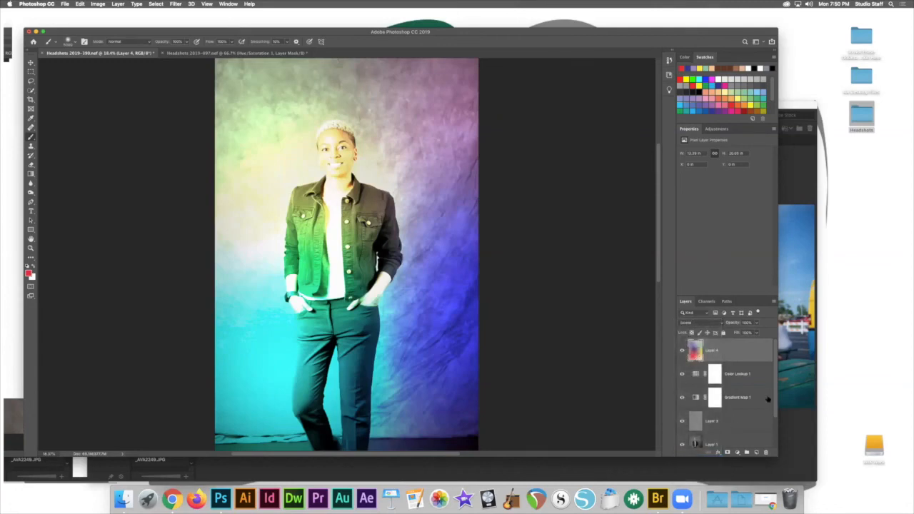
pyautogui.click(756, 323)
pyautogui.click(729, 332)
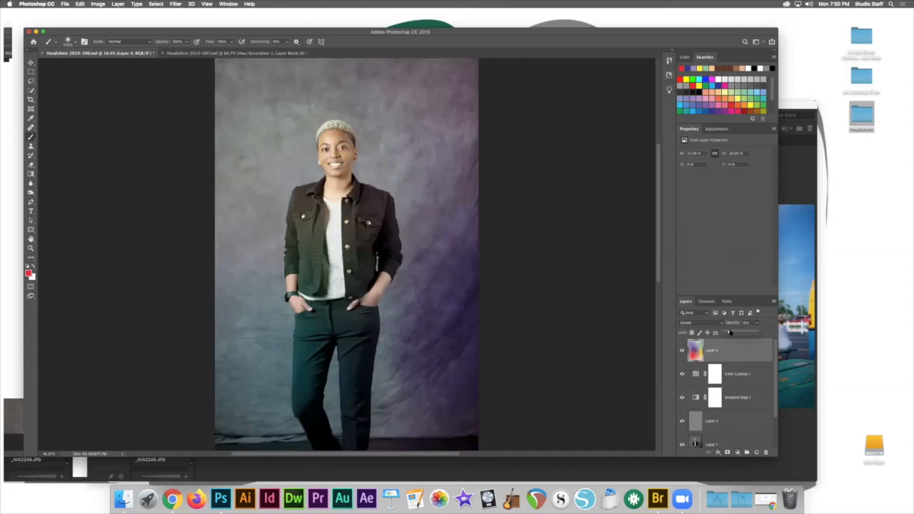
pyautogui.moveTo(731, 332); pyautogui.dragTo(732, 332)
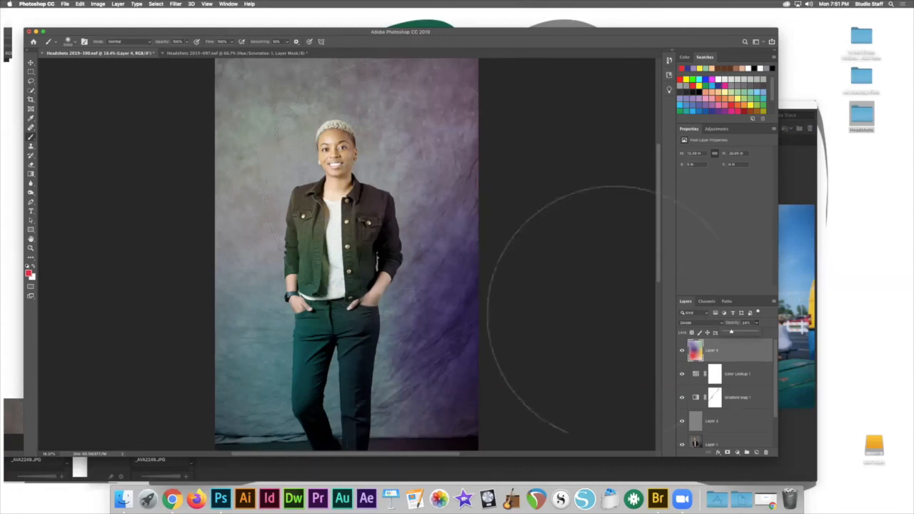
# Select Layer 1 and hide the painted color, Color Lookup, Gradient Map and gray layers above it
pyautogui.click(735, 444)
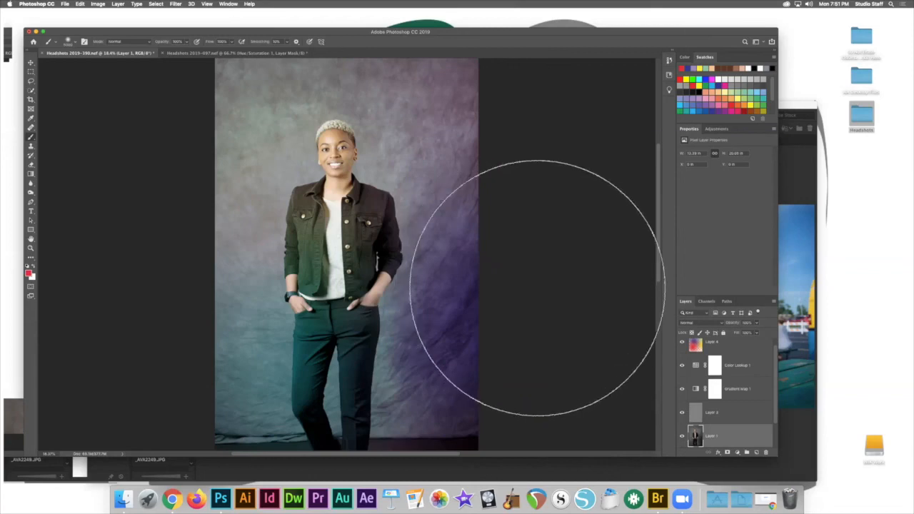
pyautogui.click(681, 364)
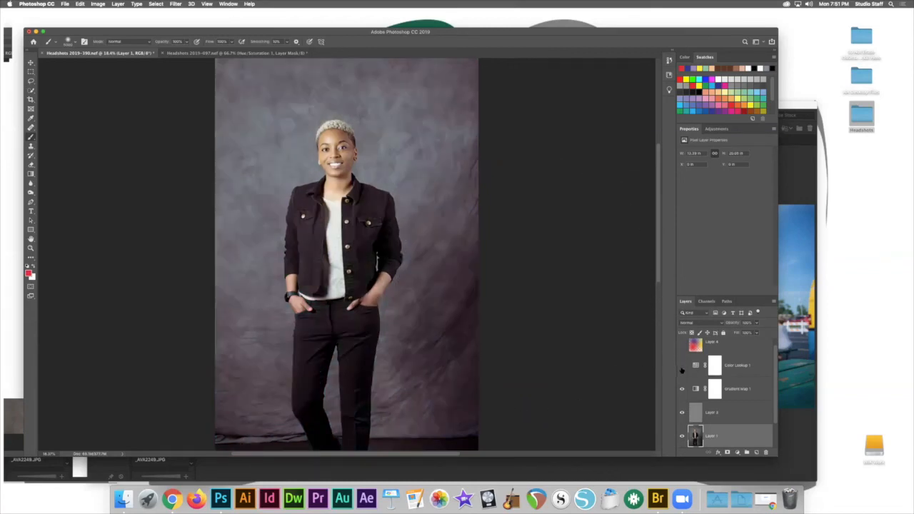
pyautogui.click(681, 388)
pyautogui.click(682, 412)
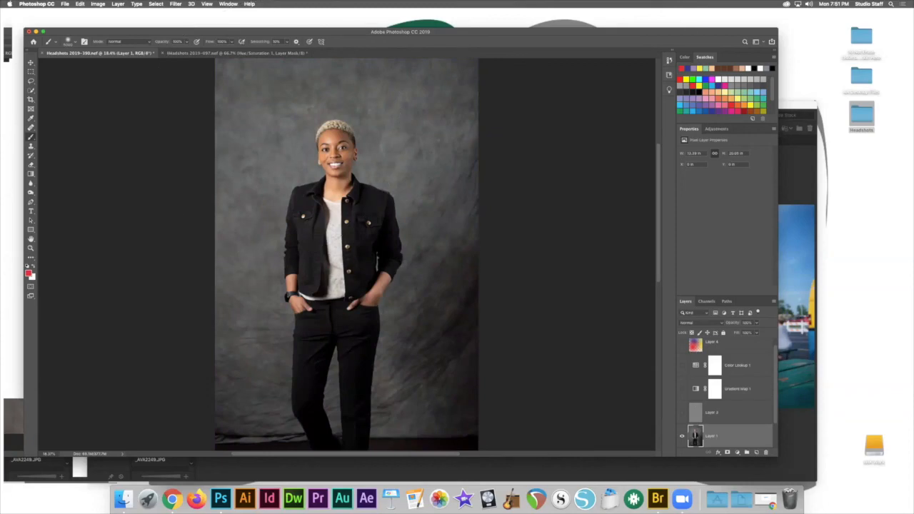
# Create a new empty layer directly above Layer 1 and shrink the soft Brush to a size suited to painting the iris
pyautogui.press('super+plus')
pyautogui.press('super+plus')
pyautogui.press('super+plus')
pyautogui.press('super+plus')
pyautogui.moveTo(309, 127); pyautogui.dragTo(309, 371)
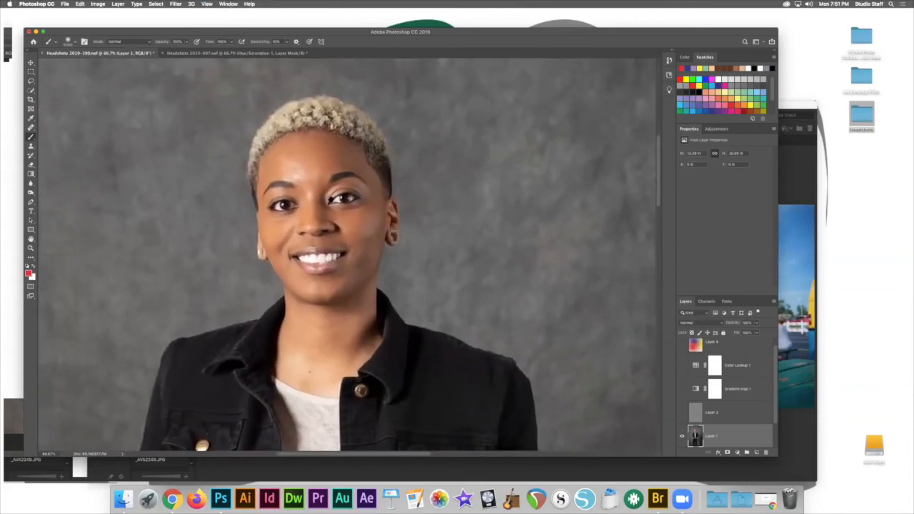
pyautogui.press('super+plus')
pyautogui.press('super+plus')
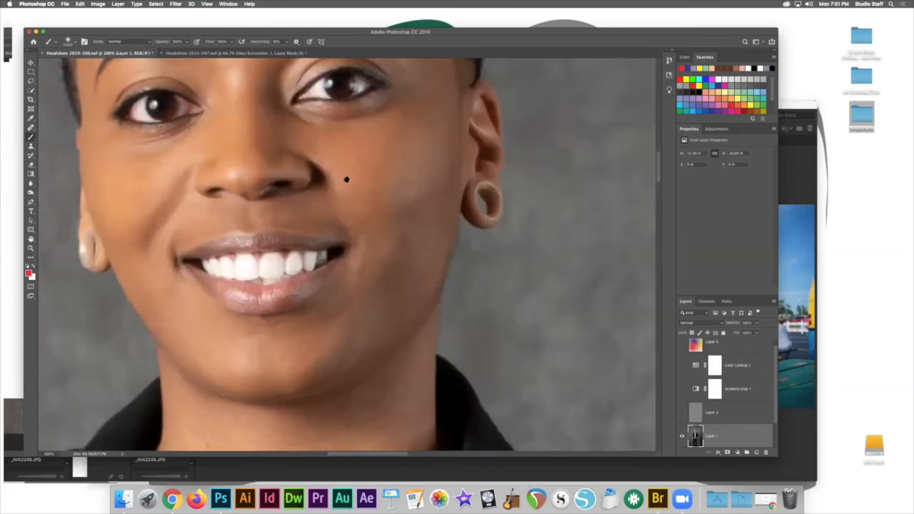
pyautogui.scroll(3, 343, 200)
pyautogui.scroll(3, 358, 252)
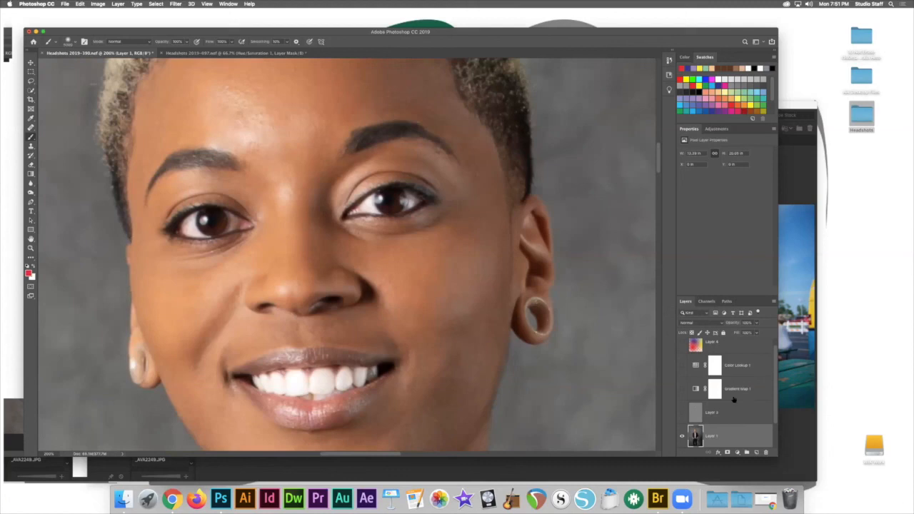
pyautogui.click(755, 452)
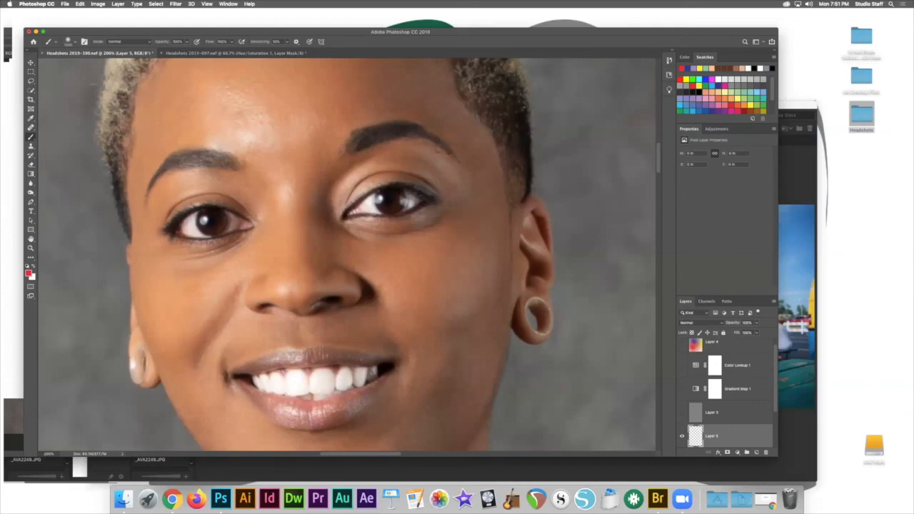
pyautogui.click(69, 41)
pyautogui.moveTo(104, 64); pyautogui.dragTo(67, 65)
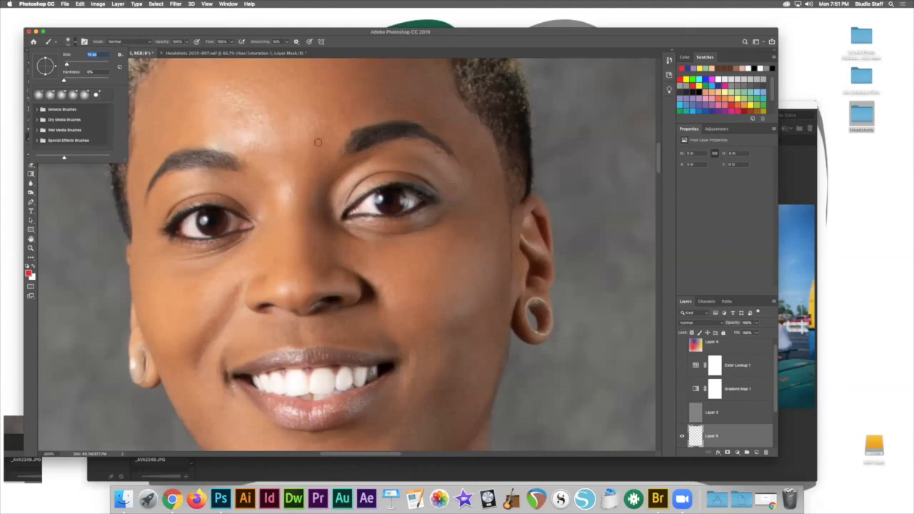
pyautogui.click(679, 238)
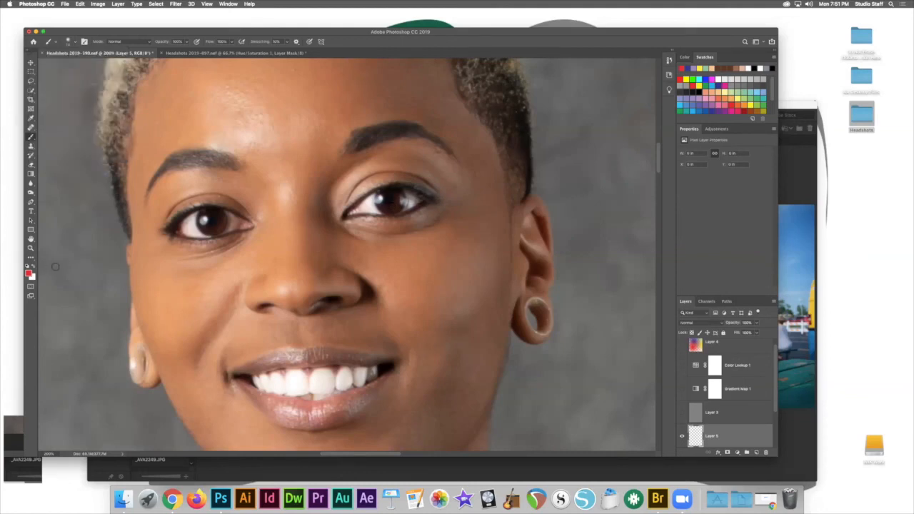
# Paint light blue over the iris of the subject's left eye and set the new layer's blend mode to Soft Light
pyautogui.click(757, 91)
pyautogui.moveTo(380, 199)
pyautogui.mouseDown()
pyautogui.moveTo(396, 207)
pyautogui.moveTo(397, 194)
pyautogui.moveTo(378, 197)
pyautogui.moveTo(391, 206)
pyautogui.mouseUp()
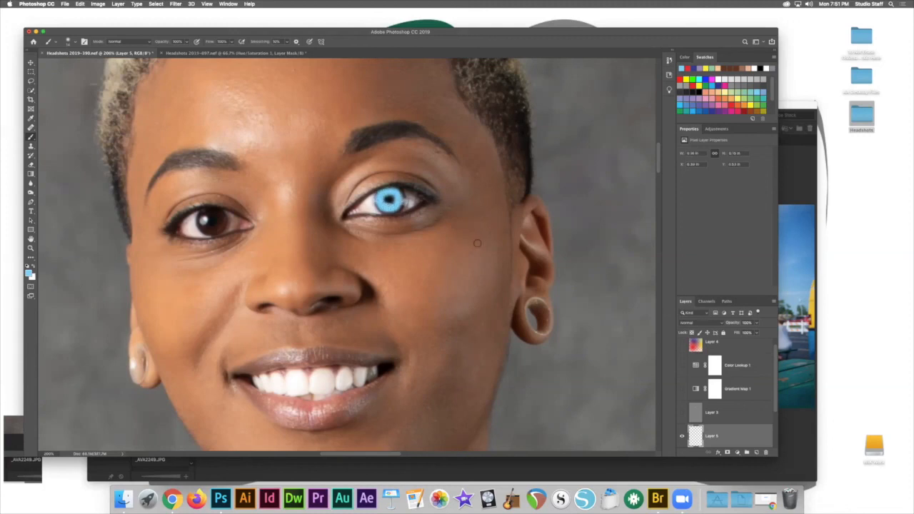
pyautogui.click(692, 323)
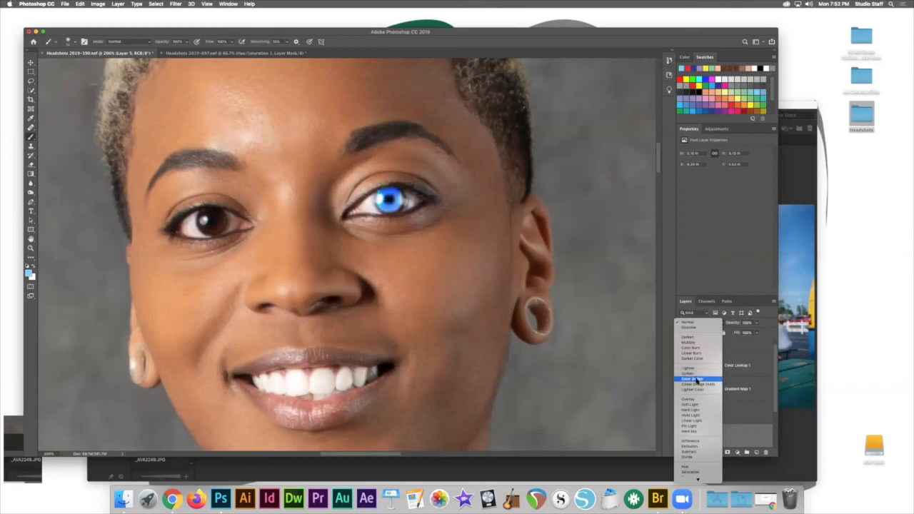
pyautogui.click(690, 405)
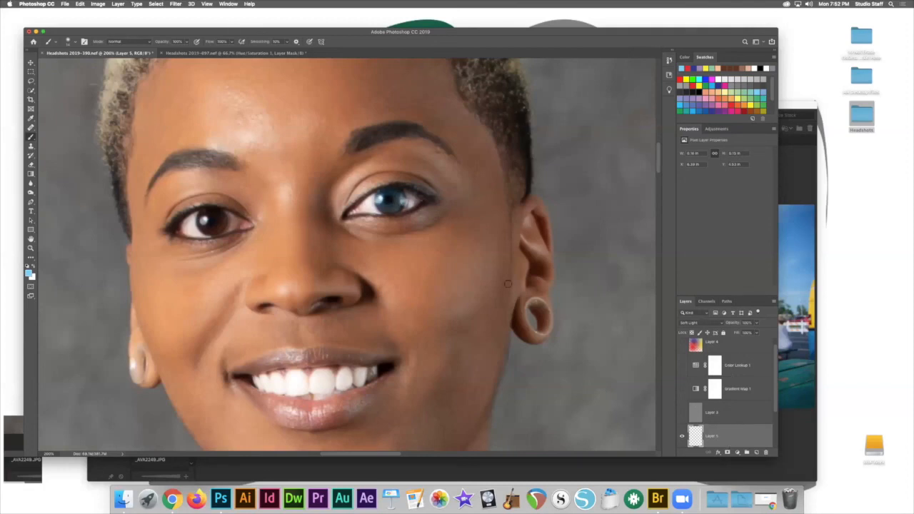
# Add fine light yellow detail to the blue iris and toggle the eye layer's visibility to compare
pyautogui.click(741, 95)
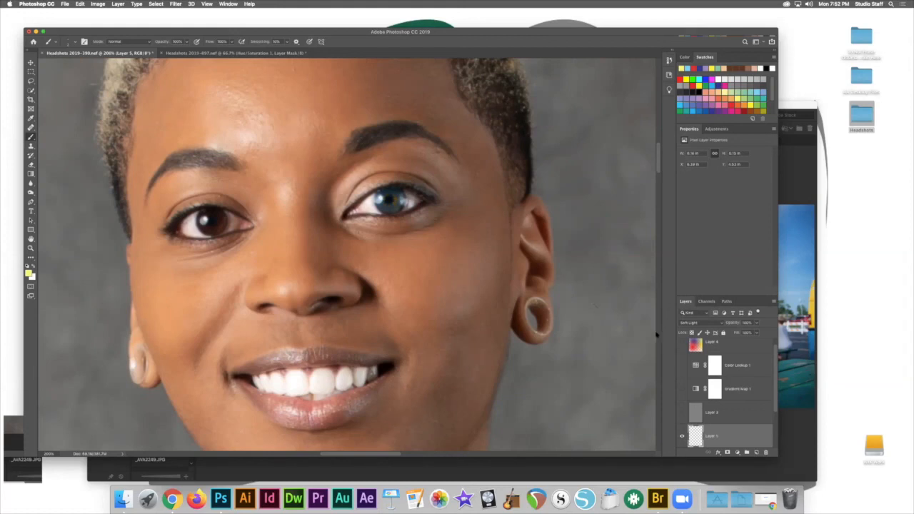
pyautogui.click(684, 435)
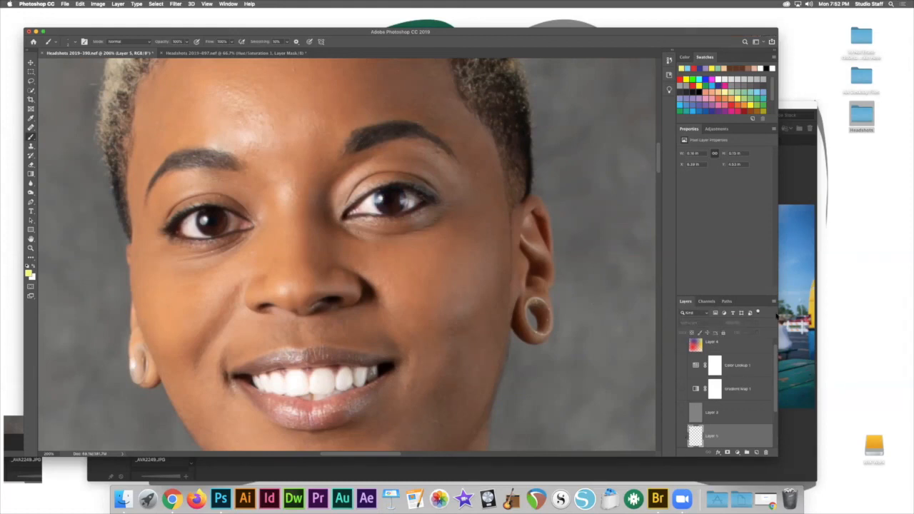
pyautogui.click(683, 436)
# Add a Hue/Saturation adjustment layer above the eye layer and shift its hue until the skin turns teal
pyautogui.click(718, 129)
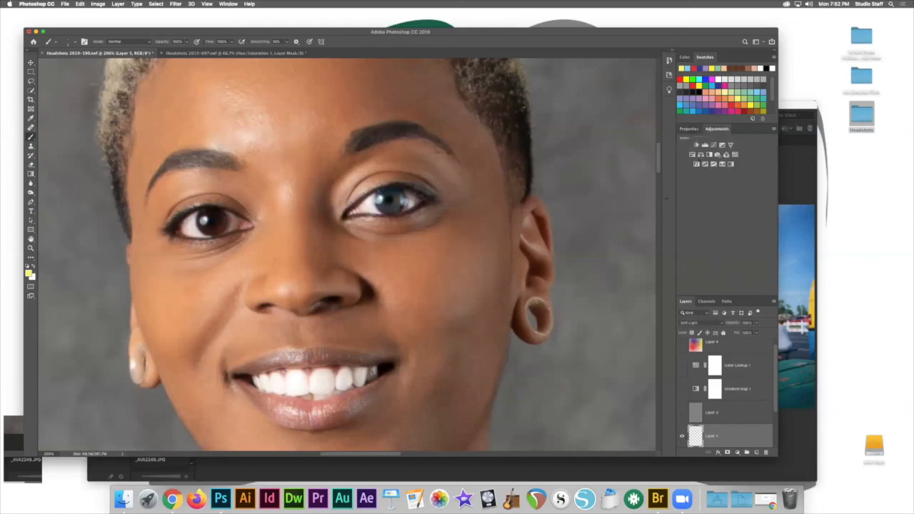
pyautogui.click(696, 155)
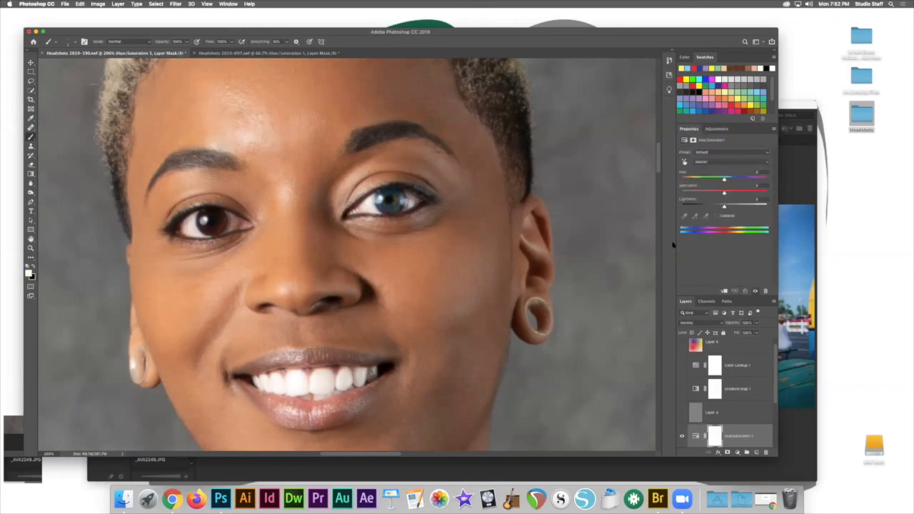
pyautogui.moveTo(723, 180); pyautogui.dragTo(775, 188)
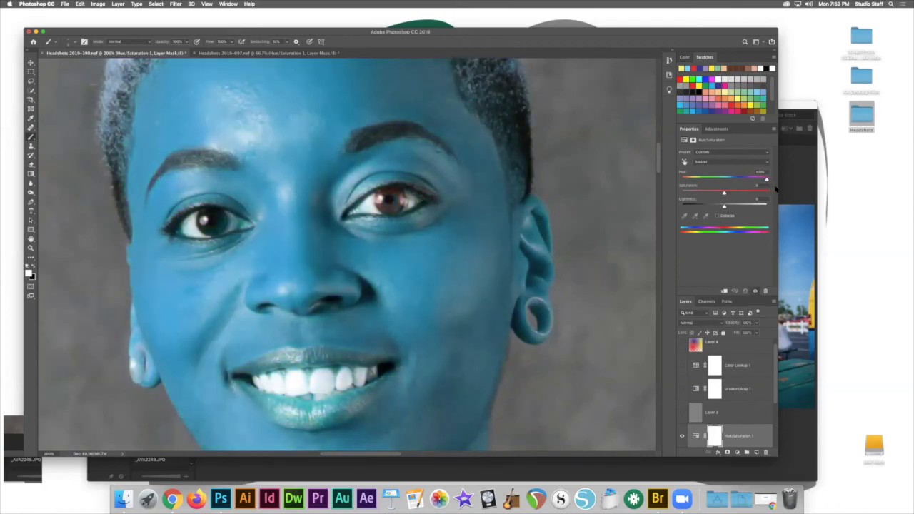
pyautogui.moveTo(775, 188)
pyautogui.mouseDown()
pyautogui.moveTo(683, 186)
pyautogui.moveTo(761, 189)
pyautogui.mouseUp()
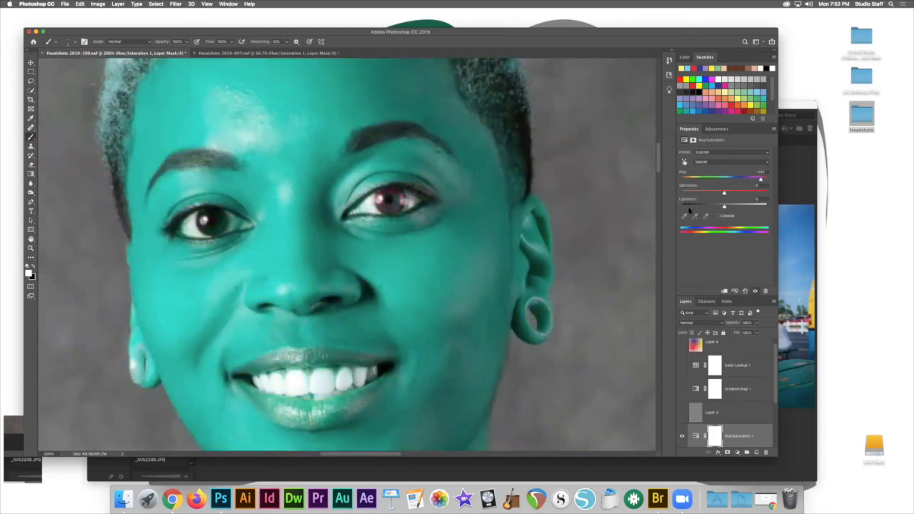
# Try the Hue/Saturation Colorize option with a reddish brown hue, and turn the option off again
pyautogui.click(718, 216)
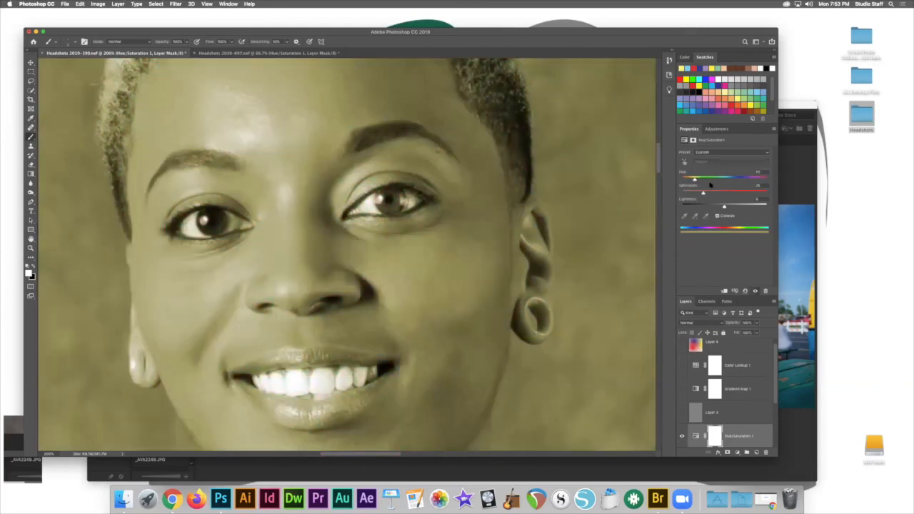
pyautogui.moveTo(694, 180)
pyautogui.mouseDown()
pyautogui.moveTo(773, 189)
pyautogui.moveTo(684, 185)
pyautogui.mouseUp()
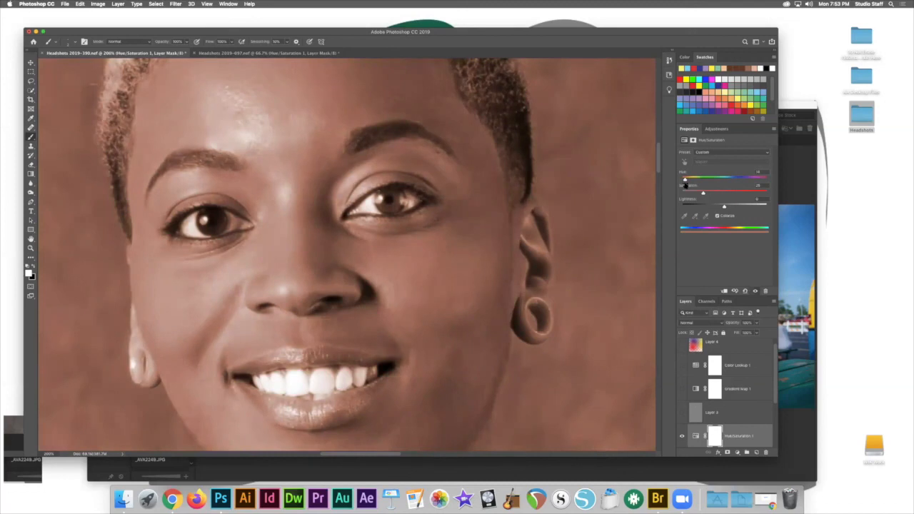
pyautogui.click(717, 215)
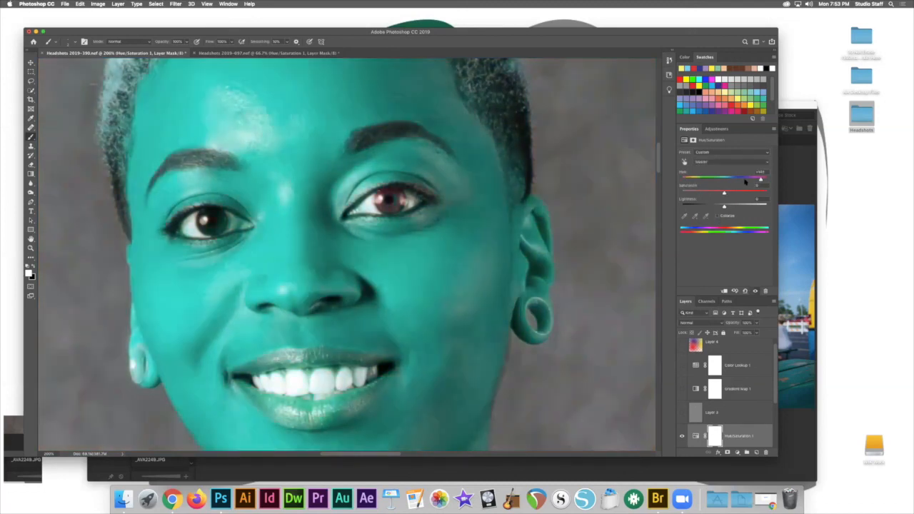
# Set the adjustment's Hue to +180 and Saturation to about +60, lower Lightness slightly, and target its layer mask
pyautogui.moveTo(760, 180); pyautogui.dragTo(774, 181)
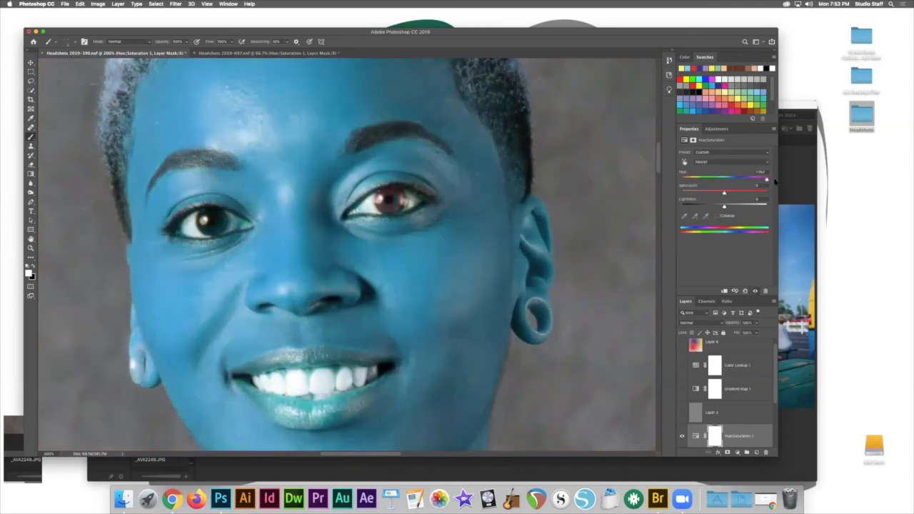
pyautogui.moveTo(724, 194); pyautogui.dragTo(749, 195)
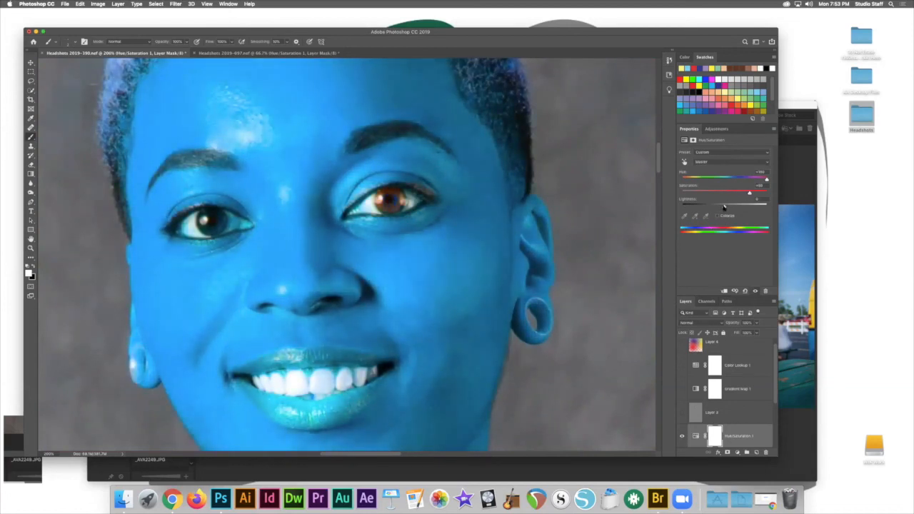
pyautogui.moveTo(724, 206); pyautogui.dragTo(722, 206)
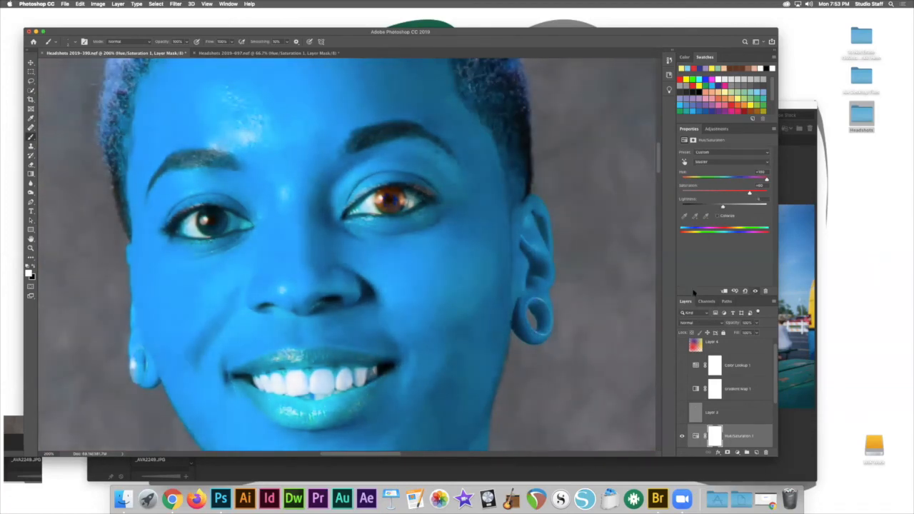
pyautogui.click(714, 439)
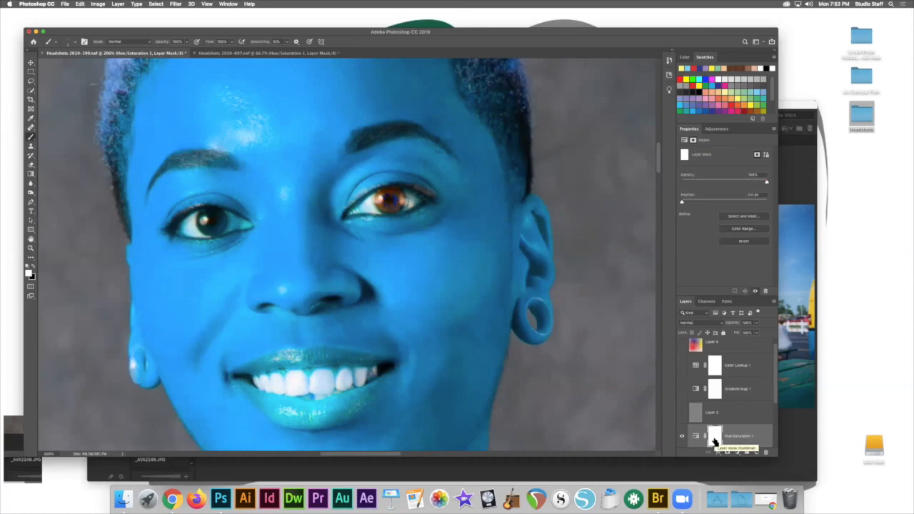
# Invert the Hue/Saturation layer mask to black and paint white over the remaining brown iris with a smaller brush to turn it blue
pyautogui.press('super+i')
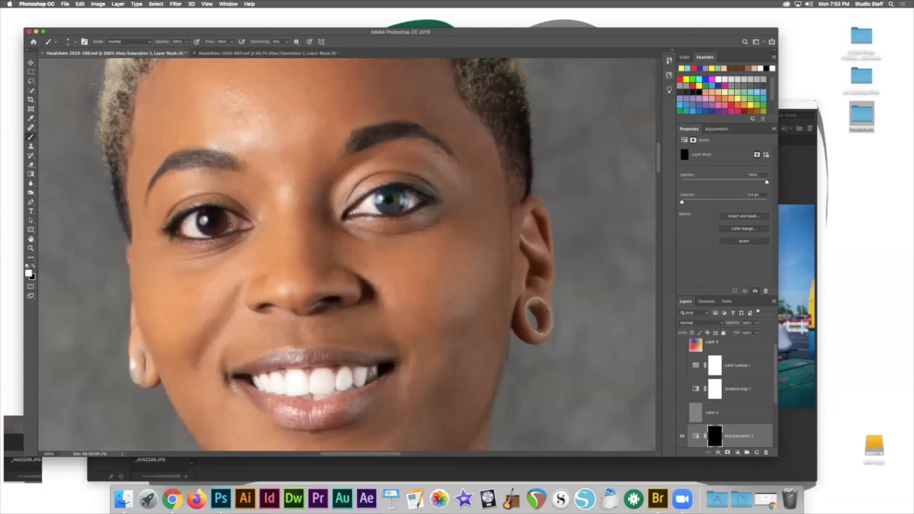
pyautogui.press('[')
pyautogui.press('[')
pyautogui.press('[')
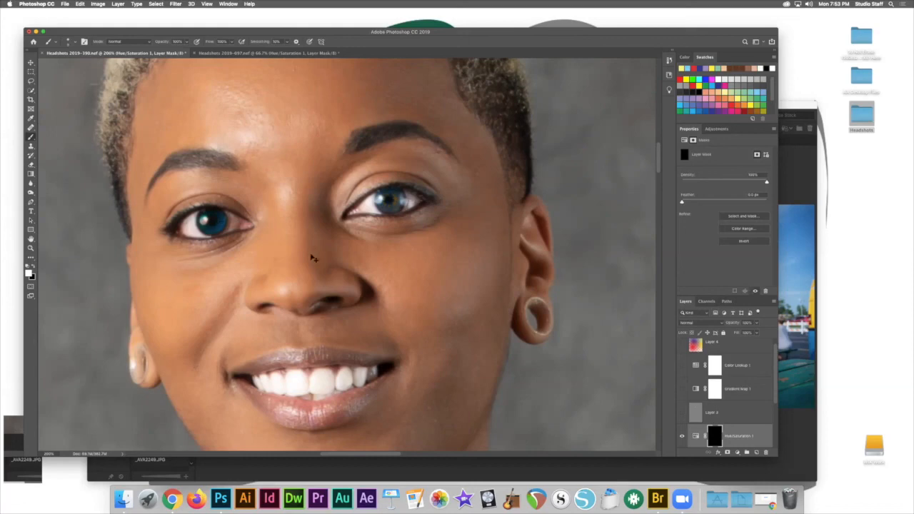
pyautogui.press('super+minus')
pyautogui.press('super+minus')
pyautogui.press('super+minus')
pyautogui.press('super+minus')
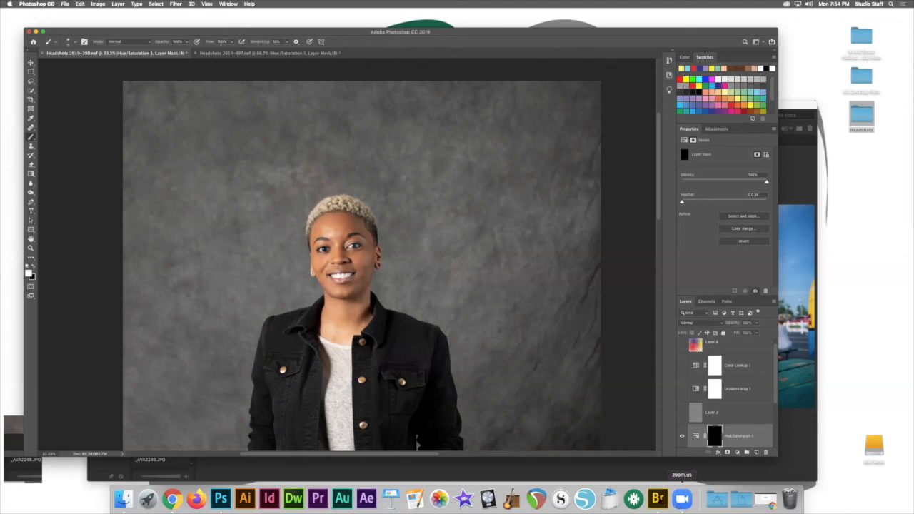
# Switch to Chrome, load the library's home page in a new tab, and go to its eResources page under Learning & Tech
pyautogui.click(172, 497)
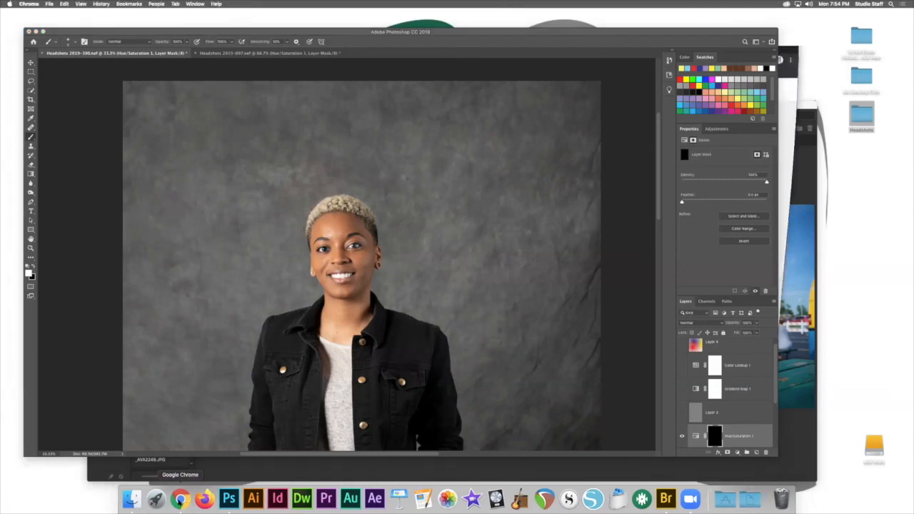
pyautogui.press('super+t')
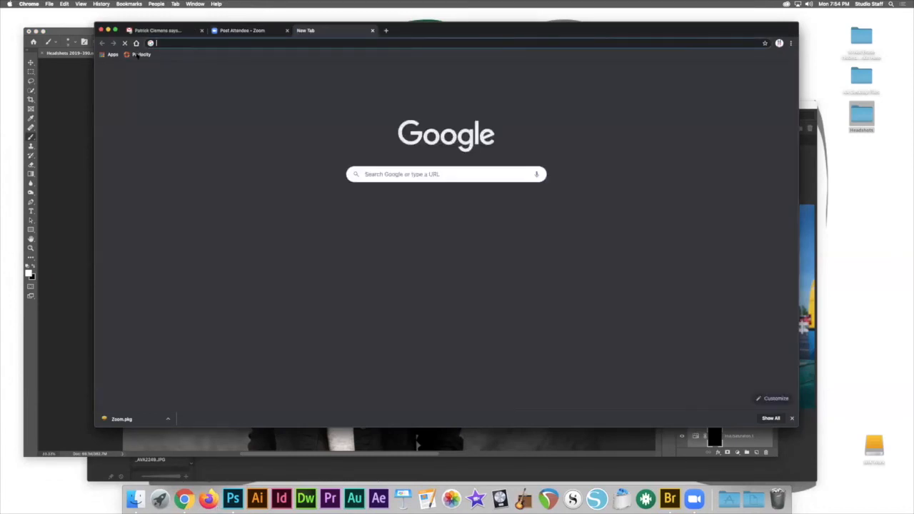
pyautogui.click(136, 44)
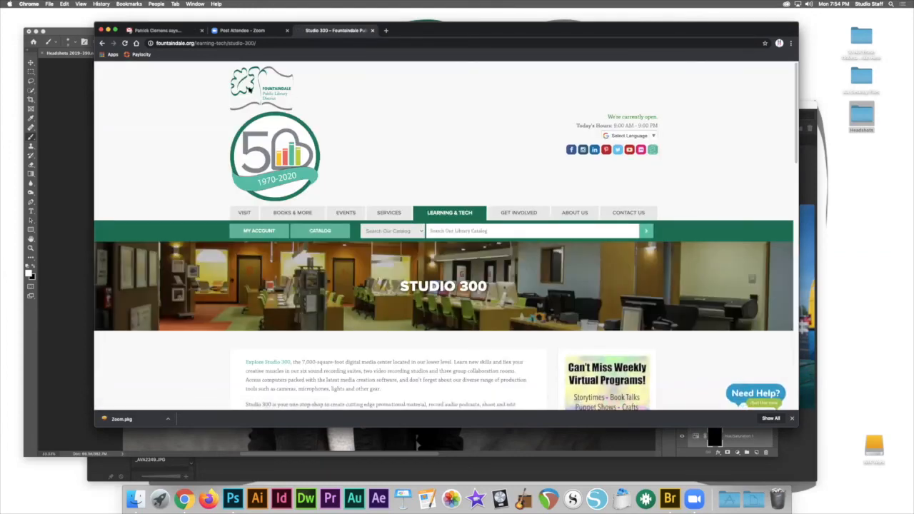
pyautogui.moveTo(456, 214)
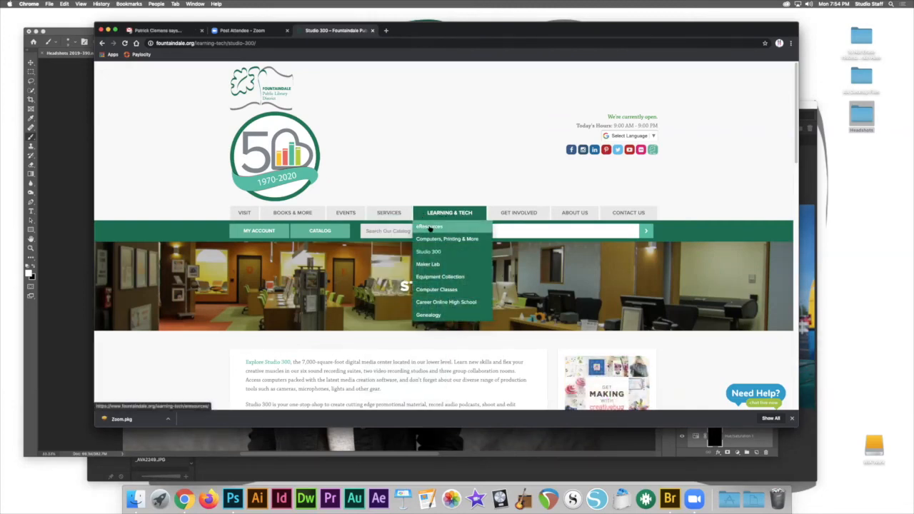
pyautogui.click(429, 226)
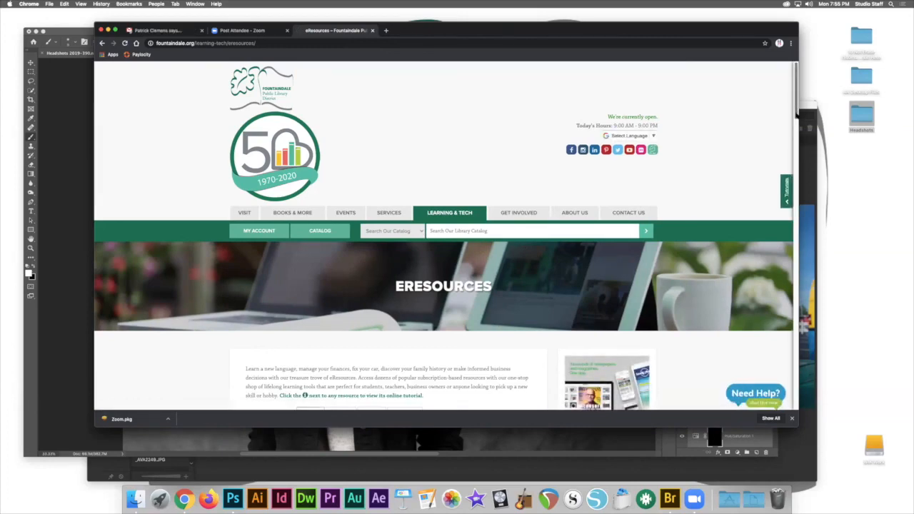
# Show the Lifelong Learning category of the eResources for all age groups and open the Lynda.com resource
pyautogui.scroll(-5, 796, 179)
pyautogui.moveTo(795, 178); pyautogui.dragTo(797, 165)
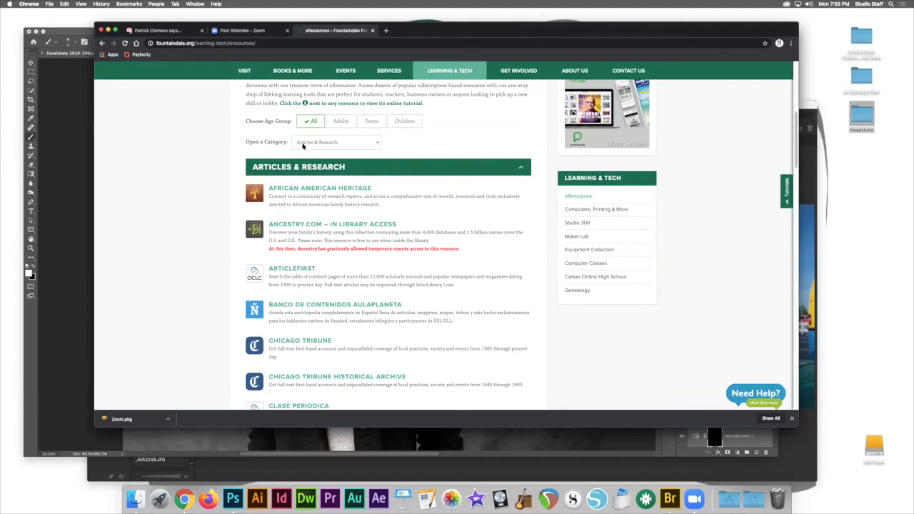
pyautogui.click(309, 122)
pyautogui.click(349, 145)
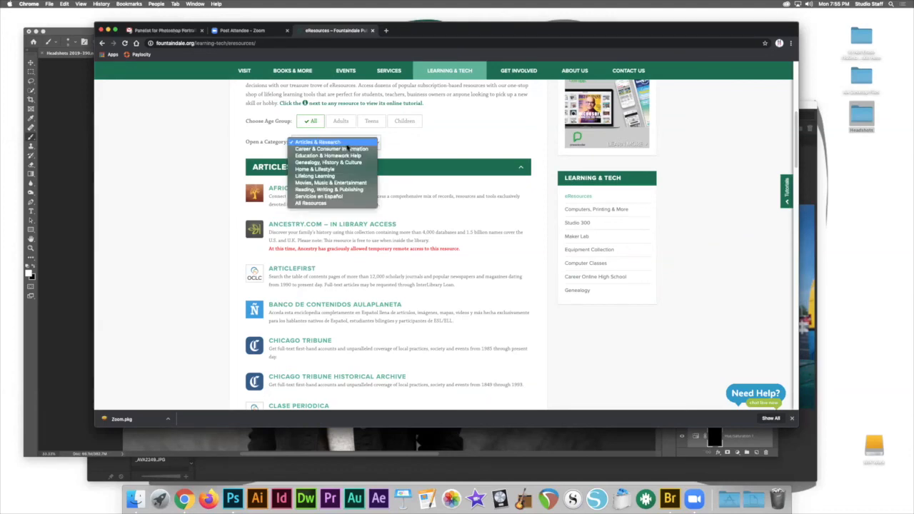
pyautogui.click(319, 176)
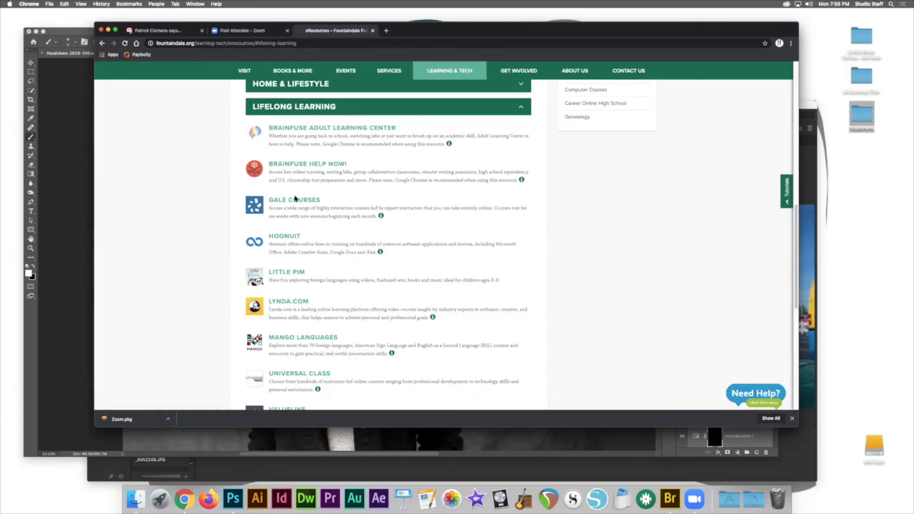
pyautogui.click(291, 301)
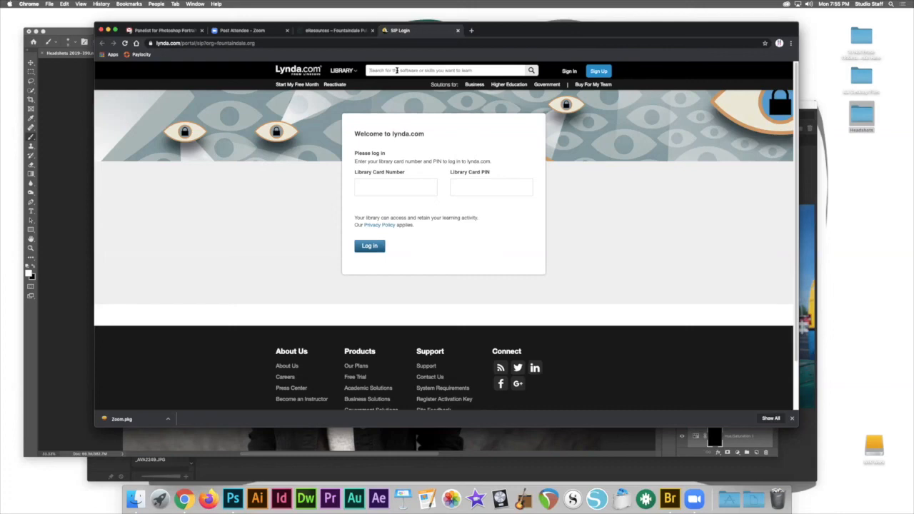
# Search Lynda.com for Photoshop and browse the list of Photoshop courses
pyautogui.click(396, 70)
pyautogui.write('pp')
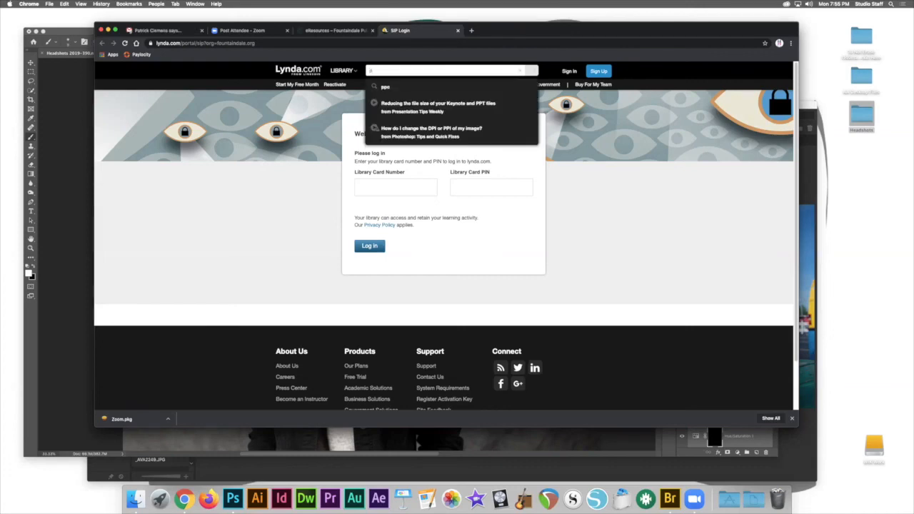
pyautogui.press('BackSpace')
pyautogui.write('hoto')
pyautogui.click(391, 87)
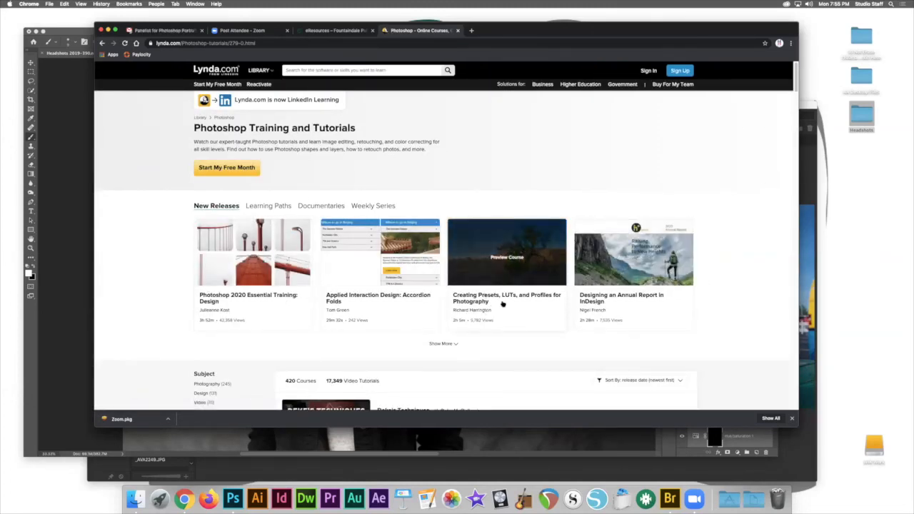
pyautogui.moveTo(797, 88); pyautogui.dragTo(796, 113)
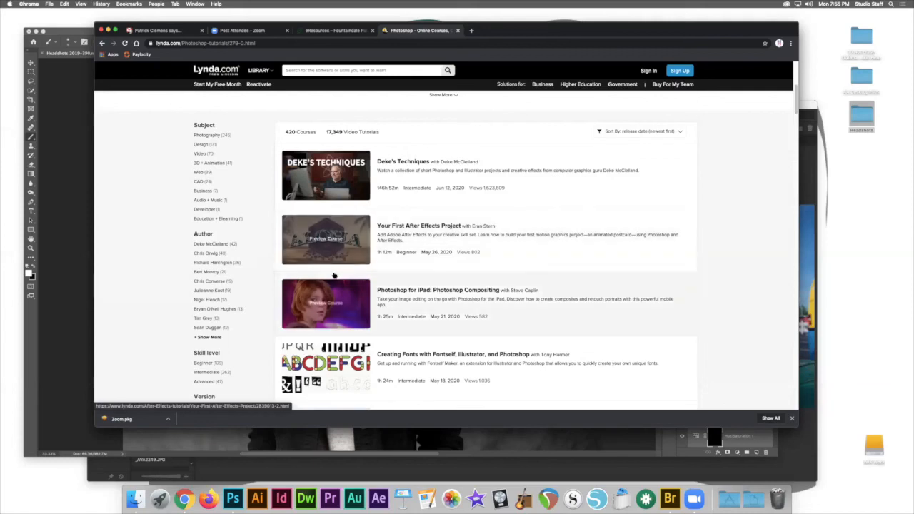